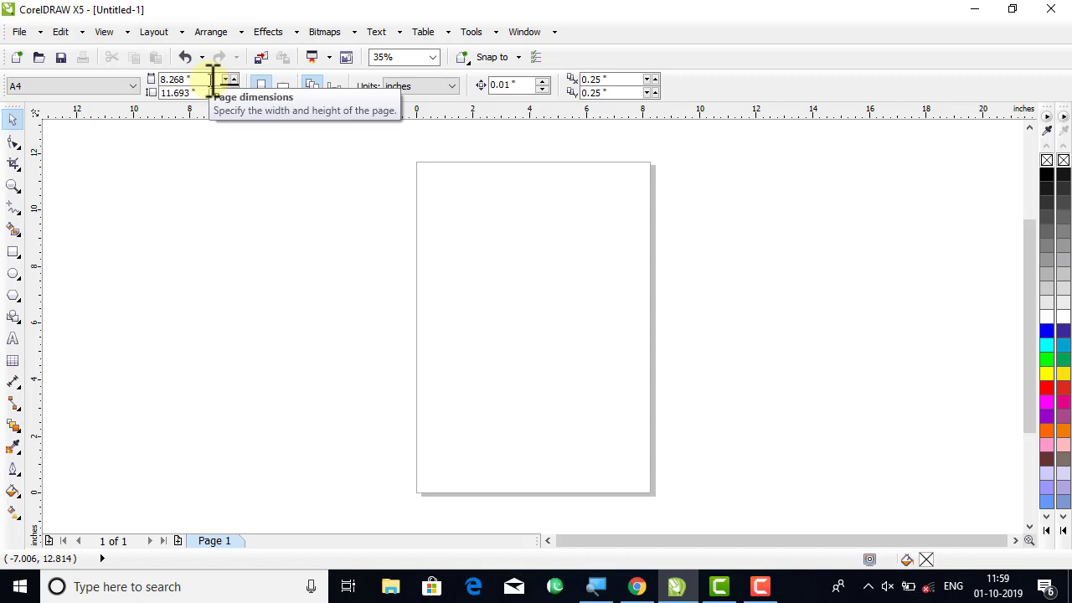
# - Set the page size to 20 inches wide and 30 inches high
pyautogui.click(213, 79)
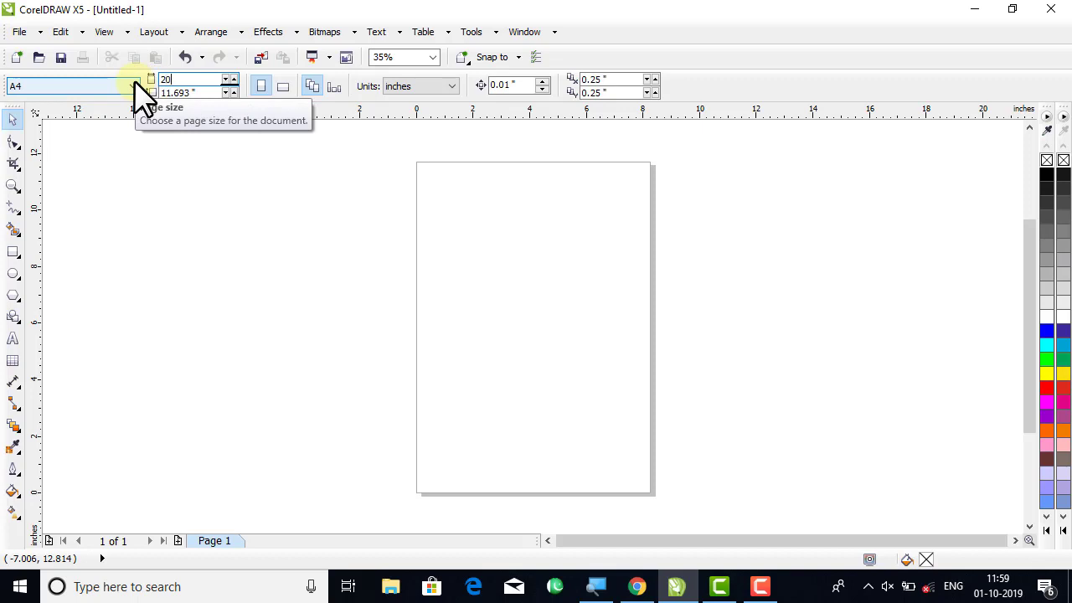
pyautogui.press('Tab')
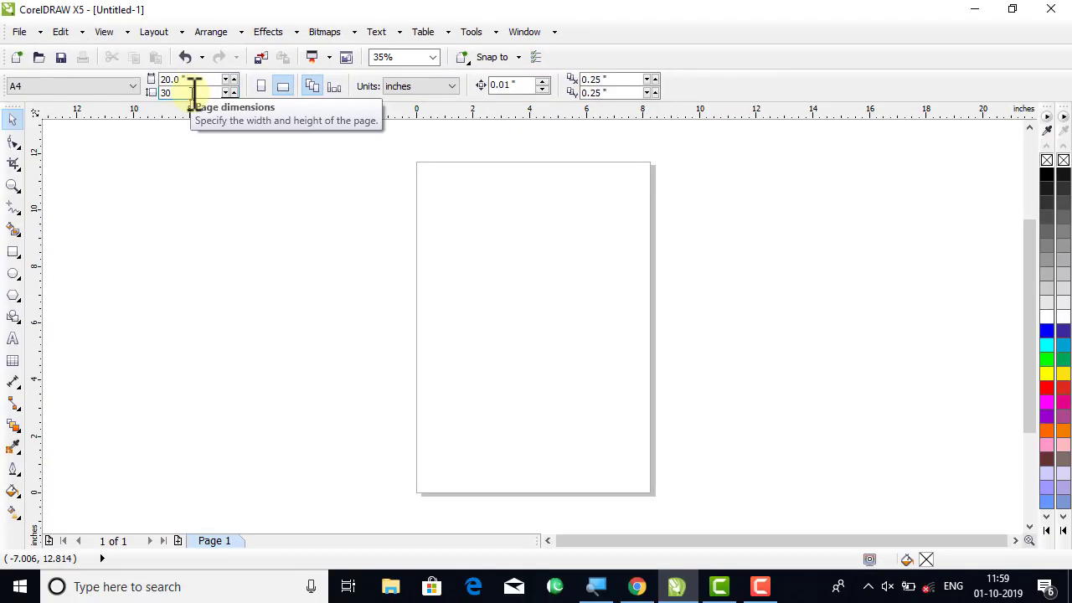
pyautogui.press('Return')
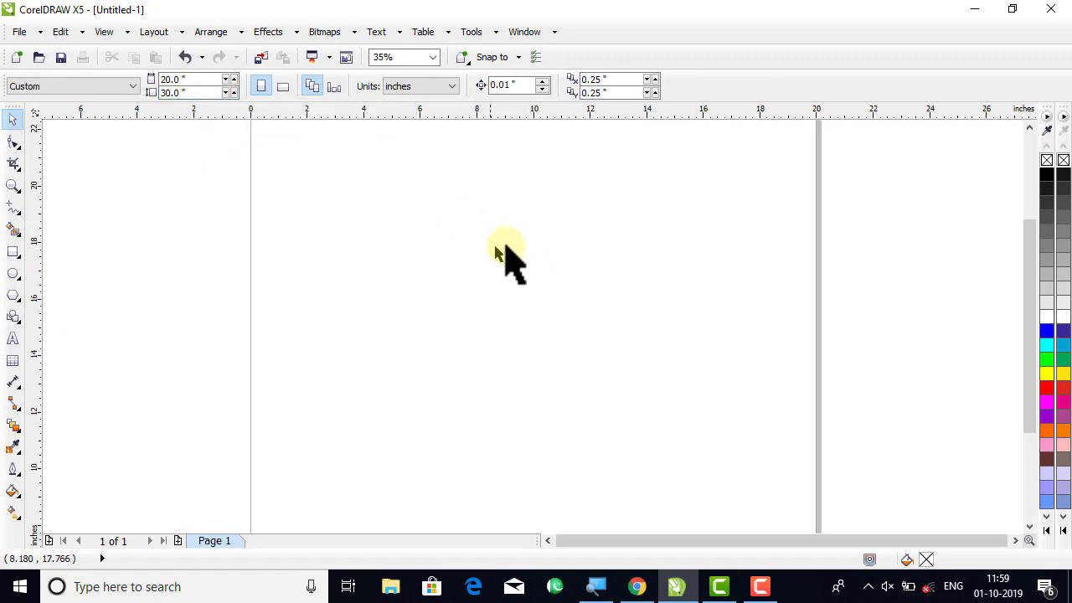
# - Add a page-sized rectangle that covers the full 20 by 30 inch page
pyautogui.doubleClick(13, 252)
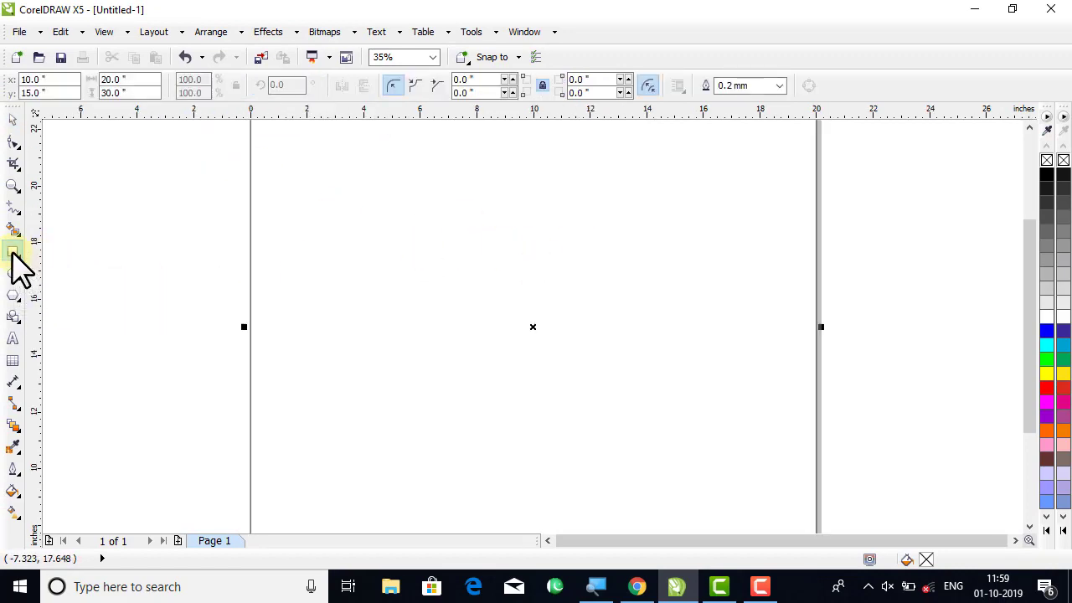
pyautogui.click(19, 123)
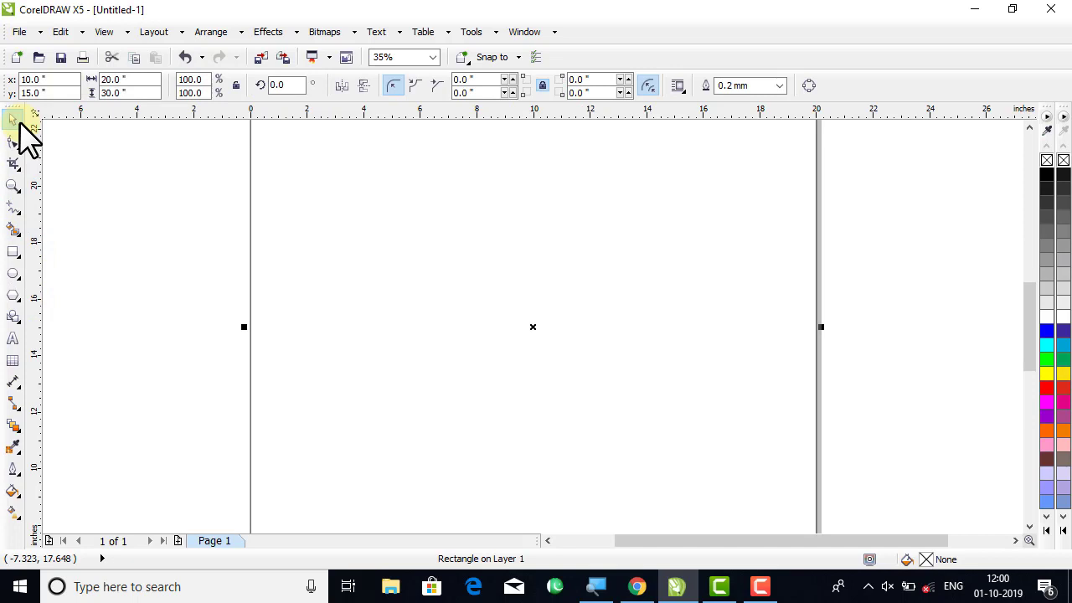
pyautogui.hotkey('shift', 'F4')
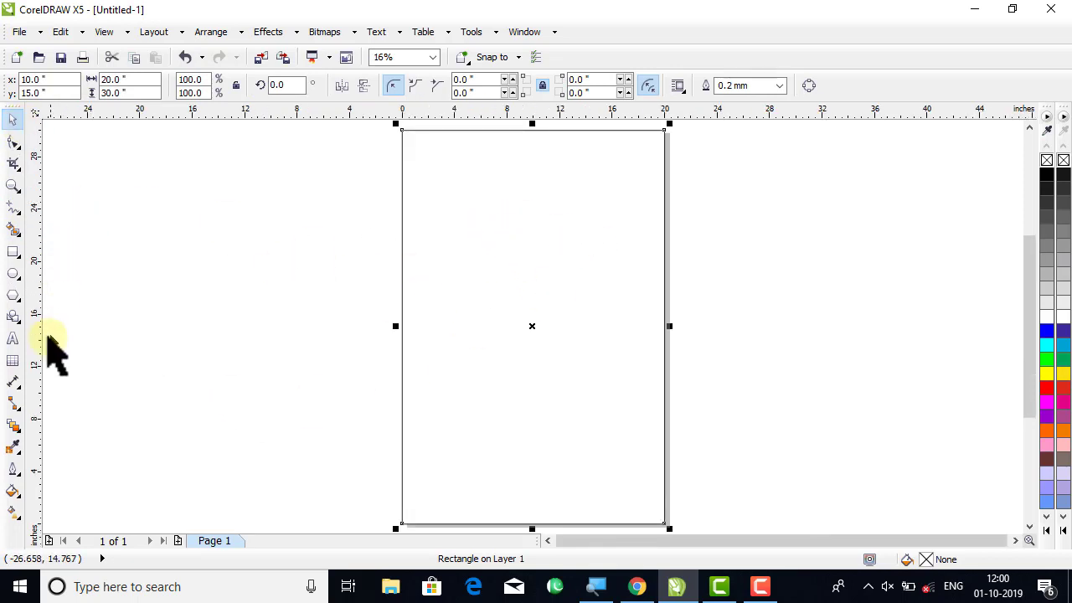
# - Apply an inside contour to the page-sized rectangle with 1 step and a 1.0 inch offset
pyautogui.click(16, 426)
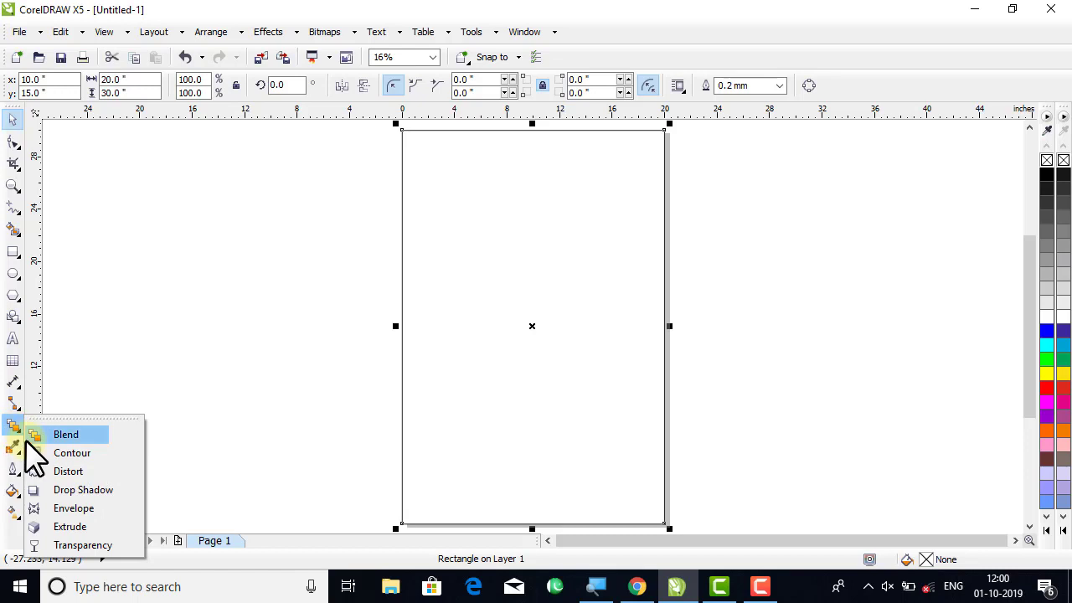
pyautogui.click(12, 273)
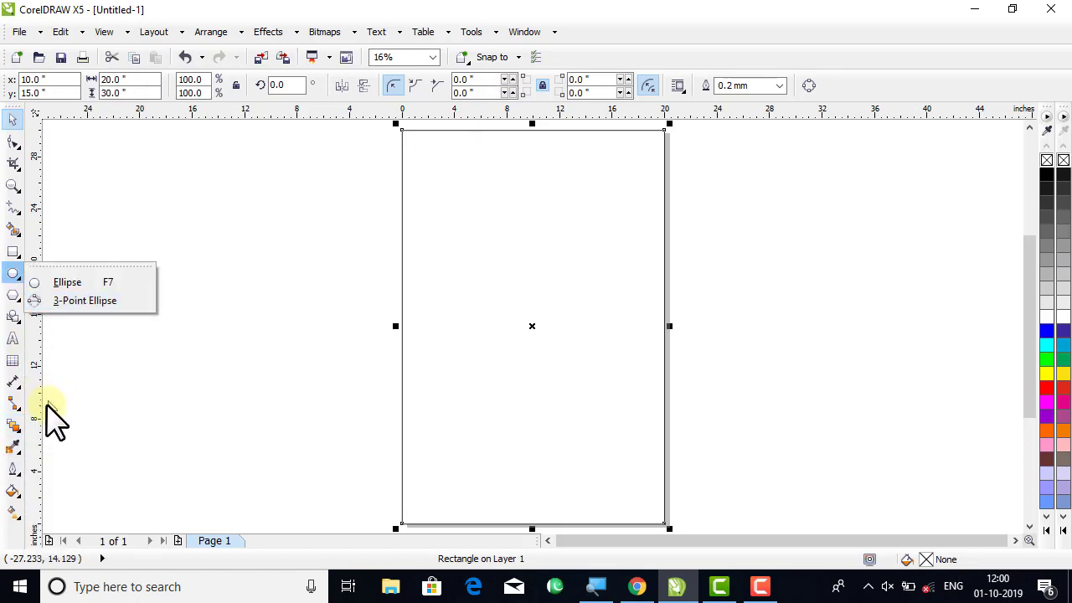
pyautogui.click(13, 425)
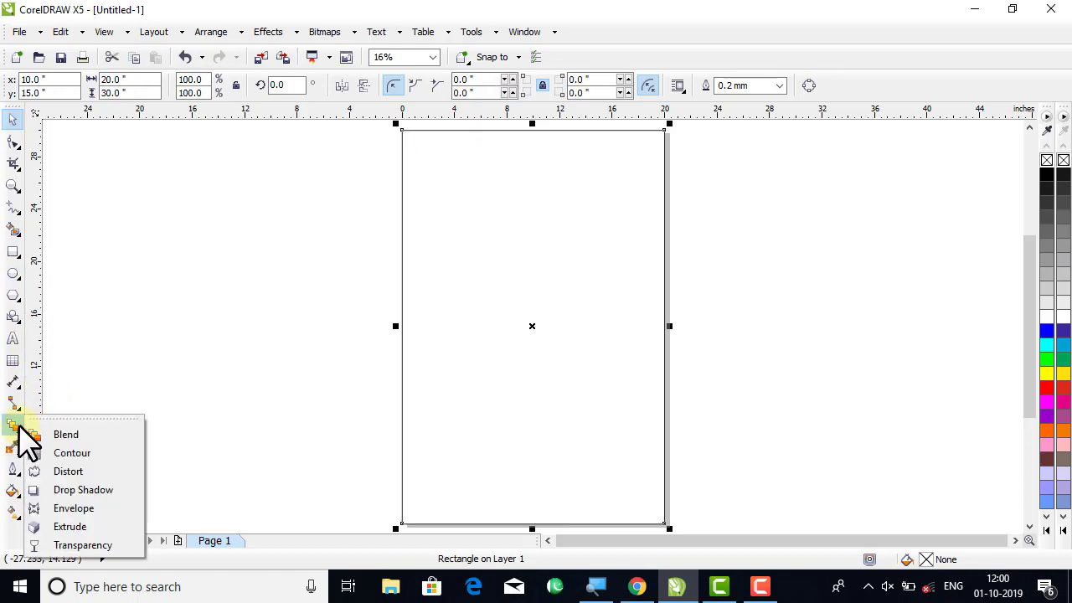
pyautogui.click(81, 457)
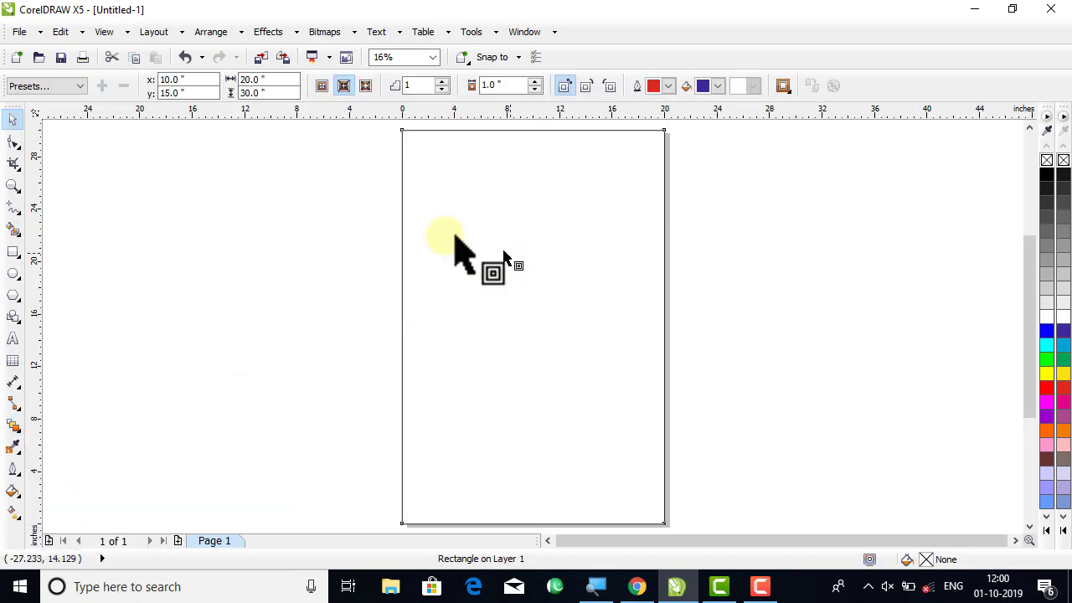
pyautogui.click(343, 86)
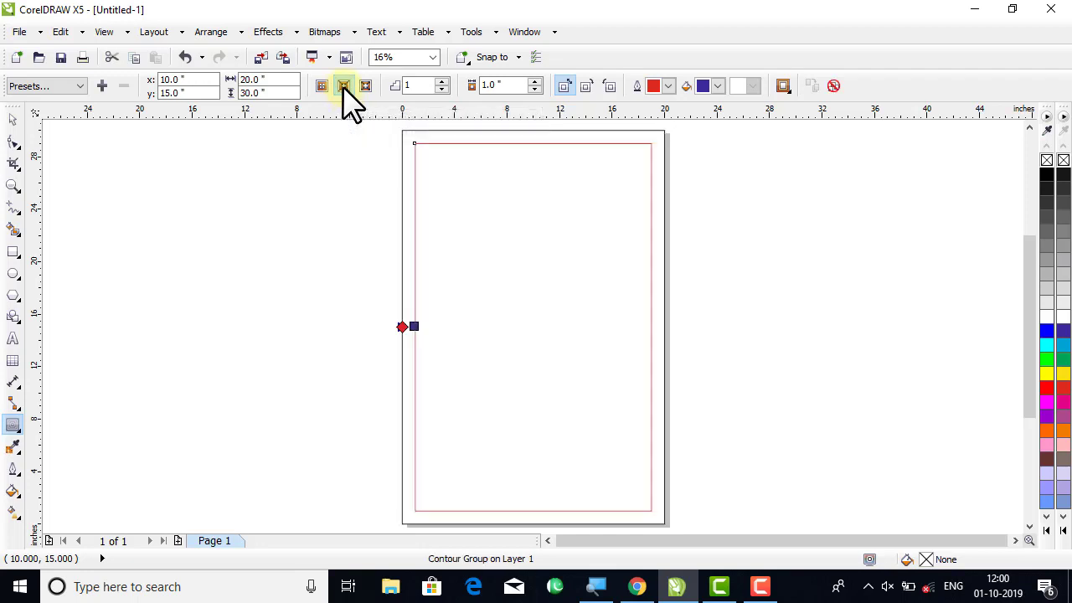
# - Set the contour to 2 steps with a 0.75 inch offset
pyautogui.click(441, 81)
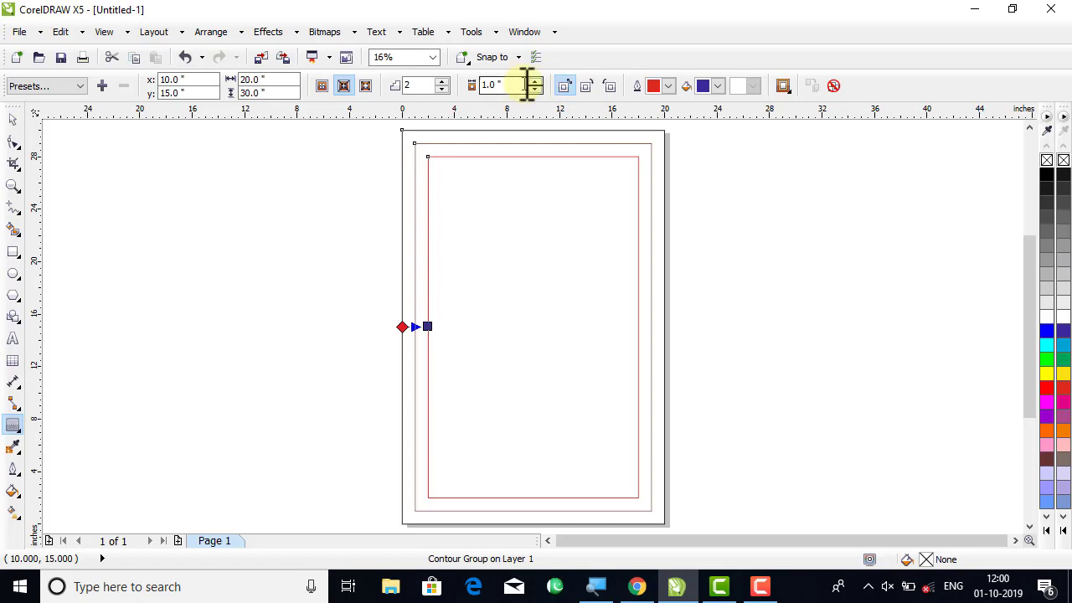
pyautogui.moveTo(527, 85); pyautogui.dragTo(448, 83)
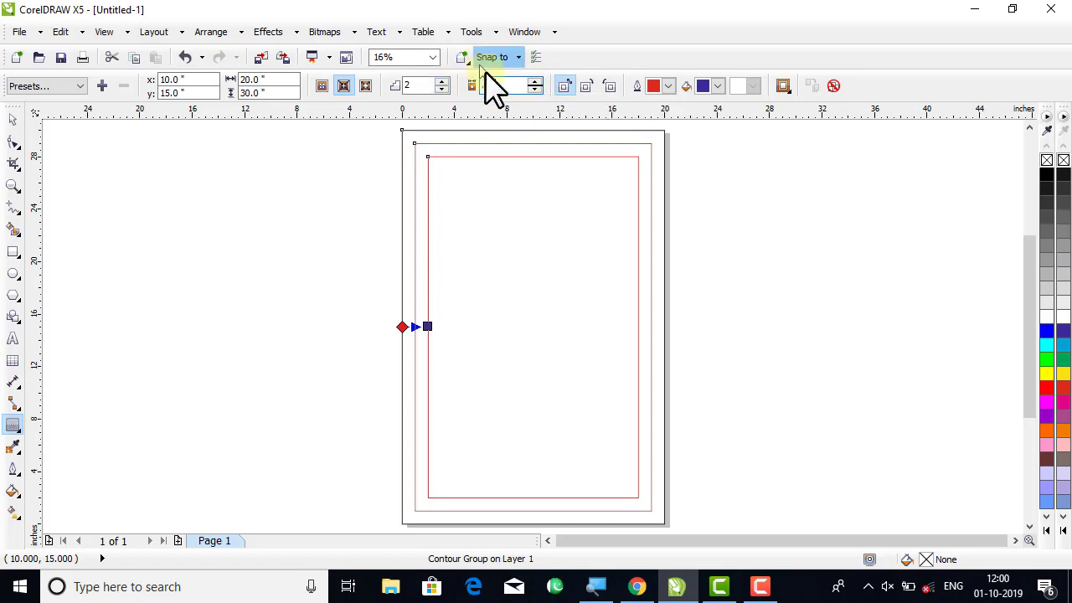
pyautogui.press('Return')
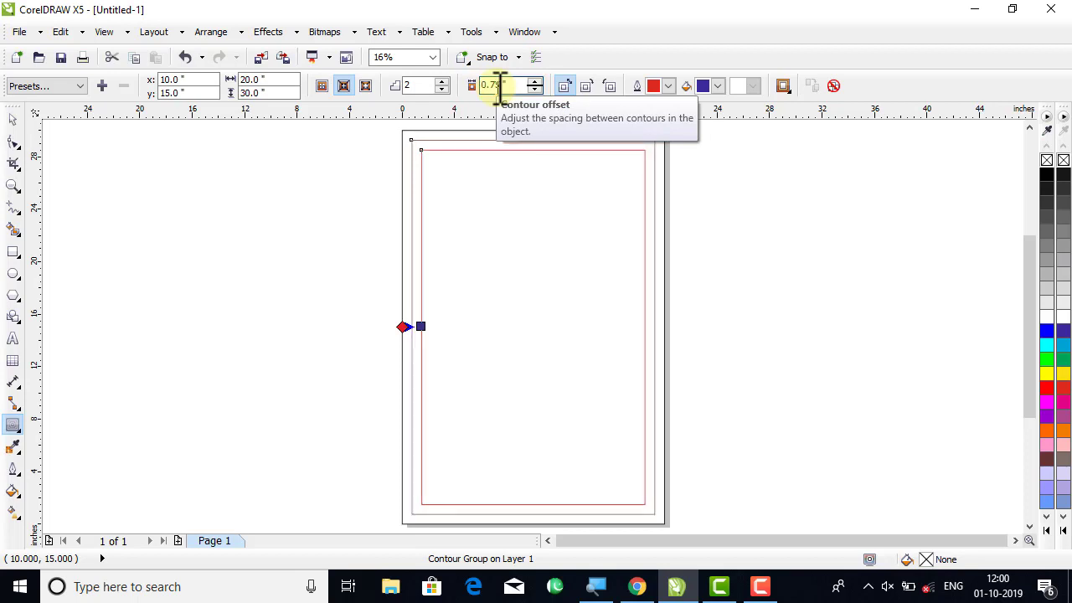
# - Break the contour group apart from the page-sized rectangle
pyautogui.click(13, 185)
pyautogui.moveTo(366, 131); pyautogui.dragTo(684, 208)
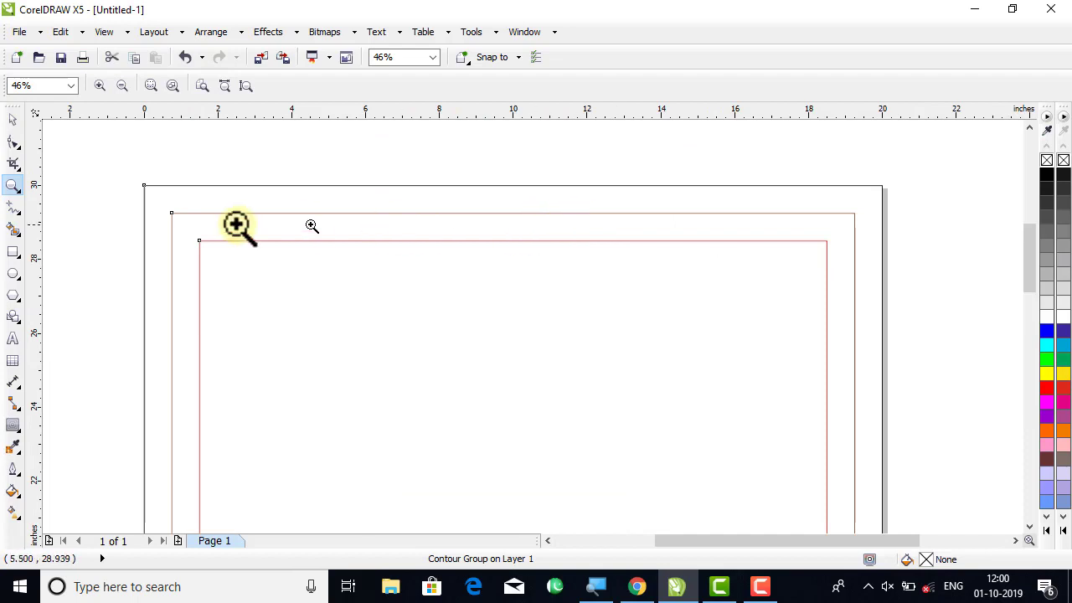
pyautogui.click(13, 120)
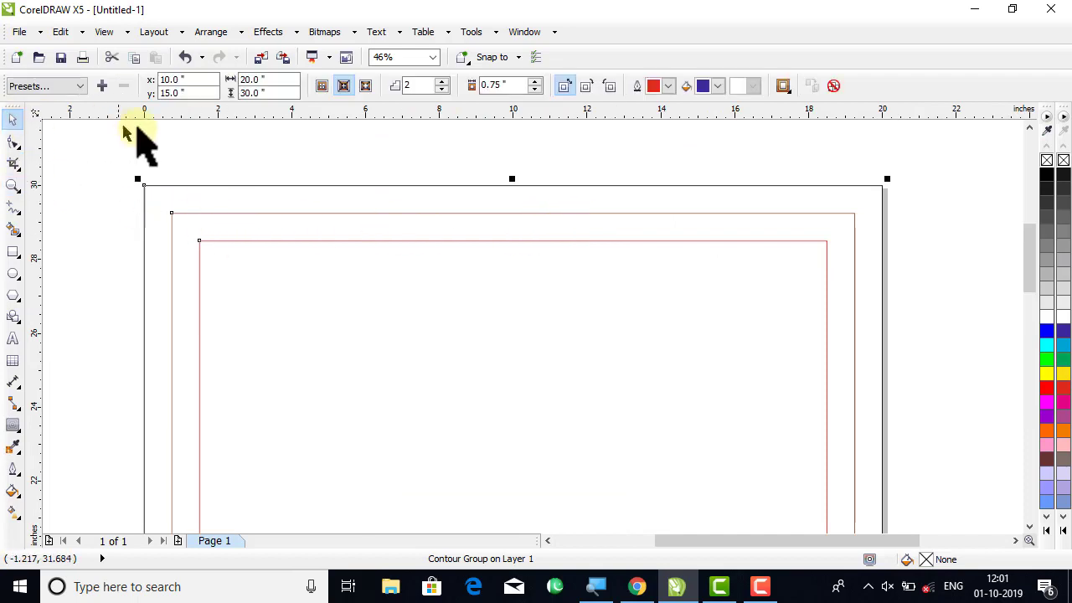
pyautogui.click(259, 171)
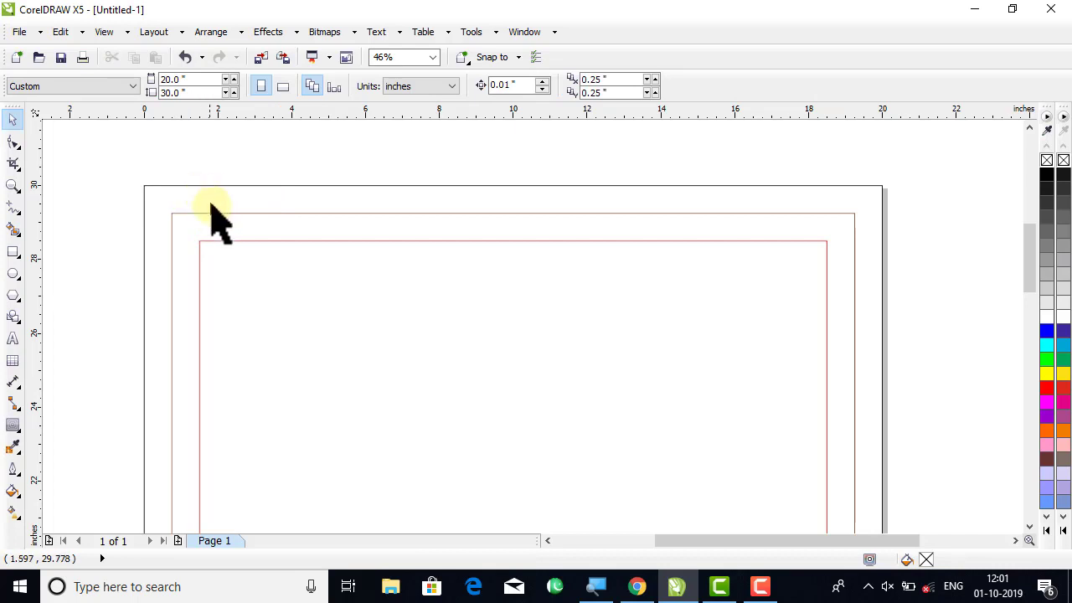
pyautogui.click(294, 266)
pyautogui.rightClick(296, 262)
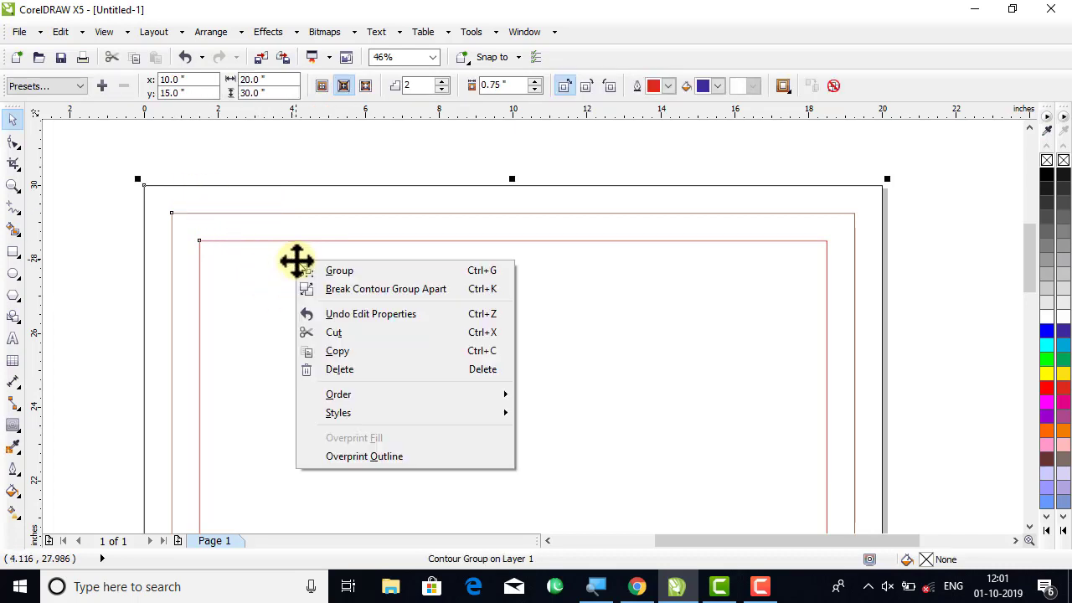
pyautogui.click(339, 290)
# - Move the outermost page-sized rectangle aside and delete it, keeping the two inner contour rectangles
pyautogui.click(266, 207)
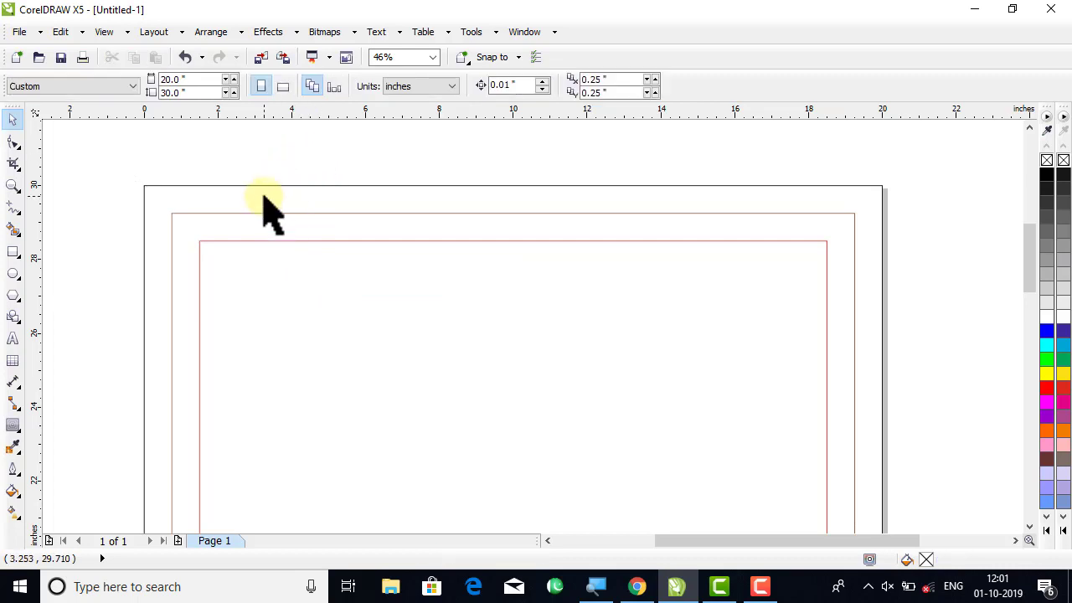
pyautogui.moveTo(264, 201); pyautogui.dragTo(370, 193)
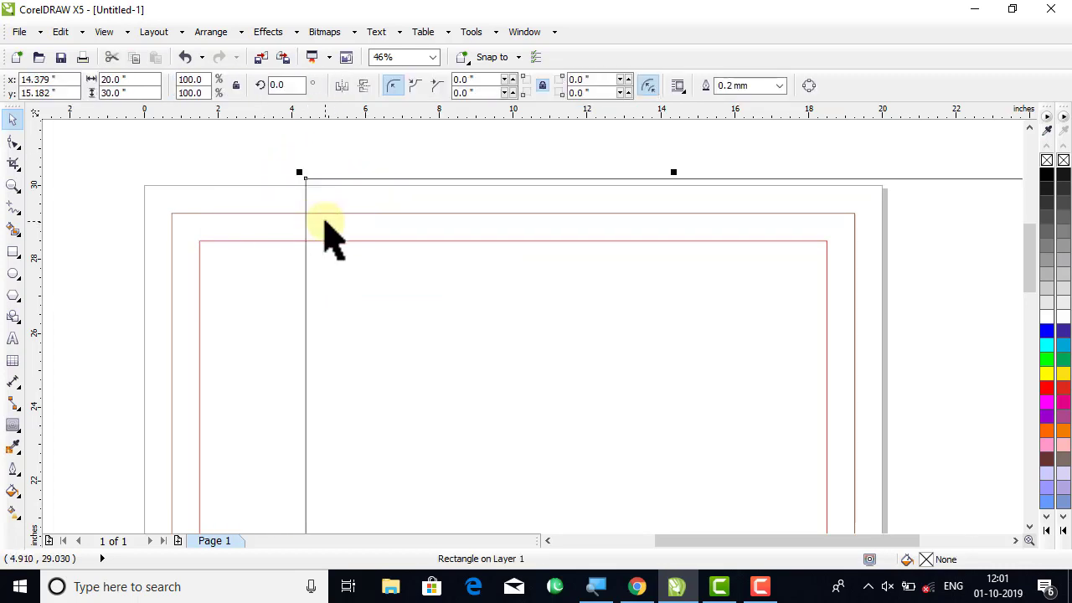
pyautogui.press('Delete')
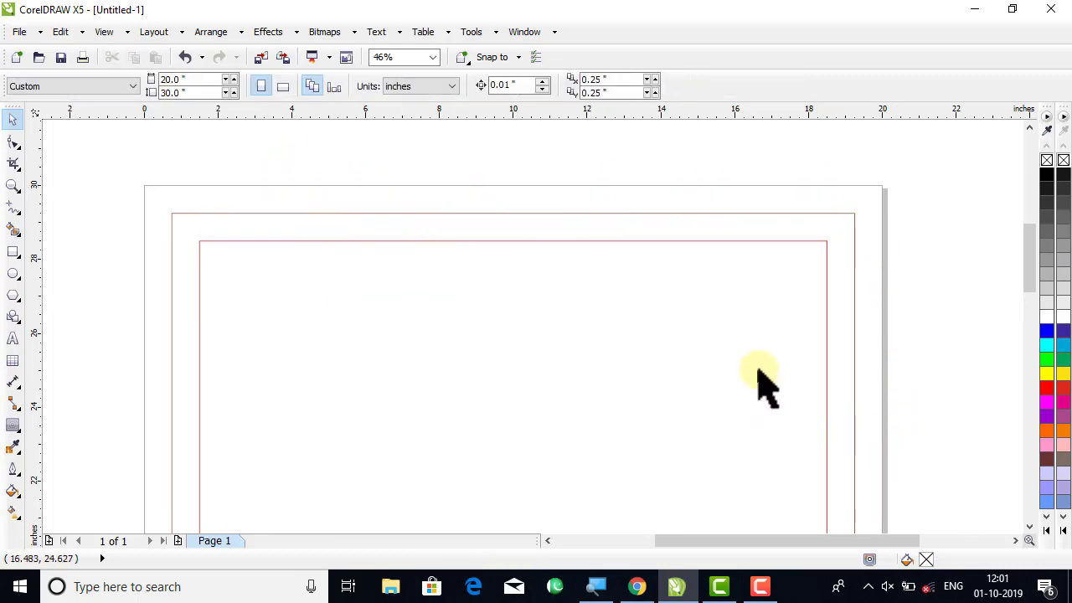
# - Ungroup the two inner contour rectangles and deselect them
pyautogui.click(180, 272)
pyautogui.rightClick(267, 285)
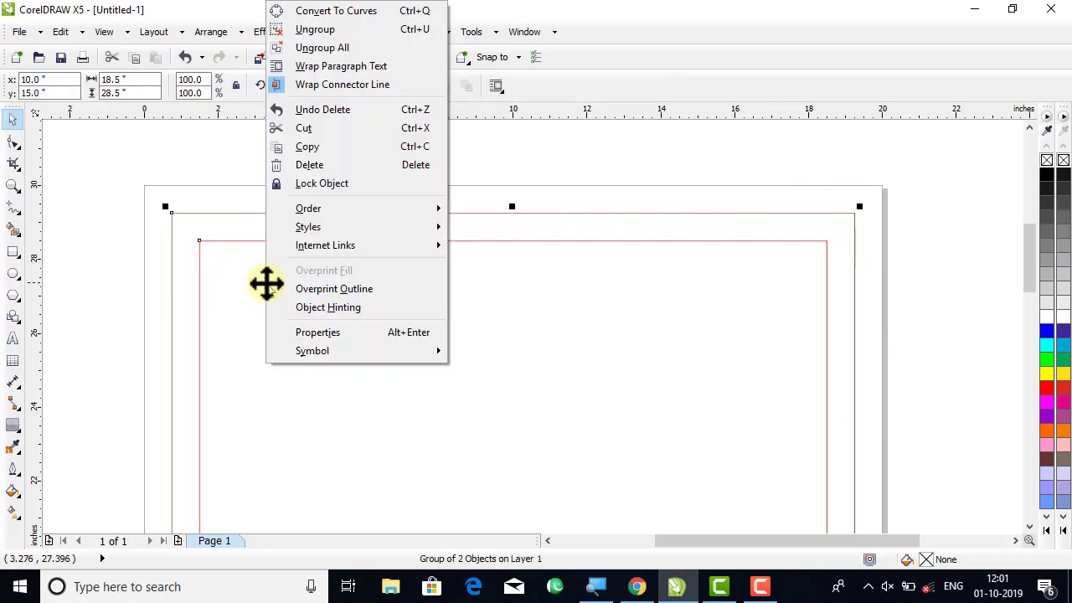
pyautogui.click(330, 35)
pyautogui.click(227, 155)
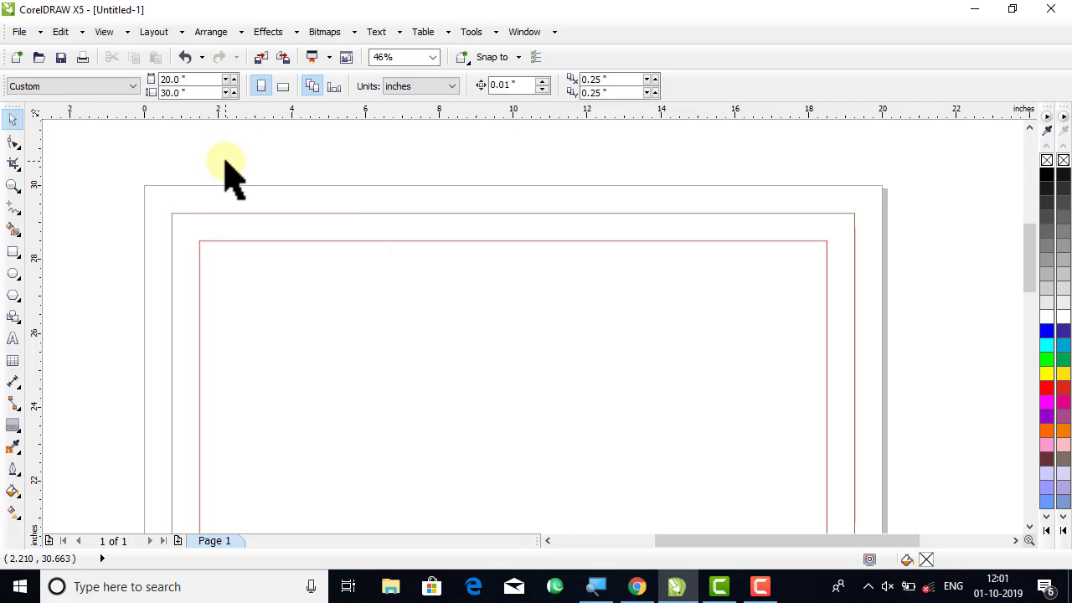
# - Make a scaled-down copy of the outer frame rectangle in its upper-left corner, about 9.95 inches wide and 9.36 inches high
pyautogui.hotkey('shift', 'F4')
pyautogui.click(498, 297)
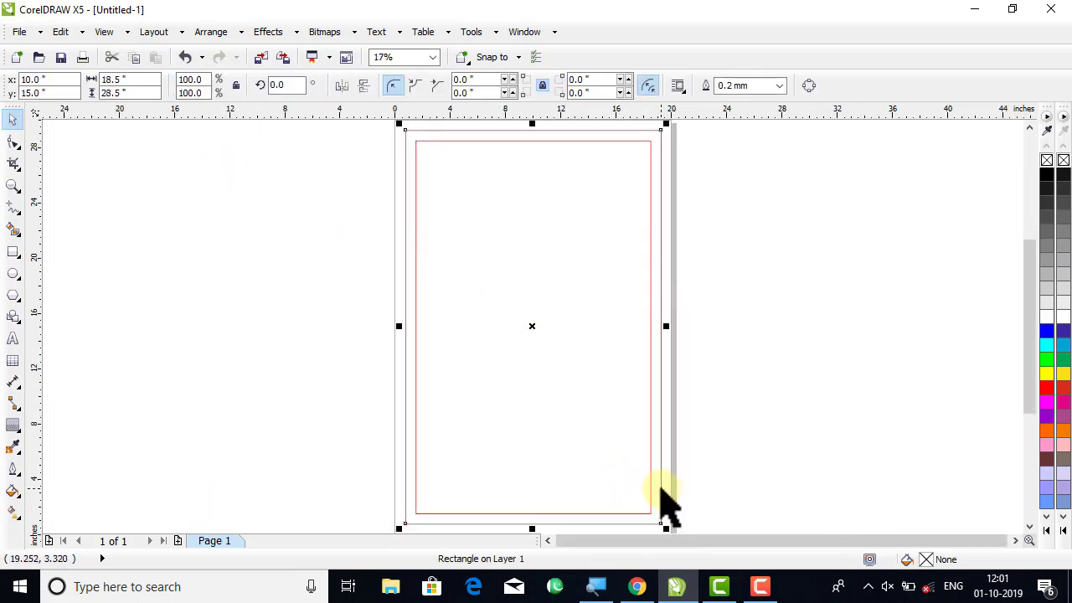
pyautogui.moveTo(657, 519); pyautogui.dragTo(493, 261)
pyautogui.moveTo(498, 193); pyautogui.dragTo(548, 193)
# - Convert the small corner rectangle to curves and delete its lower-right node to form a triangle
pyautogui.click(205, 35)
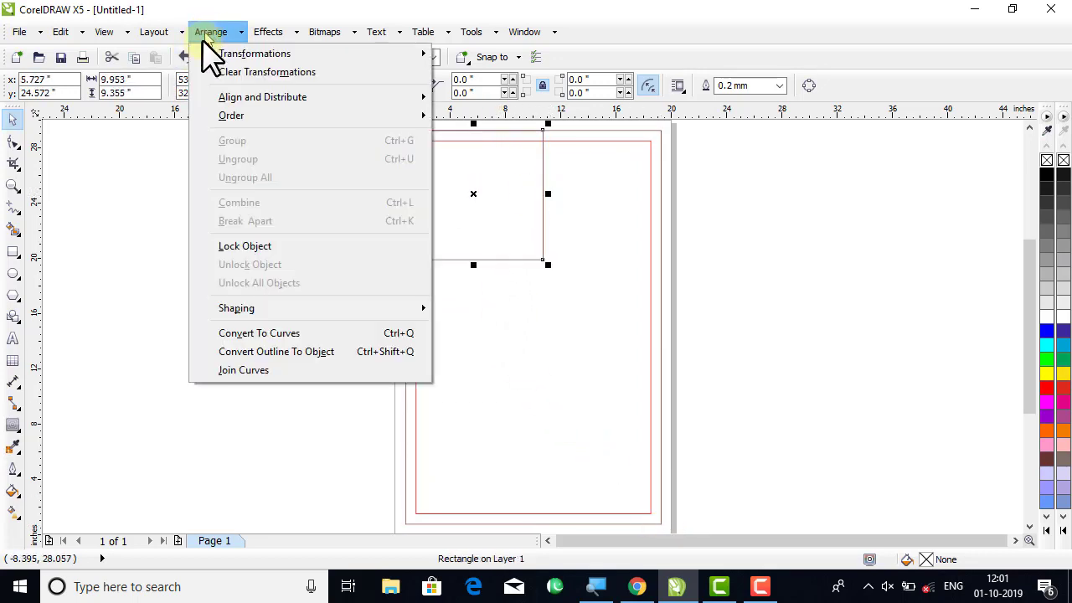
pyautogui.click(257, 335)
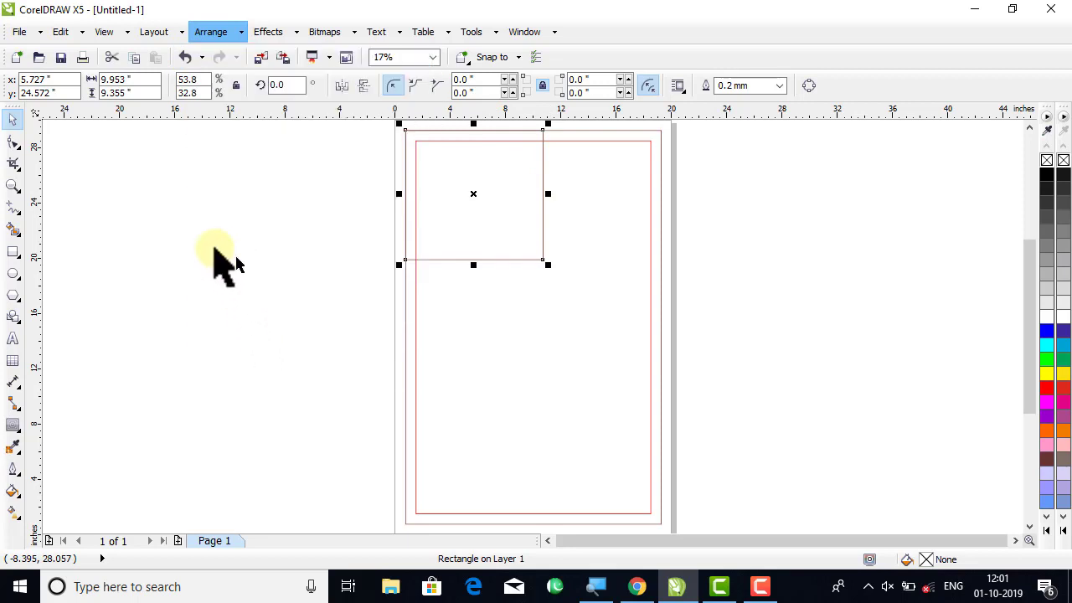
pyautogui.click(11, 146)
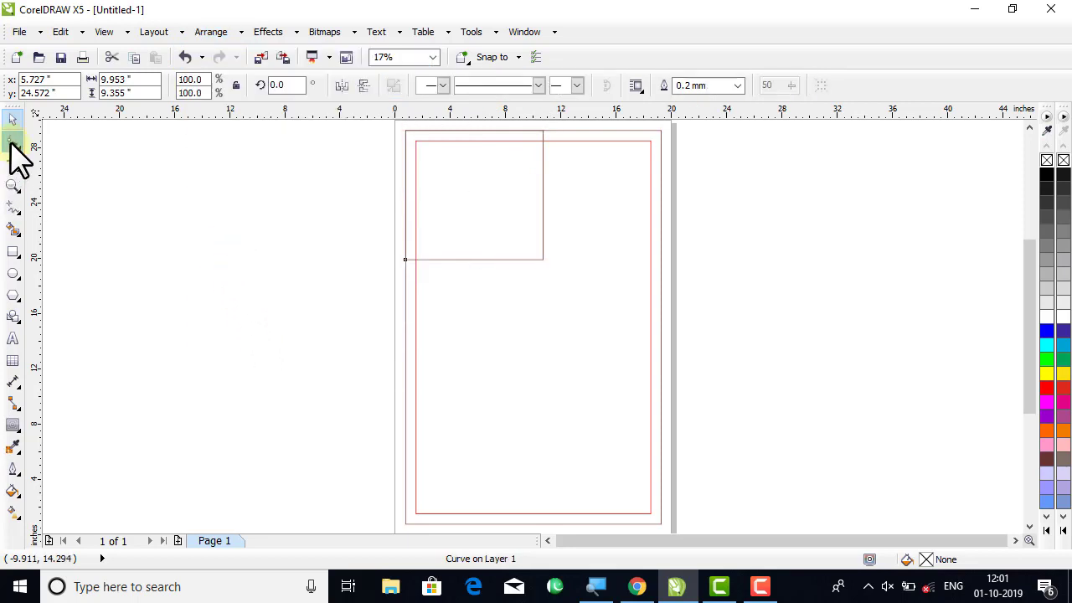
pyautogui.doubleClick(541, 262)
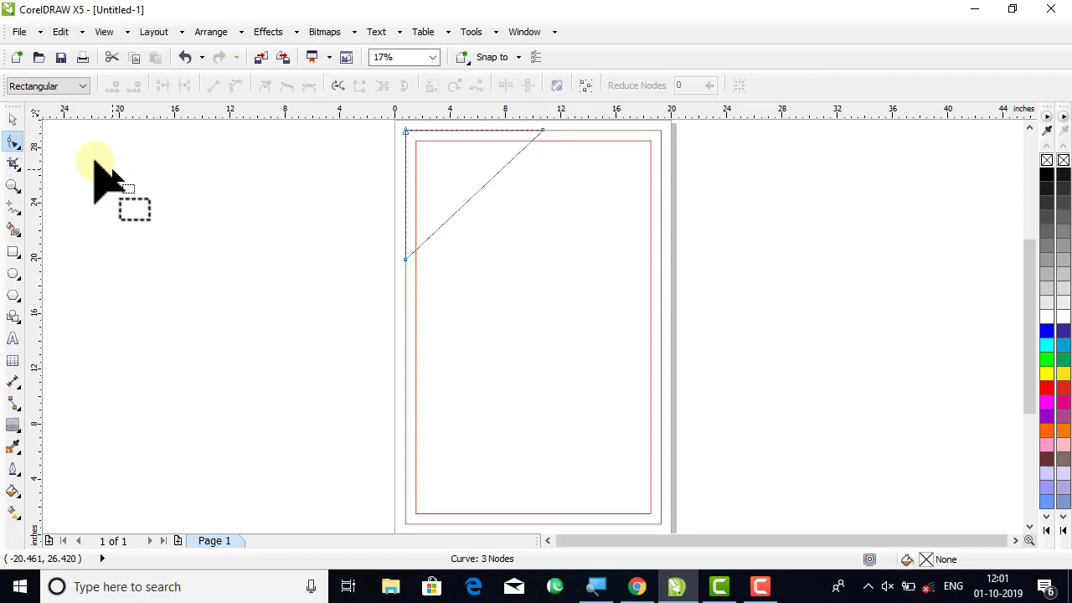
pyautogui.click(12, 119)
# - Fill the upper-left corner triangle with blue (C:100 M:100 Y:0 K:0)
pyautogui.click(172, 151)
pyautogui.click(458, 209)
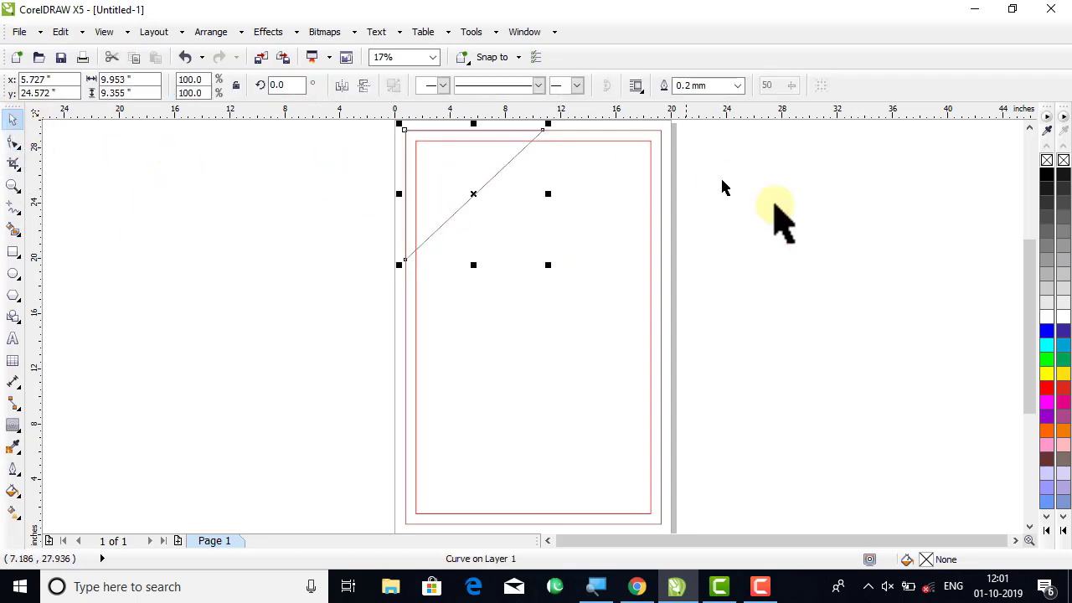
pyautogui.click(1063, 331)
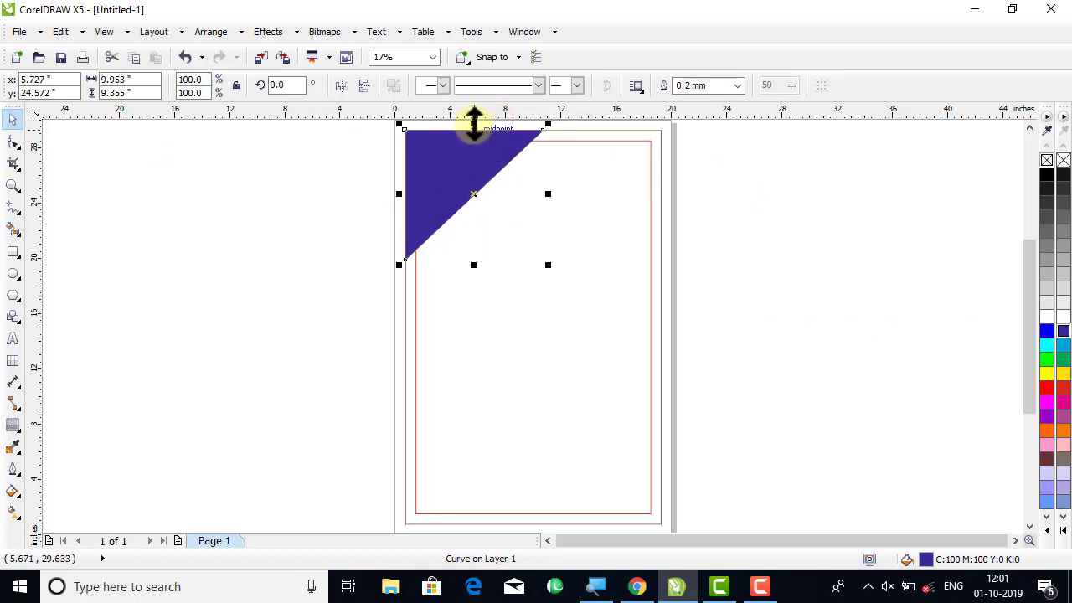
# - Create a vertically mirrored copy of the blue triangle and align it to the bottom and right edges of the outer frame
pyautogui.moveTo(474, 121); pyautogui.dragTo(474, 306)
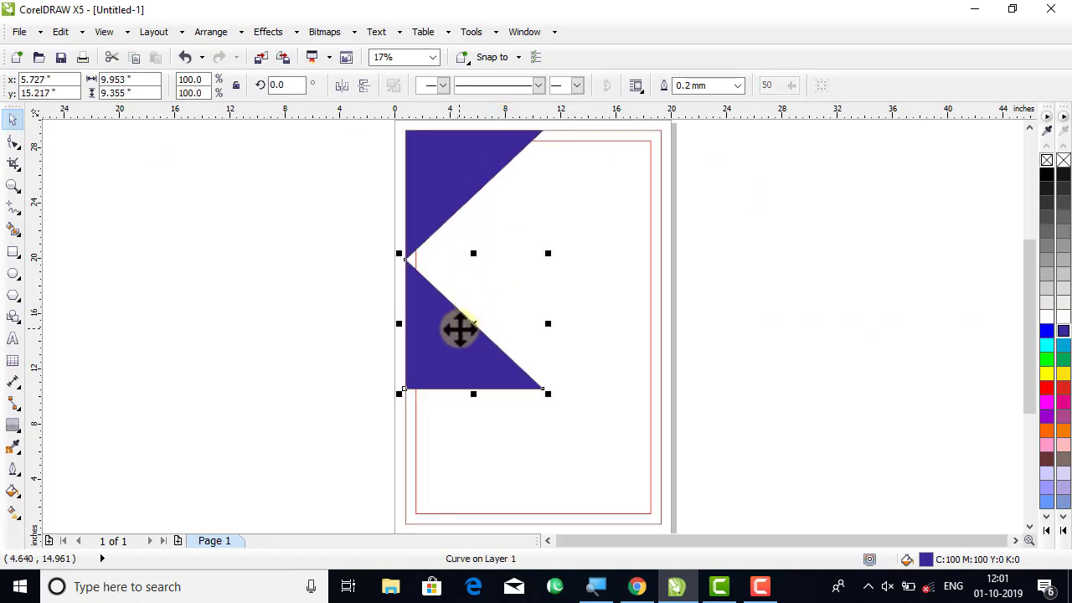
pyautogui.keyDown('shift'); pyautogui.click(453, 523); pyautogui.keyUp('shift')
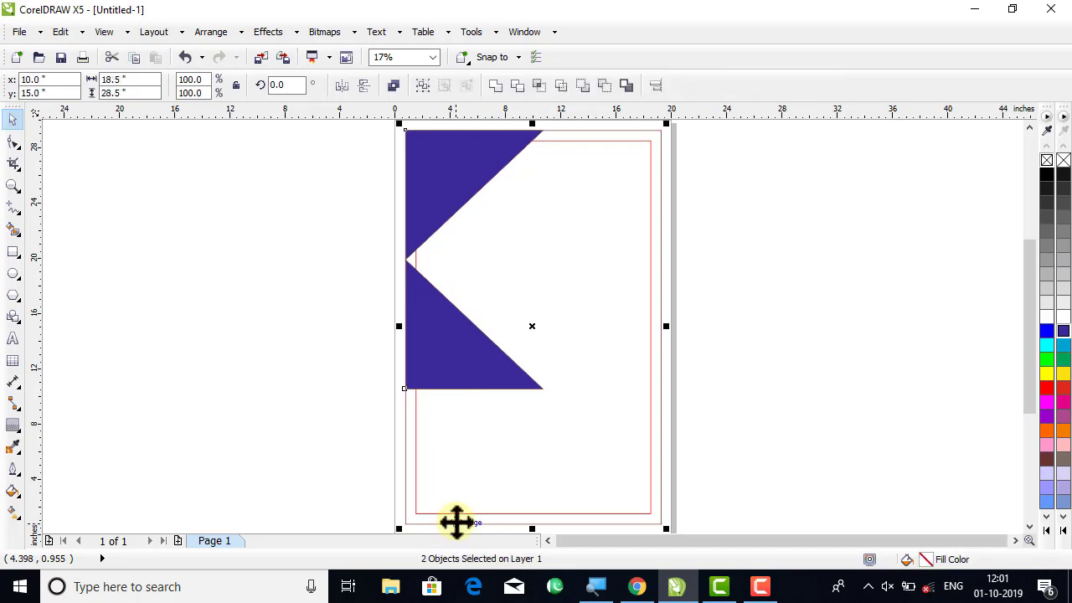
pyautogui.press('b')
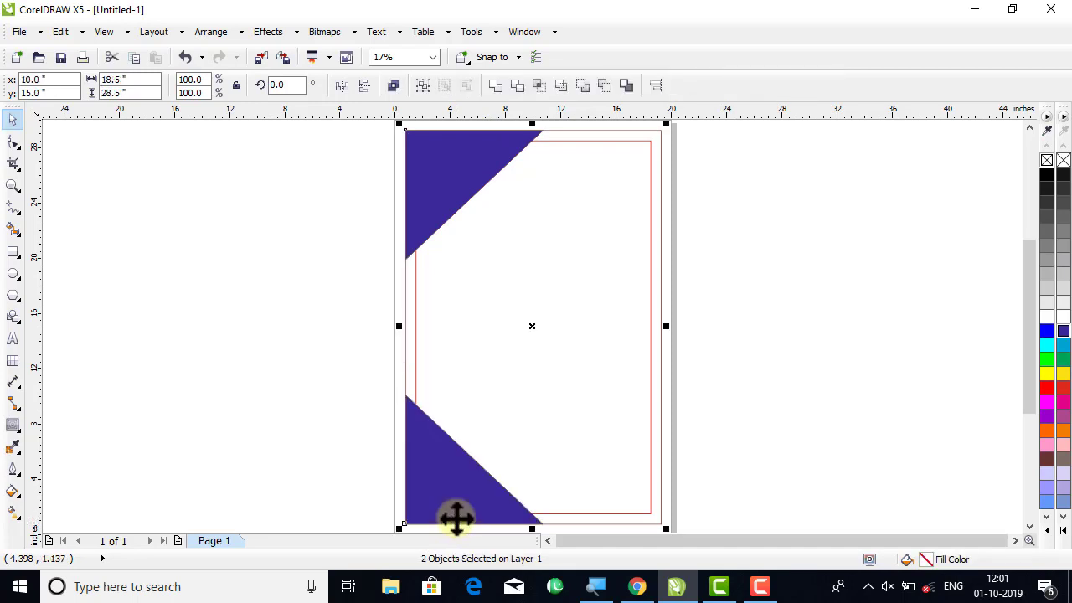
pyautogui.press('r')
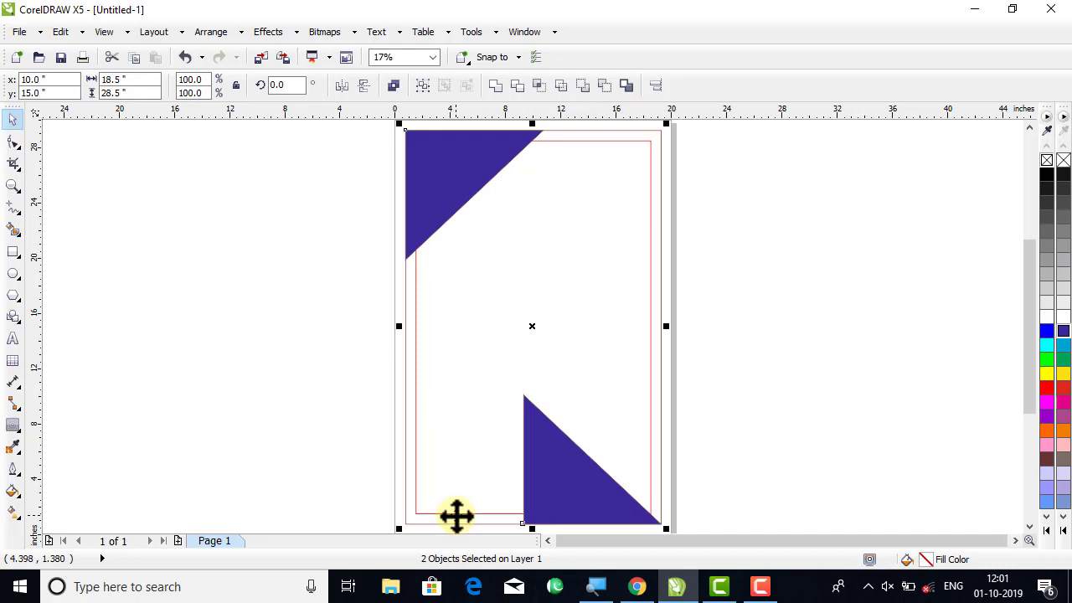
# - Mirror the lower blue triangle horizontally so its square corner fills the outer frame's lower-right corner
pyautogui.click(700, 435)
pyautogui.click(550, 466)
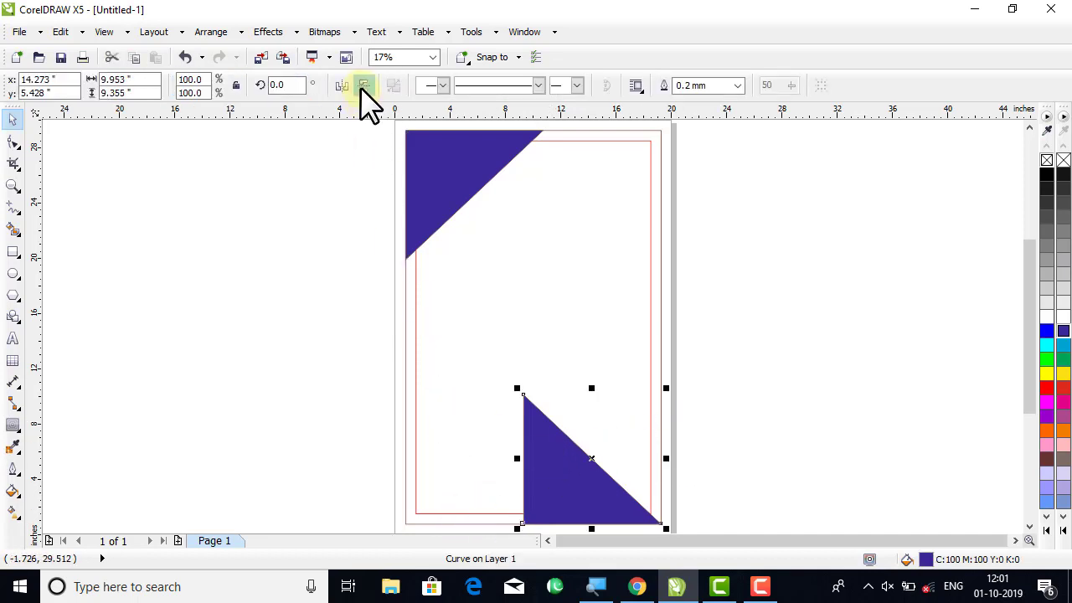
pyautogui.click(345, 85)
pyautogui.click(306, 287)
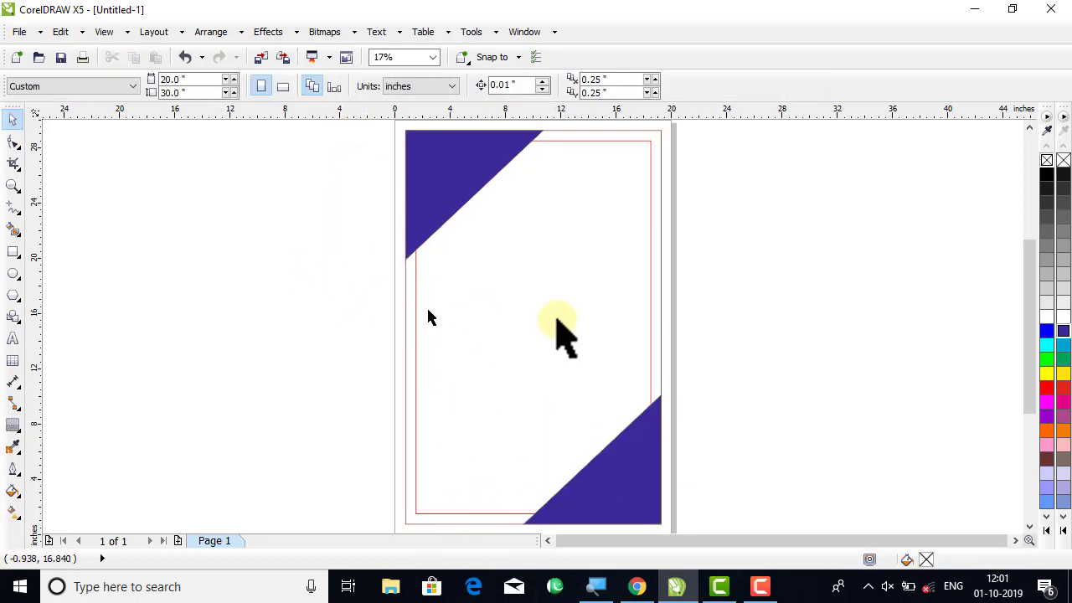
# - Fill the outer frame rectangle with light blue
pyautogui.click(657, 277)
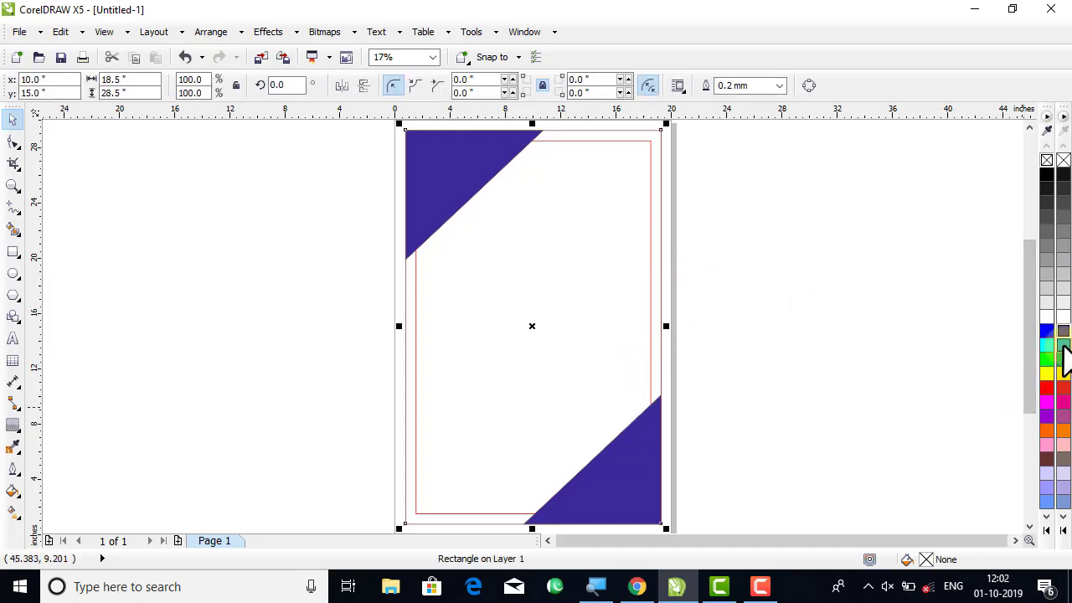
pyautogui.click(1062, 345)
pyautogui.click(925, 326)
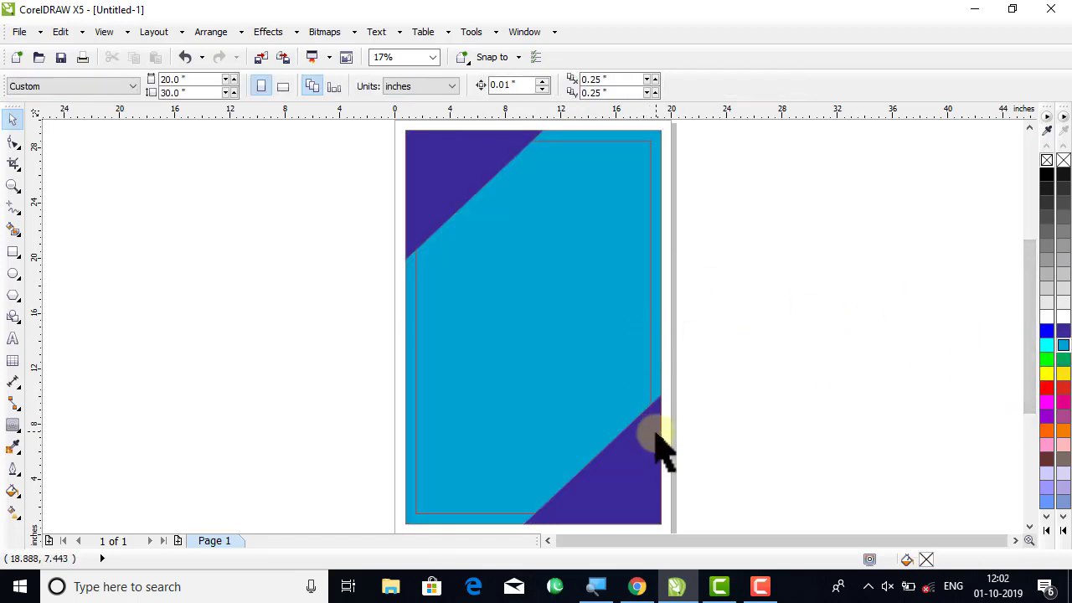
# - Bring the 17 by 27 inch inner frame rectangle in front of the triangles and fill it with white
pyautogui.click(573, 322)
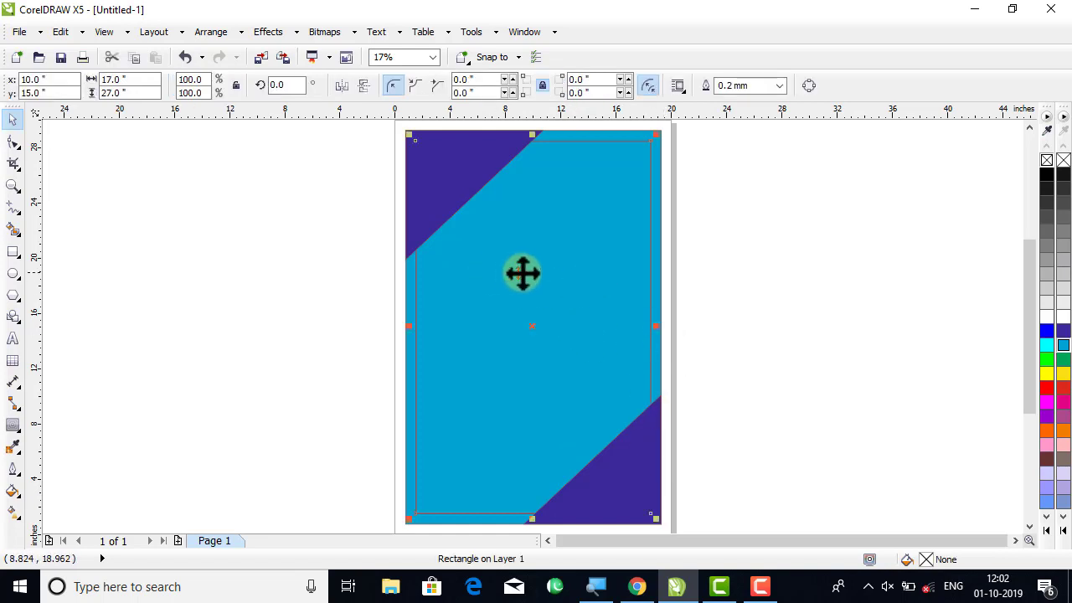
pyautogui.hotkey('ctrl', 'z')
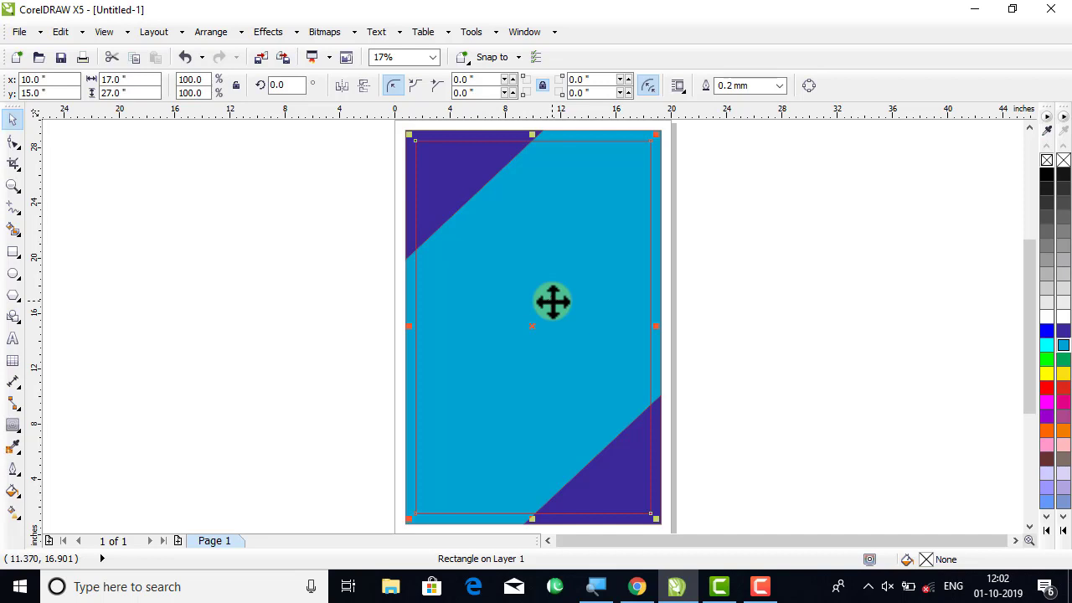
pyautogui.click(1062, 316)
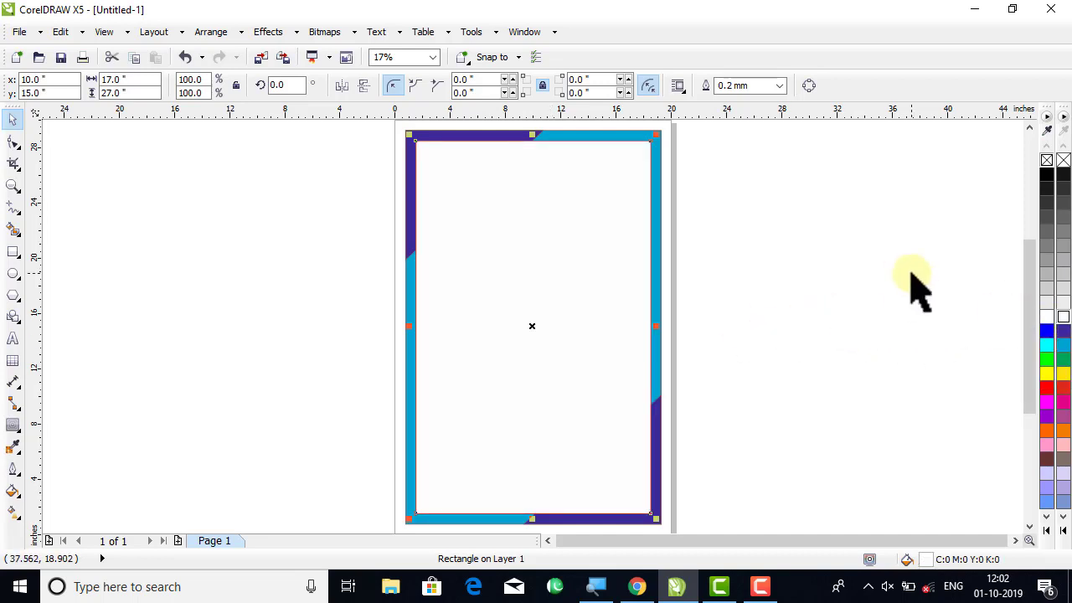
# - Remove the white inner rectangle's outline and give it a black outline instead
pyautogui.rightClick(1061, 158)
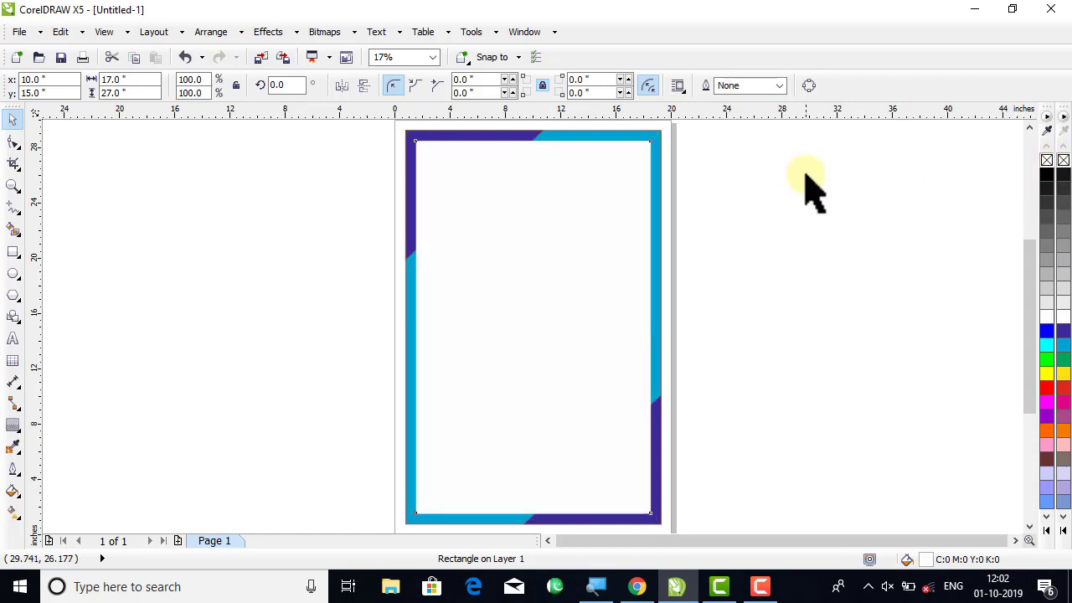
pyautogui.click(804, 187)
pyautogui.click(520, 222)
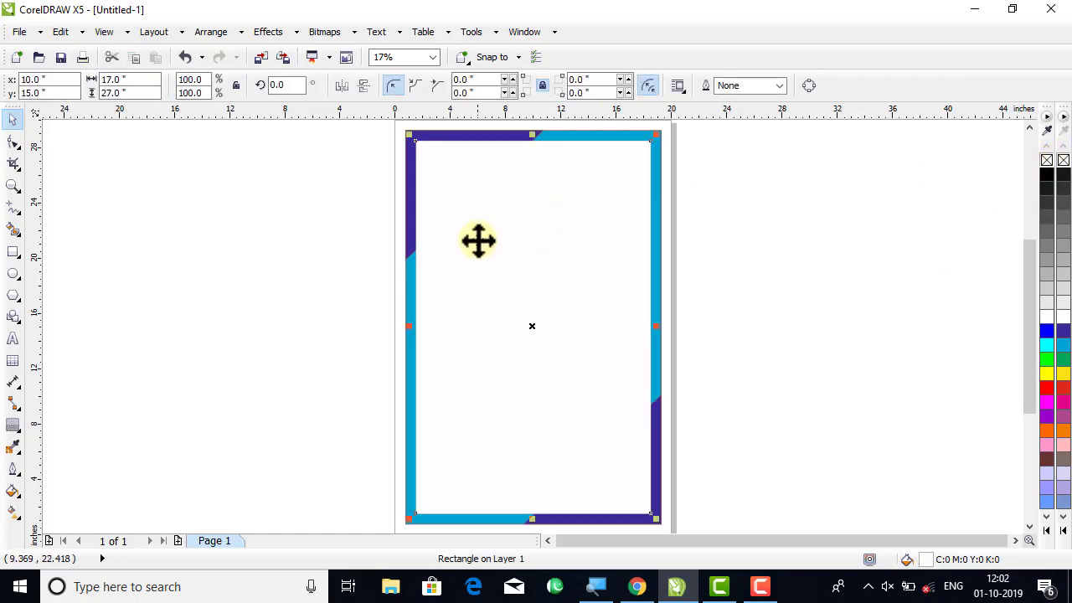
pyautogui.rightClick(1063, 172)
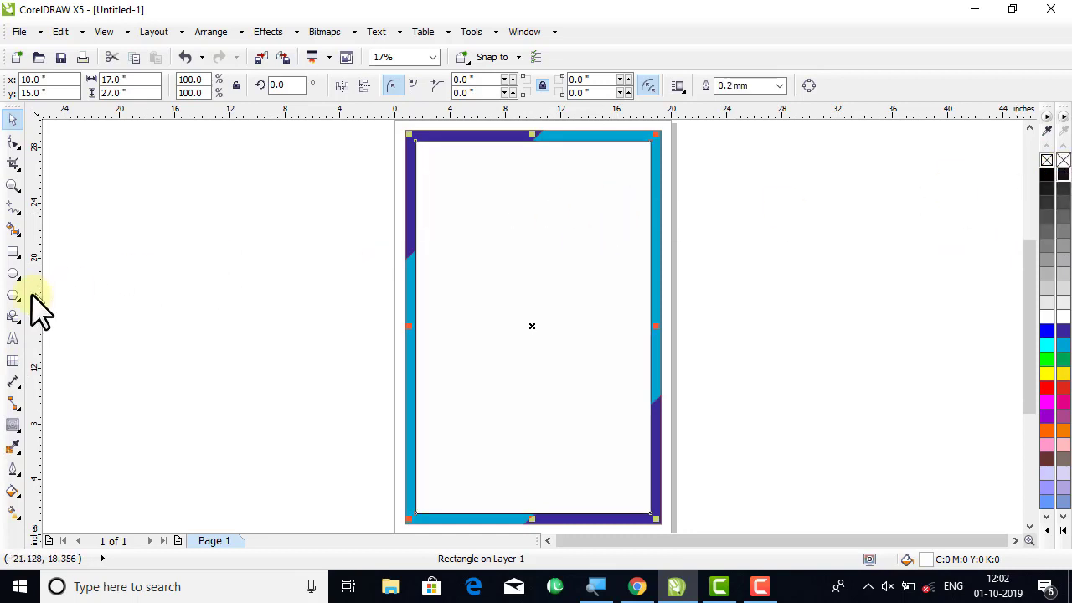
# - Apply an inside contour to the white rectangle with 3 steps and a 0.2 inch offset
pyautogui.click(11, 424)
pyautogui.click(70, 453)
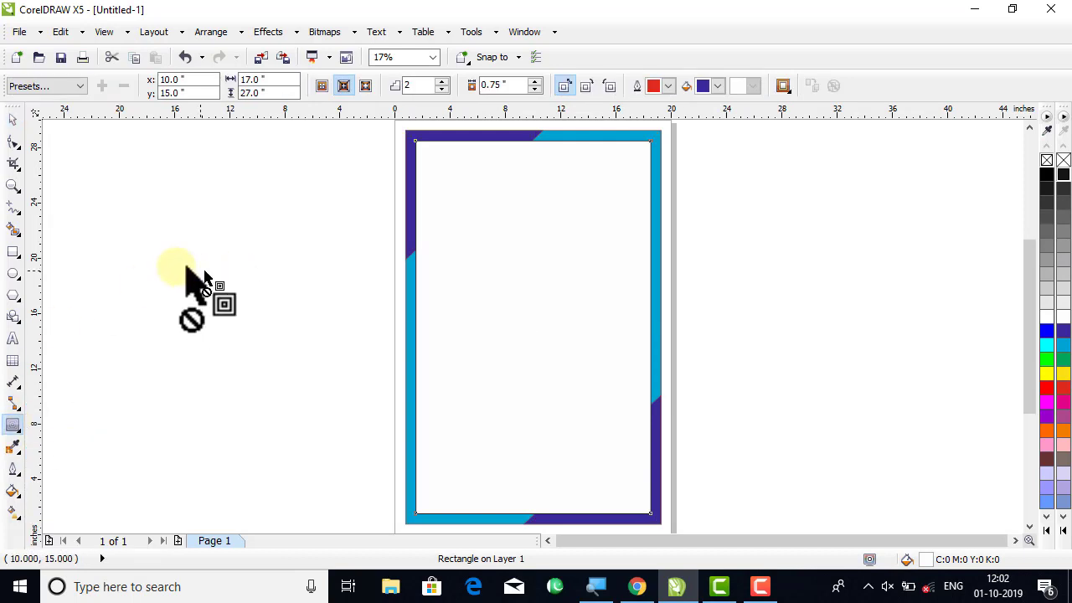
pyautogui.click(443, 81)
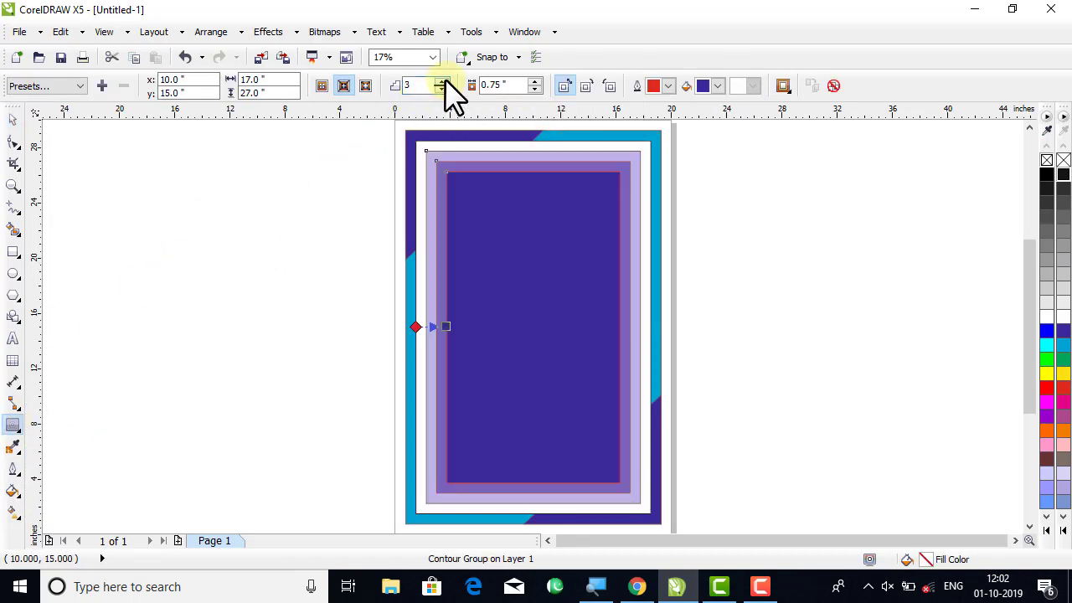
pyautogui.moveTo(521, 85); pyautogui.dragTo(472, 85)
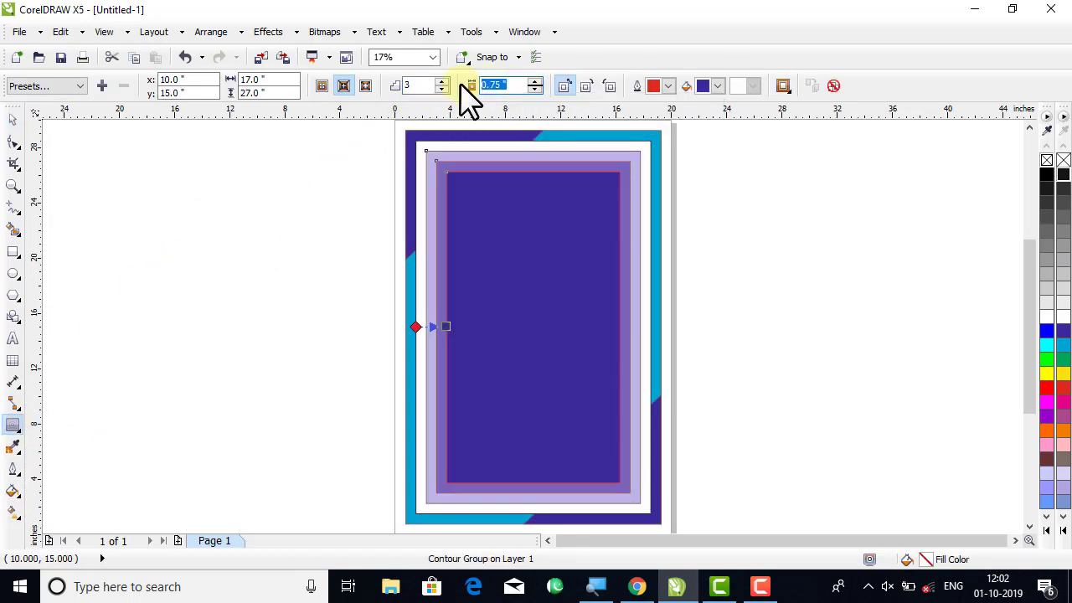
pyautogui.write('.2')
pyautogui.press('Return')
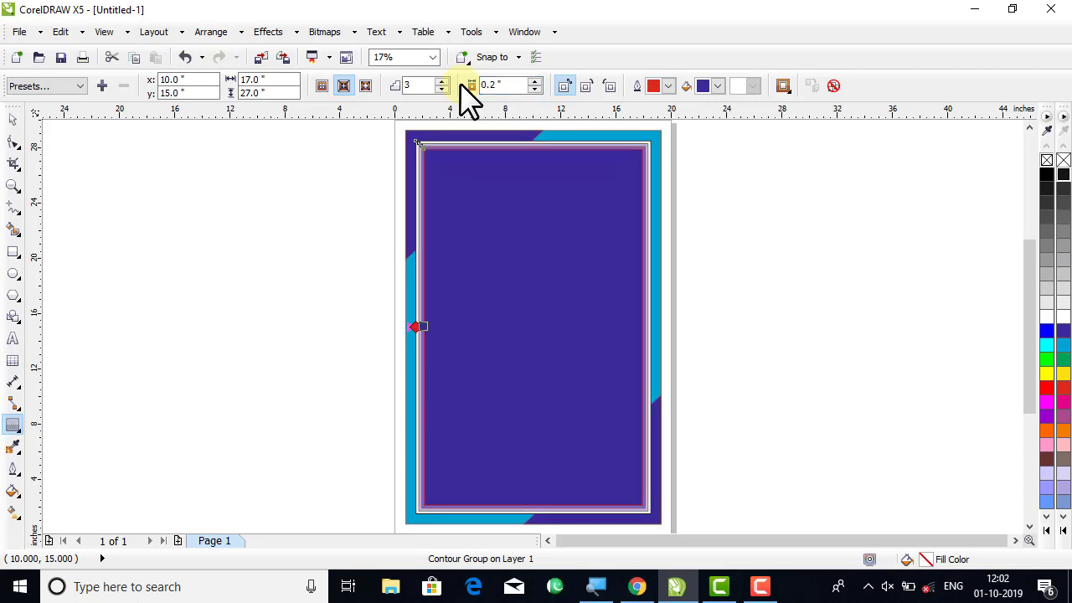
# - Break the contour group apart from the white inner rectangle
pyautogui.click(12, 186)
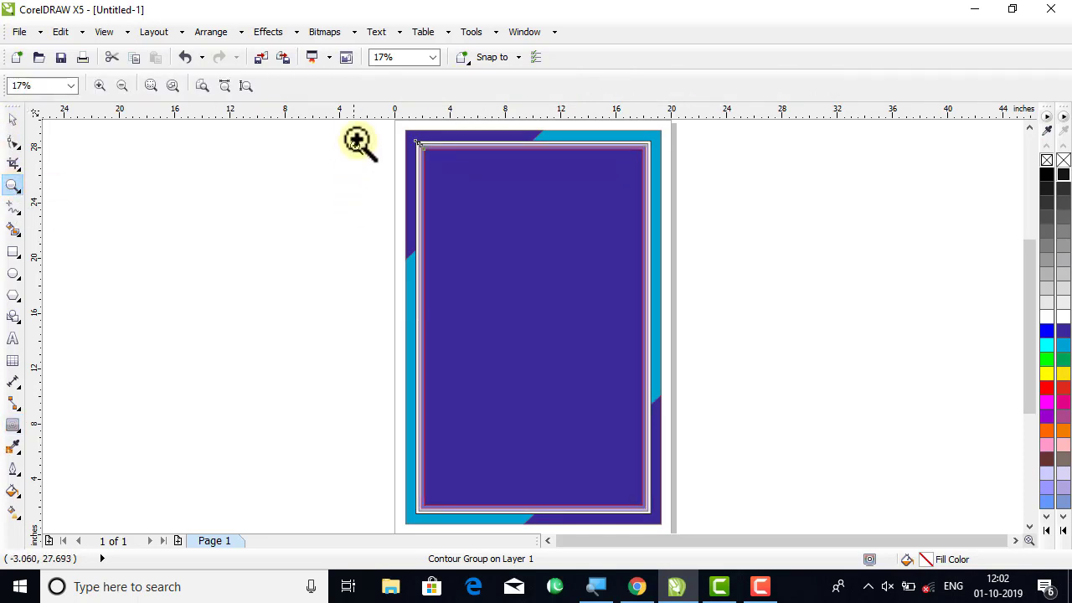
pyautogui.moveTo(360, 131); pyautogui.dragTo(716, 220)
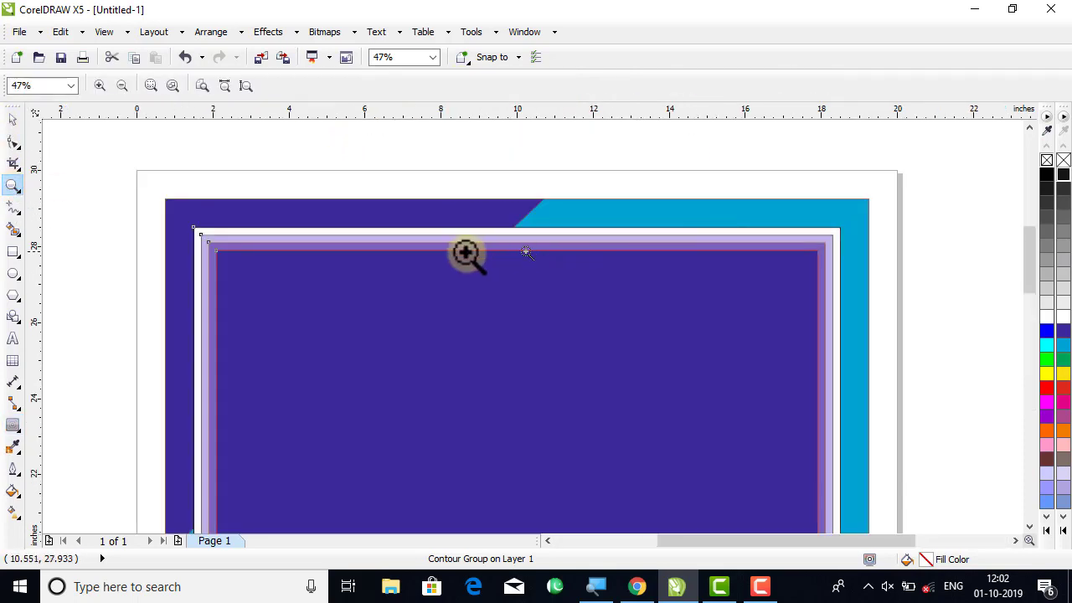
pyautogui.click(13, 120)
pyautogui.click(134, 143)
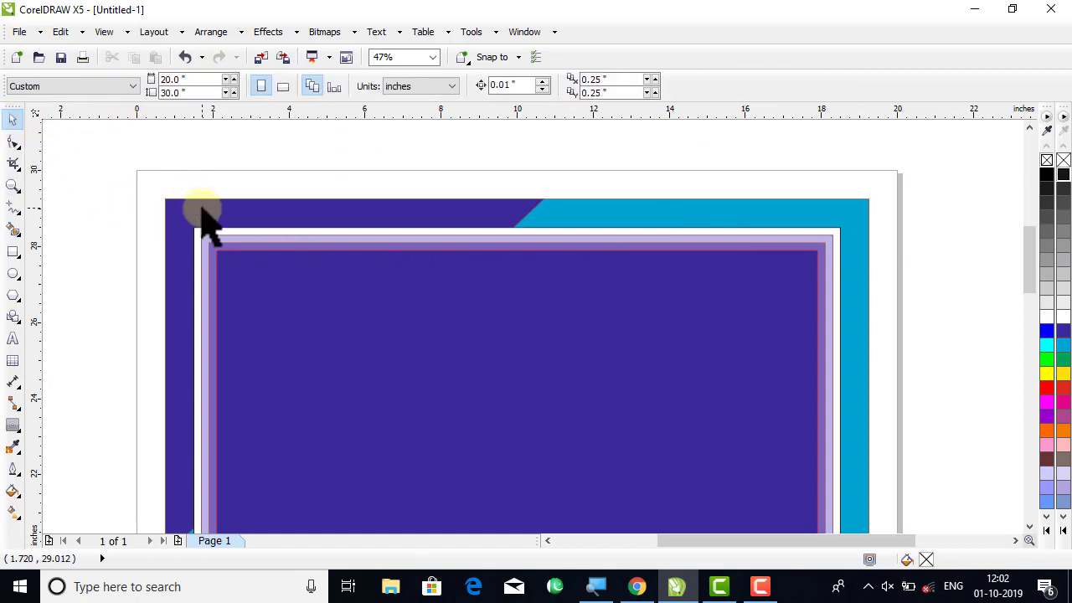
pyautogui.click(258, 288)
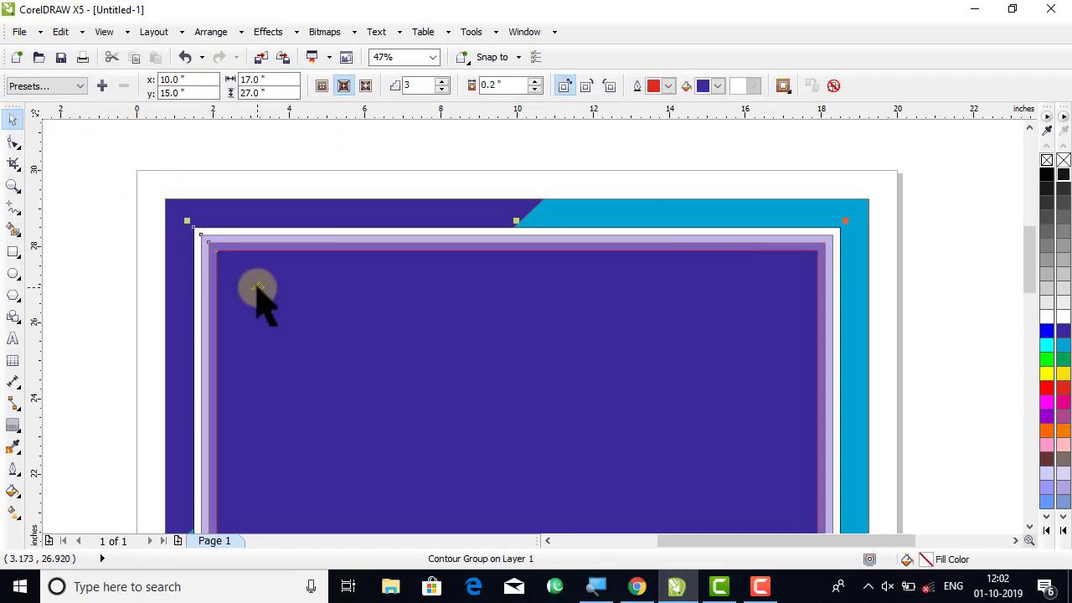
pyautogui.rightClick(258, 288)
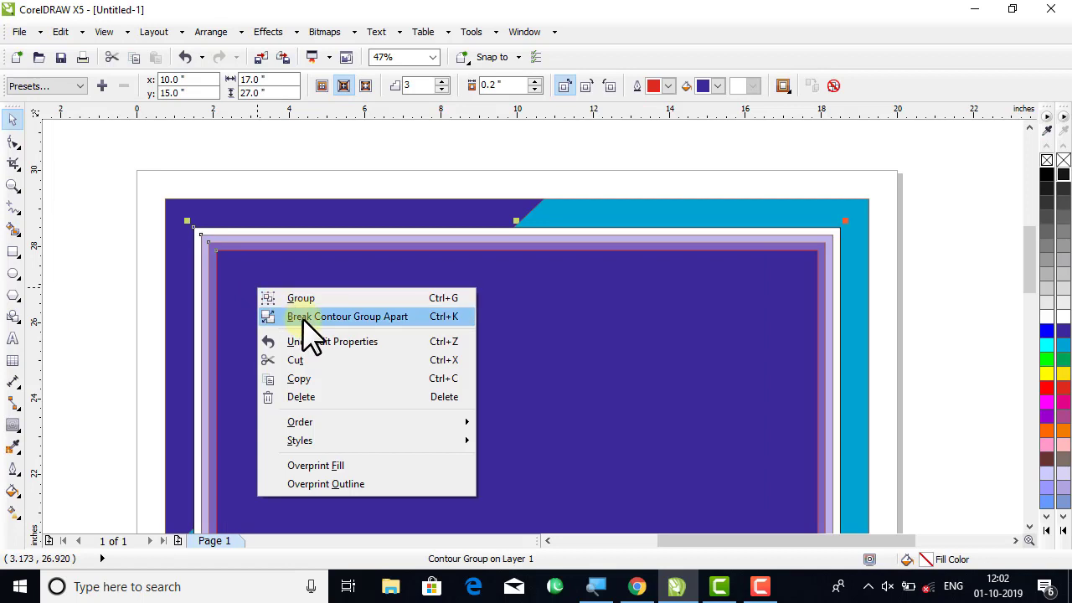
pyautogui.click(303, 315)
pyautogui.click(213, 180)
# - Ungroup the separated contour rectangles into individual objects
pyautogui.click(258, 293)
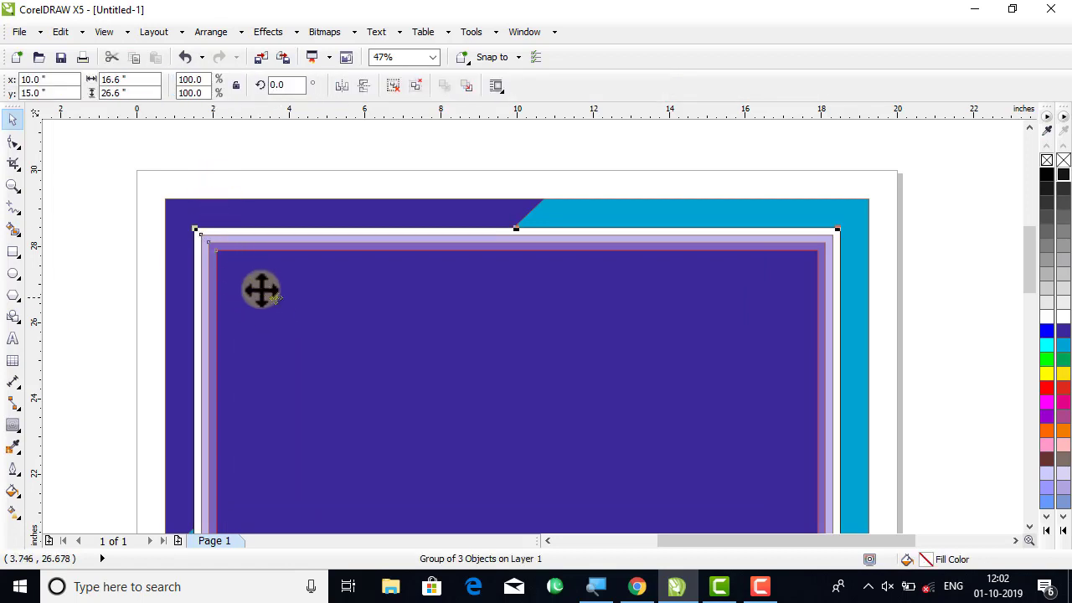
pyautogui.click(210, 33)
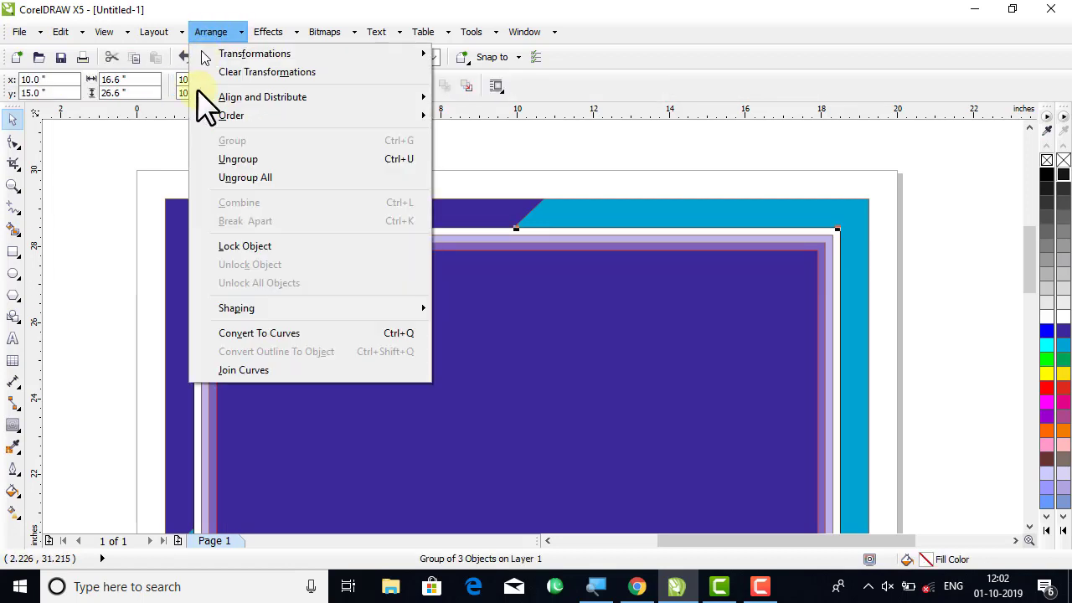
pyautogui.click(231, 163)
pyautogui.click(179, 158)
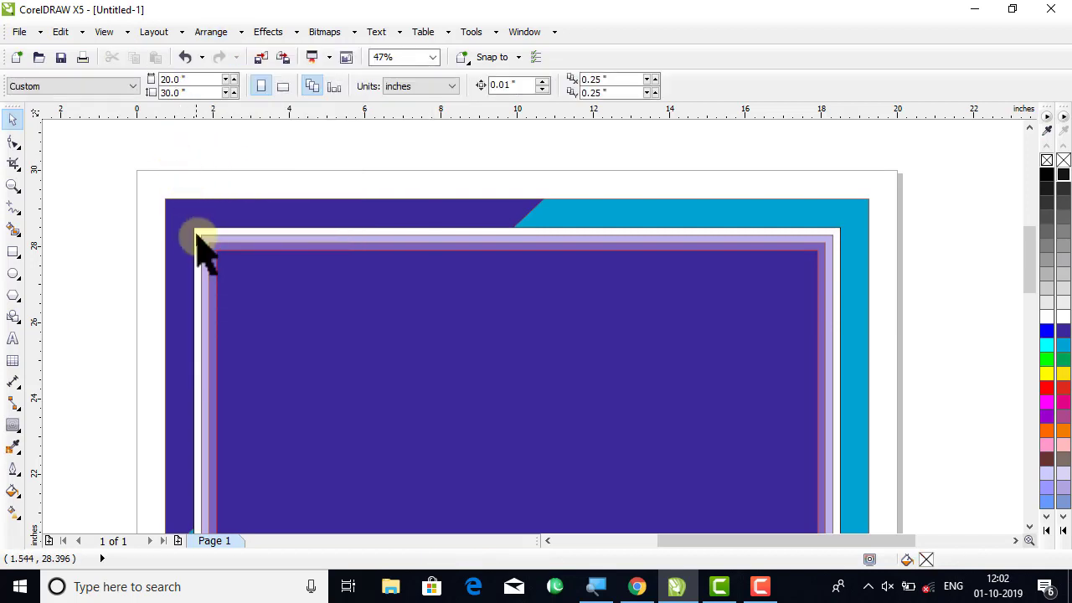
# - Fill the outermost contour rectangle with red (R:255 G:0 B:0)
pyautogui.click(207, 243)
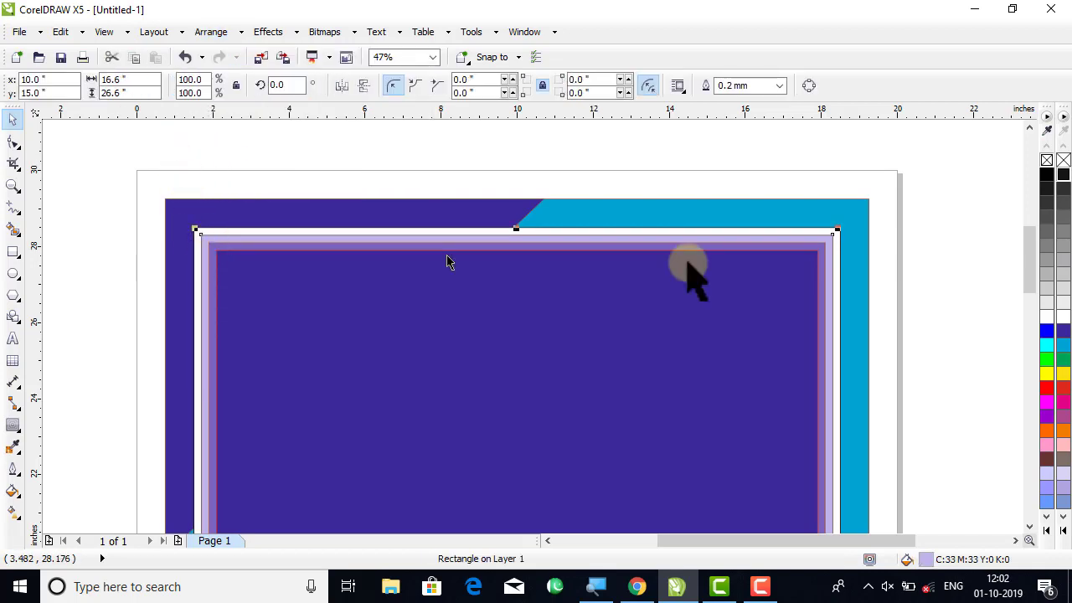
pyautogui.rightClick(1046, 387)
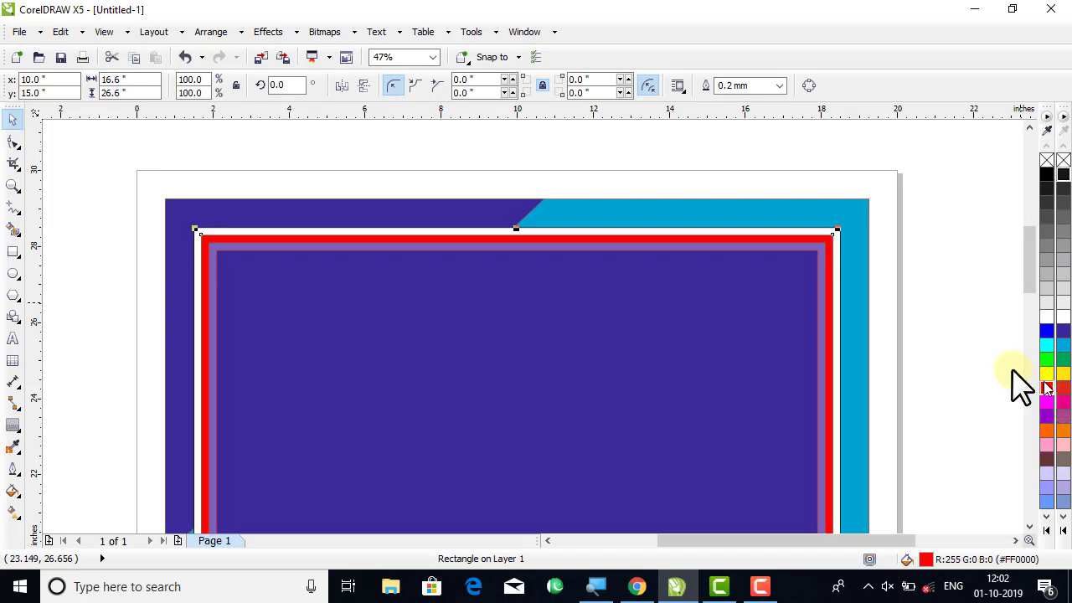
pyautogui.click(804, 186)
# - Fill the middle and innermost contour rectangles with white (C:0 M:0 Y:0 K:0)
pyautogui.click(826, 248)
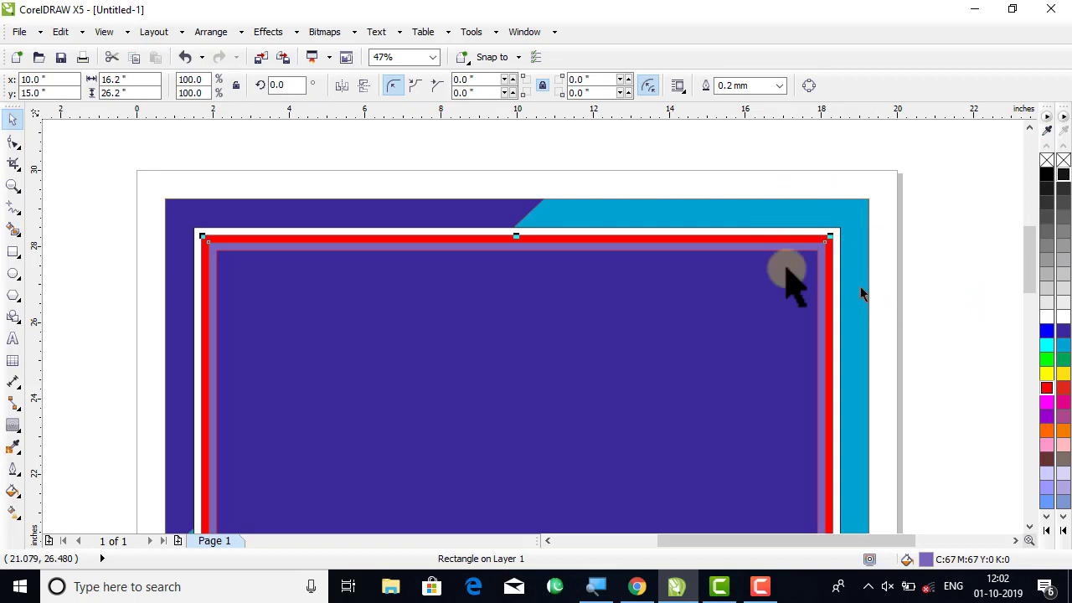
pyautogui.click(1063, 327)
pyautogui.moveTo(662, 318); pyautogui.dragTo(672, 396)
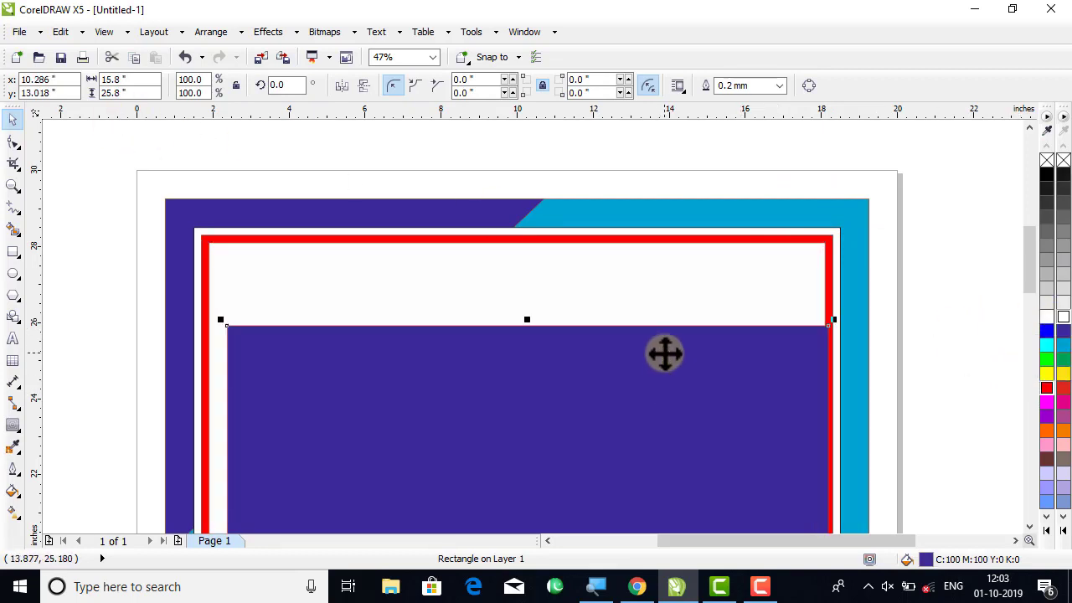
pyautogui.hotkey('ctrl', 'z')
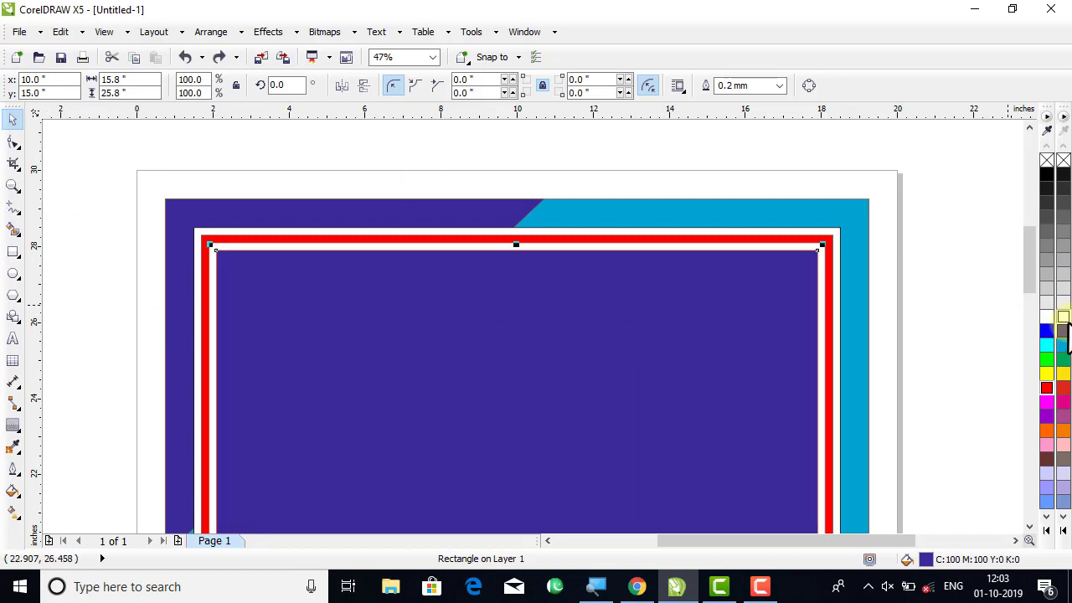
pyautogui.click(1063, 316)
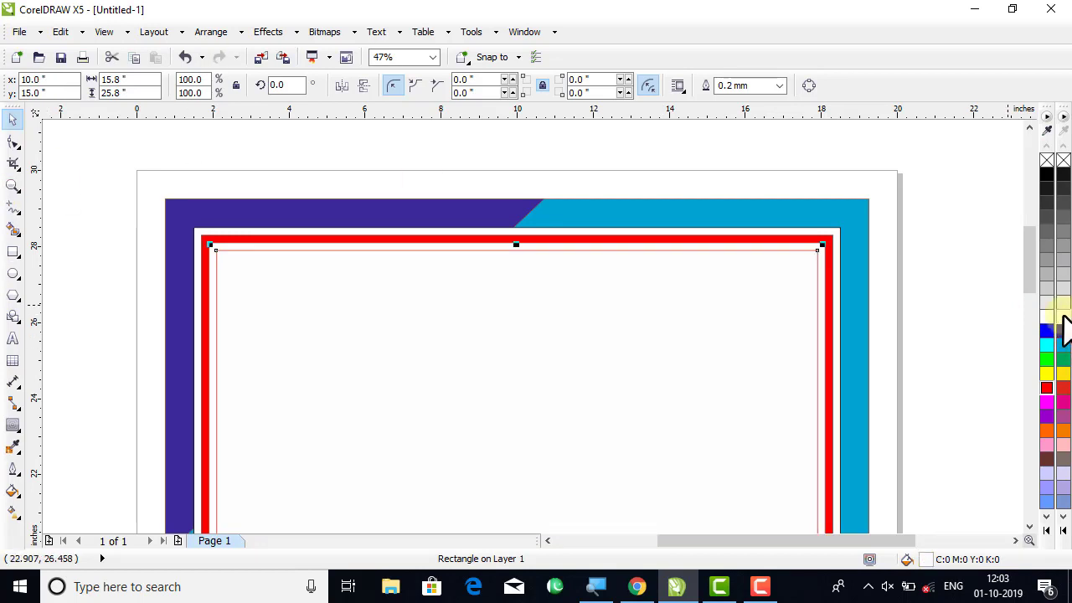
pyautogui.click(936, 207)
# - Remove the outlines from all objects on the page
pyautogui.hotkey('ctrl', 'a')
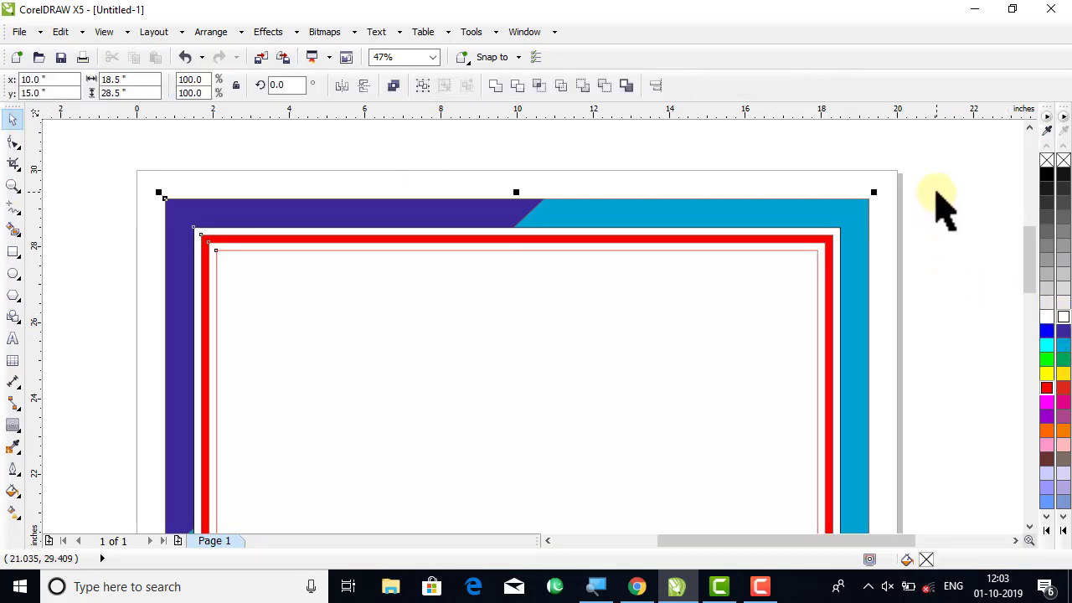
pyautogui.click(178, 161)
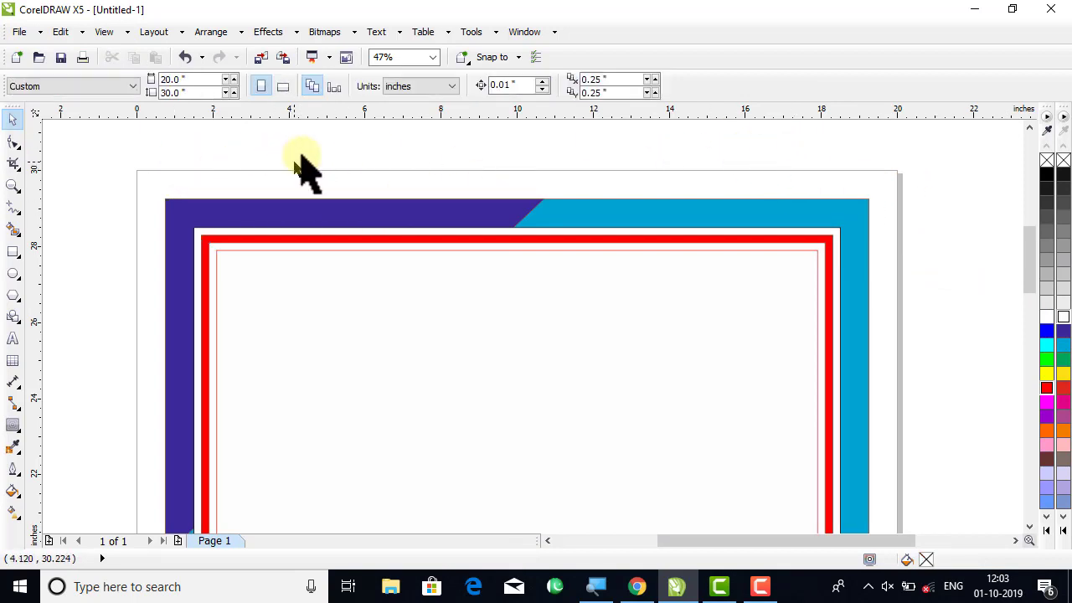
pyautogui.hotkey('shift', 'F4')
pyautogui.hotkey('ctrl', 'a')
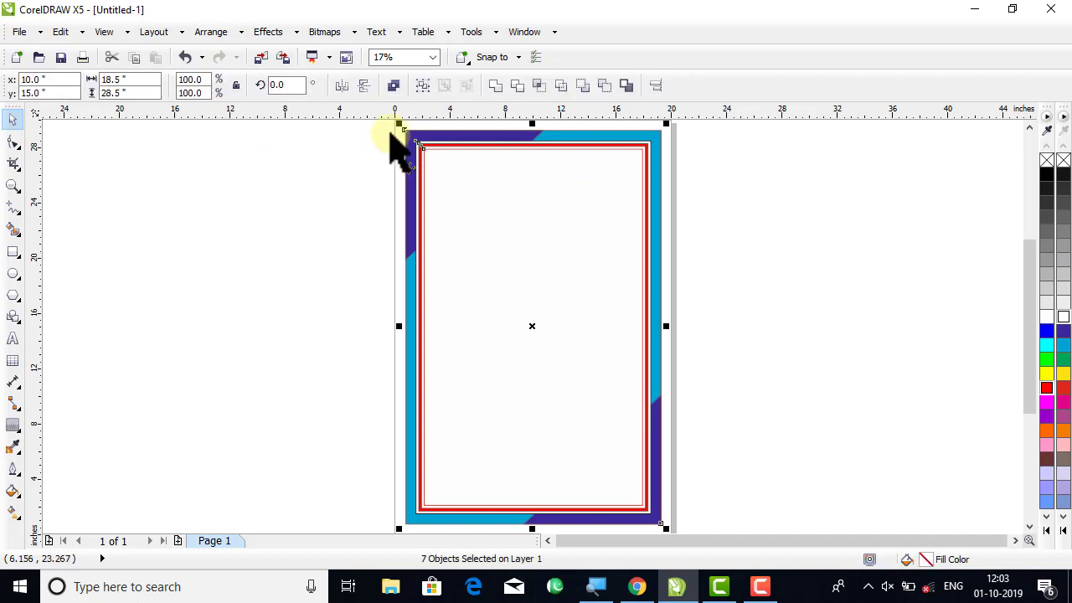
pyautogui.rightClick(1064, 161)
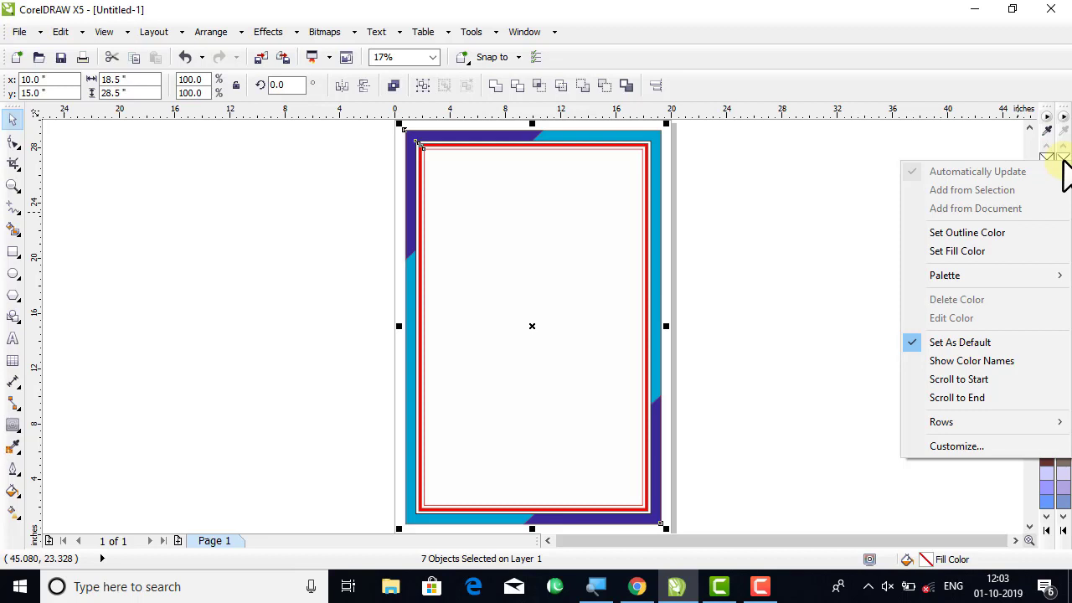
pyautogui.click(928, 156)
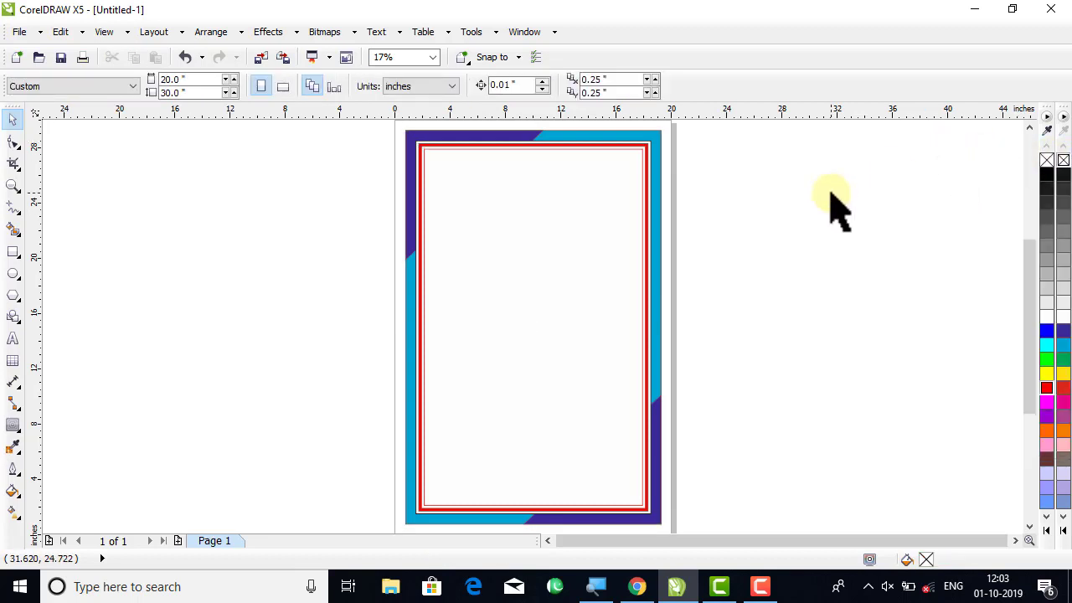
pyautogui.hotkey('ctrl', 'a')
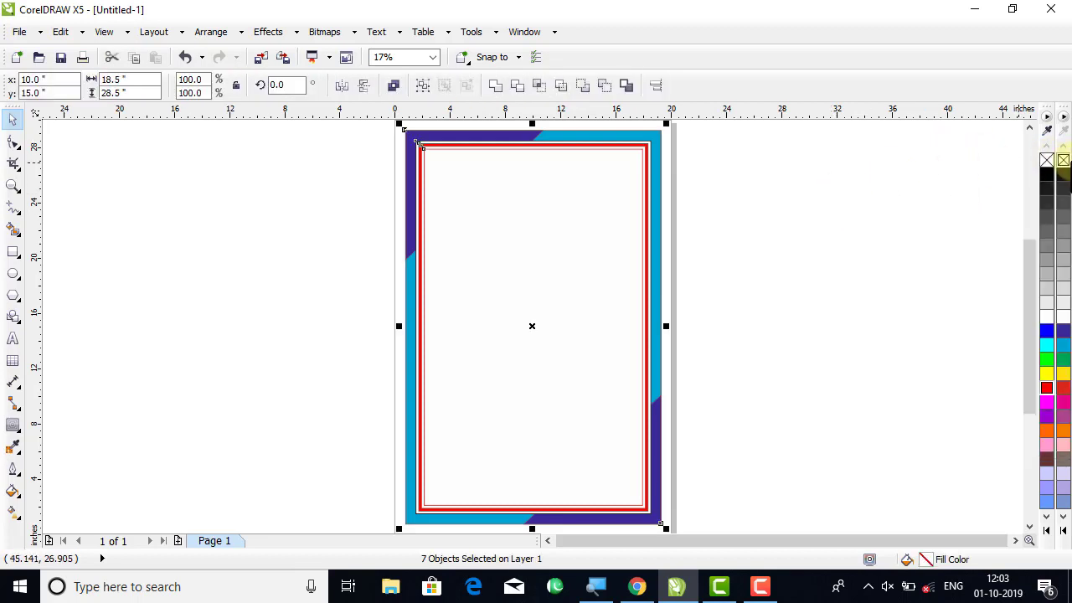
pyautogui.rightClick(1063, 161)
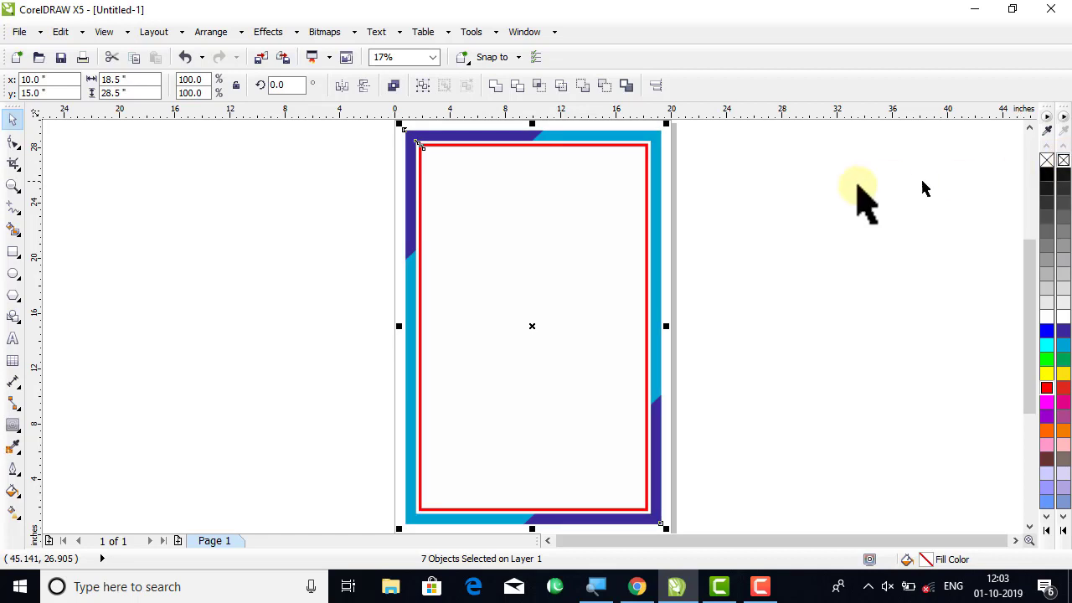
# - Set the outline width of the innermost white rectangle to 1.0 mm
pyautogui.click(268, 226)
pyautogui.click(494, 244)
pyautogui.moveTo(495, 244); pyautogui.dragTo(493, 271)
pyautogui.hotkey('ctrl', 'z')
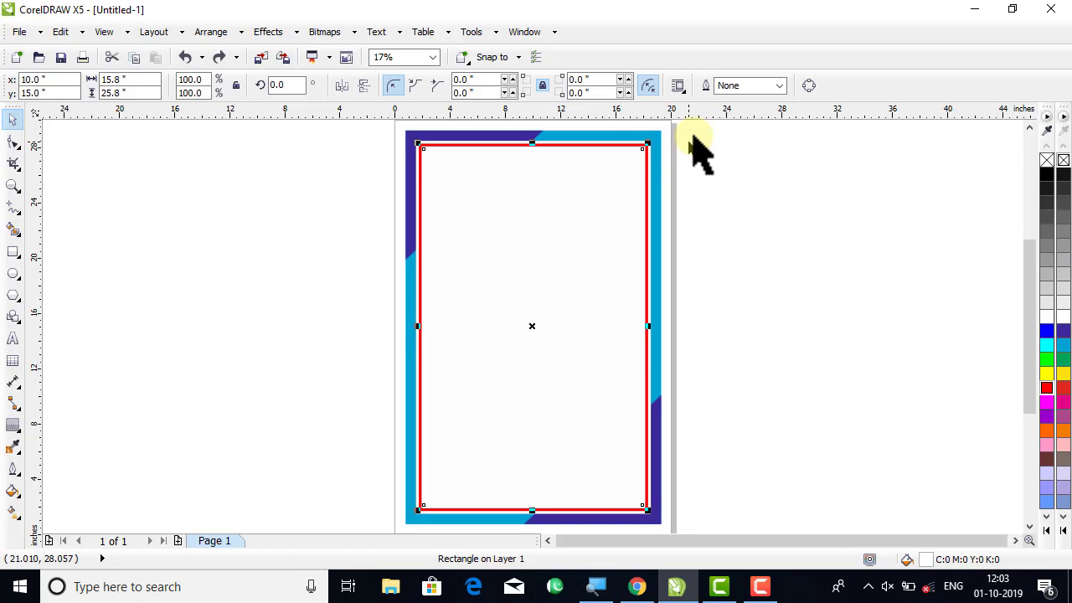
pyautogui.click(777, 86)
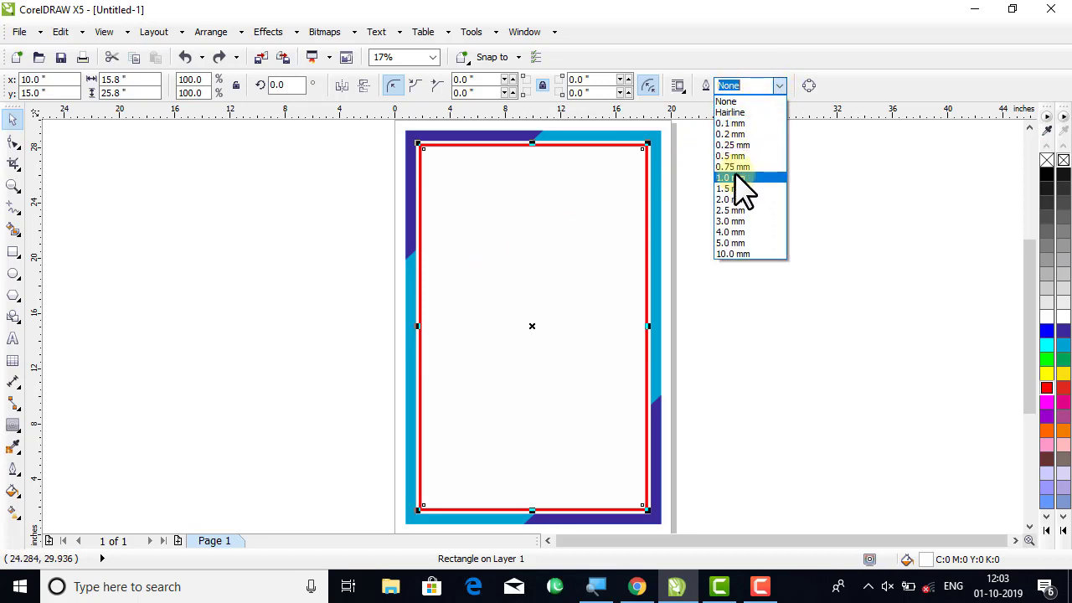
pyautogui.click(737, 177)
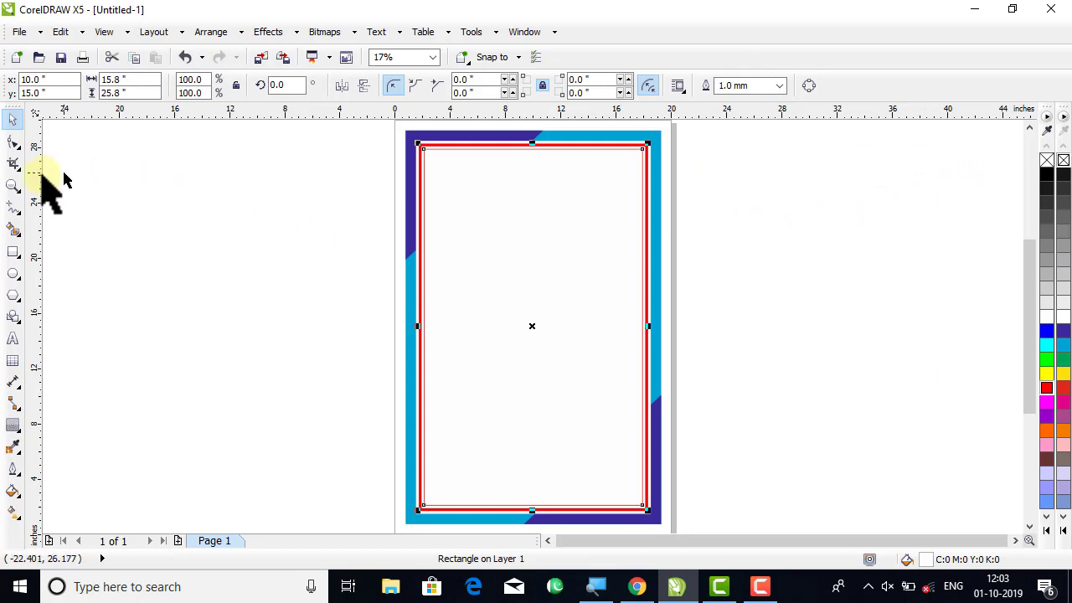
# - Draw an ellipse about 18.8 inches wide and 8.8 inches high across the upper part of the page
pyautogui.click(13, 185)
pyautogui.moveTo(384, 128); pyautogui.dragTo(696, 239)
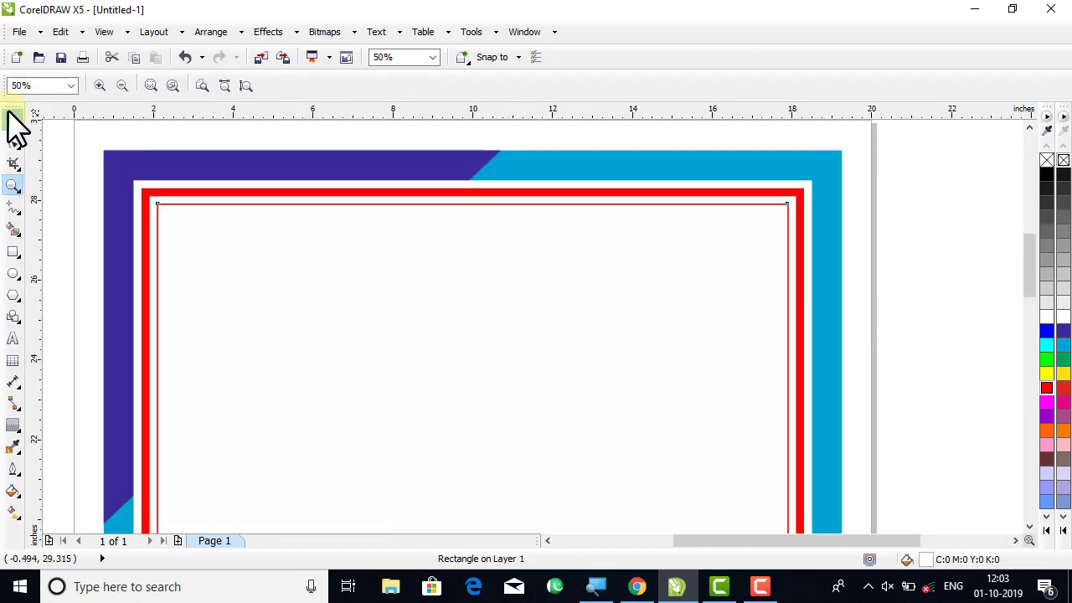
pyautogui.click(12, 119)
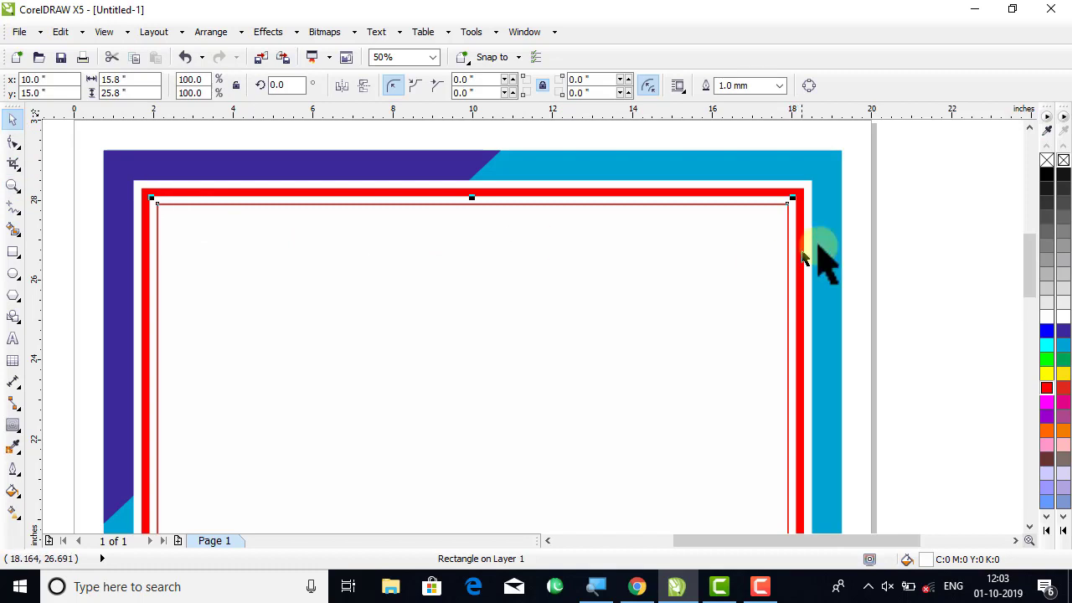
pyautogui.click(912, 240)
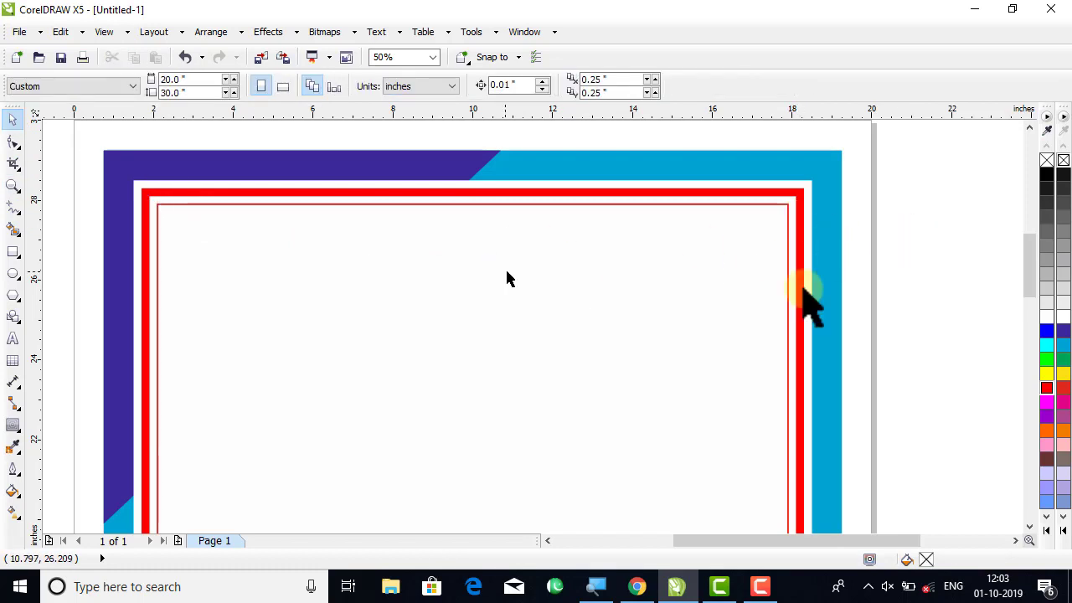
pyautogui.click(13, 272)
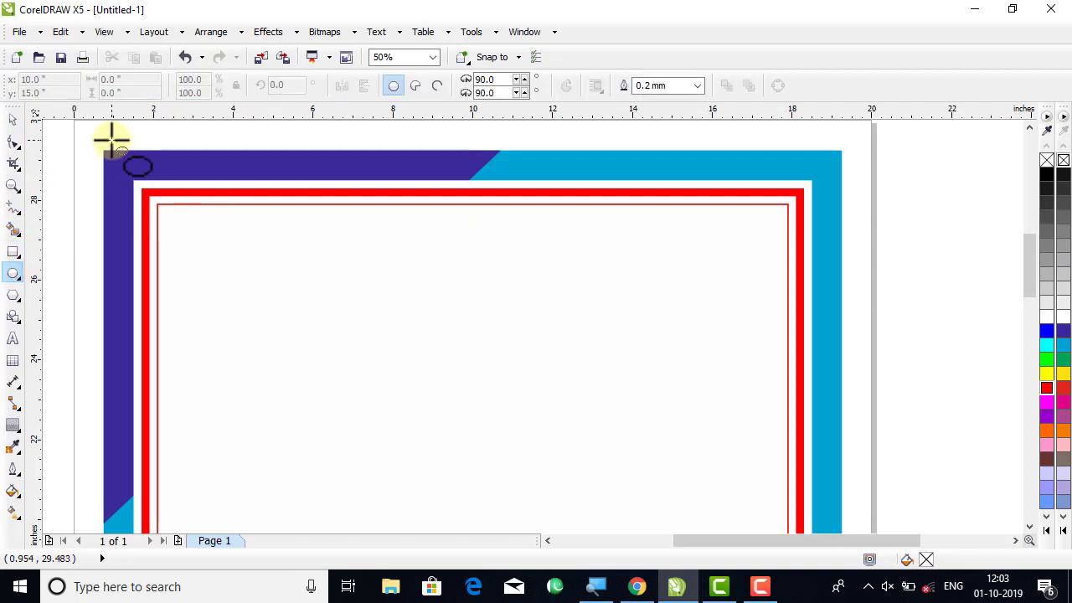
pyautogui.moveTo(111, 138); pyautogui.dragTo(862, 492)
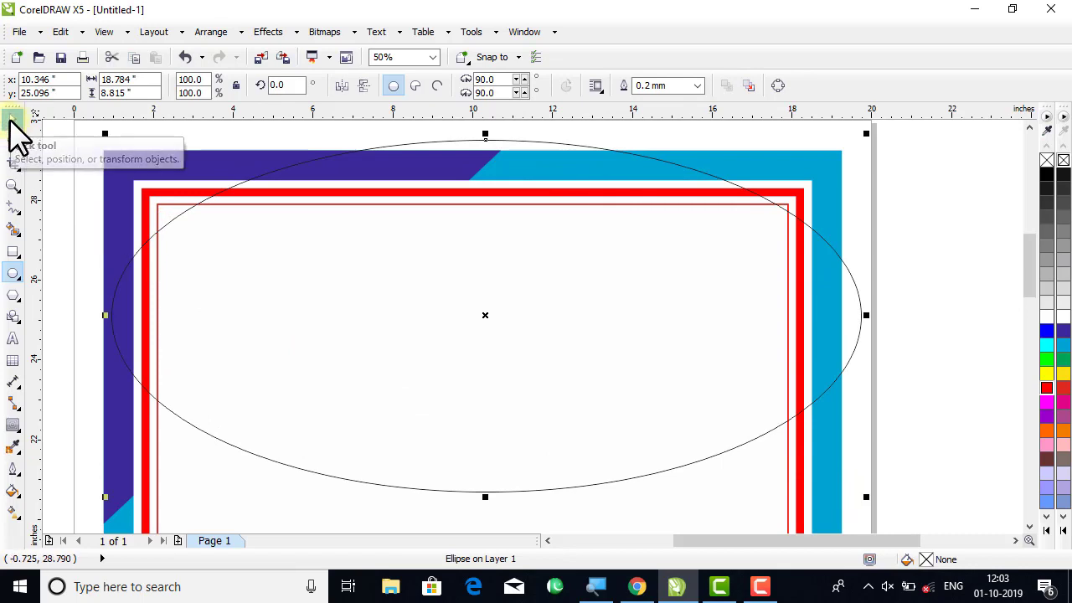
# - Stretch the ellipse upward to about 9.9 inches high and move it up to a centre height of about 27.4 inches
pyautogui.click(12, 120)
pyautogui.click(1030, 128)
pyautogui.click(1029, 127)
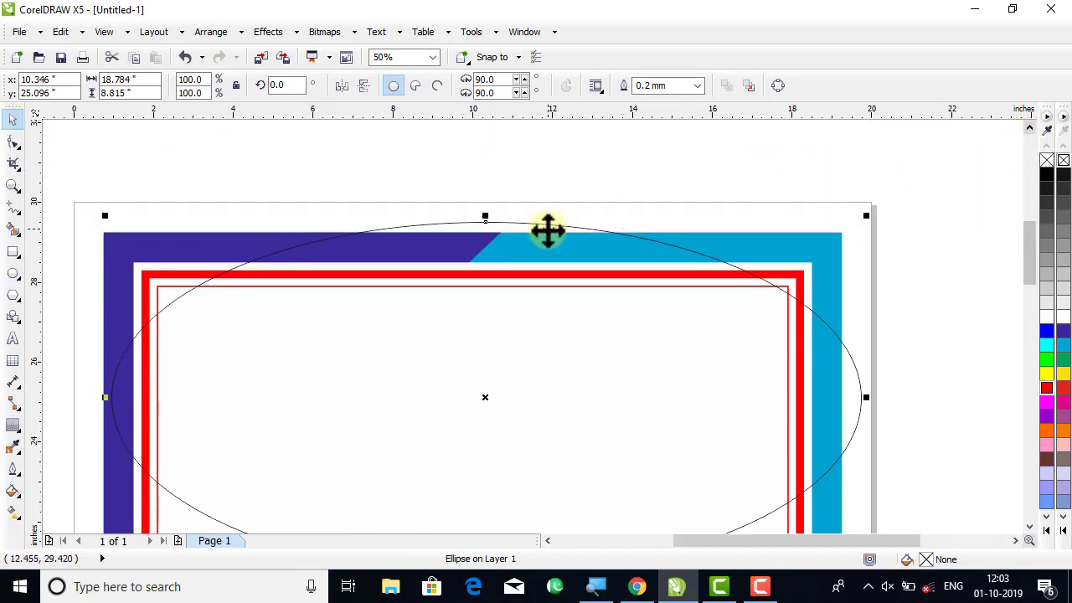
pyautogui.moveTo(486, 213); pyautogui.dragTo(486, 172)
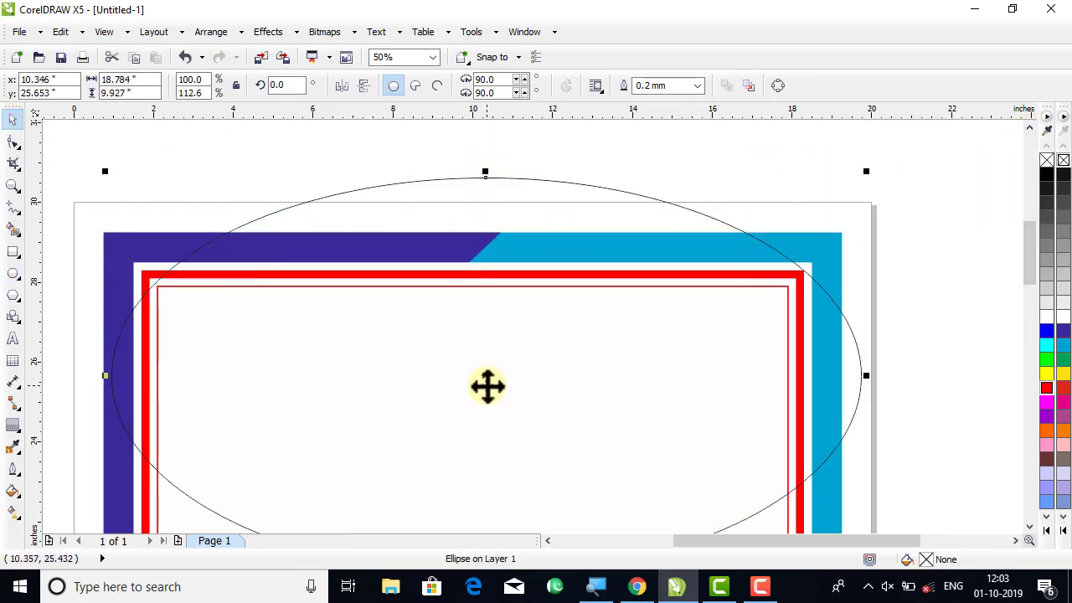
pyautogui.moveTo(485, 376); pyautogui.dragTo(485, 306)
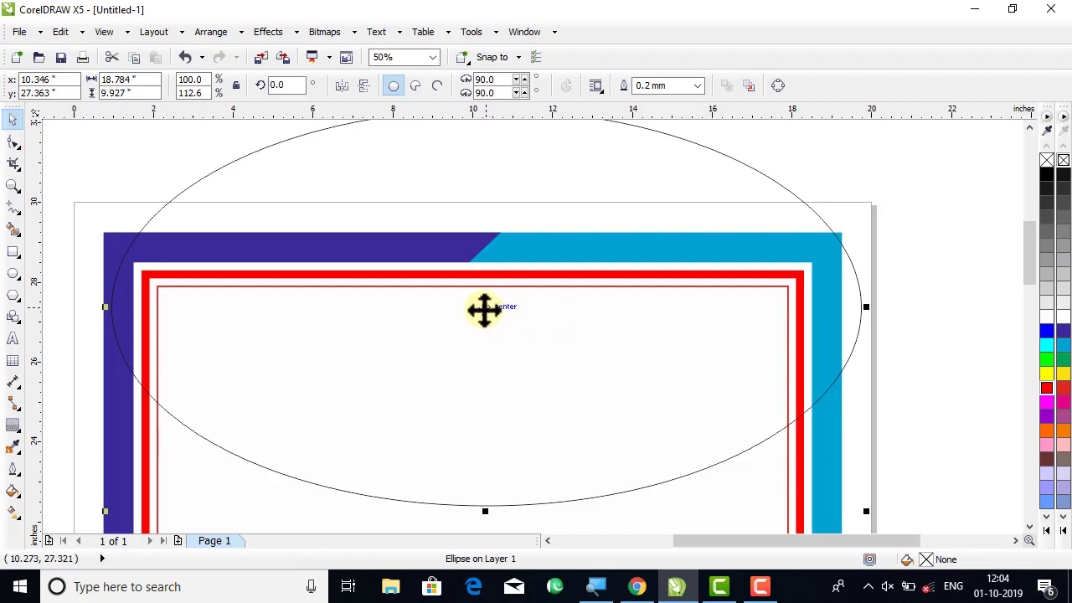
# - Place a copy of the ellipse about 0.23 inch directly above the original
pyautogui.moveTo(484, 310); pyautogui.dragTo(488, 300)
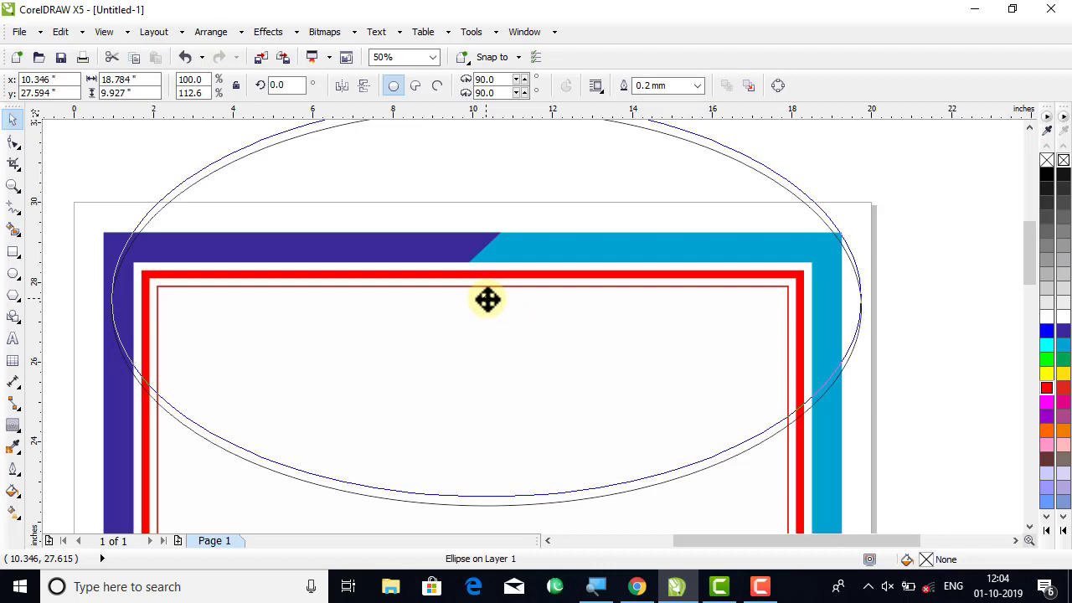
pyautogui.moveTo(488, 300); pyautogui.dragTo(488, 300)
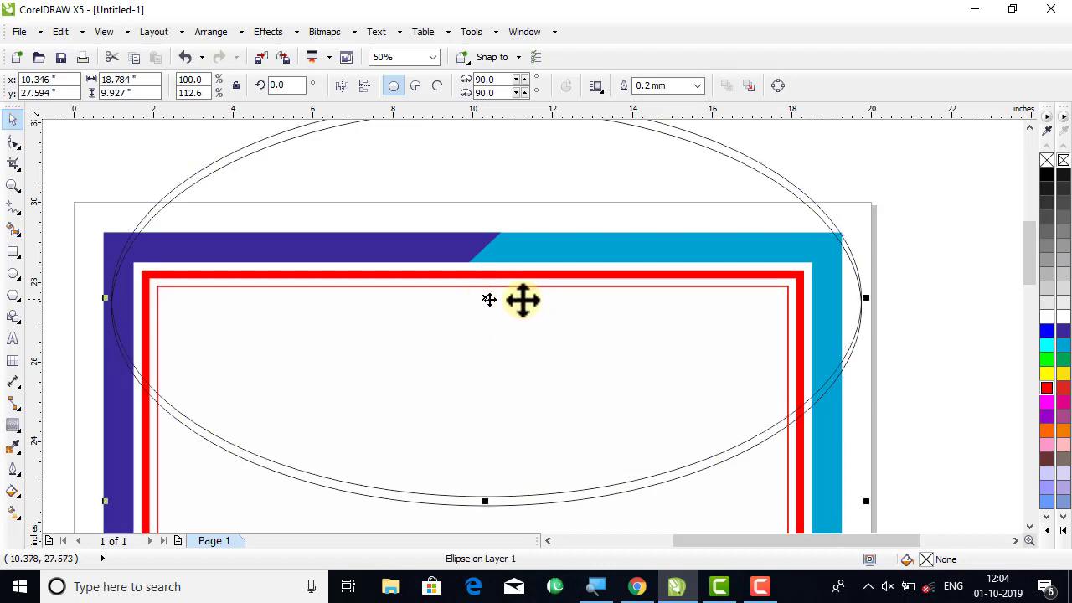
pyautogui.click(13, 229)
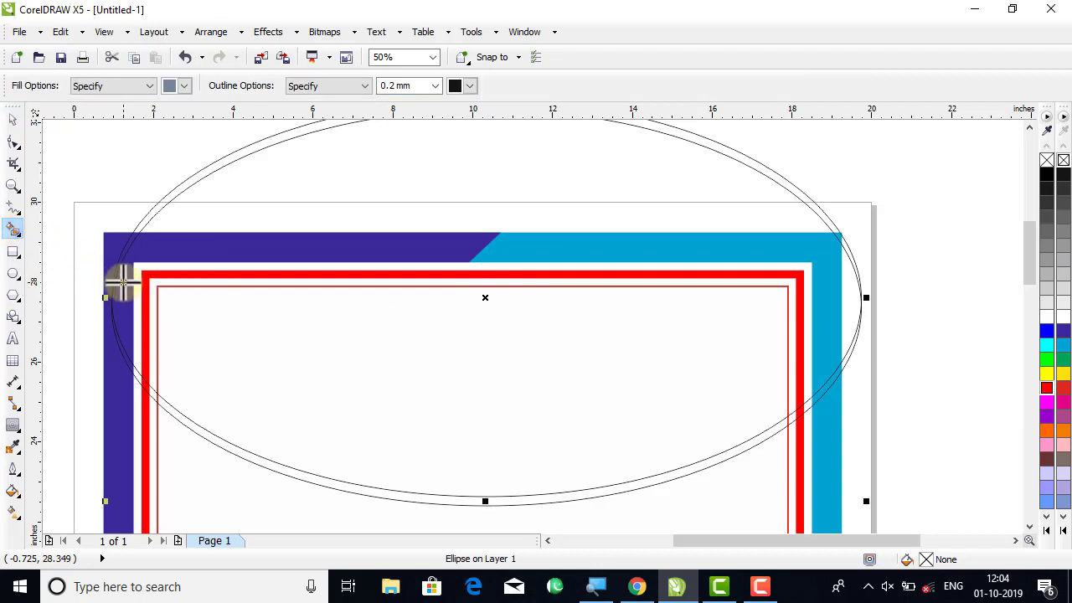
pyautogui.click(13, 120)
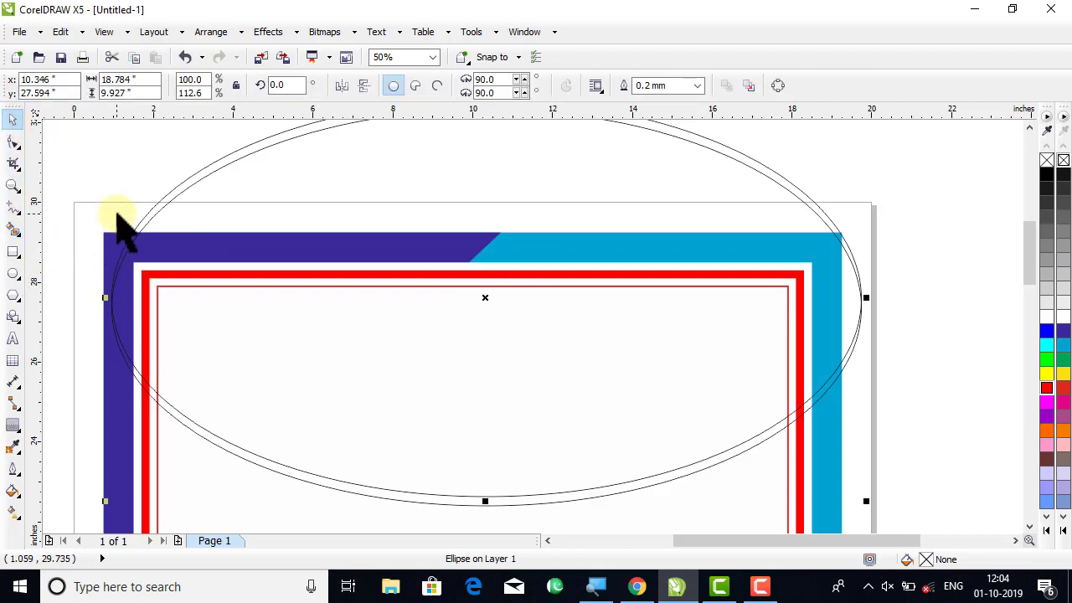
# - Group the two ellipses and centre the group horizontally on the innermost rectangle
pyautogui.scroll(-2, 122, 226)
pyautogui.moveTo(71, 143); pyautogui.dragTo(586, 390)
pyautogui.hotkey('ctrl', 'g')
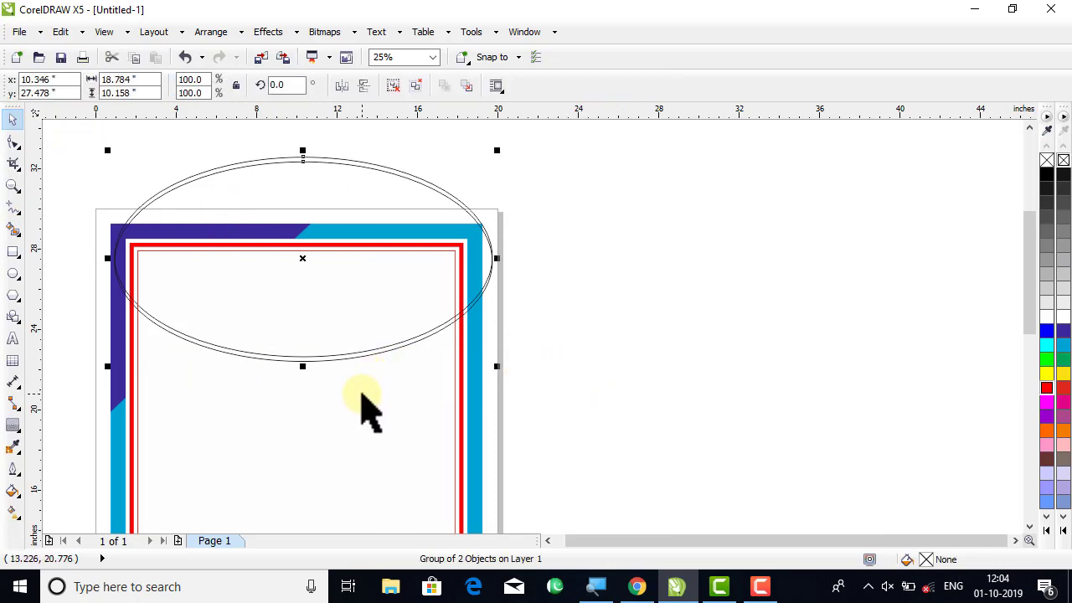
pyautogui.keyDown('shift'); pyautogui.click(362, 397); pyautogui.keyUp('shift')
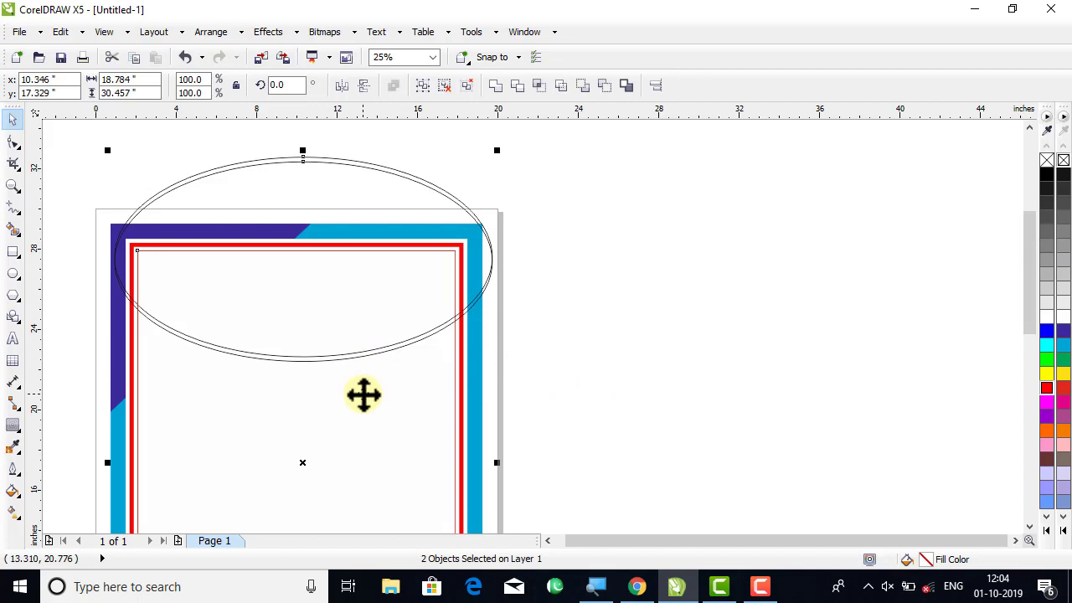
pyautogui.press('c')
pyautogui.click(567, 354)
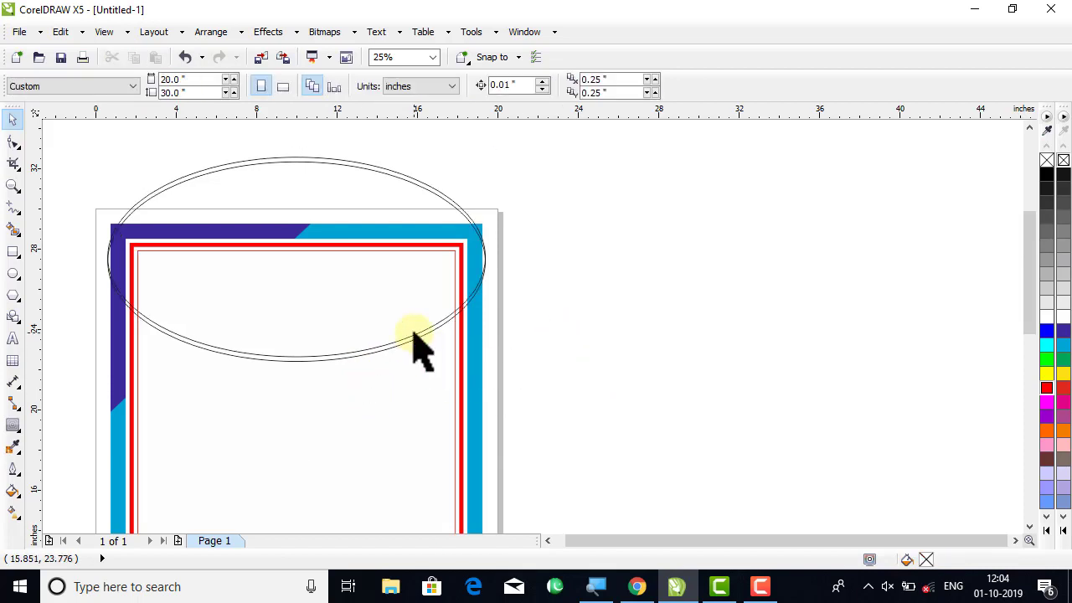
# - Move the ellipse group straight up to a centre height of about 28.0 inches
pyautogui.click(413, 336)
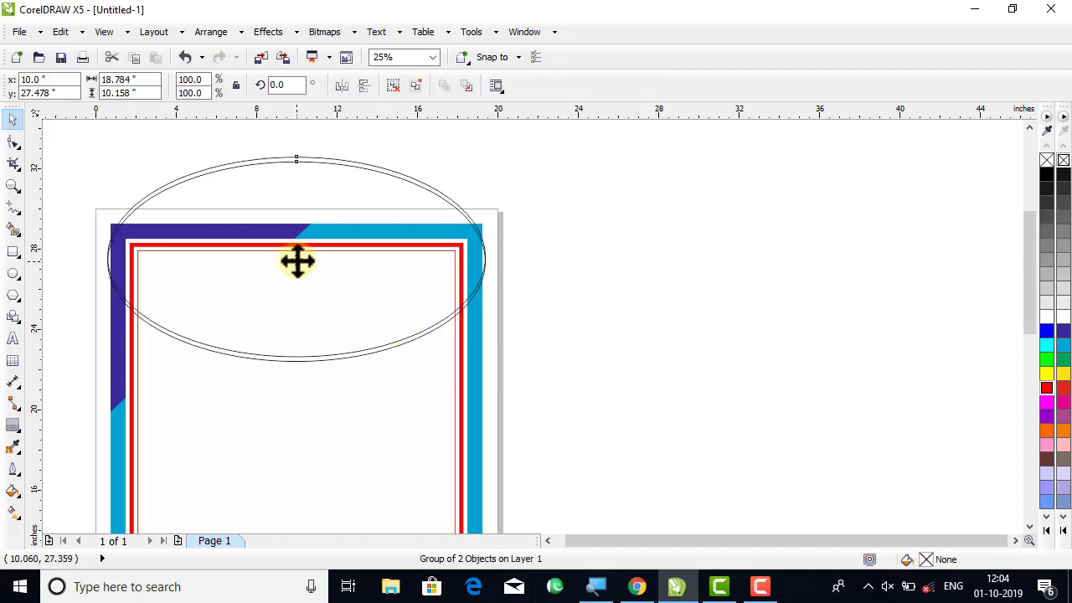
pyautogui.moveTo(298, 262); pyautogui.dragTo(296, 250)
pyautogui.press('F4')
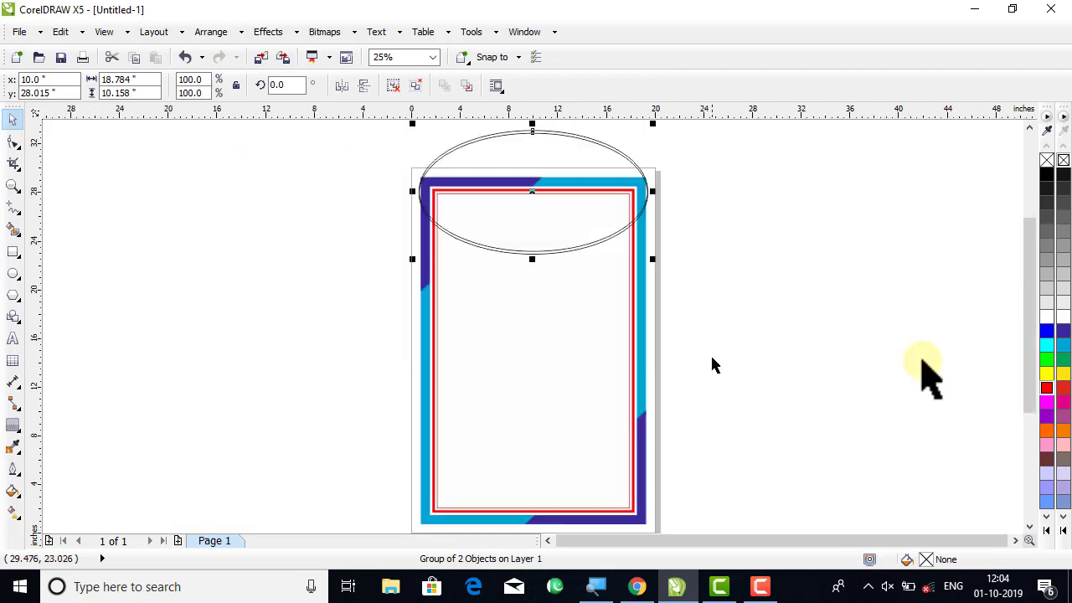
# - Use Smart Fill on the thin lower band between the ellipses and on the area above it inside the innermost rectangle
pyautogui.click(12, 185)
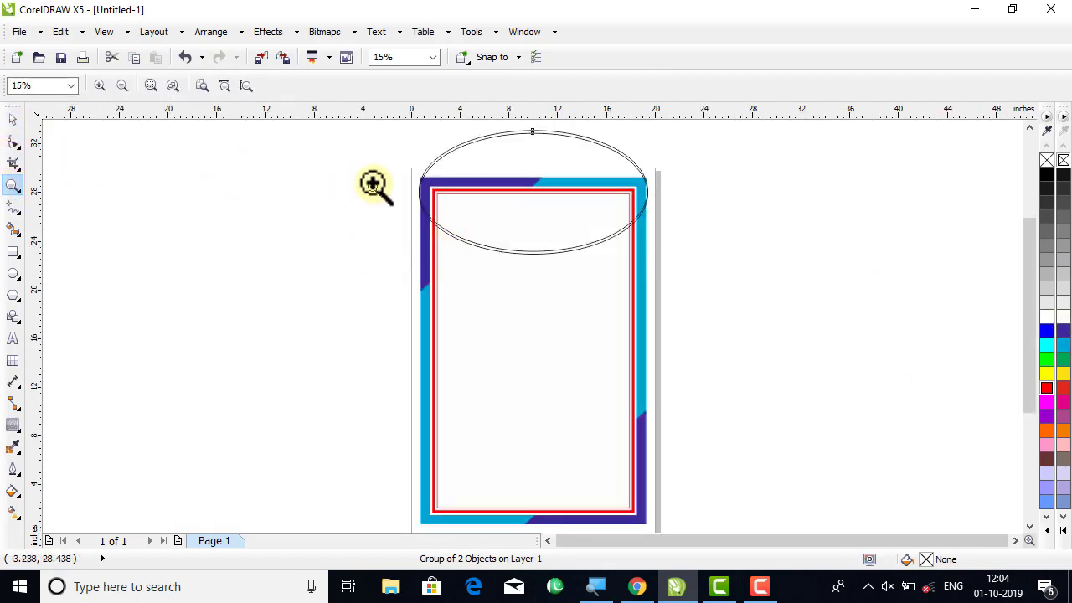
pyautogui.moveTo(363, 149); pyautogui.dragTo(783, 289)
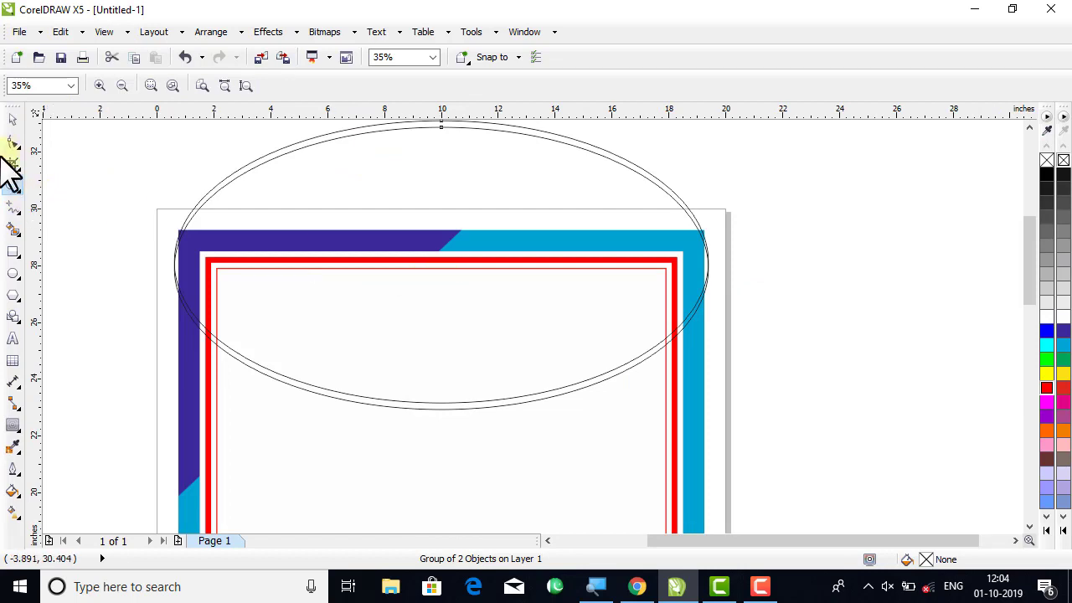
pyautogui.click(12, 122)
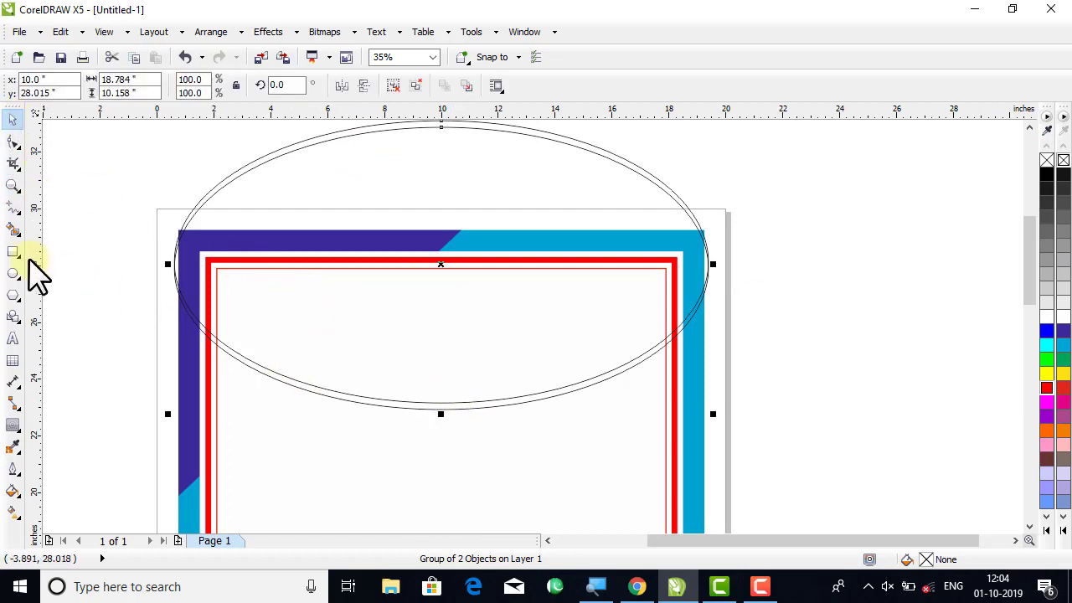
pyautogui.click(14, 229)
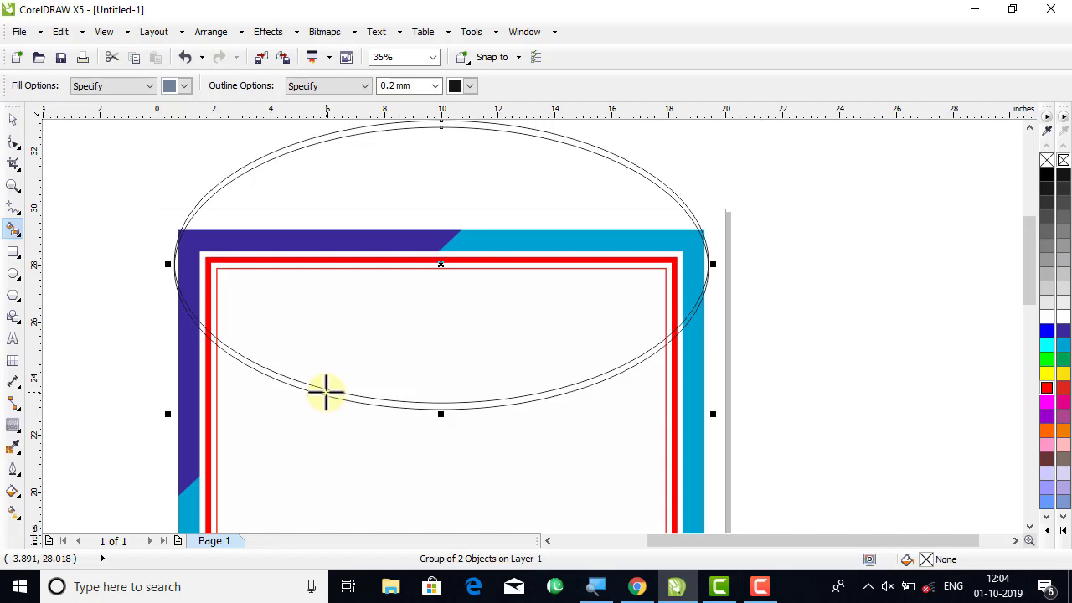
pyautogui.click(326, 392)
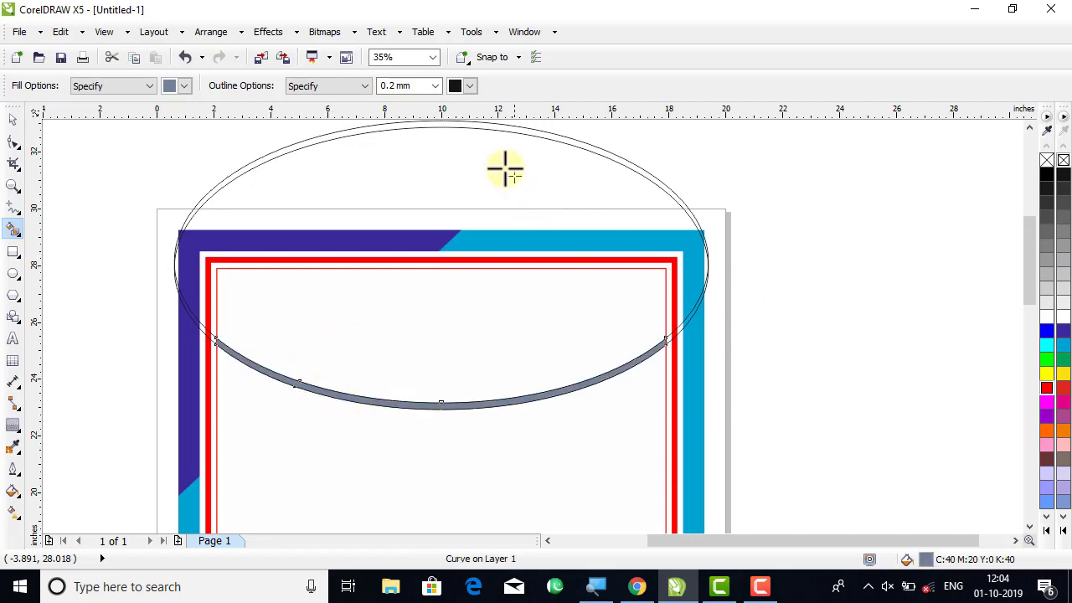
pyautogui.click(436, 334)
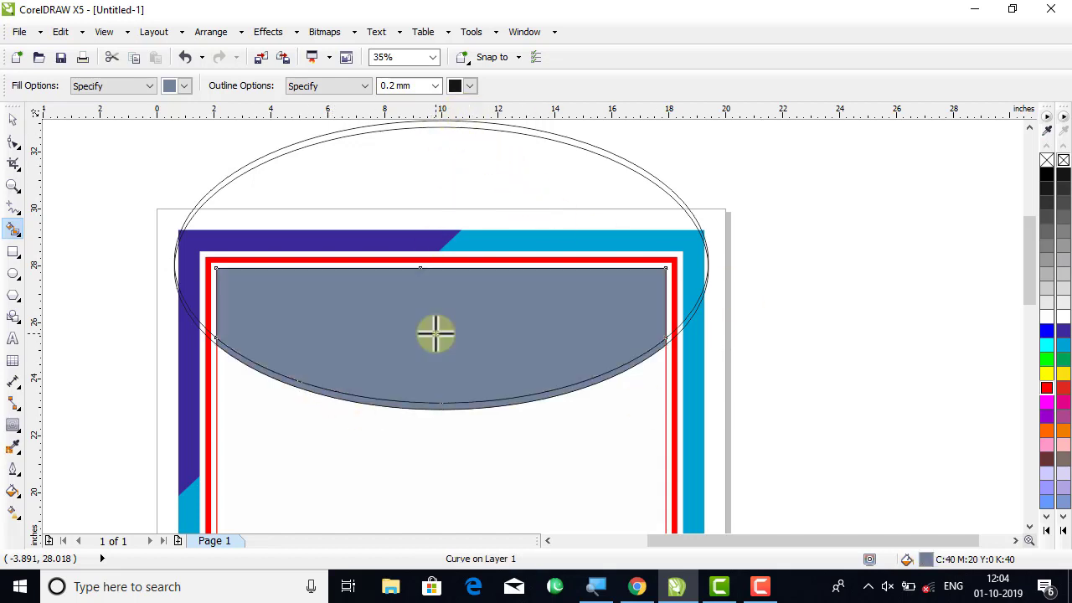
# - Delete the group of two construction ellipses
pyautogui.click(12, 120)
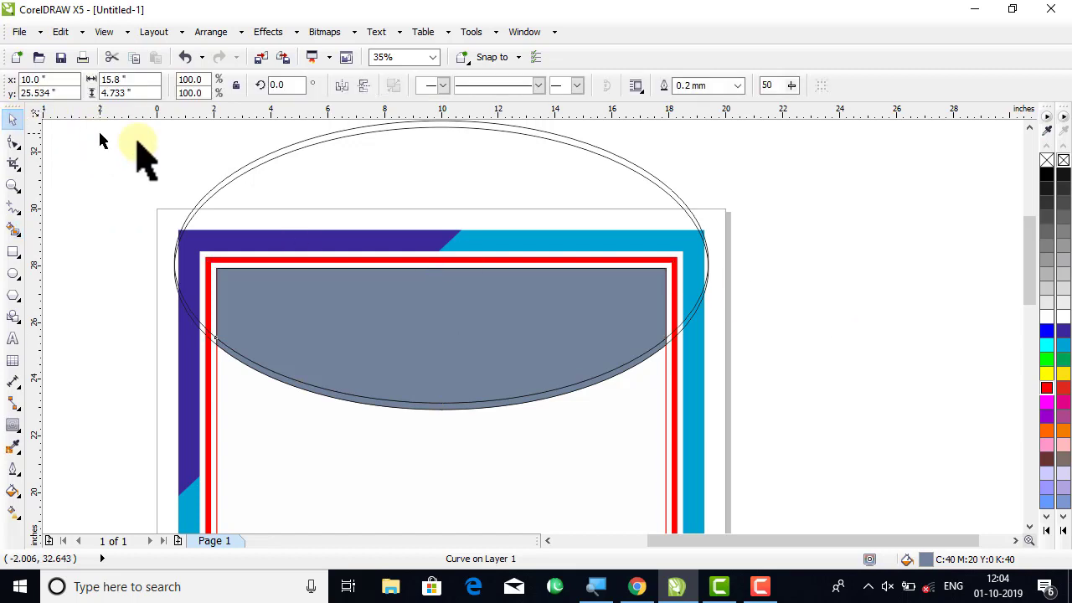
pyautogui.click(134, 146)
pyautogui.click(243, 168)
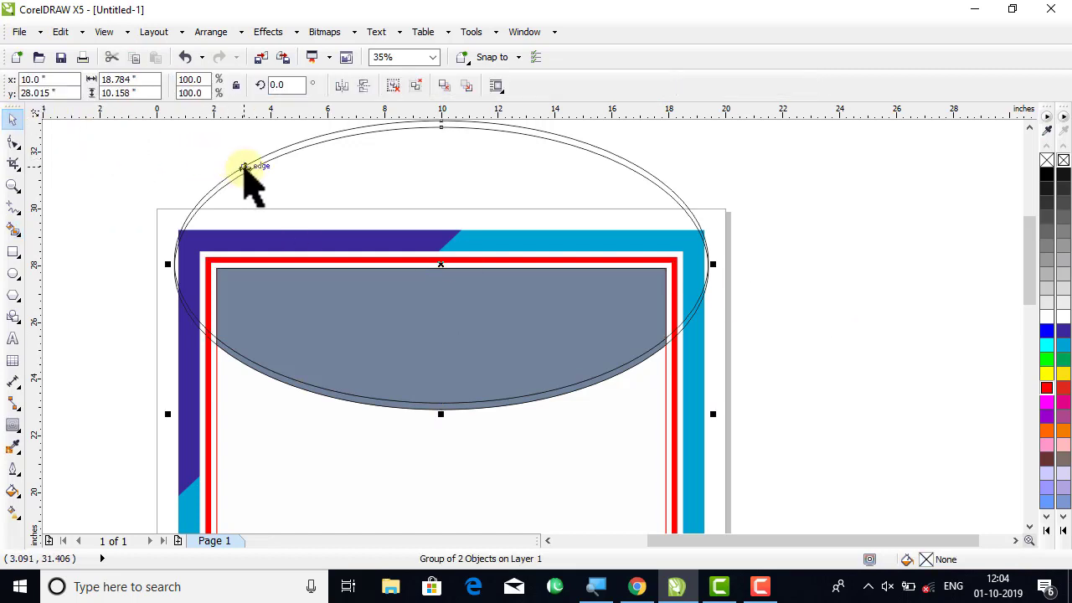
pyautogui.press('Delete')
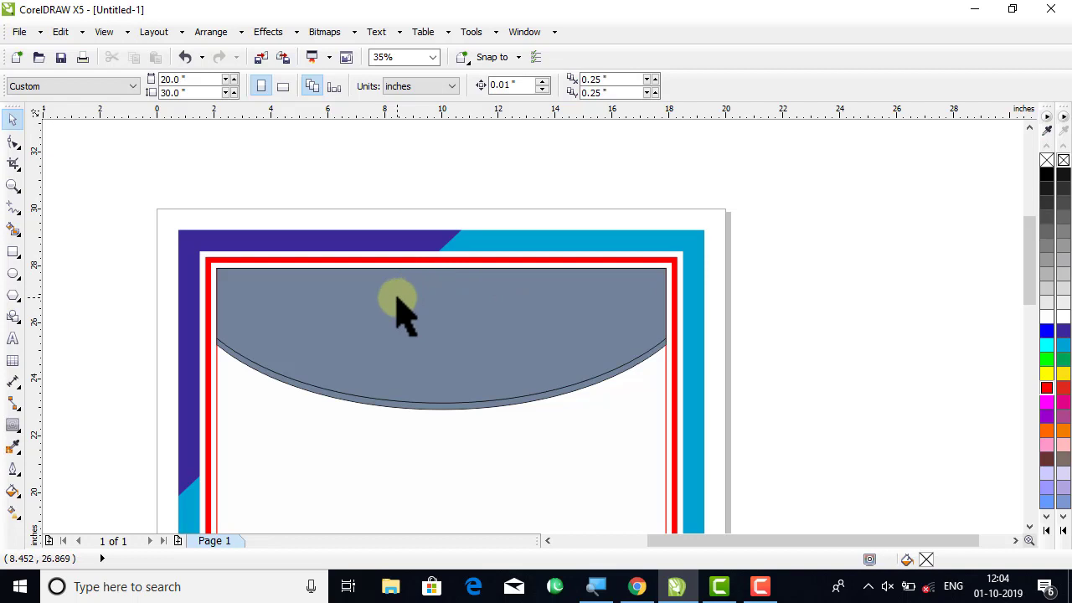
# - Fill the large curved header shape with light yellow-green (C:20 M:0 Y:60 K:0)
pyautogui.click(402, 312)
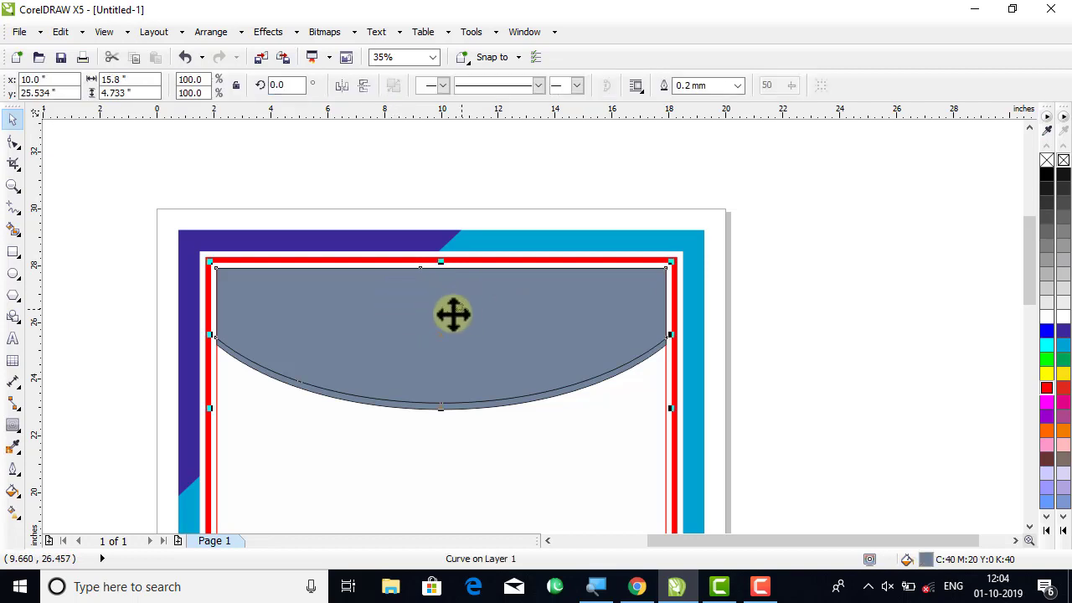
pyautogui.click(1063, 530)
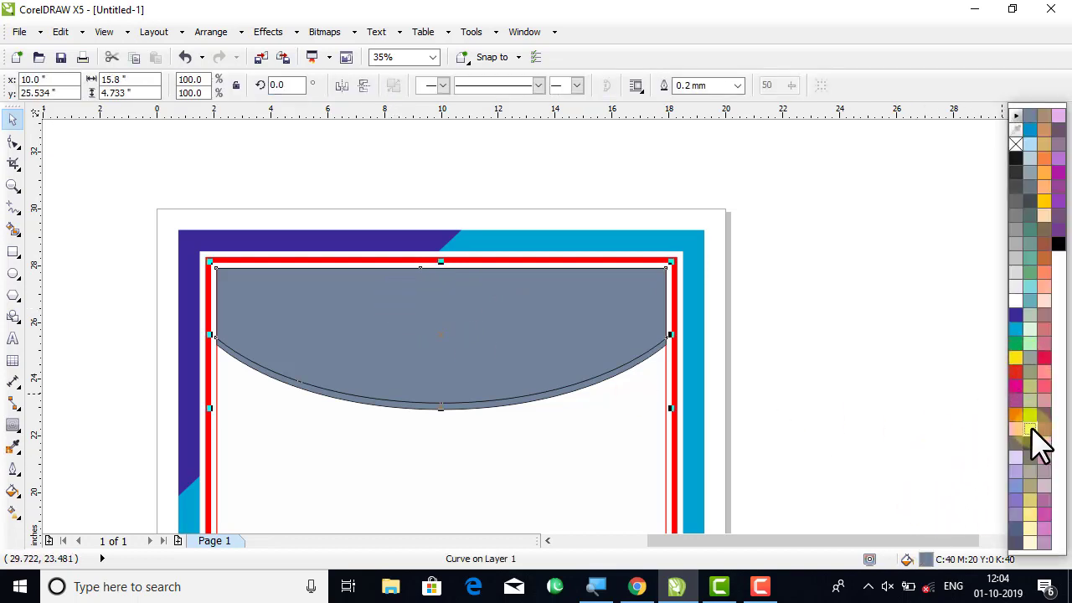
pyautogui.click(1038, 443)
pyautogui.click(873, 327)
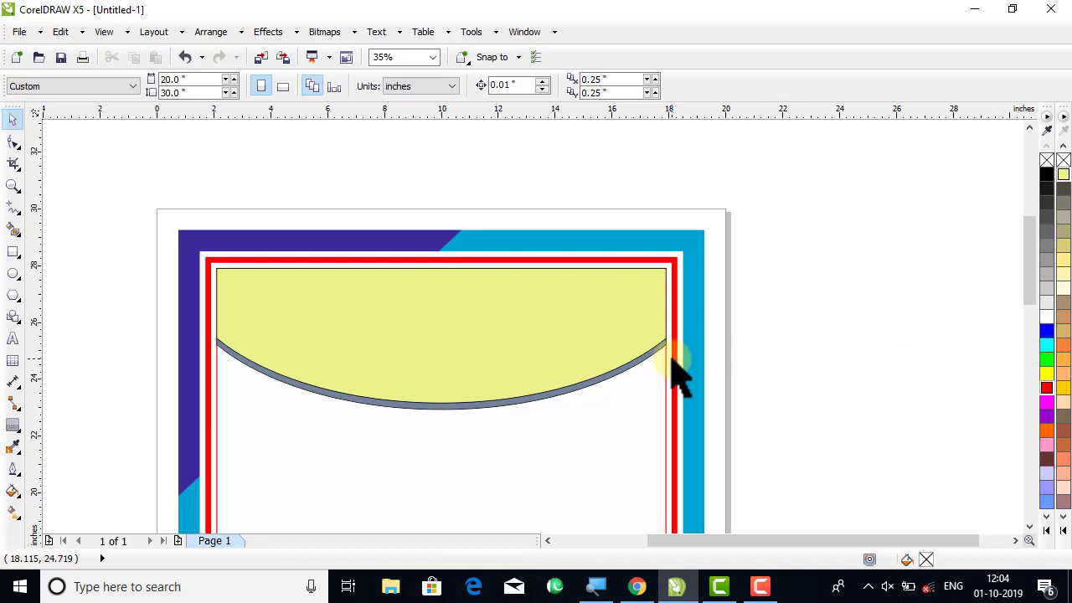
# - Try a green fill (C:100 M:0 Y:100 K:0) on the large curved header shape and undo it
pyautogui.click(636, 381)
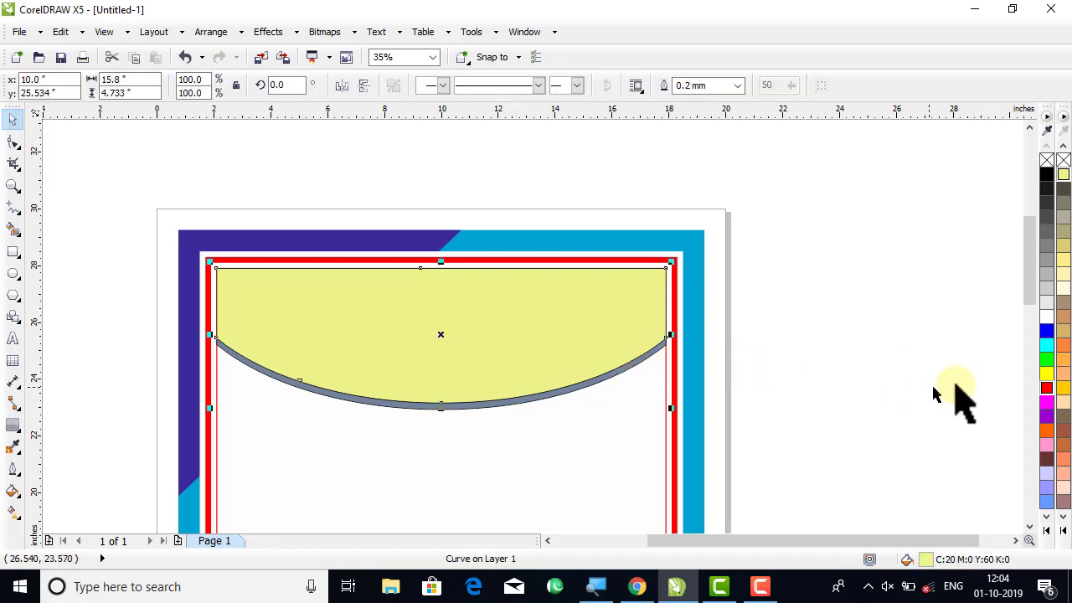
pyautogui.click(1063, 530)
pyautogui.click(1015, 345)
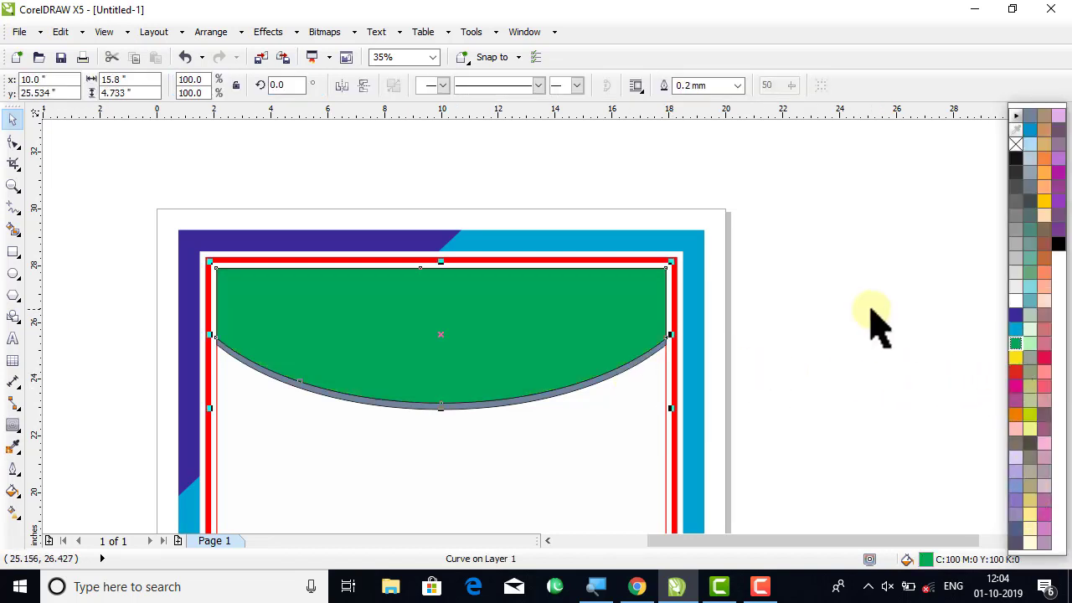
pyautogui.click(871, 314)
pyautogui.hotkey('ctrl', 'z')
pyautogui.click(841, 356)
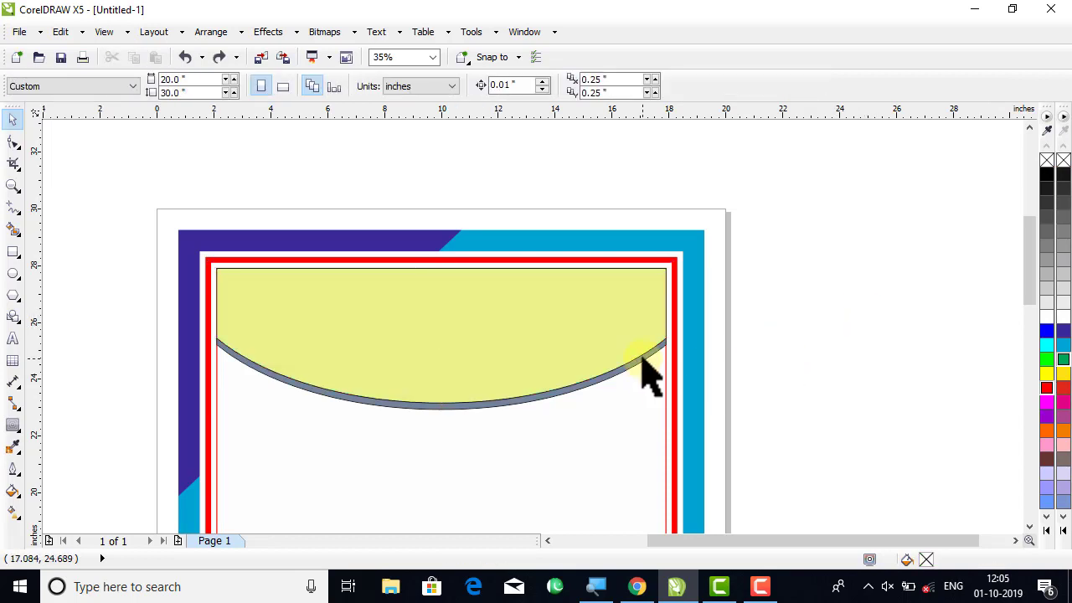
# - Fill the thin curved band with dark green (C:78 M:15 Y:100 K:68) and remove the outlines of the band and the header shape
pyautogui.moveTo(649, 377); pyautogui.dragTo(654, 395)
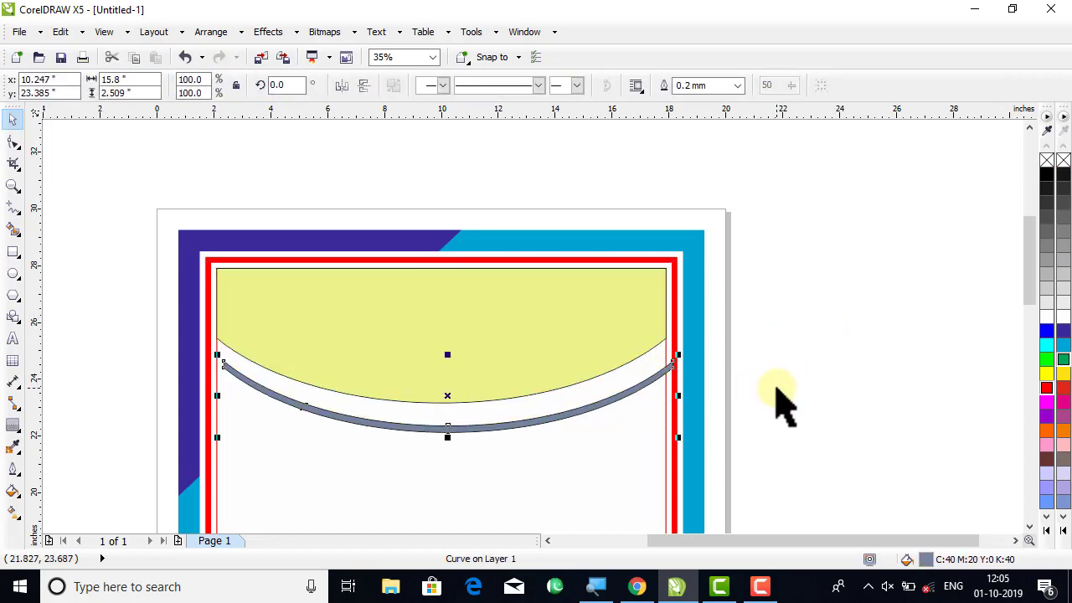
pyautogui.hotkey('ctrl', 'z')
pyautogui.rightClick(1063, 364)
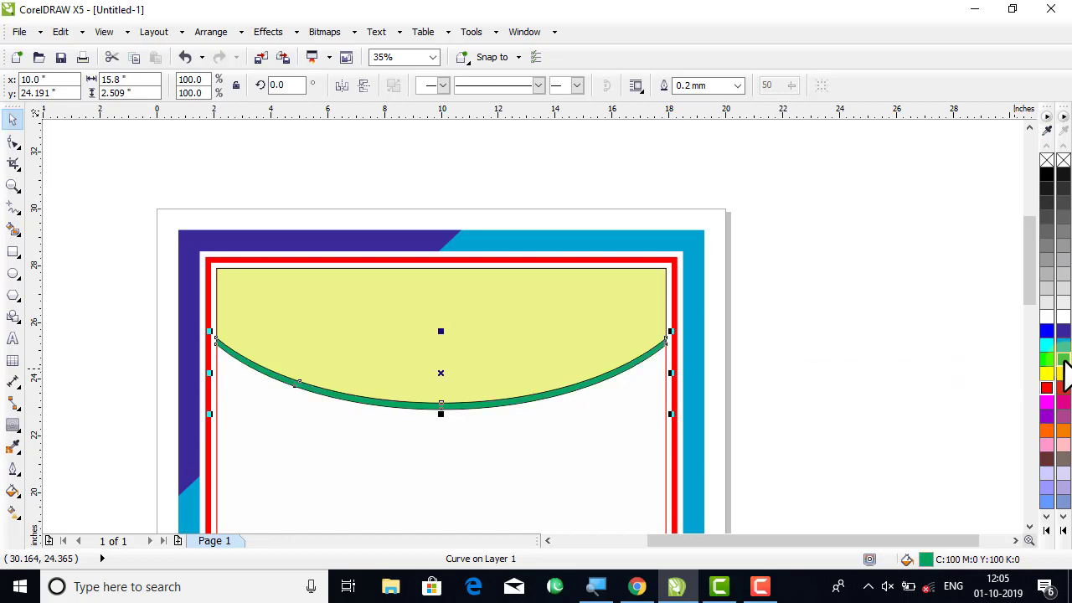
pyautogui.click(1065, 372)
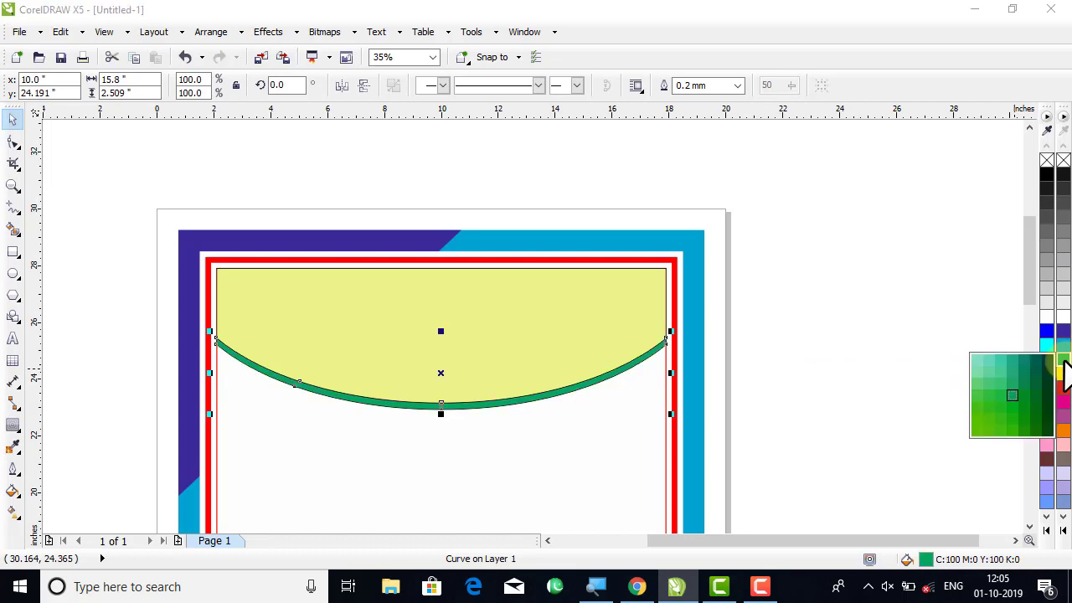
pyautogui.click(1047, 433)
pyautogui.moveTo(807, 194); pyautogui.dragTo(163, 443)
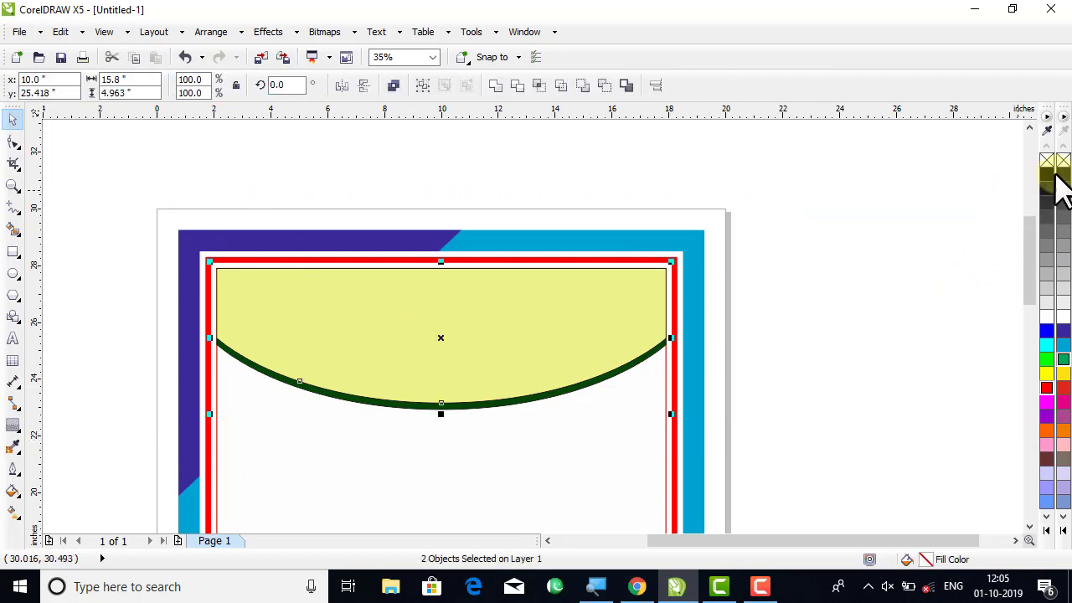
pyautogui.click(950, 222)
# - Apply a vertical fountain fill to the curved header shape, fading from yellow-green at its upper edge to white at the lower curve
pyautogui.click(546, 317)
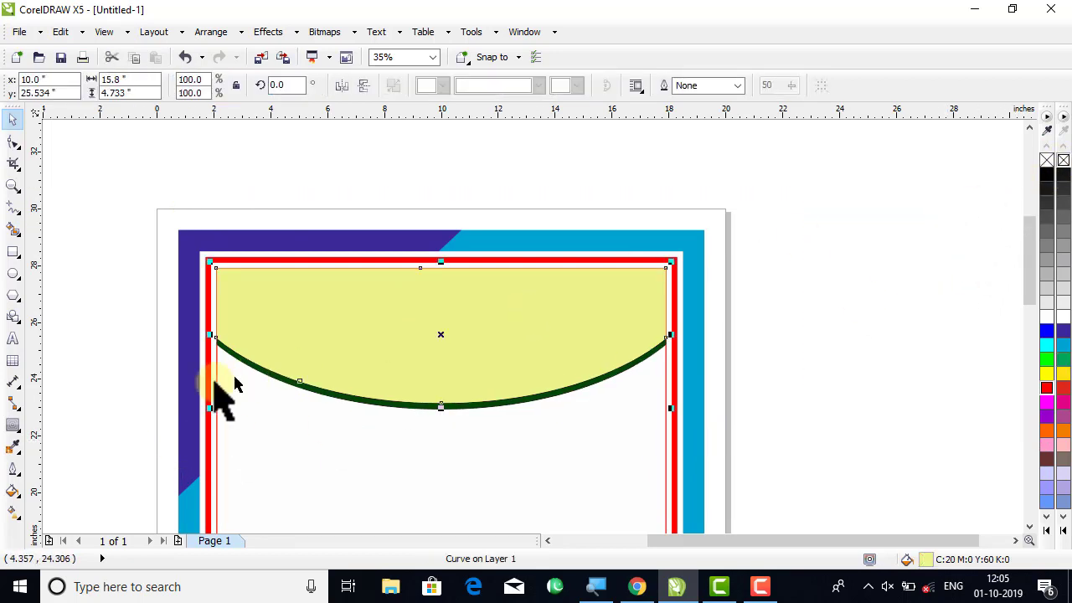
pyautogui.click(9, 509)
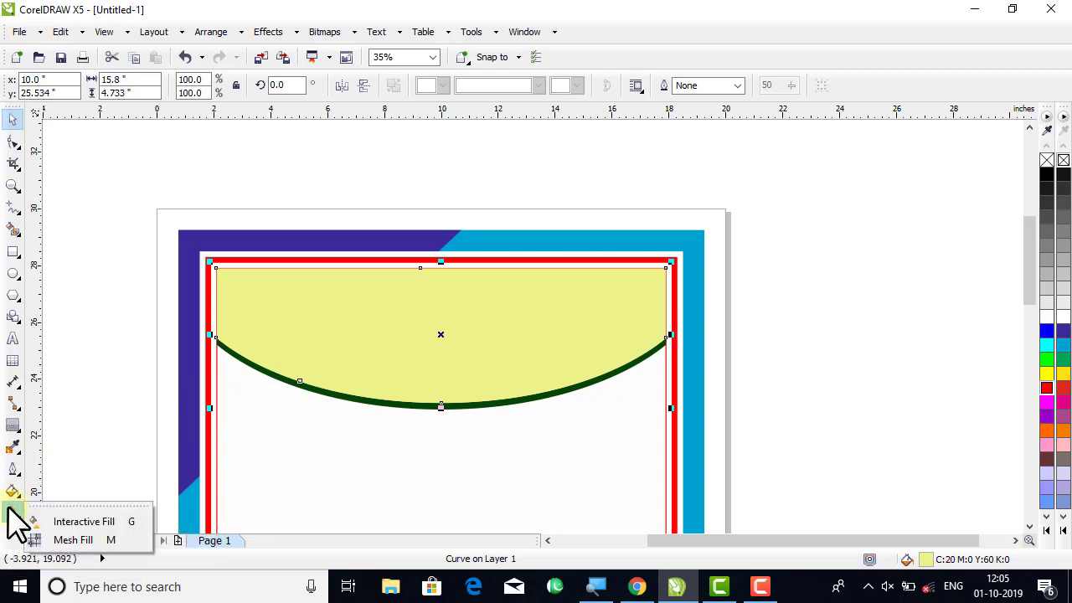
pyautogui.click(65, 522)
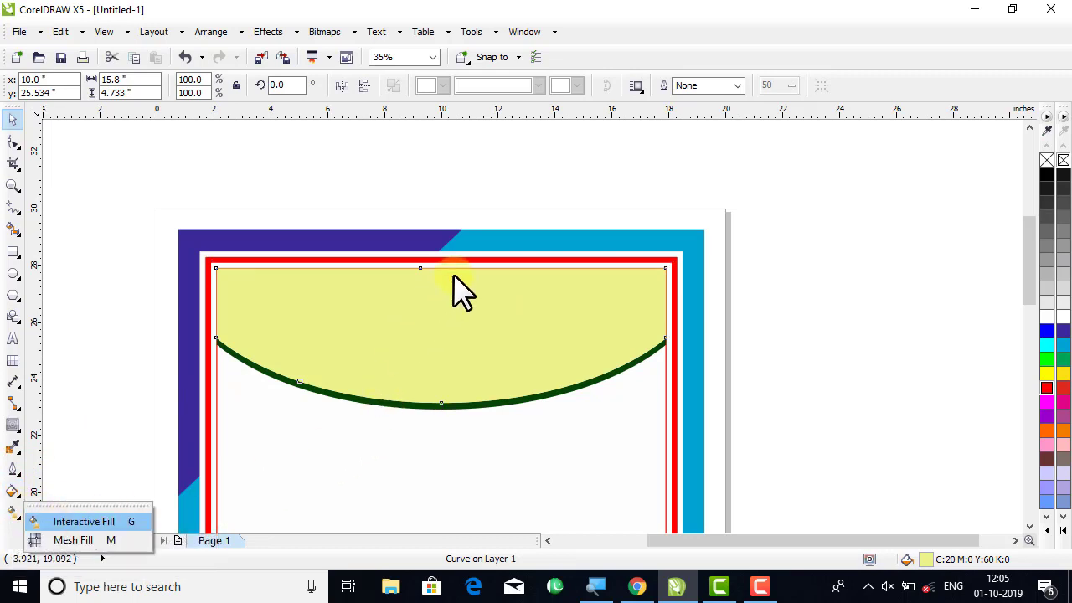
pyautogui.moveTo(455, 270); pyautogui.dragTo(457, 395)
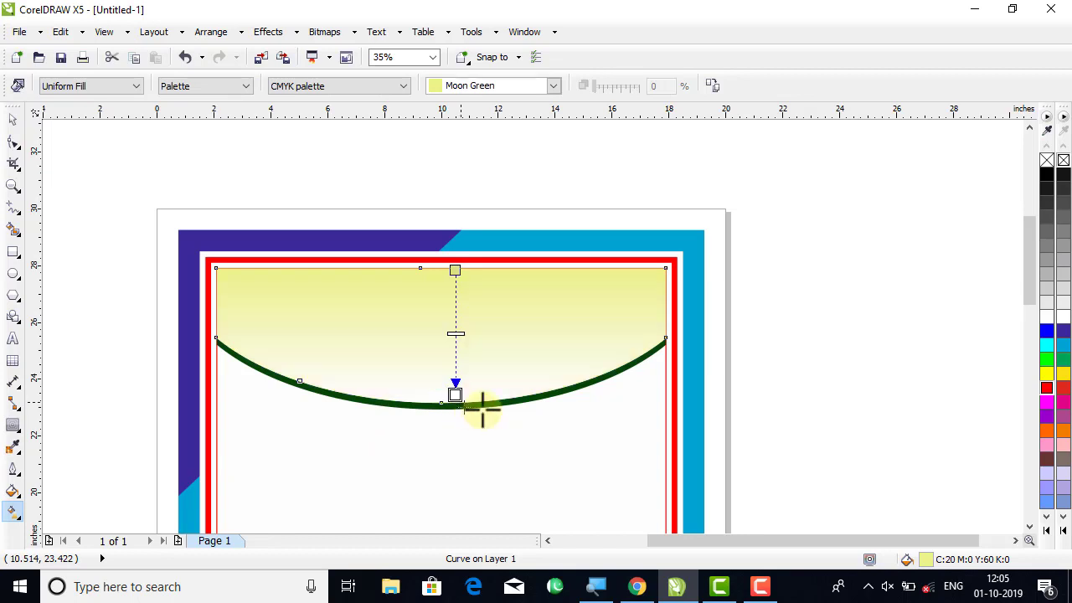
pyautogui.click(13, 120)
pyautogui.click(180, 150)
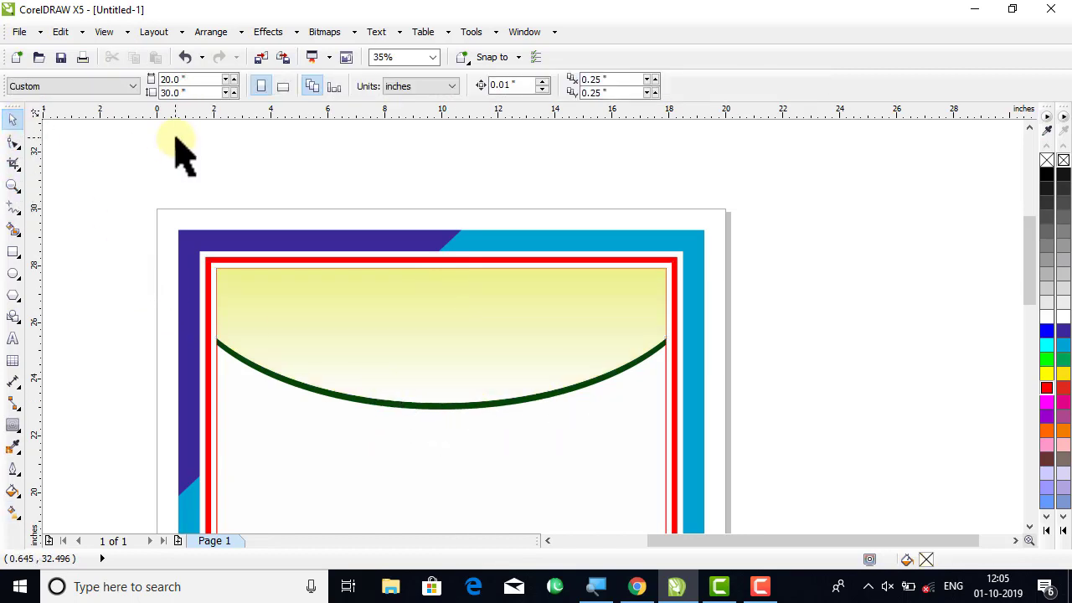
# - Try to shift the gradient header shape slightly down over the curved band and undo the move
pyautogui.click(13, 185)
pyautogui.moveTo(117, 205); pyautogui.dragTo(777, 521)
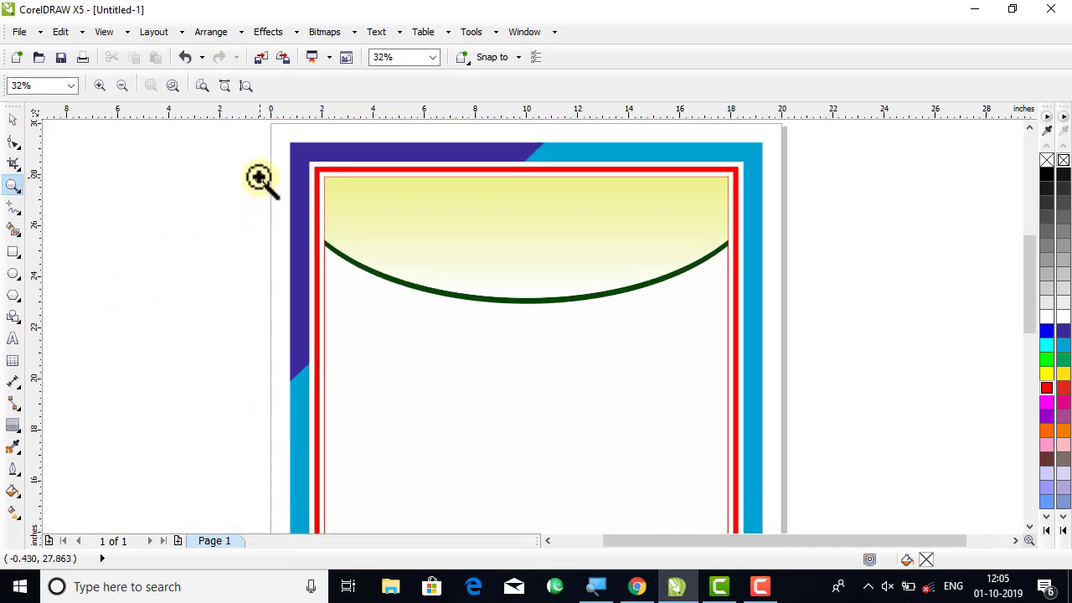
pyautogui.moveTo(260, 179); pyautogui.dragTo(819, 507)
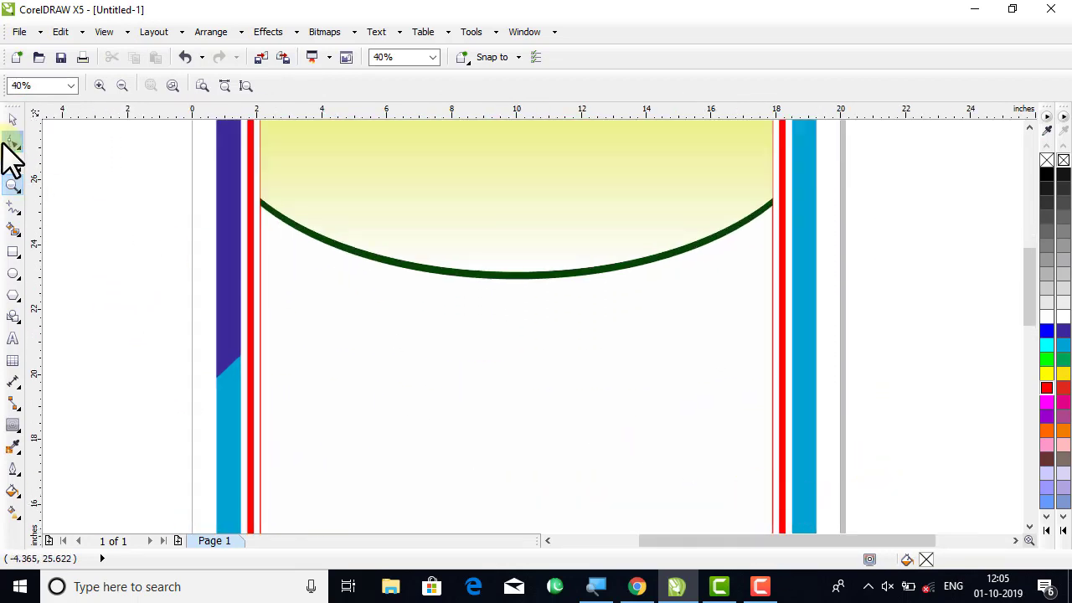
pyautogui.click(12, 122)
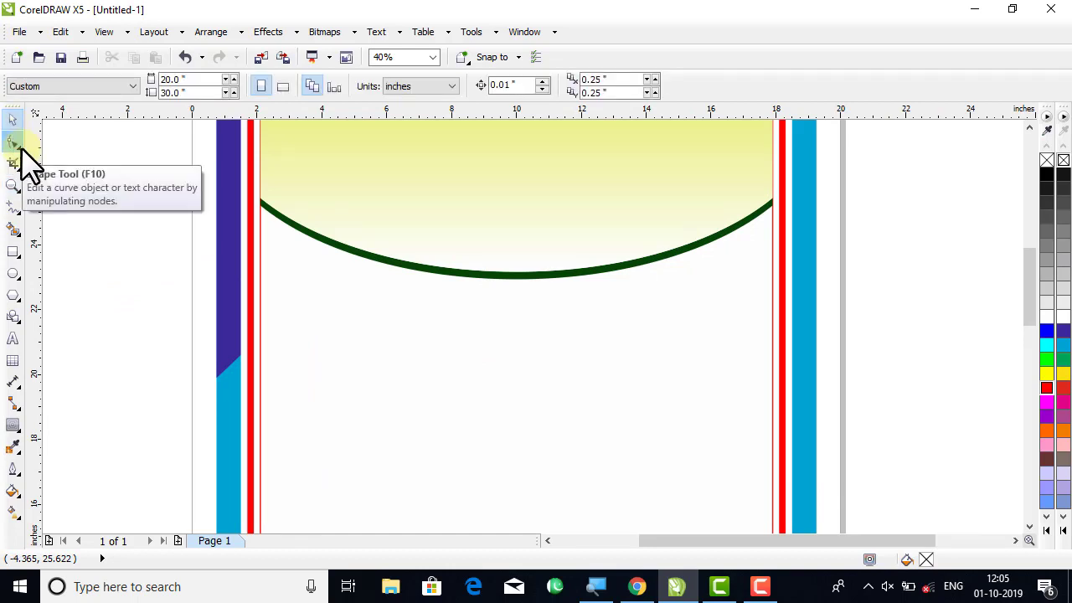
pyautogui.click(434, 270)
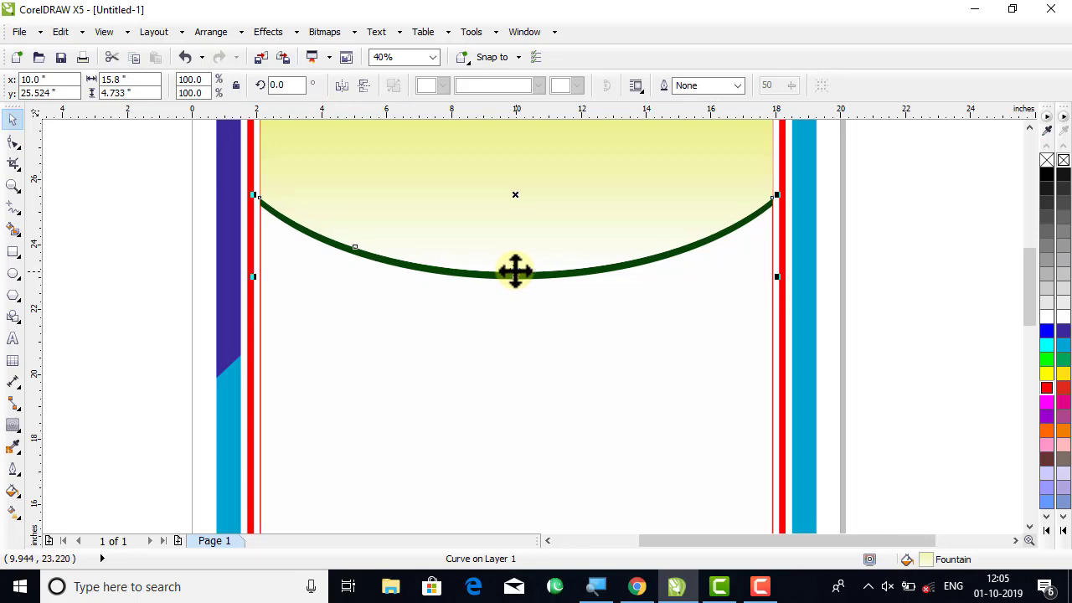
pyautogui.moveTo(515, 270); pyautogui.dragTo(515, 271)
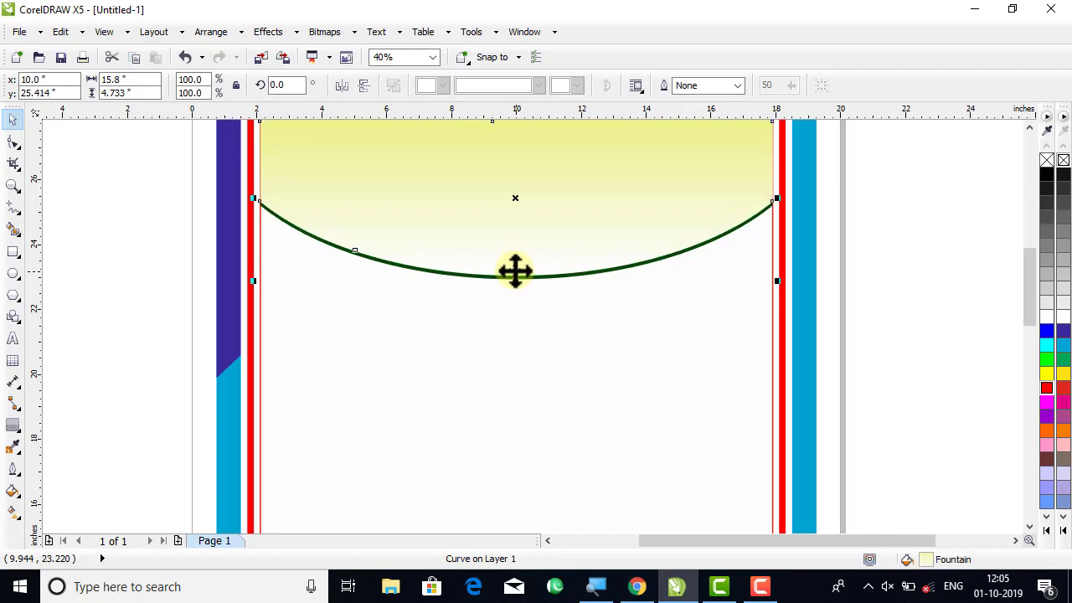
pyautogui.hotkey('ctrl', 'z')
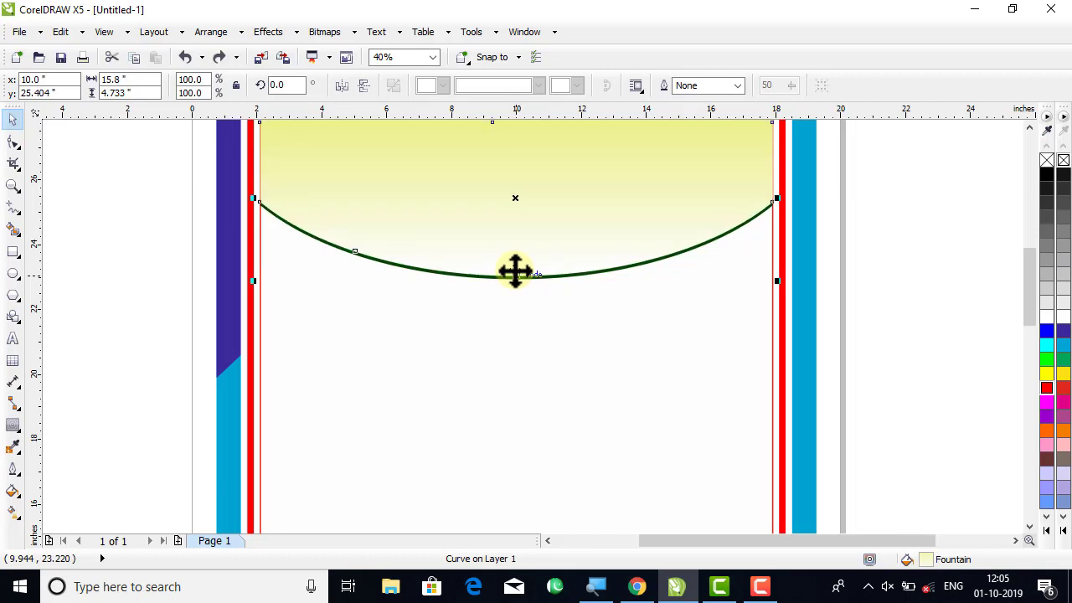
pyautogui.moveTo(515, 270); pyautogui.dragTo(515, 269)
pyautogui.moveTo(515, 270); pyautogui.dragTo(515, 270)
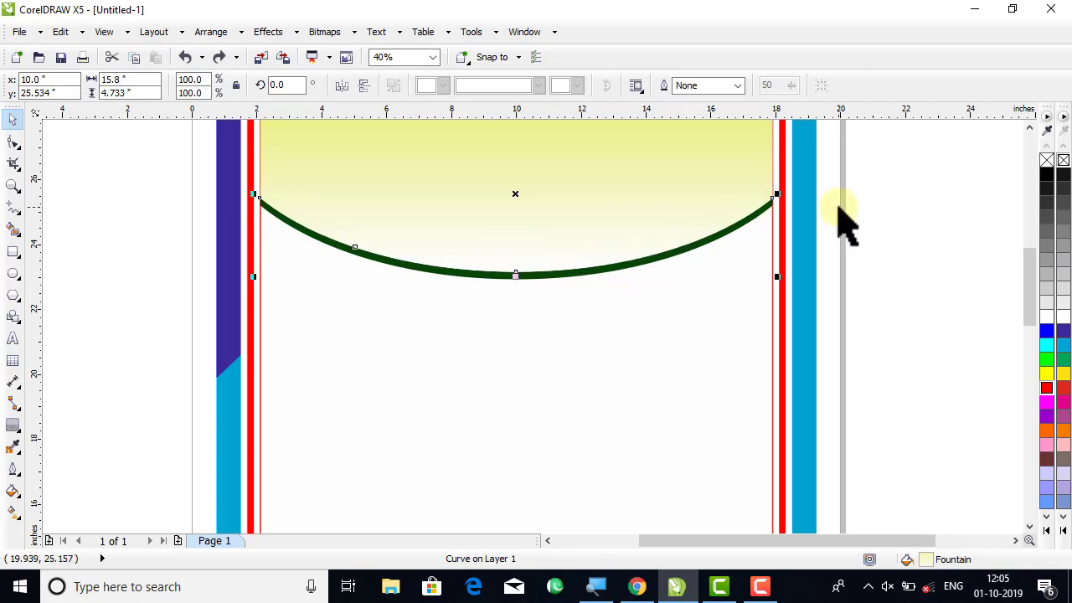
pyautogui.hotkey('ctrl', 'z')
pyautogui.hotkey('ctrl', 'shift', 'z')
# - Duplicate the dark green curved band and offset the copy about 0.17 inch straight down
pyautogui.moveTo(878, 154); pyautogui.dragTo(254, 328)
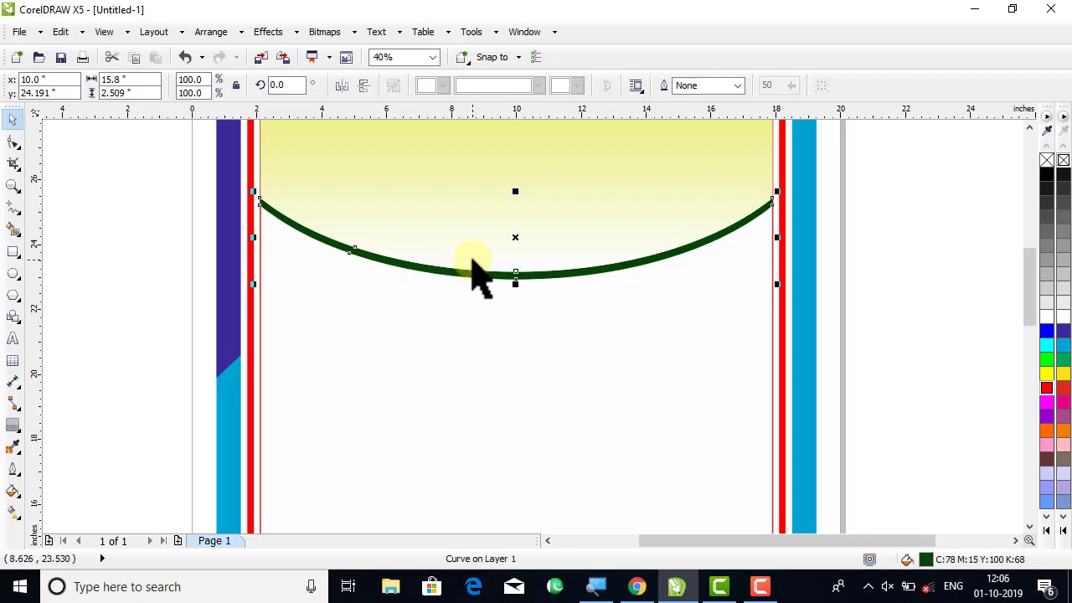
pyautogui.press('Down')
pyautogui.press('Up')
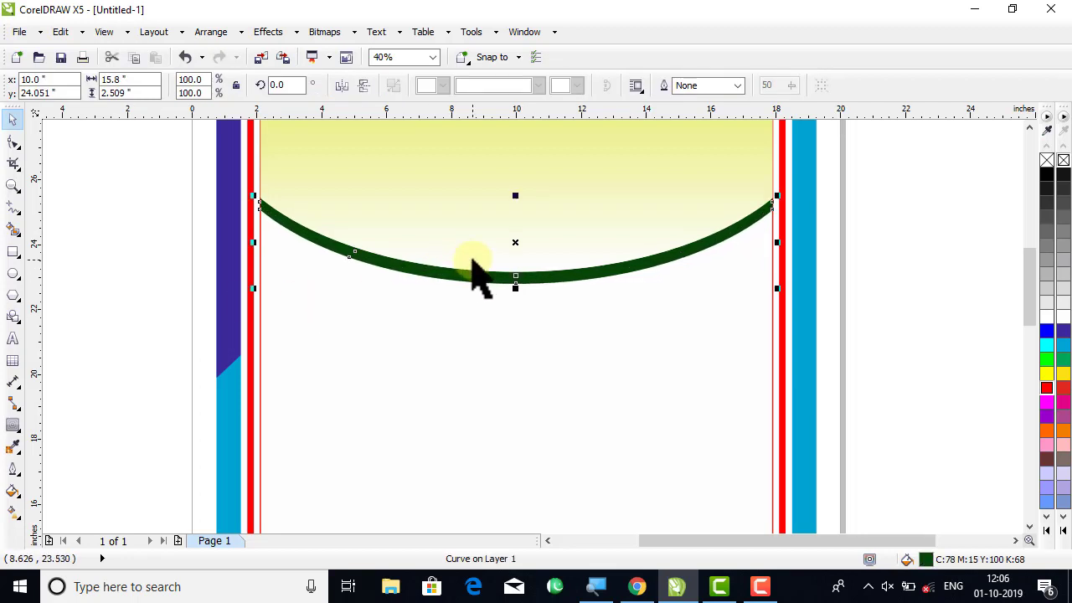
pyautogui.click(888, 228)
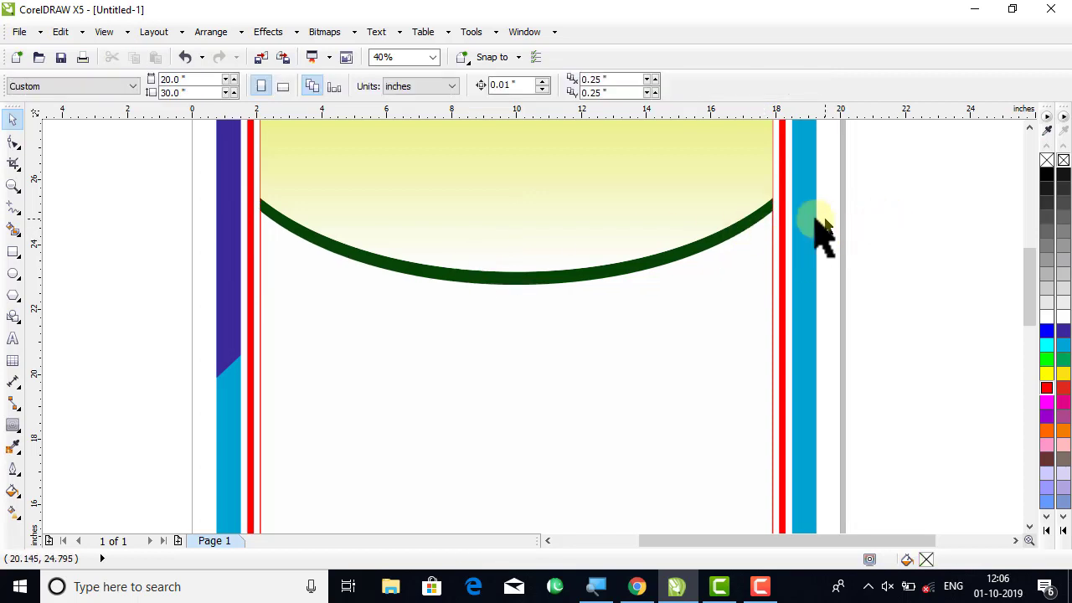
# - Fill the lower band copy with green (C:100 M:0 Y:100 K:0) and nudge it down another 0.06 inch, directly beneath the dark band
pyautogui.click(769, 205)
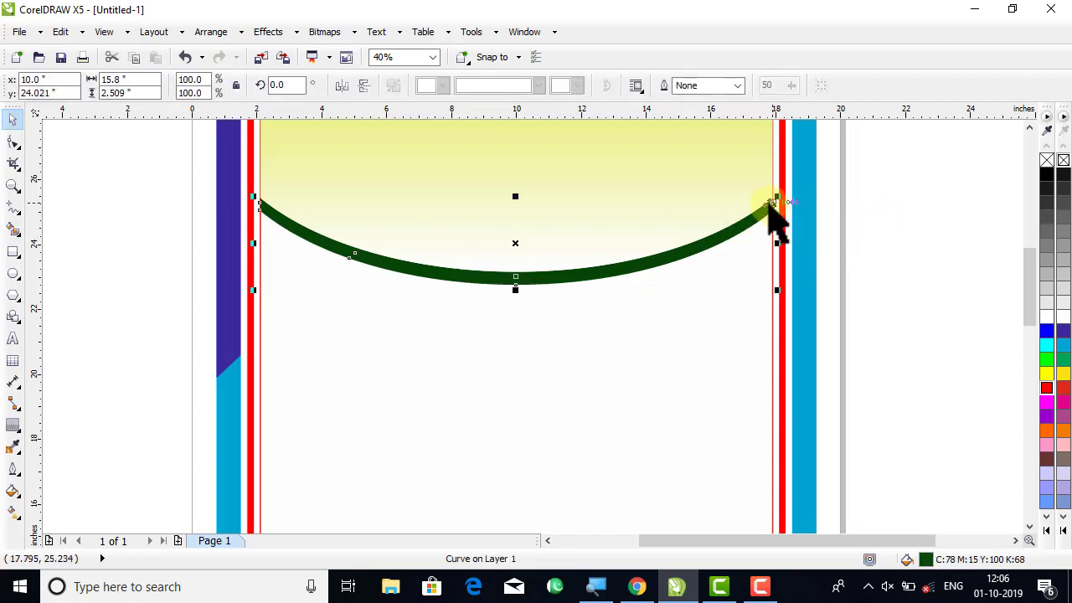
pyautogui.click(1064, 360)
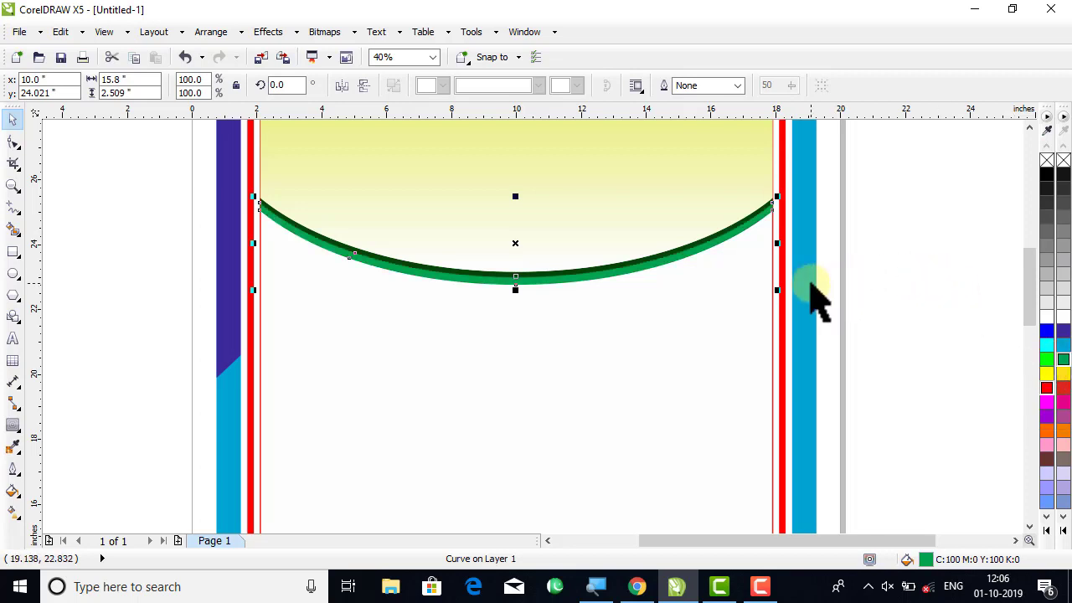
pyautogui.press('Down')
pyautogui.press('Down')
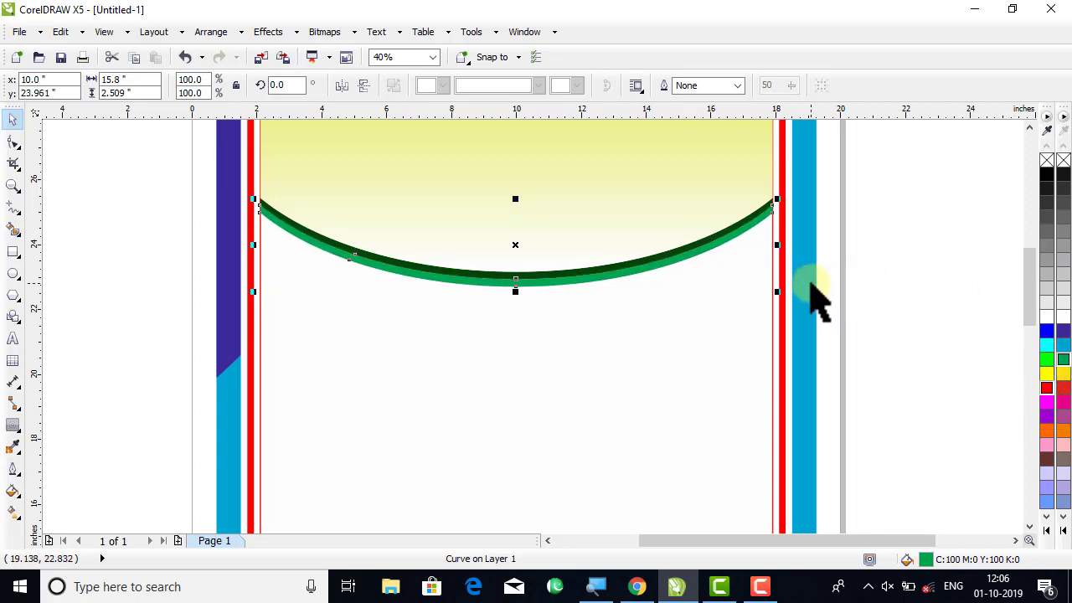
pyautogui.click(871, 224)
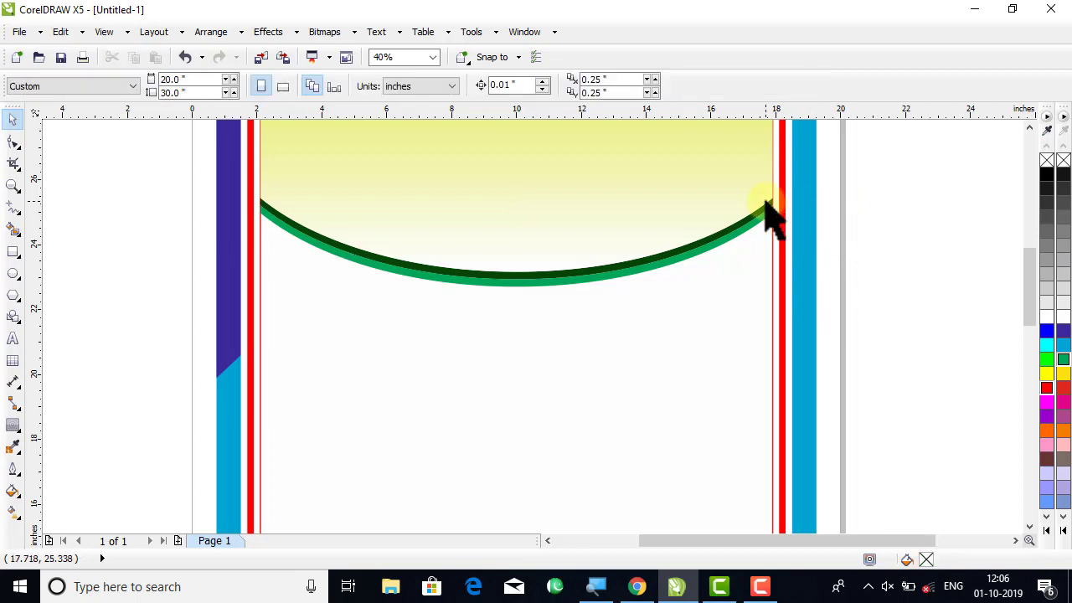
# - Try to move the lower green band up over the header and undo the move
pyautogui.click(771, 215)
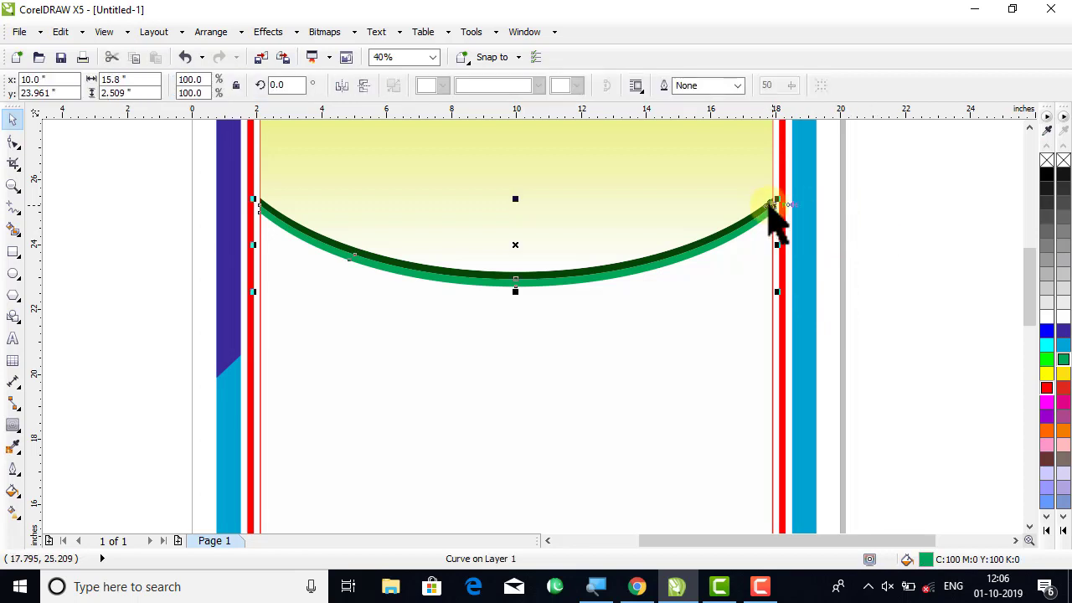
pyautogui.moveTo(519, 249)
pyautogui.mouseDown()
pyautogui.moveTo(510, 239)
pyautogui.moveTo(513, 247)
pyautogui.mouseUp()
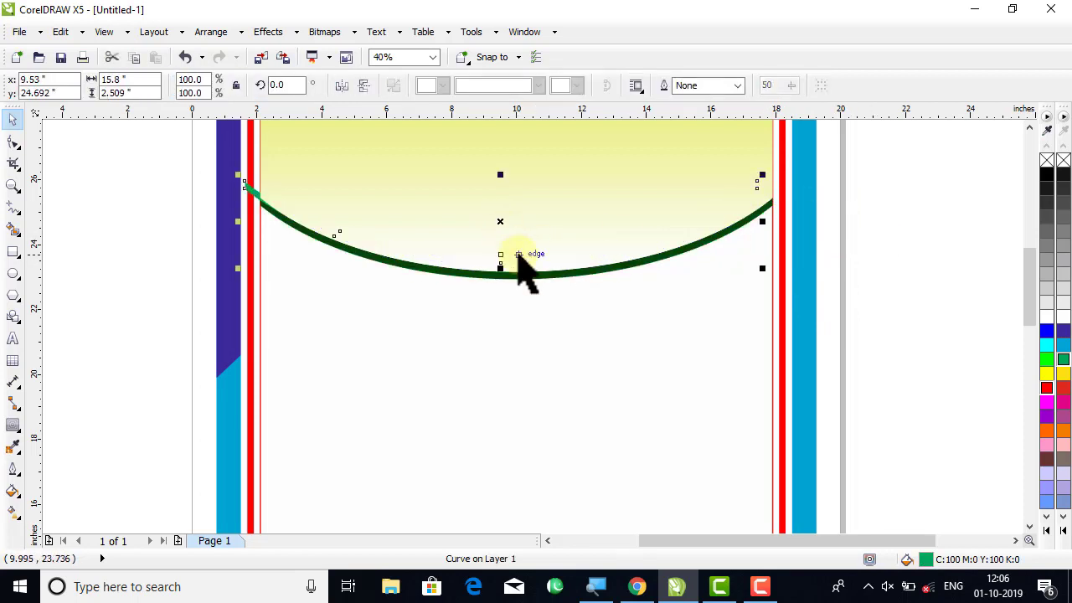
pyautogui.hotkey('ctrl', 'z')
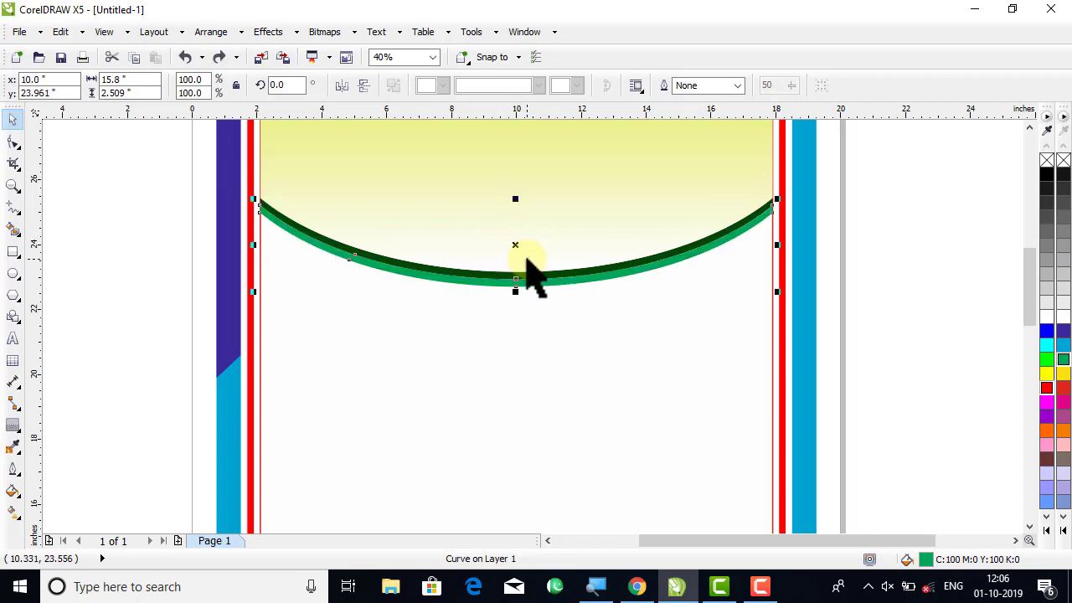
# - Fill the upper dark curved band with green (C:100 M:0 Y:100 K:0), leaving it in its original position
pyautogui.click(13, 186)
pyautogui.moveTo(731, 167); pyautogui.dragTo(863, 283)
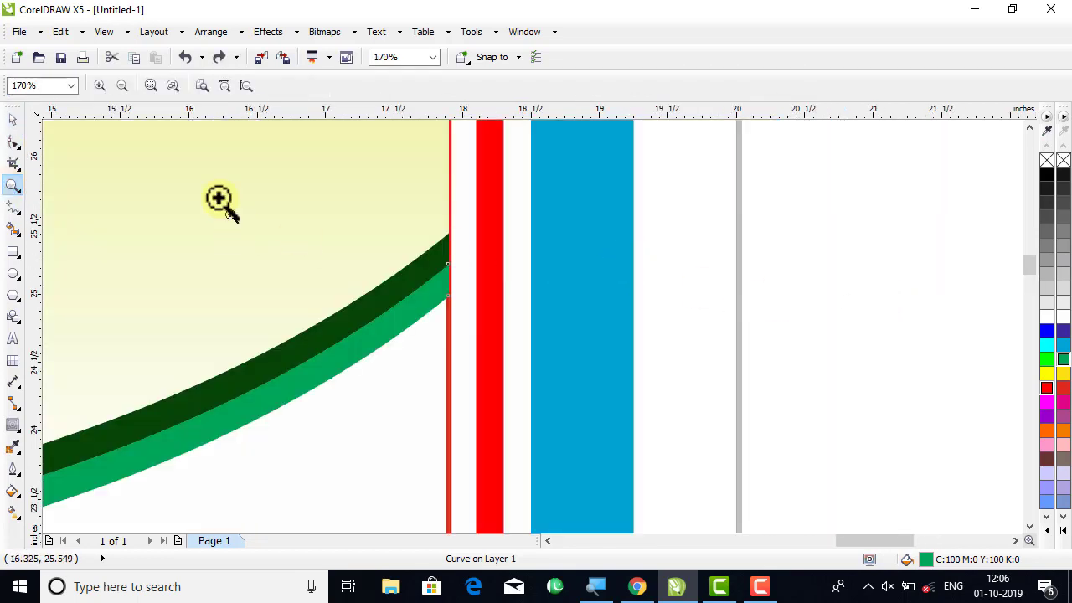
pyautogui.click(13, 119)
pyautogui.click(808, 201)
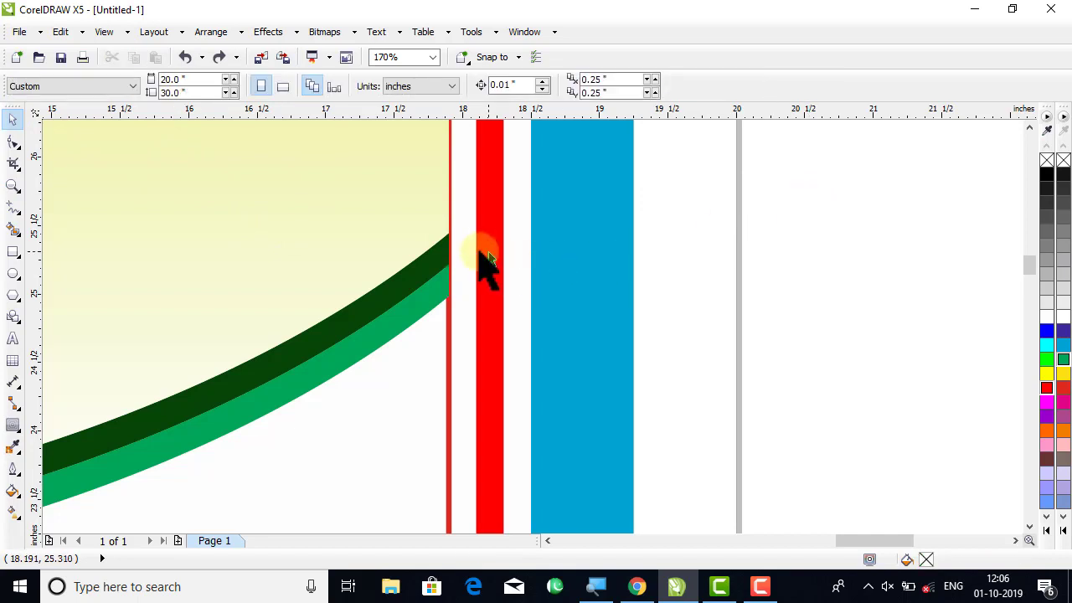
pyautogui.click(433, 260)
pyautogui.moveTo(433, 259); pyautogui.dragTo(453, 232)
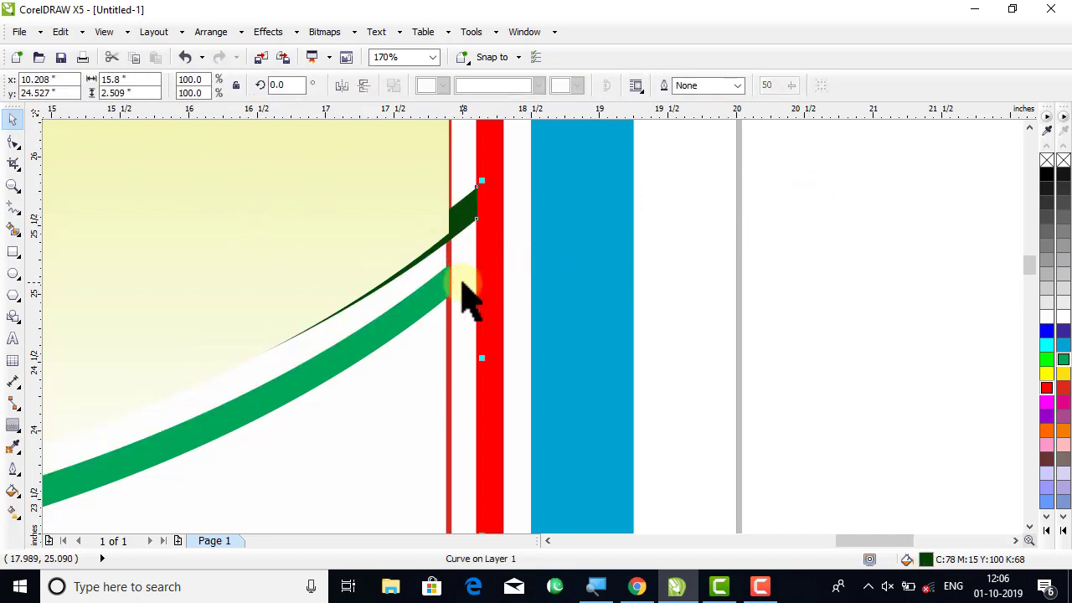
pyautogui.click(1062, 360)
pyautogui.click(846, 305)
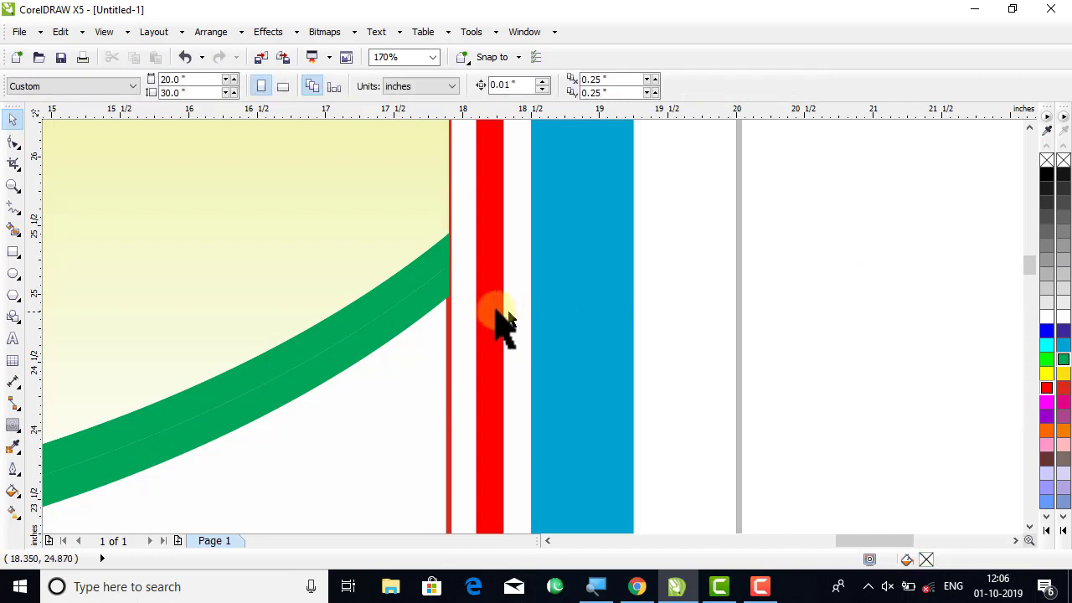
# - Fill the lower curved band with the dark green shade C:78 M:15 Y:100 K:68 and check the header on the page
pyautogui.click(441, 316)
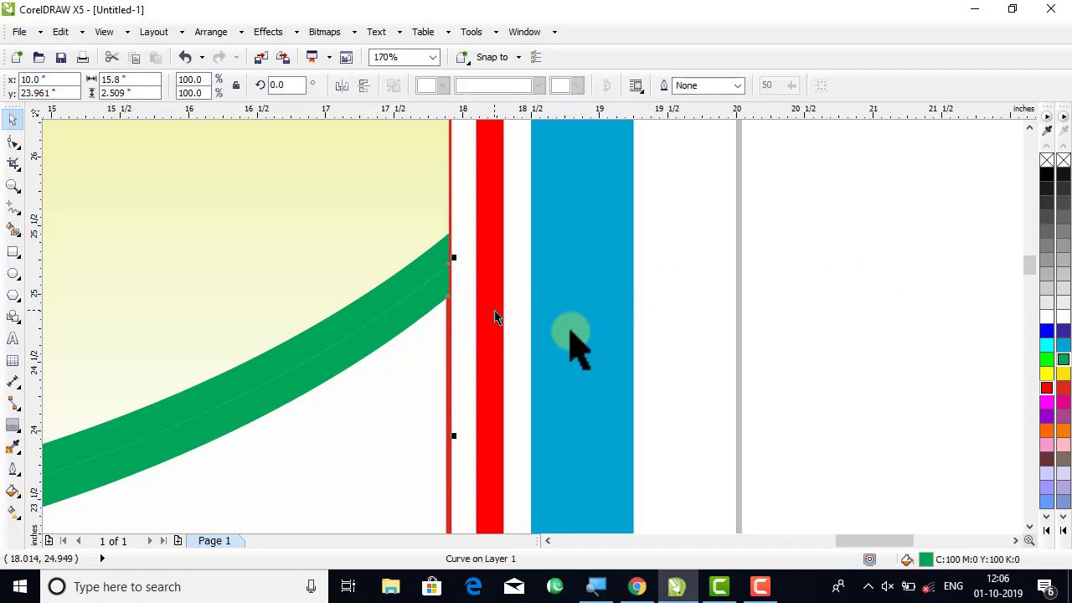
pyautogui.click(1061, 359)
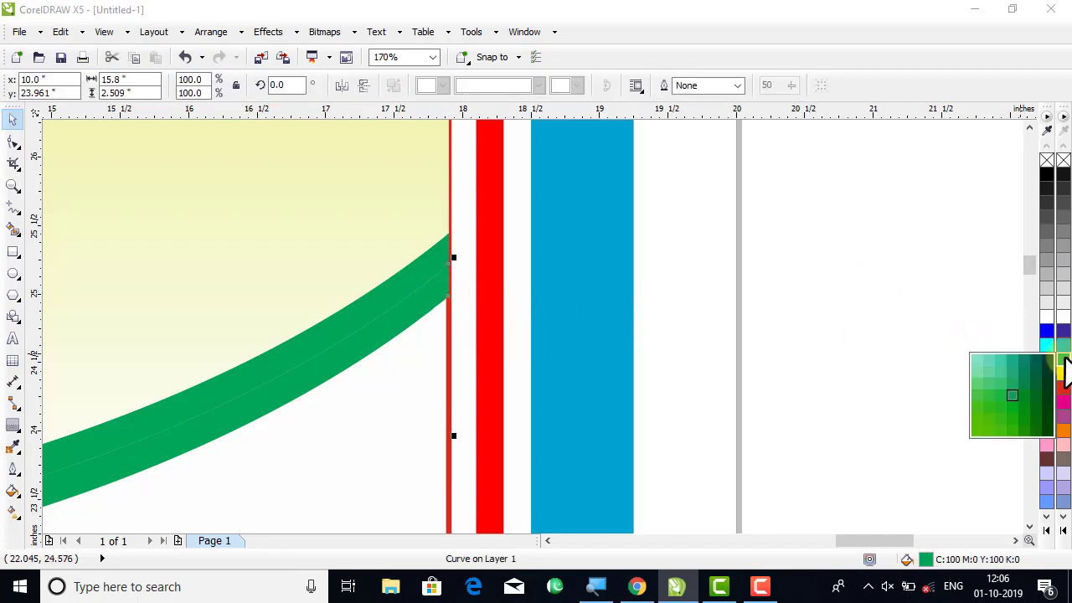
pyautogui.click(1046, 429)
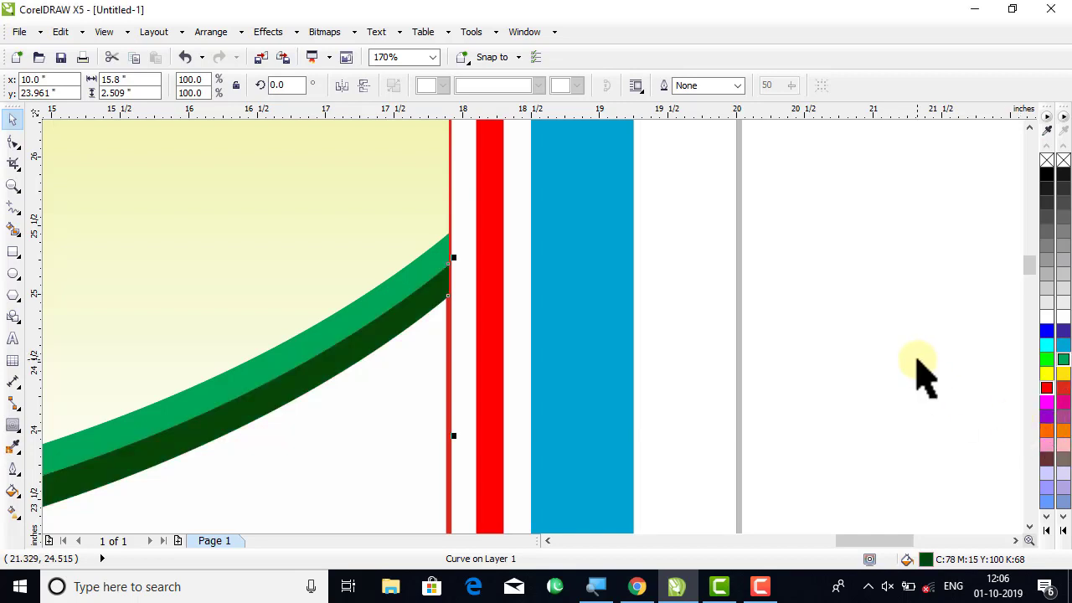
pyautogui.press('F4')
pyautogui.press('Escape')
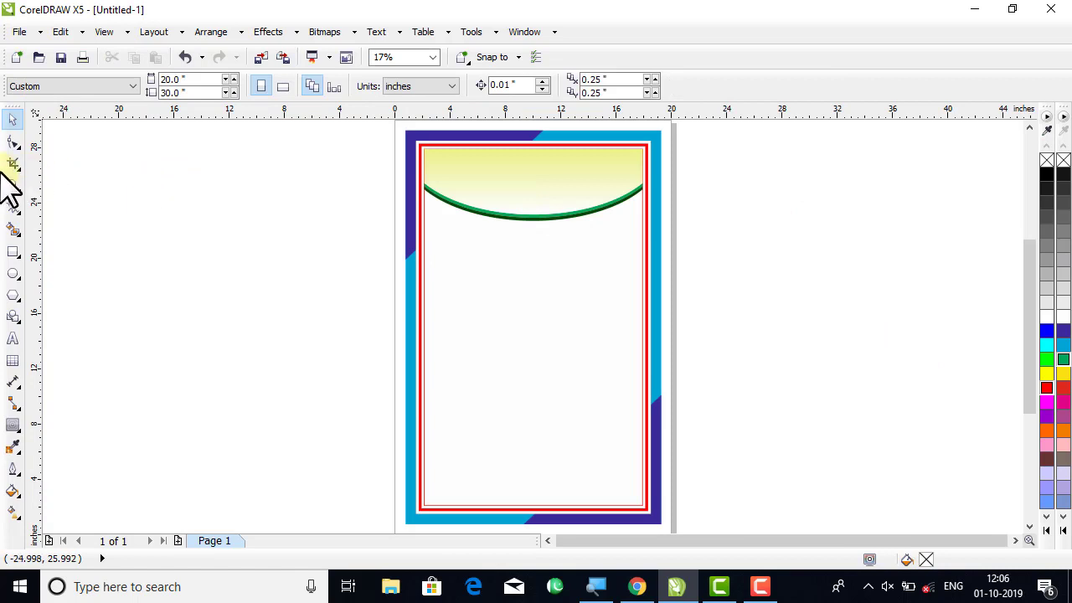
pyautogui.click(12, 186)
pyautogui.moveTo(345, 134); pyautogui.dragTo(716, 270)
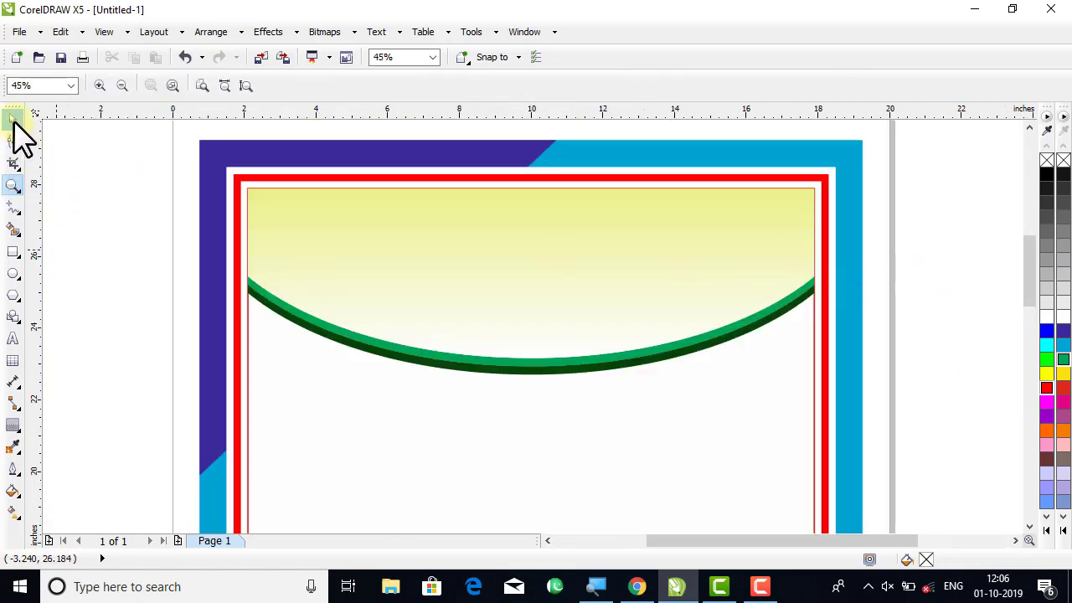
# - Draw an ellipse about 10.86 by 6.08 inches across the green bands and center it horizontally on the inner frame
pyautogui.click(13, 119)
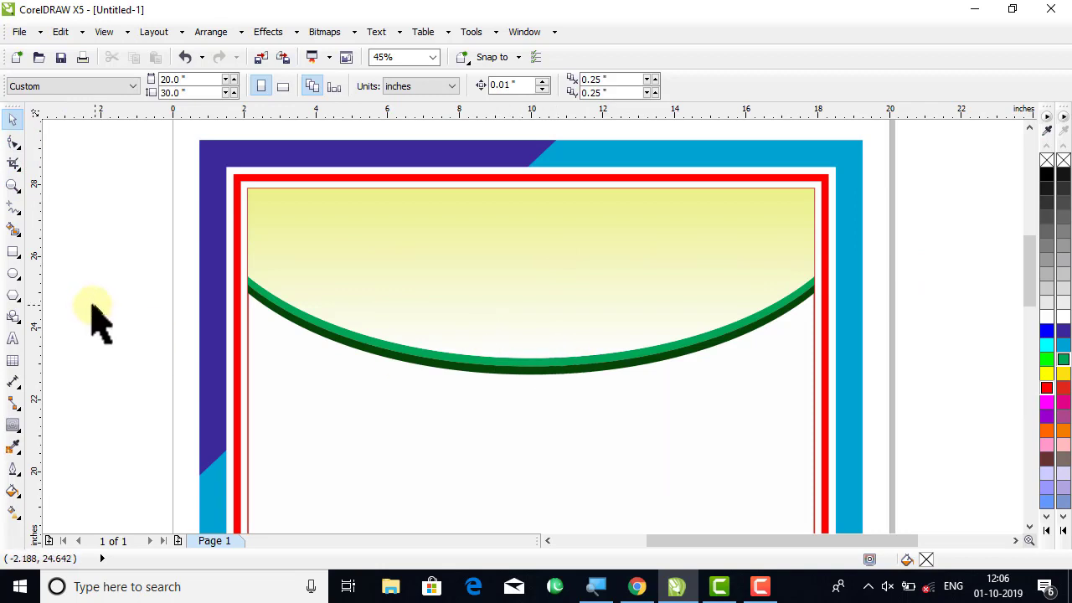
pyautogui.click(13, 276)
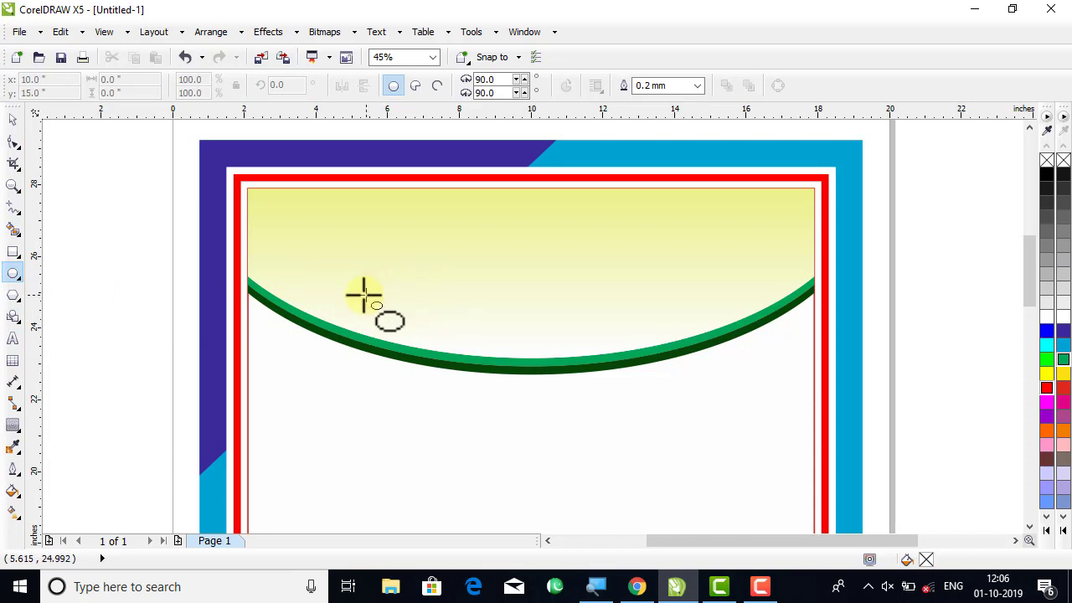
pyautogui.moveTo(337, 295); pyautogui.dragTo(723, 510)
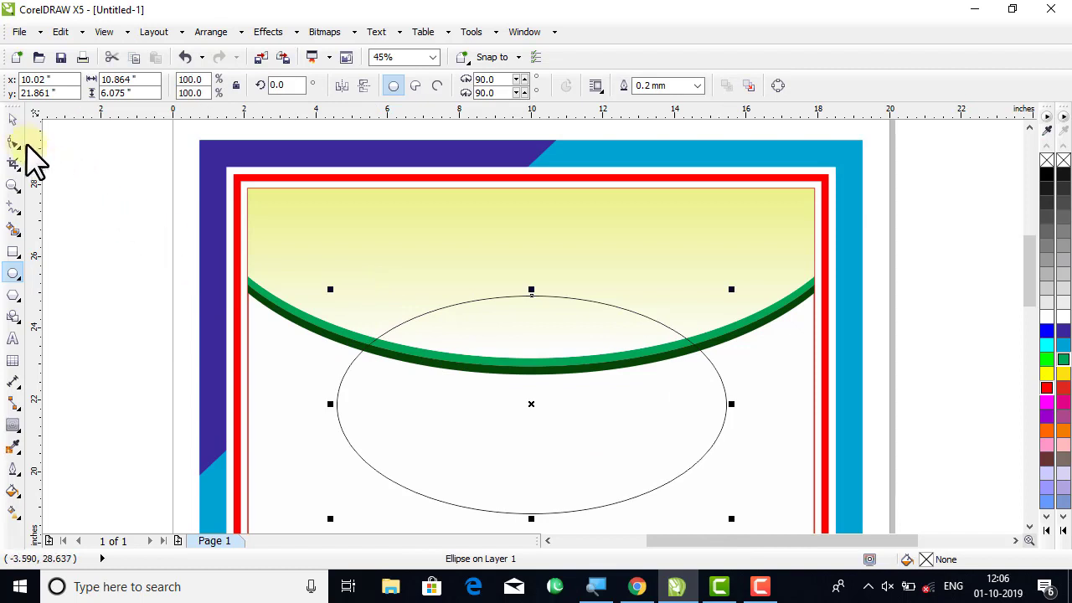
pyautogui.click(12, 121)
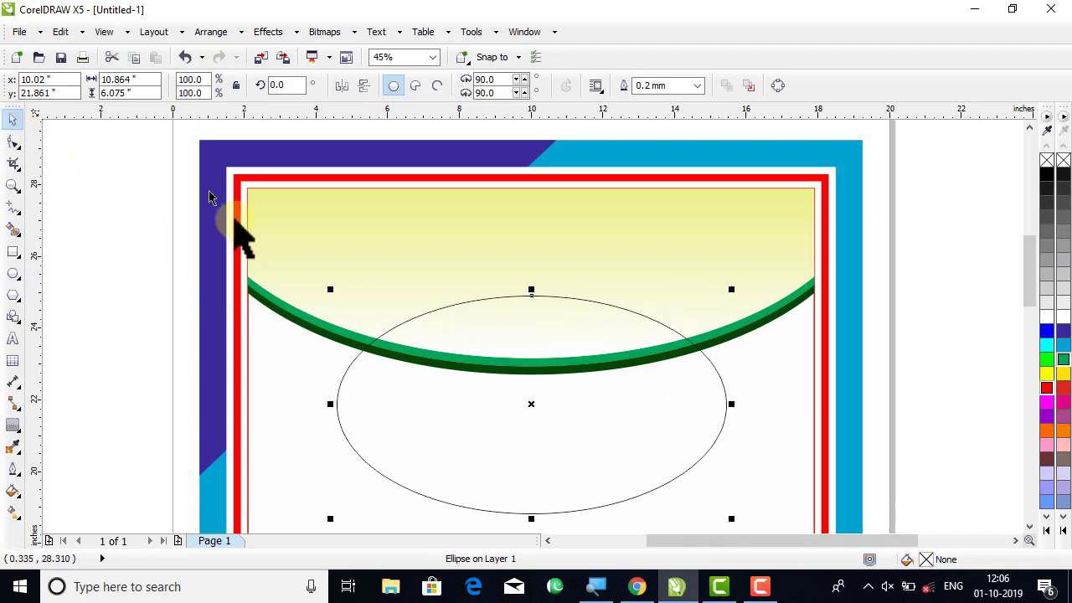
pyautogui.click(752, 374)
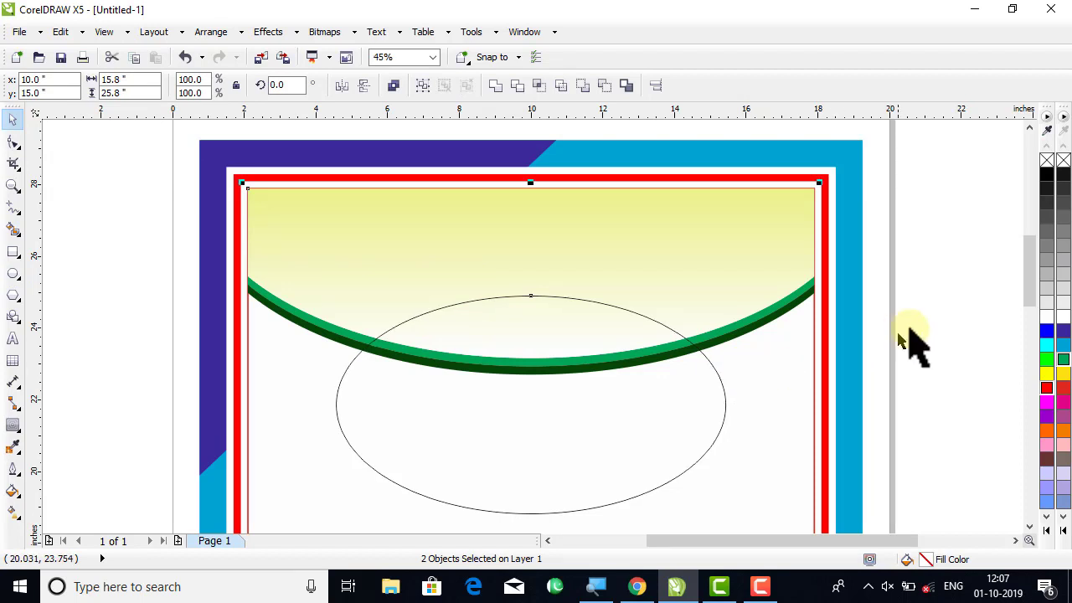
pyautogui.click(943, 334)
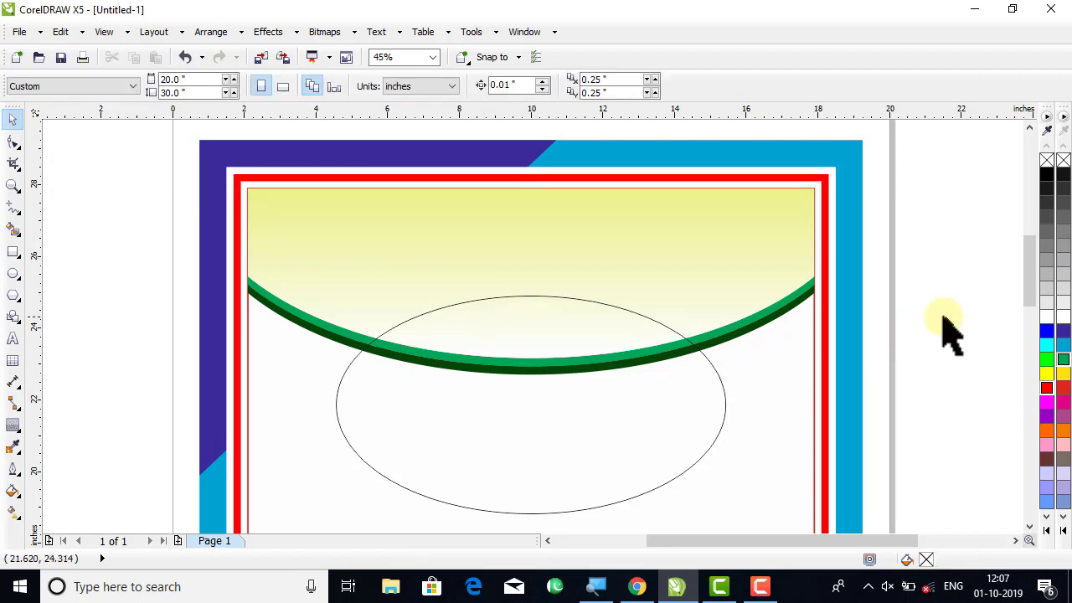
# - Stretch the ellipse upward, scale it from its center to about 10.48 by 6.47 inches, and recenter it horizontally on the inner frame
pyautogui.click(699, 373)
pyautogui.click(1028, 525)
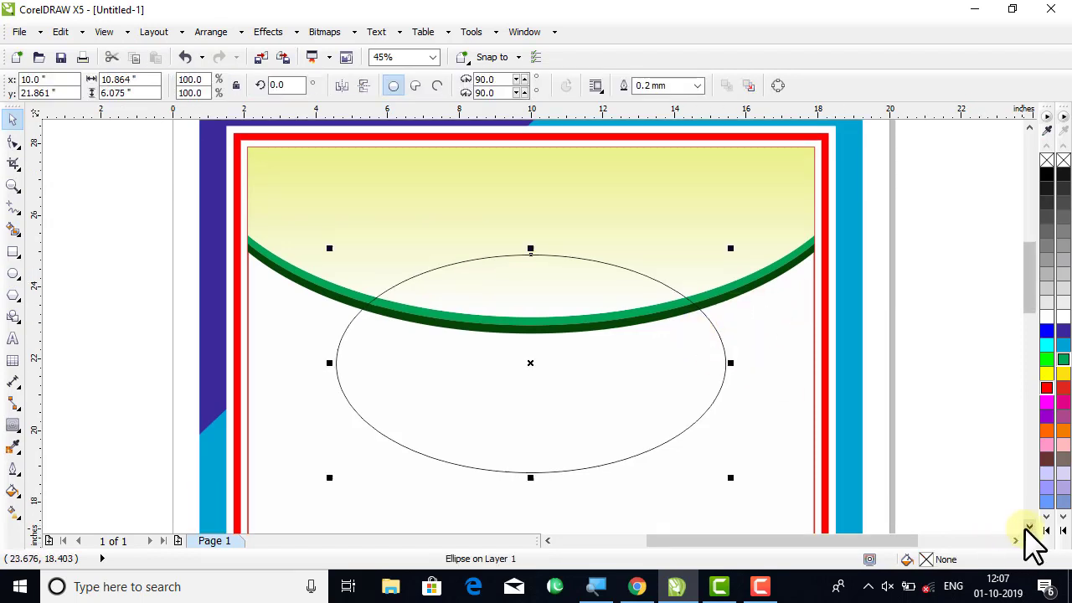
pyautogui.click(881, 331)
pyautogui.click(645, 381)
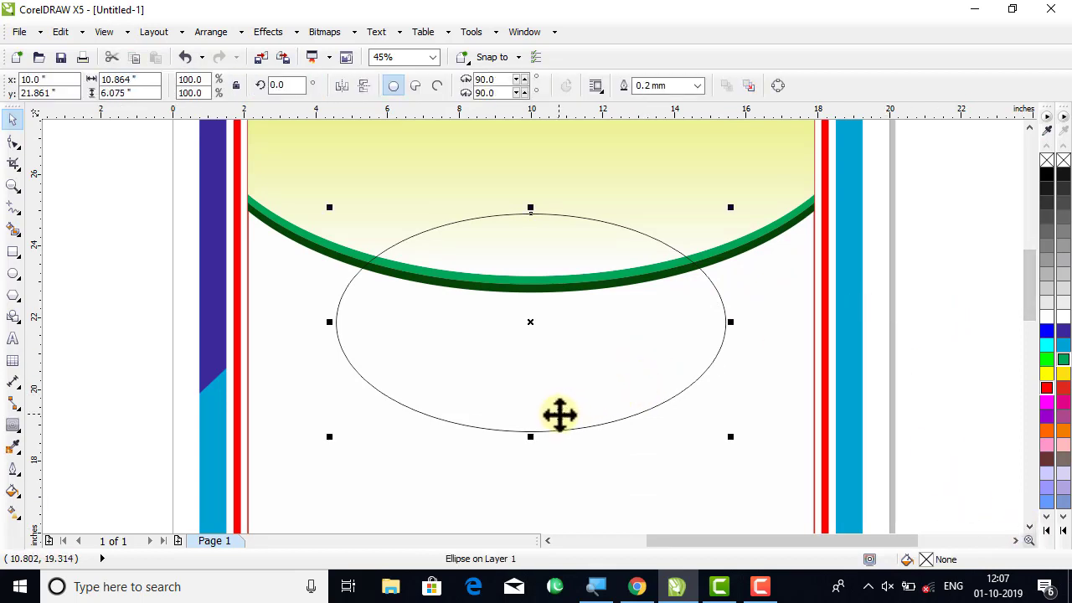
pyautogui.click(1028, 127)
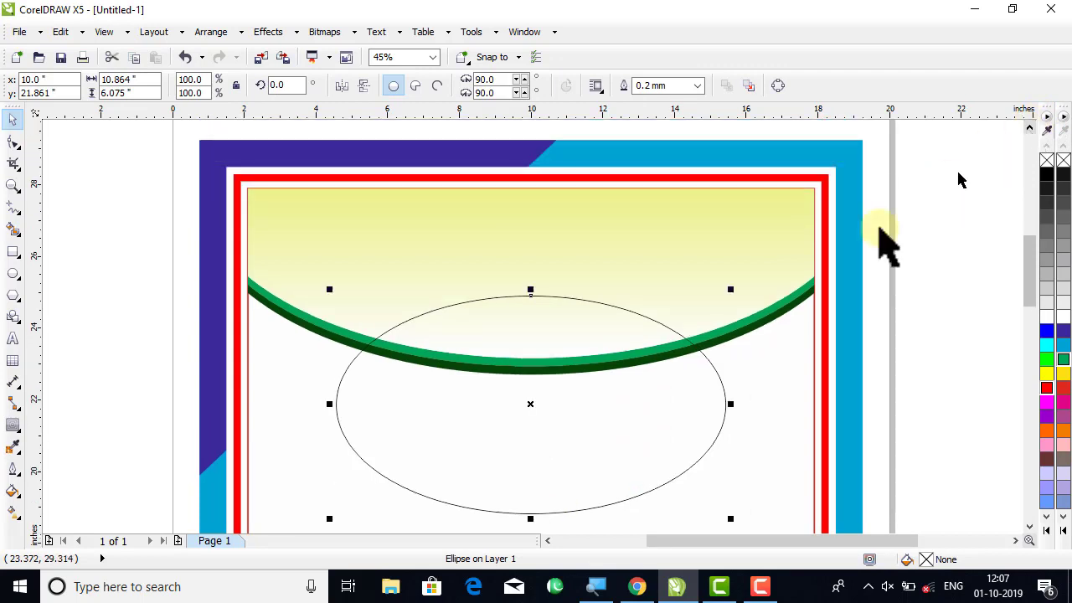
pyautogui.moveTo(534, 289); pyautogui.dragTo(532, 272)
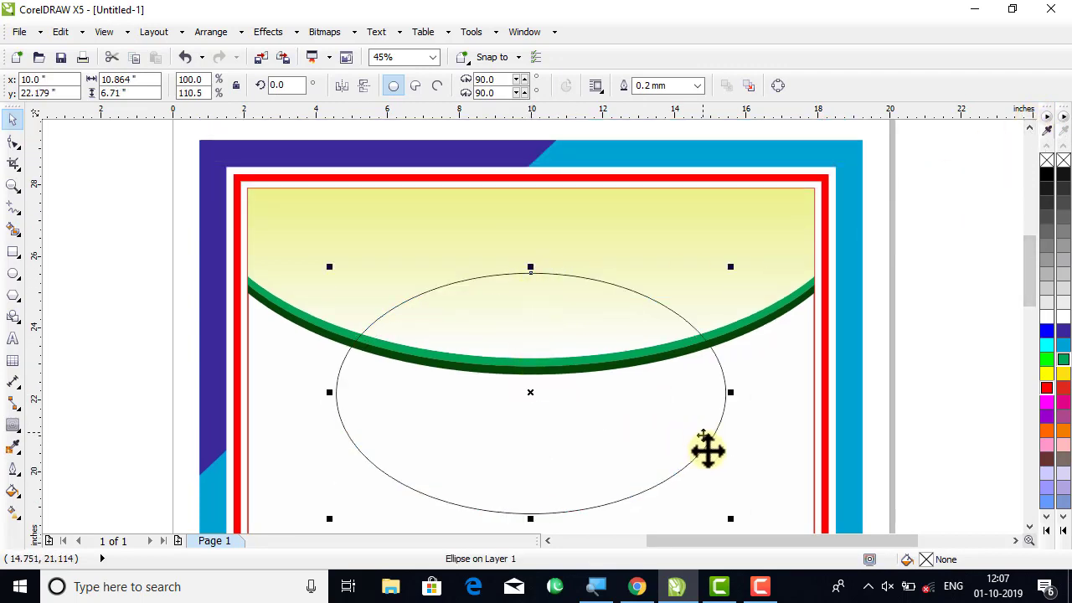
pyautogui.moveTo(736, 520); pyautogui.dragTo(725, 515)
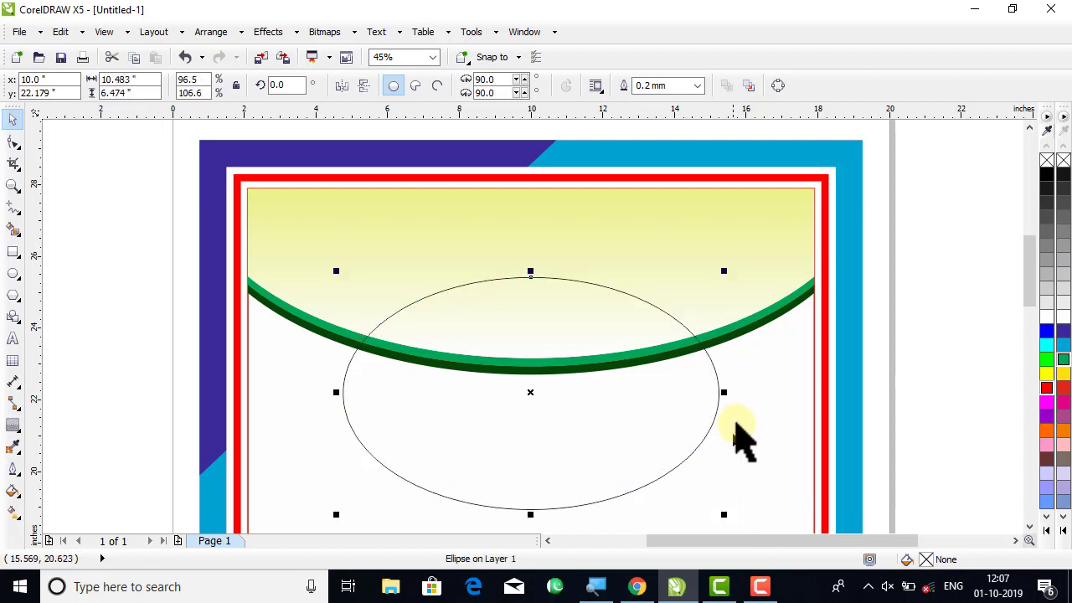
pyautogui.keyDown('shift'); pyautogui.click(746, 417); pyautogui.keyUp('shift')
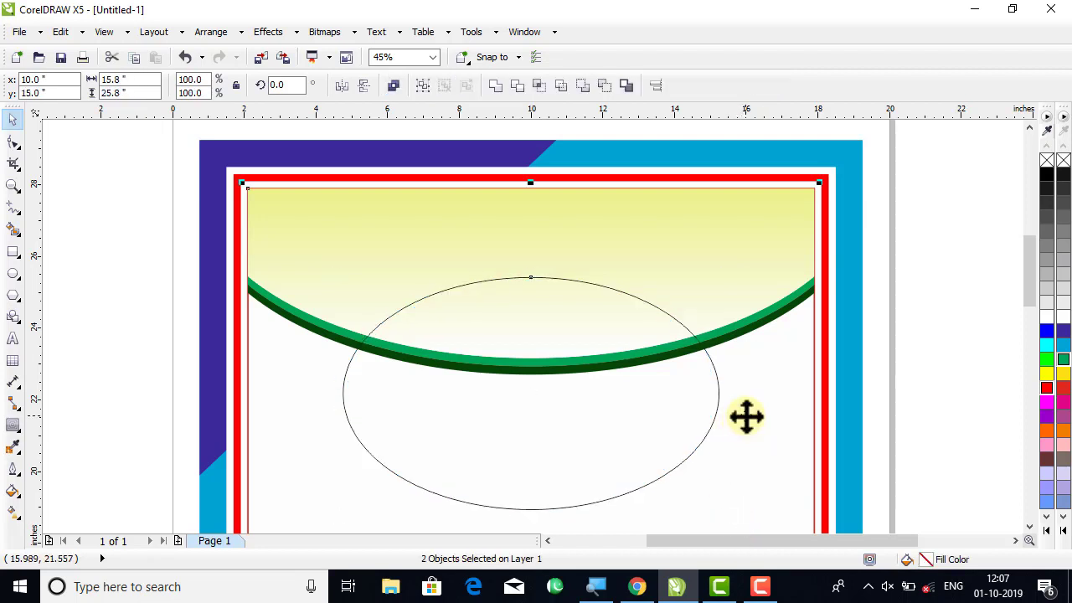
pyautogui.click(926, 354)
# - Apply an inside contour with 3 steps and a 0.16 inch offset to the ellipse
pyautogui.click(642, 393)
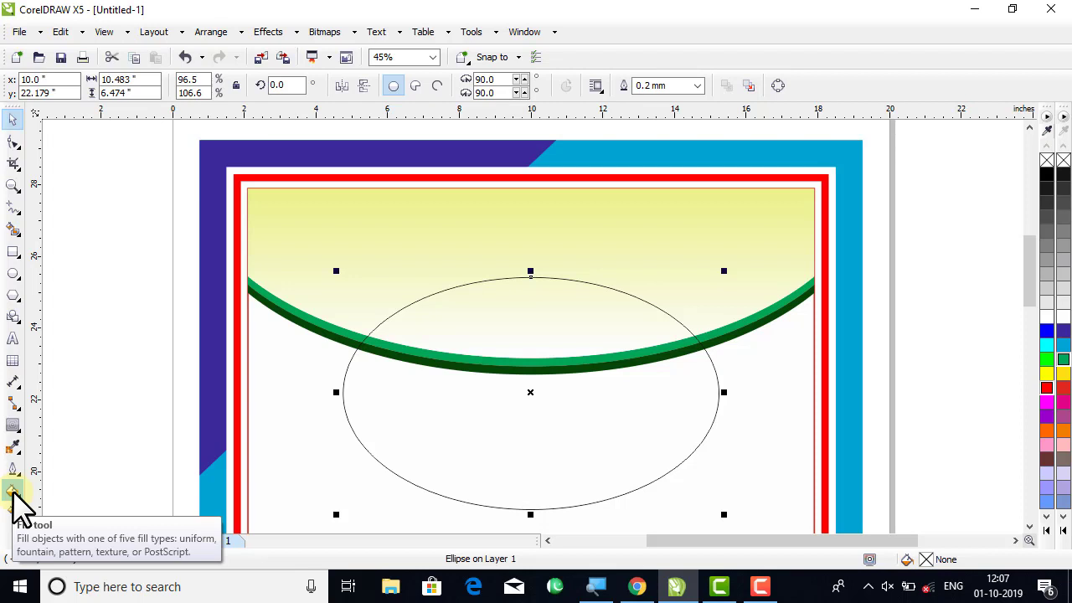
pyautogui.click(12, 428)
pyautogui.click(55, 452)
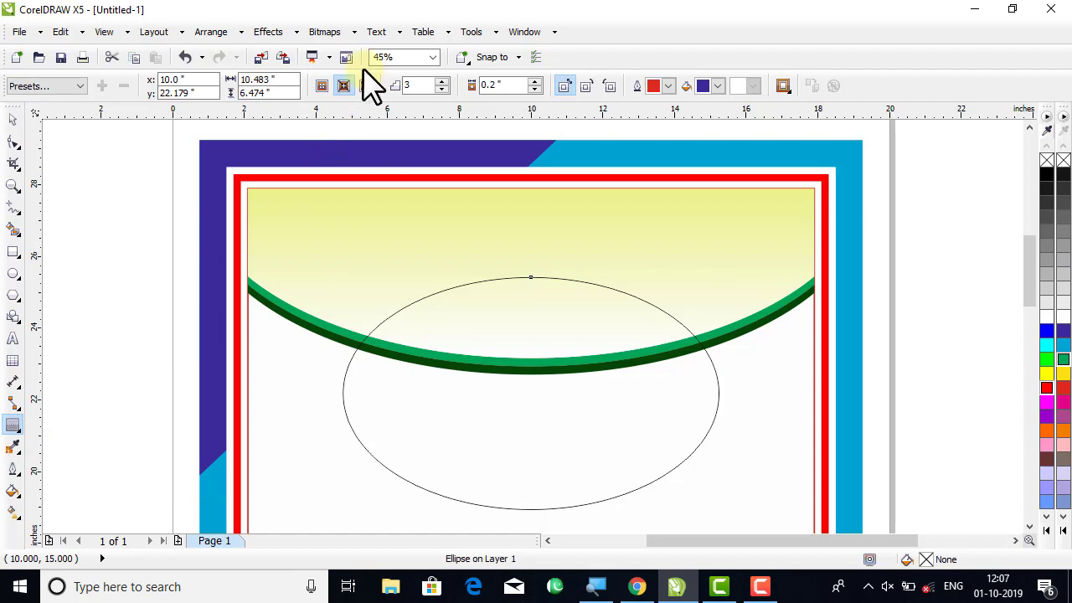
pyautogui.click(344, 86)
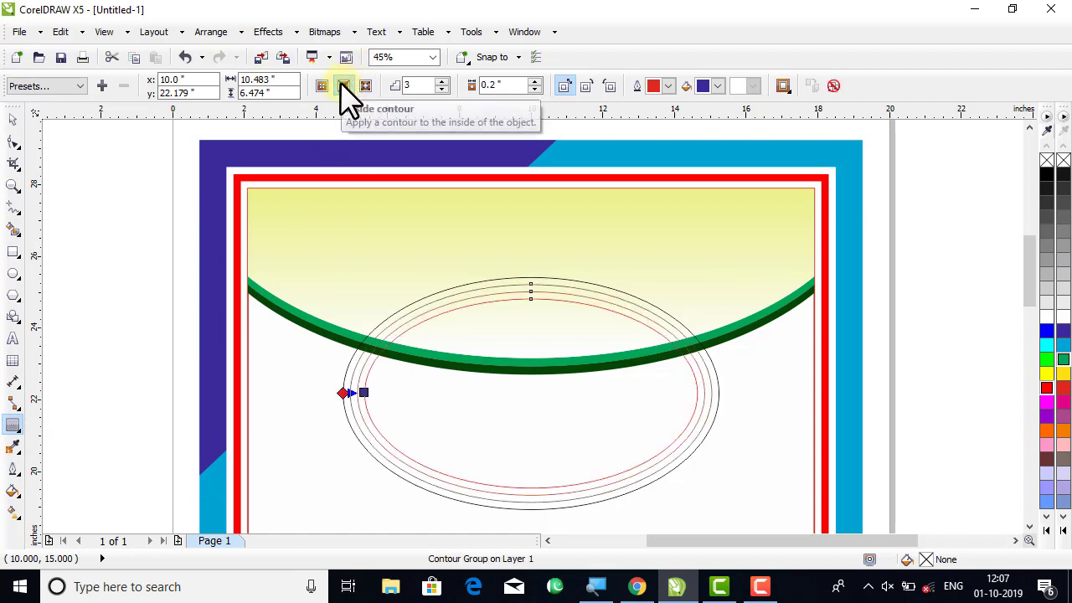
pyautogui.moveTo(504, 84); pyautogui.dragTo(474, 87)
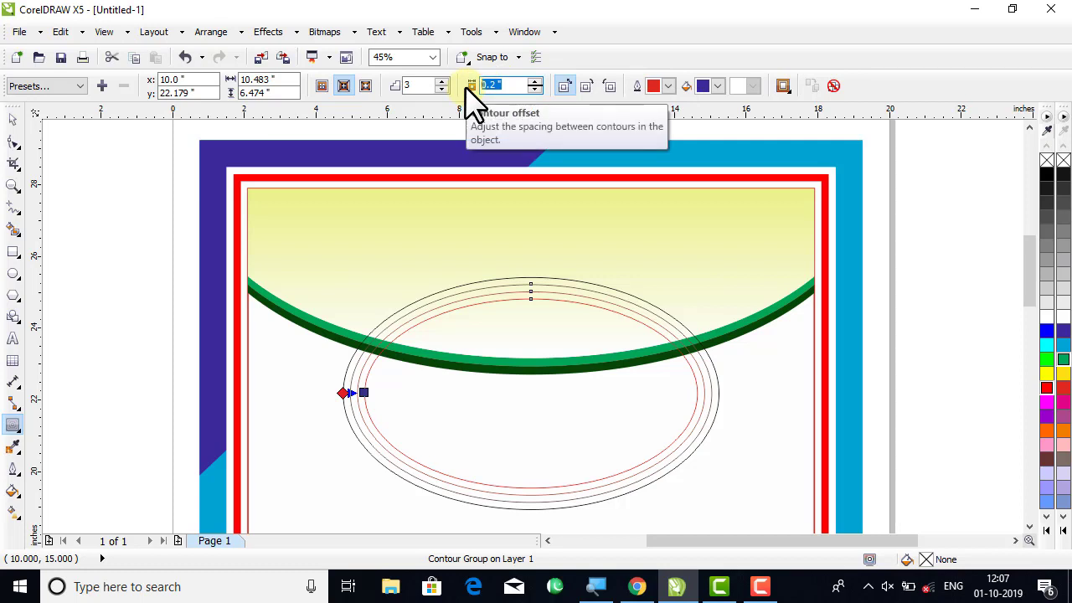
pyautogui.click(534, 89)
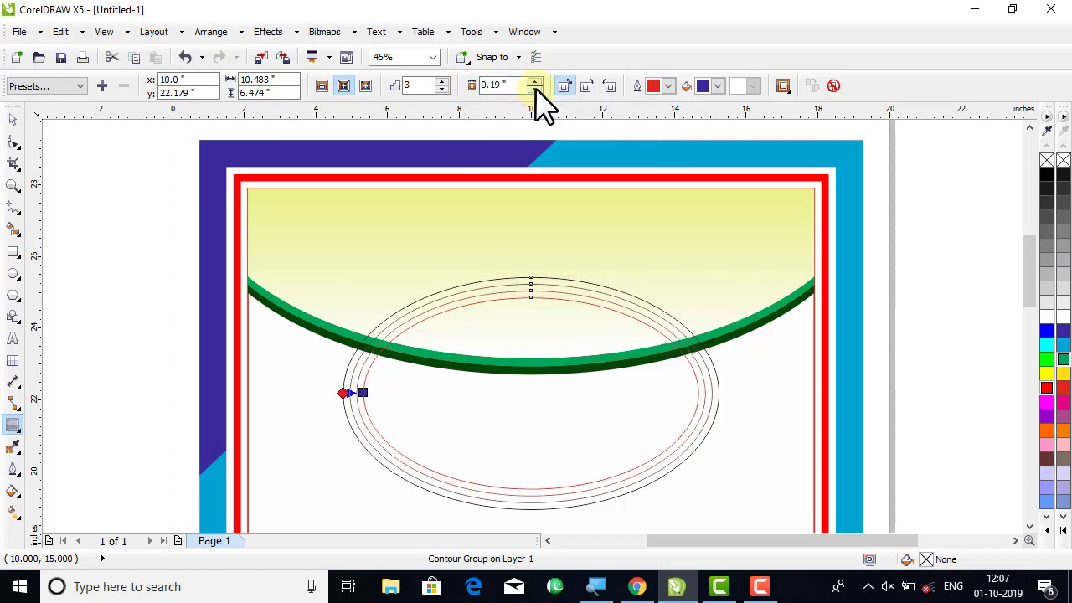
pyautogui.click(534, 89)
pyautogui.click(534, 89)
pyautogui.click(534, 89)
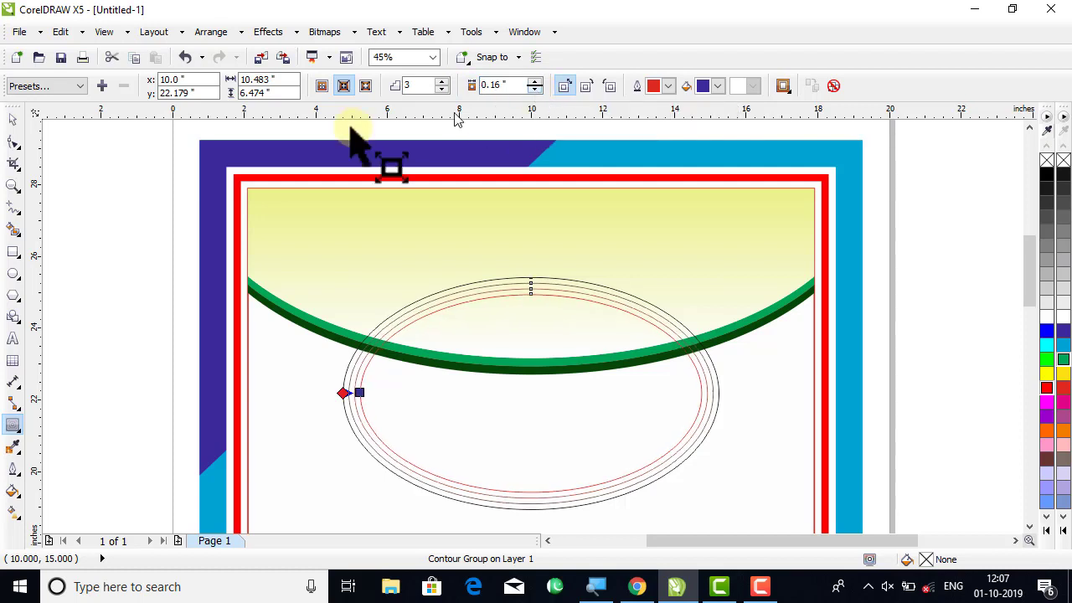
# - Break the ellipse's contour group apart and ungroup it into separate ellipses
pyautogui.click(13, 122)
pyautogui.press('Escape')
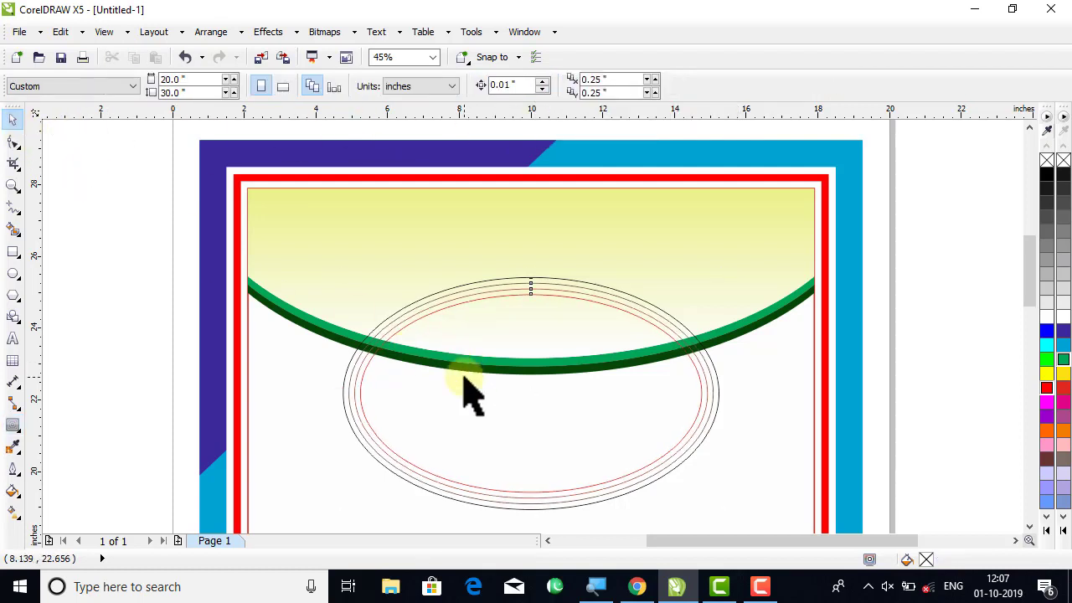
pyautogui.click(466, 383)
pyautogui.rightClick(467, 383)
pyautogui.click(630, 293)
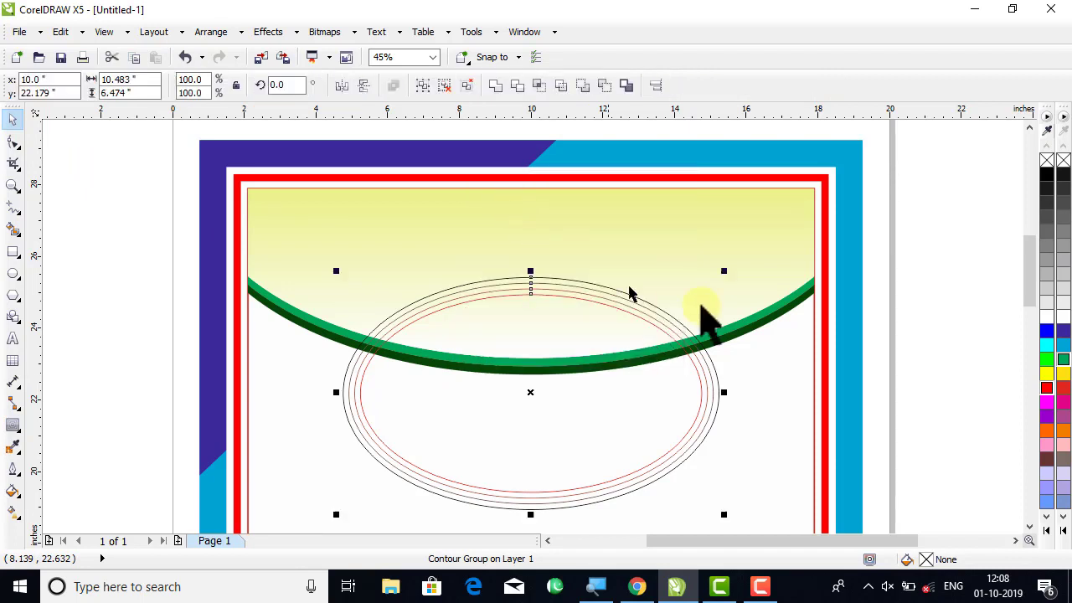
pyautogui.moveTo(941, 257); pyautogui.dragTo(297, 526)
pyautogui.click(211, 32)
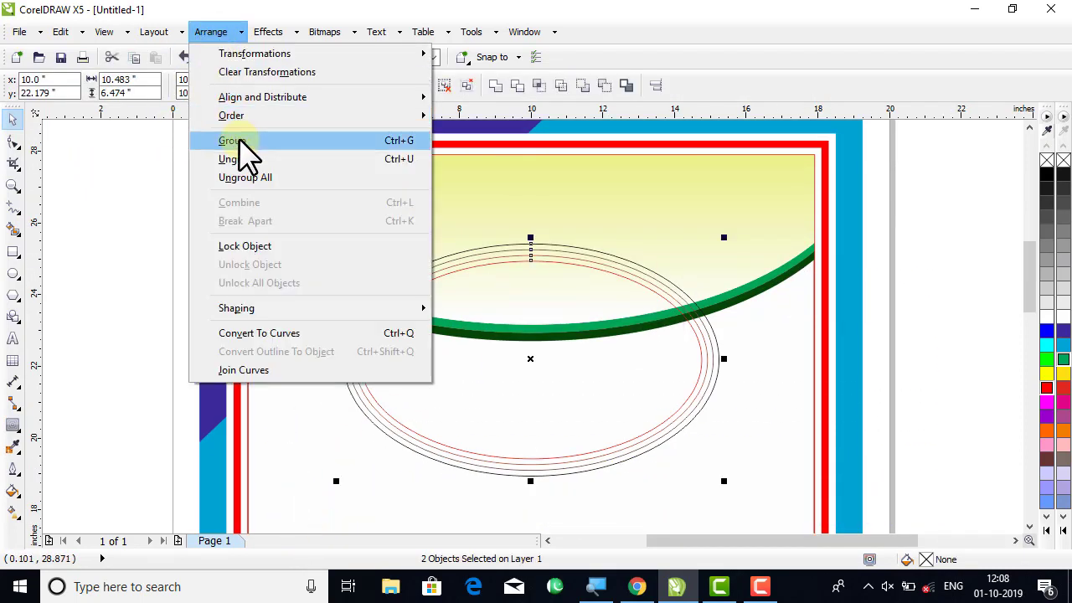
pyautogui.click(243, 167)
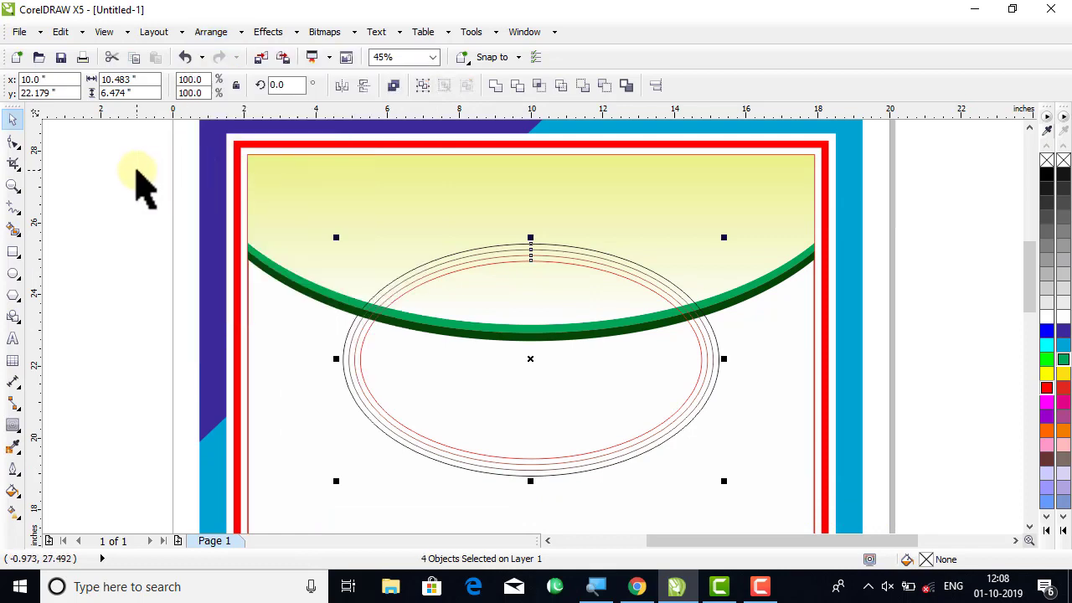
pyautogui.click(133, 163)
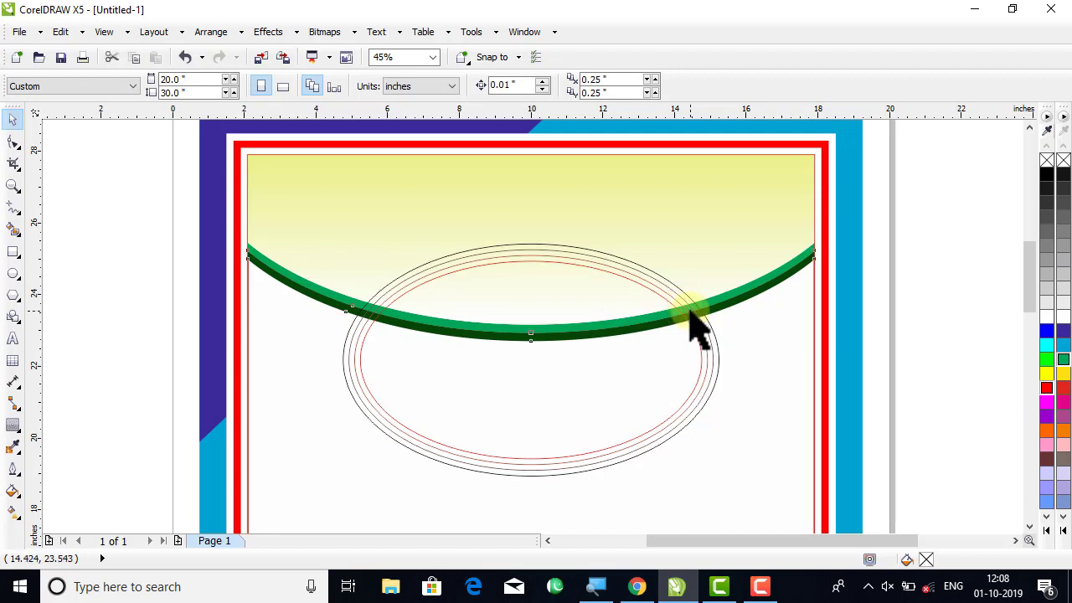
# - Try to move the lower dark green band and undo the move
pyautogui.moveTo(692, 322); pyautogui.dragTo(701, 352)
pyautogui.hotkey('ctrl', 'z')
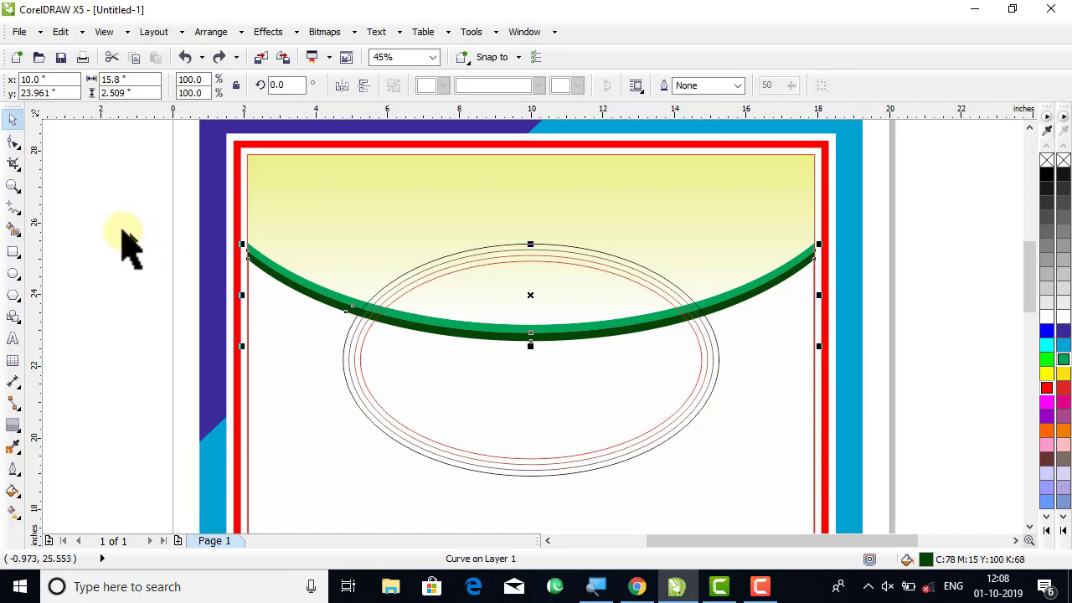
# - Fill the second ellipse from the outside with red and the third ellipse with white
pyautogui.click(13, 185)
pyautogui.moveTo(514, 334); pyautogui.dragTo(833, 429)
pyautogui.click(13, 119)
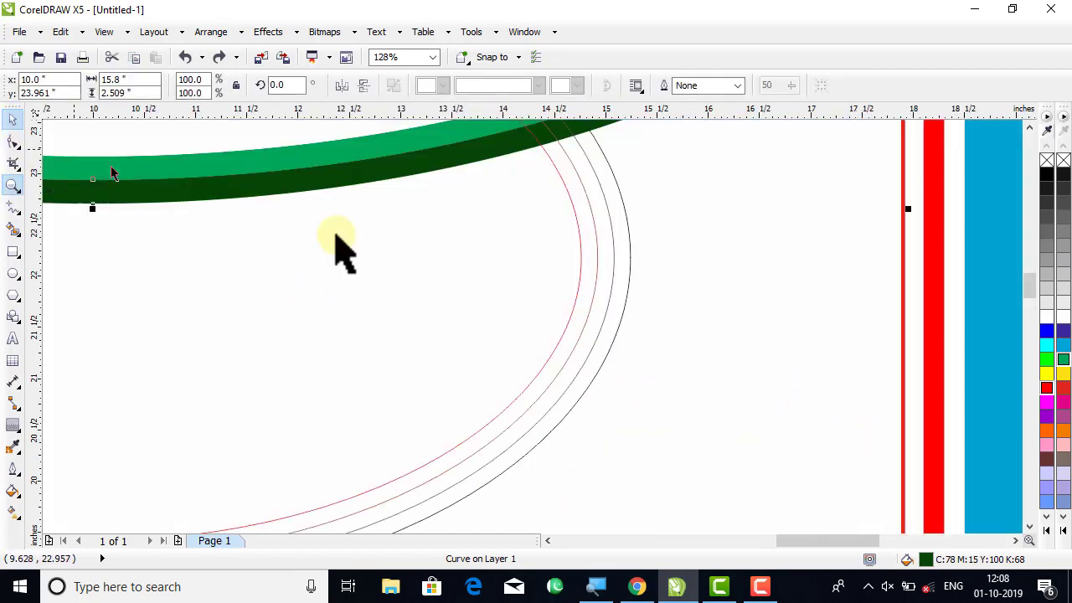
pyautogui.click(591, 343)
pyautogui.click(595, 329)
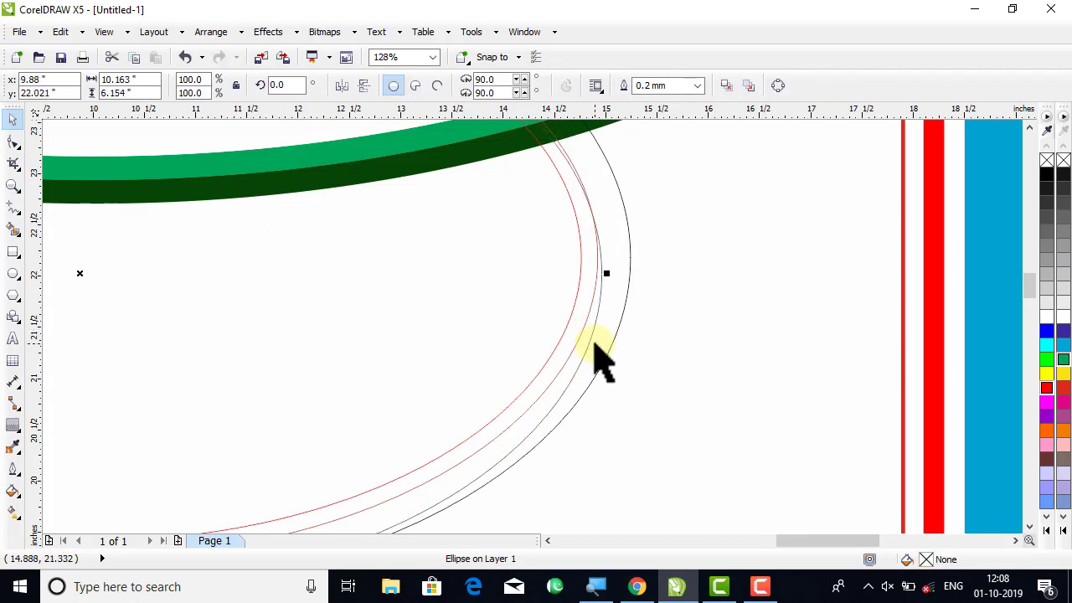
pyautogui.hotkey('ctrl', 'z')
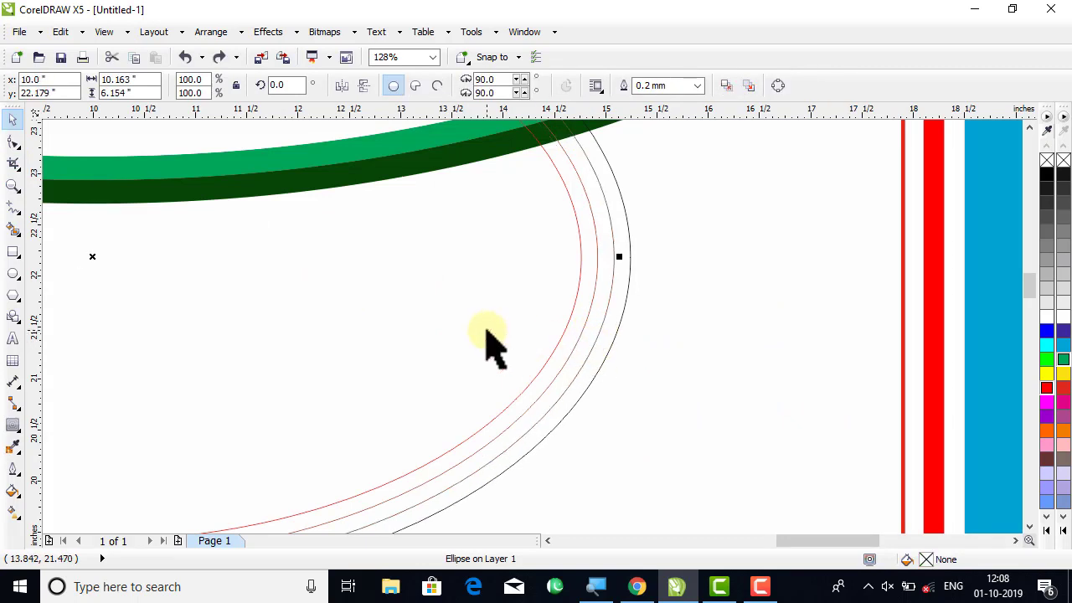
pyautogui.click(1047, 388)
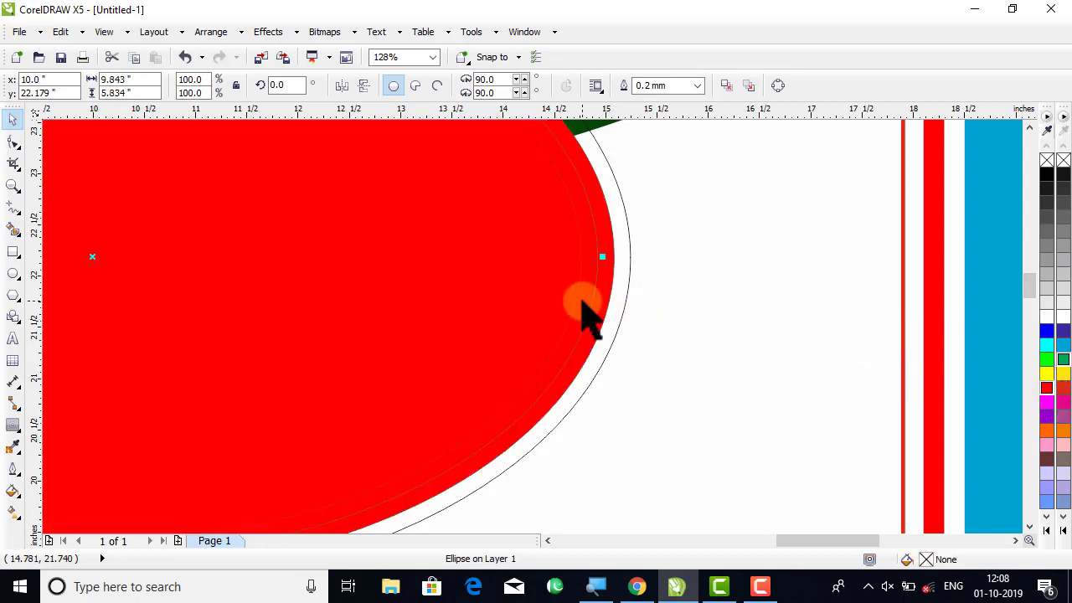
pyautogui.click(1062, 318)
# - Apply a black-to-white linear gradient to the innermost ellipse, running straight down at 270 degrees
pyautogui.click(395, 279)
pyautogui.moveTo(394, 280); pyautogui.dragTo(459, 320)
pyautogui.hotkey('ctrl', 'z')
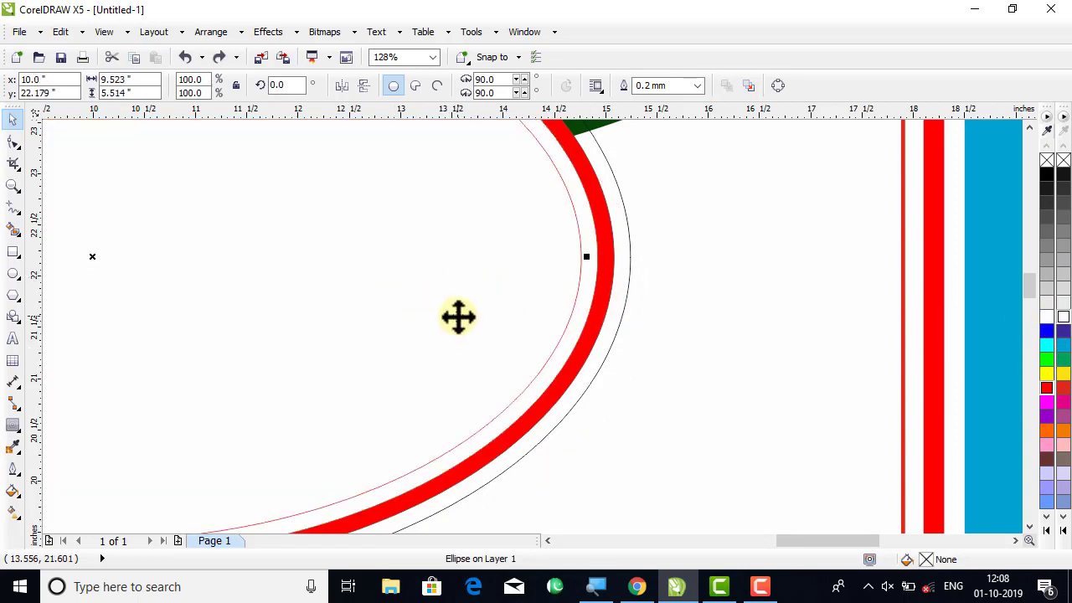
pyautogui.hotkey('shift', 'F4')
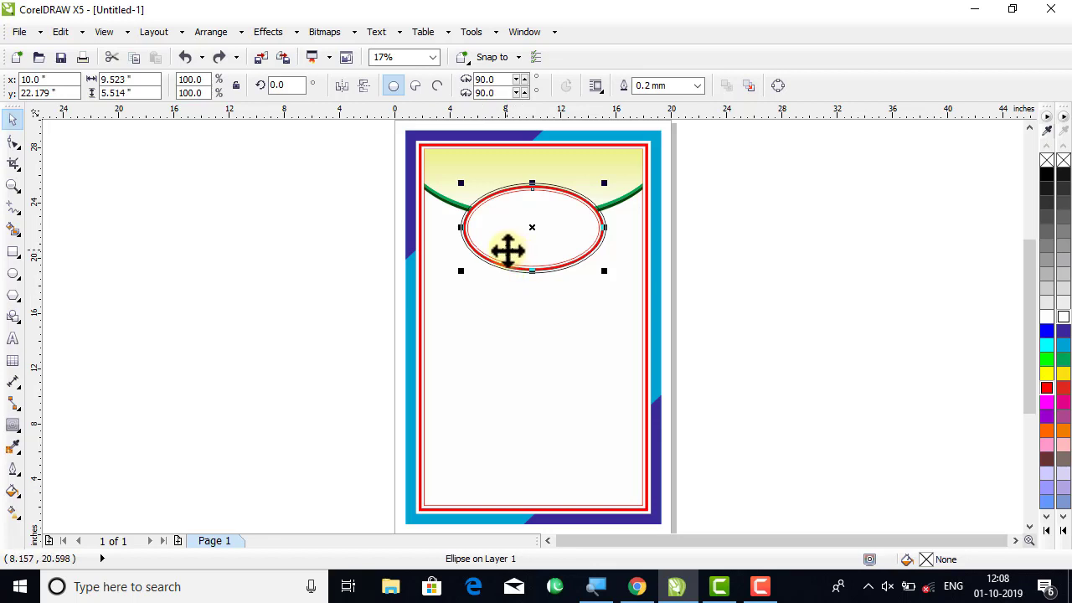
pyautogui.click(13, 186)
pyautogui.moveTo(377, 158); pyautogui.dragTo(742, 304)
pyautogui.click(13, 120)
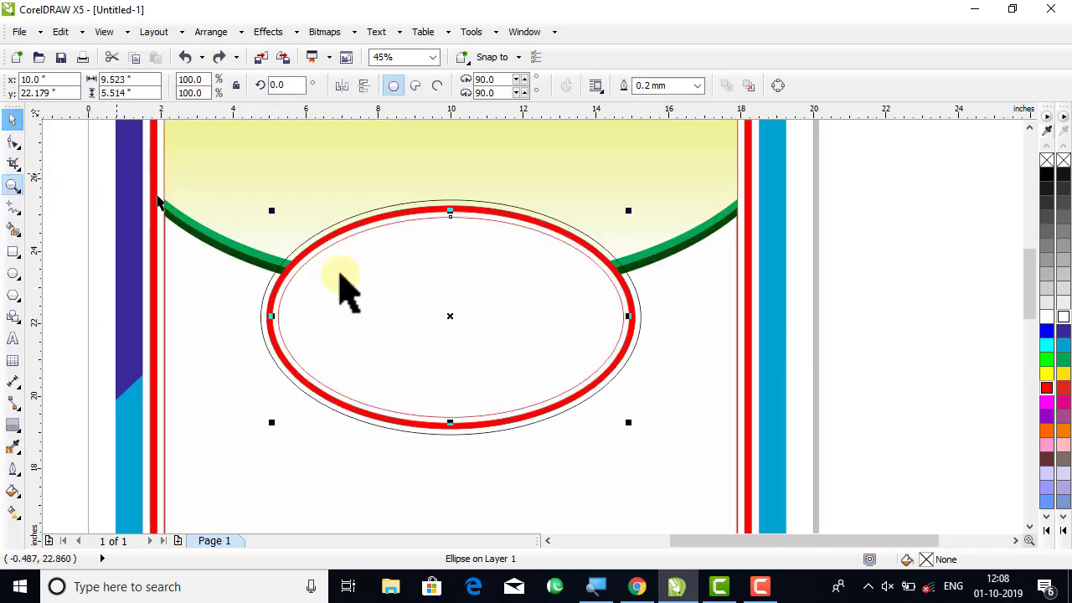
pyautogui.moveTo(438, 313); pyautogui.dragTo(438, 335)
pyautogui.press('Escape')
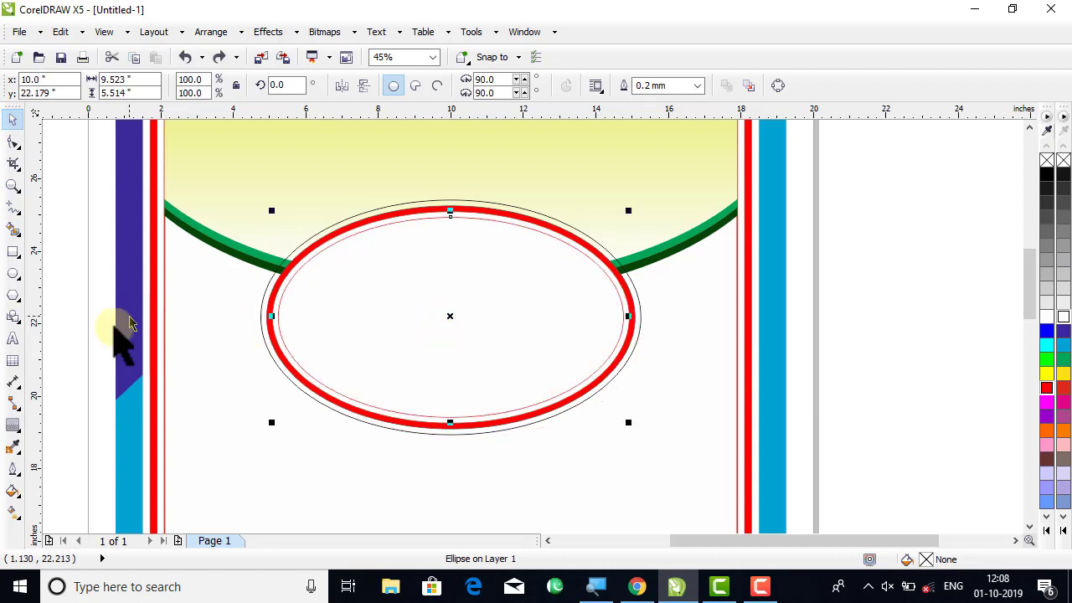
pyautogui.click(12, 507)
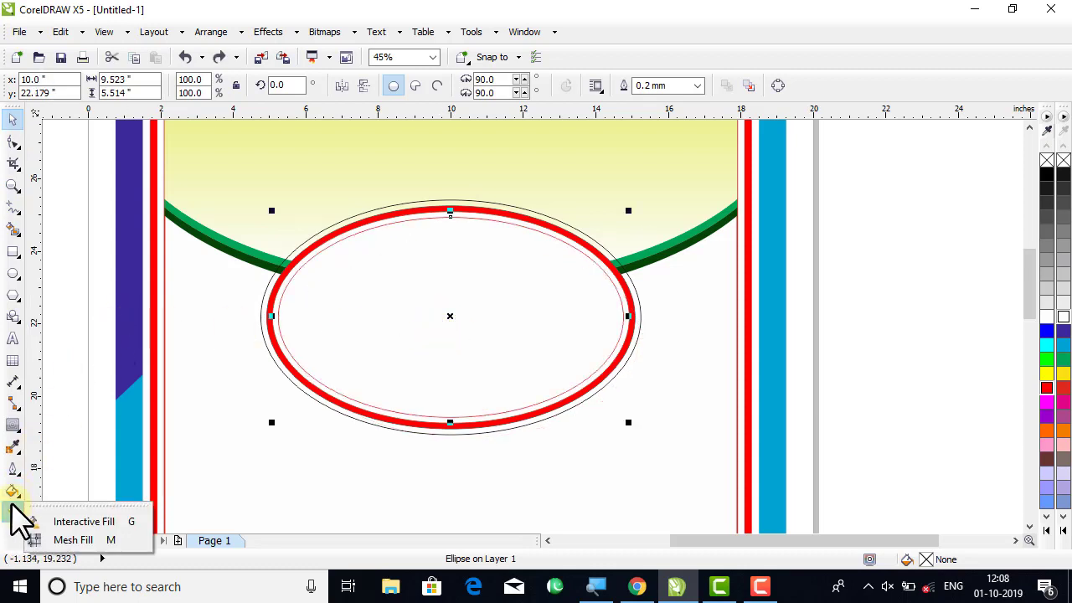
pyautogui.click(82, 517)
pyautogui.moveTo(448, 221); pyautogui.dragTo(430, 408)
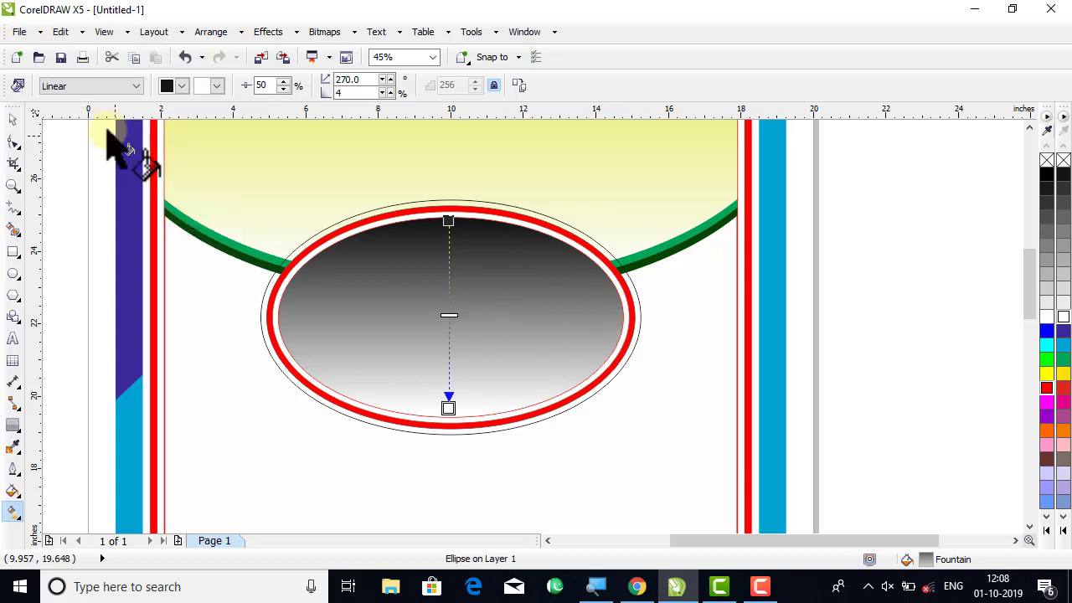
# - Change the innermost ellipse's gradient to radial, with a cyan centre and a dark blue-violet edge
pyautogui.click(96, 86)
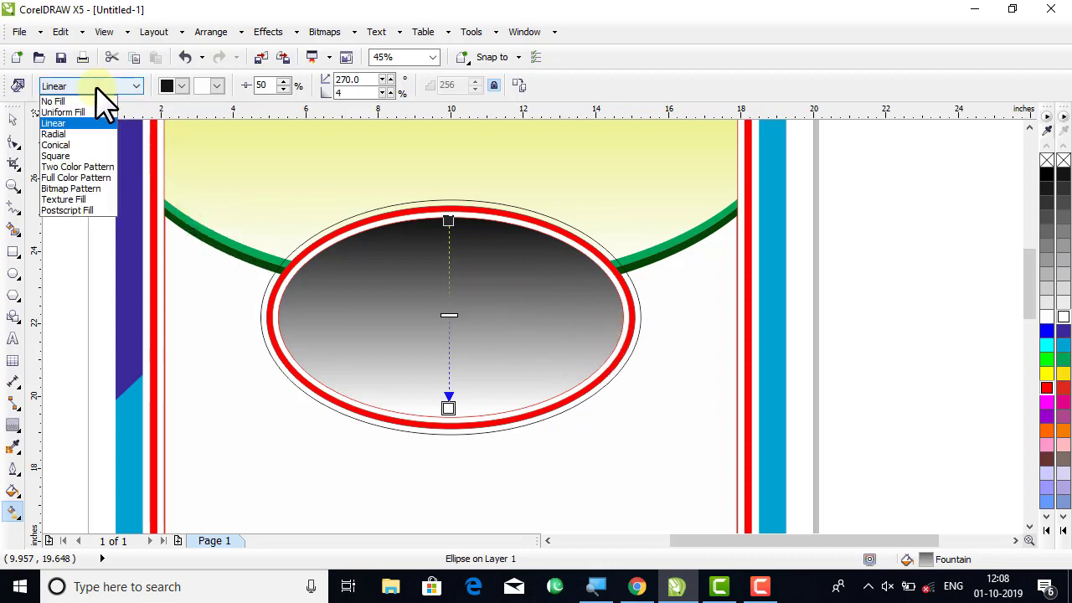
pyautogui.click(76, 136)
pyautogui.click(181, 85)
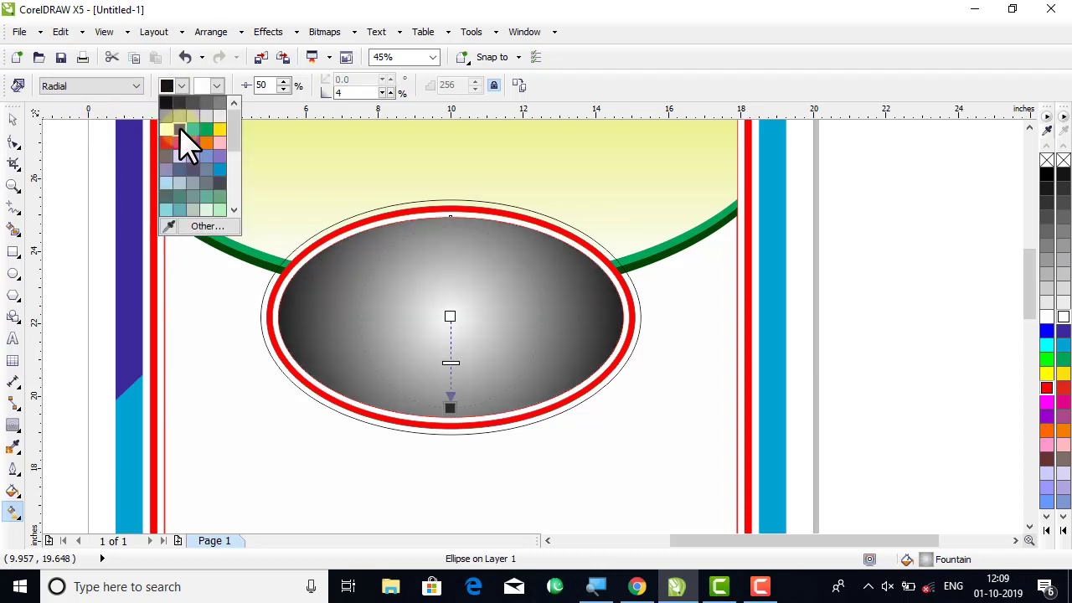
pyautogui.click(194, 159)
pyautogui.click(218, 87)
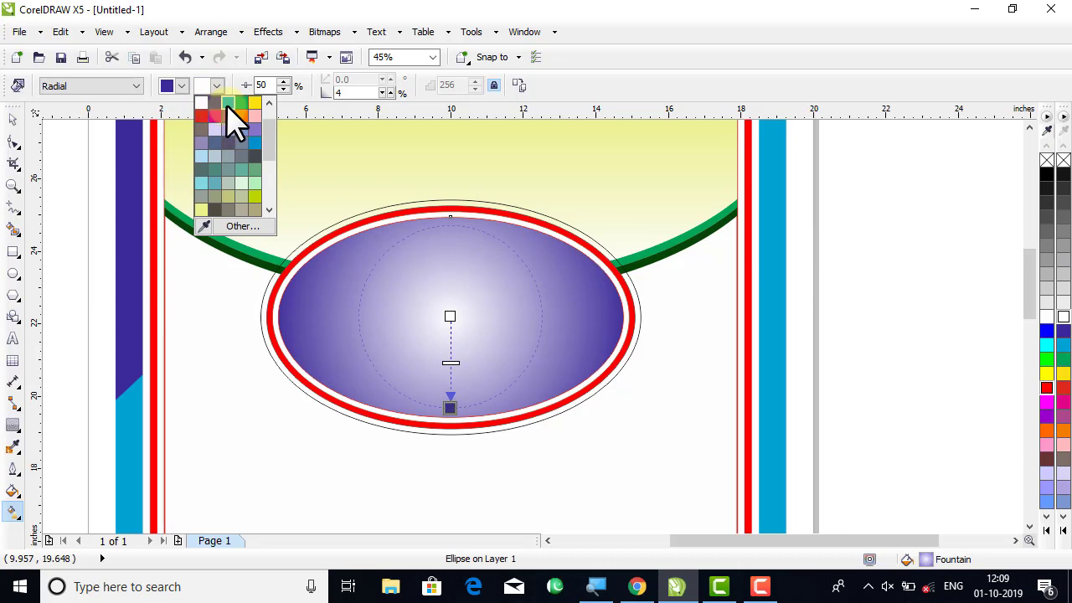
pyautogui.click(228, 107)
pyautogui.click(12, 120)
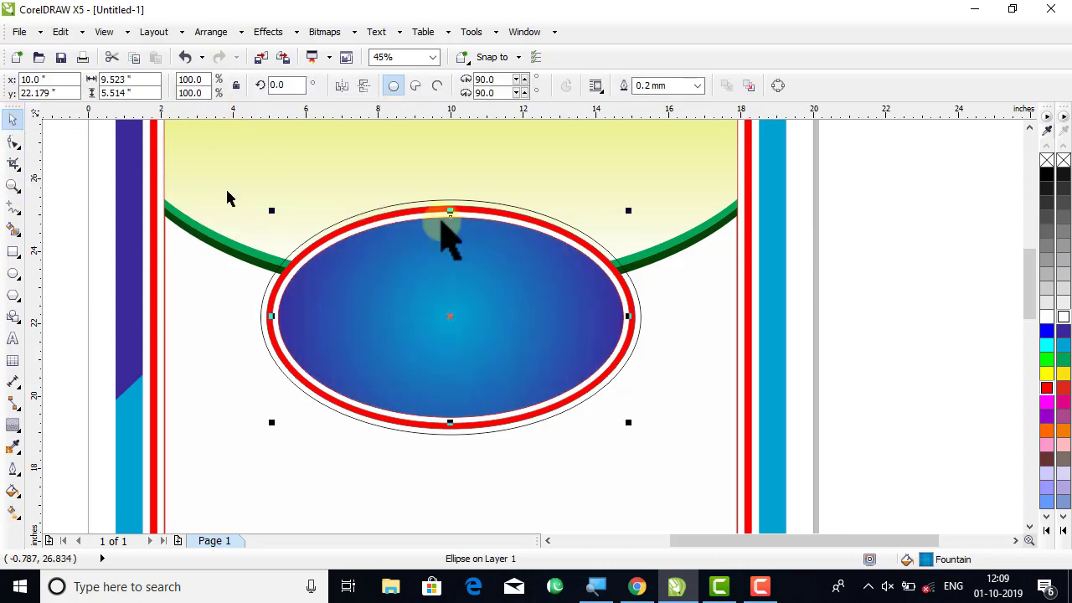
pyautogui.click(819, 268)
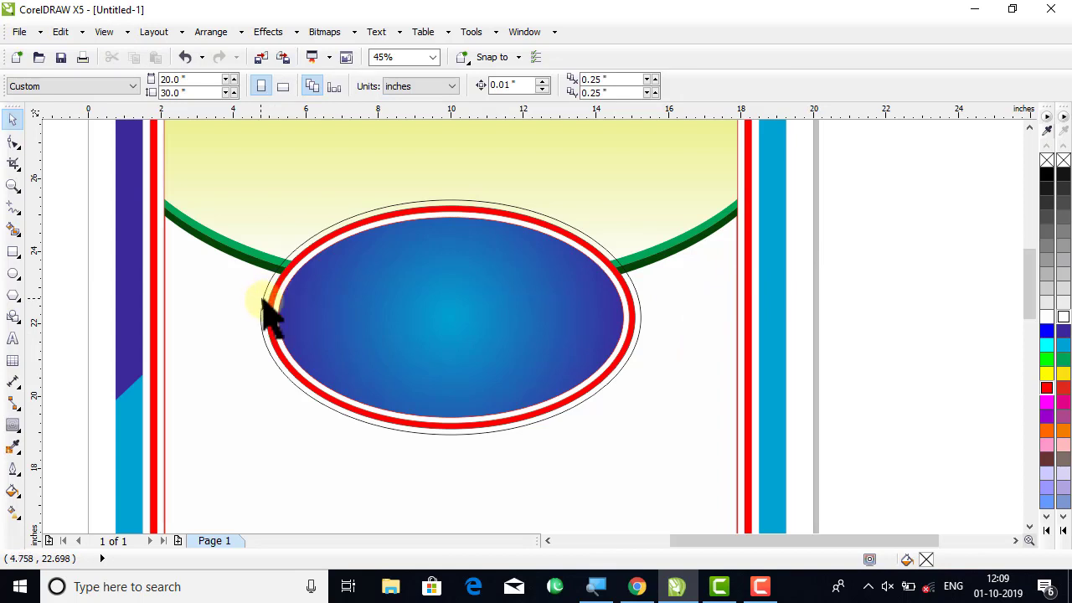
# - Apply a one-step outside contour with a 0.17 inch offset to the black-outlined ellipse around the red ring
pyautogui.click(610, 387)
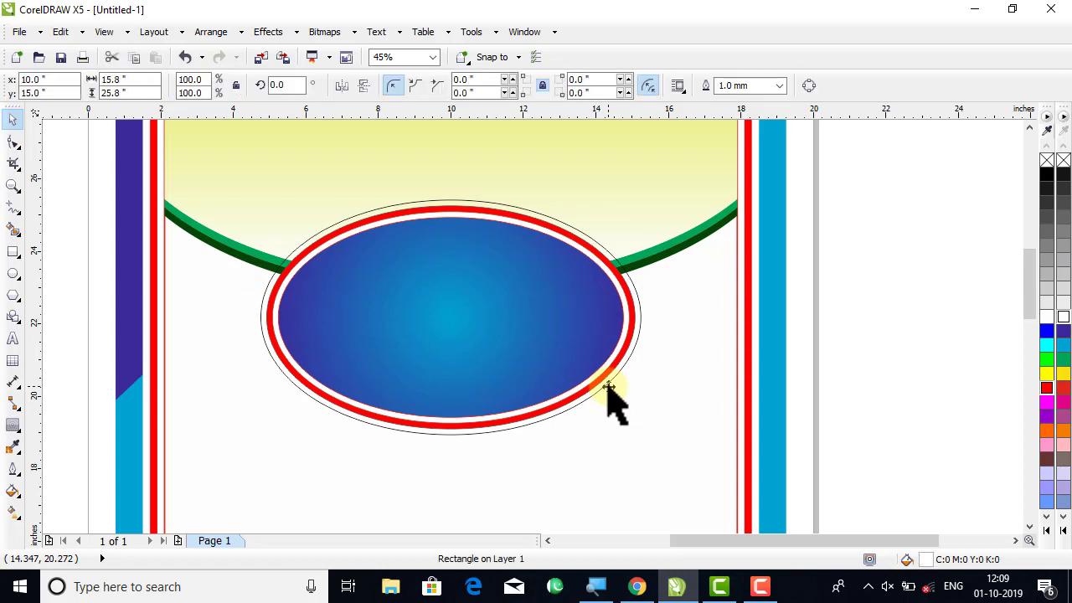
pyautogui.click(868, 318)
pyautogui.click(634, 349)
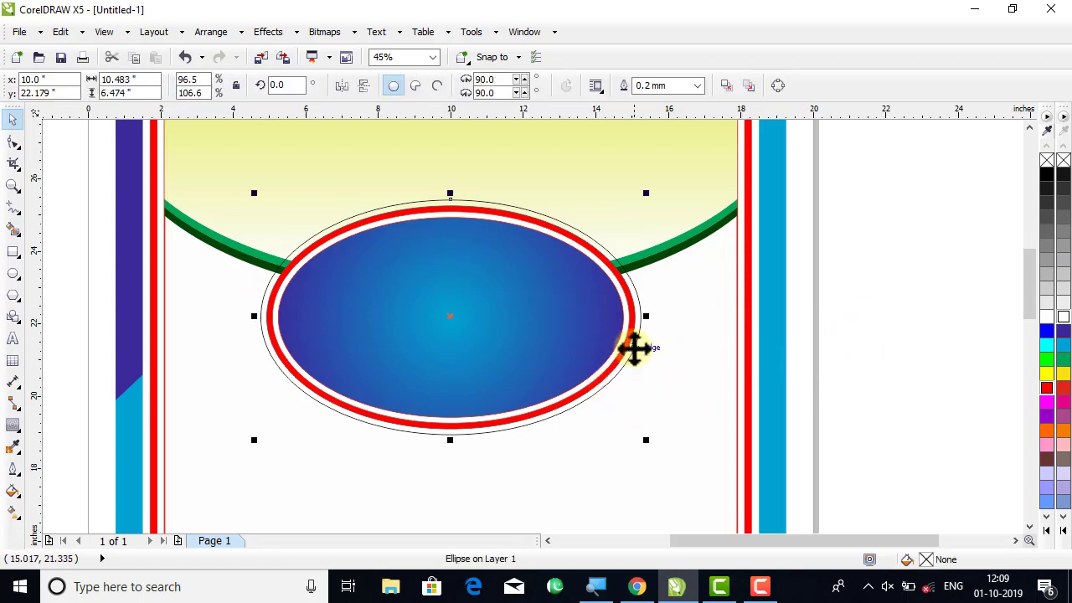
pyautogui.click(16, 429)
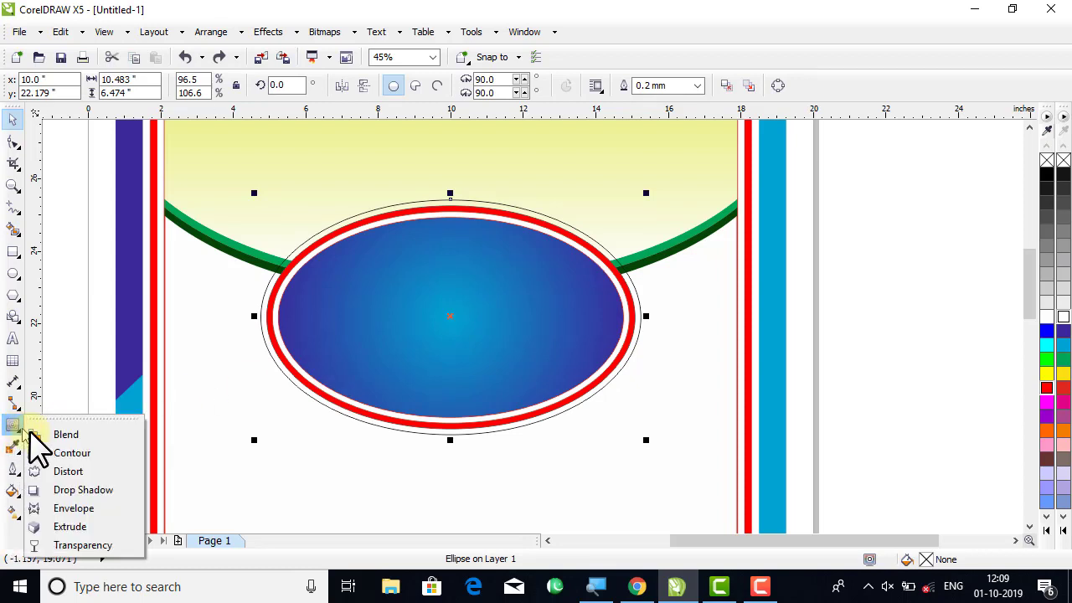
pyautogui.click(70, 453)
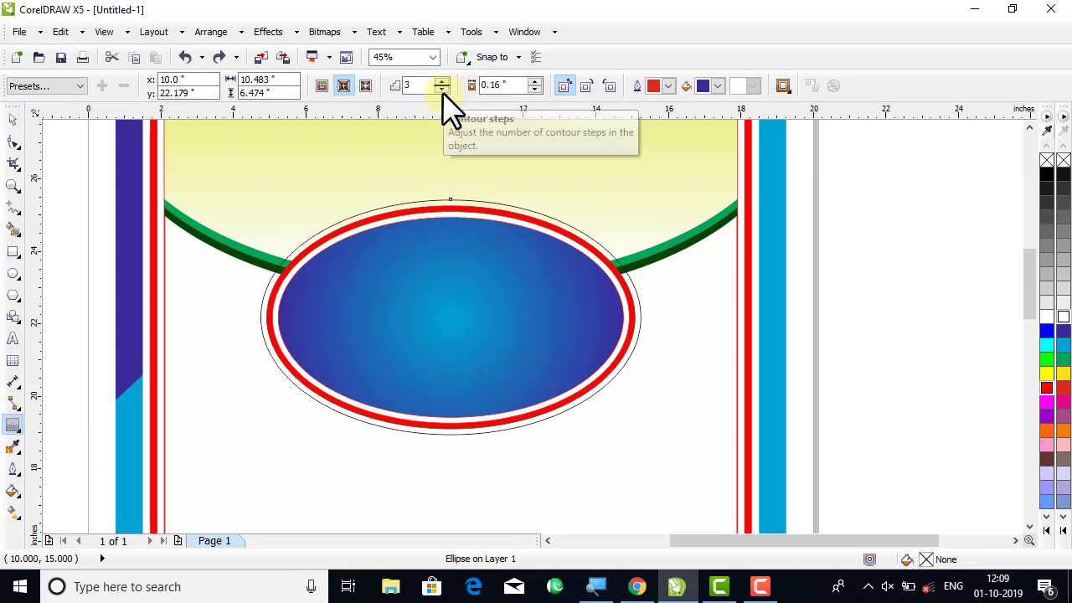
pyautogui.click(442, 89)
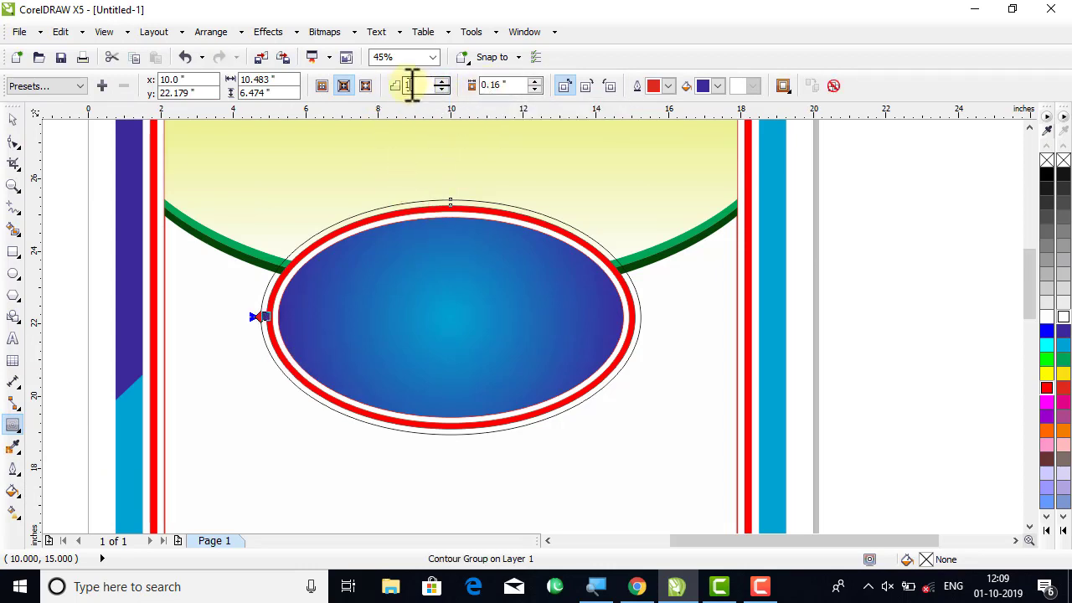
pyautogui.click(538, 81)
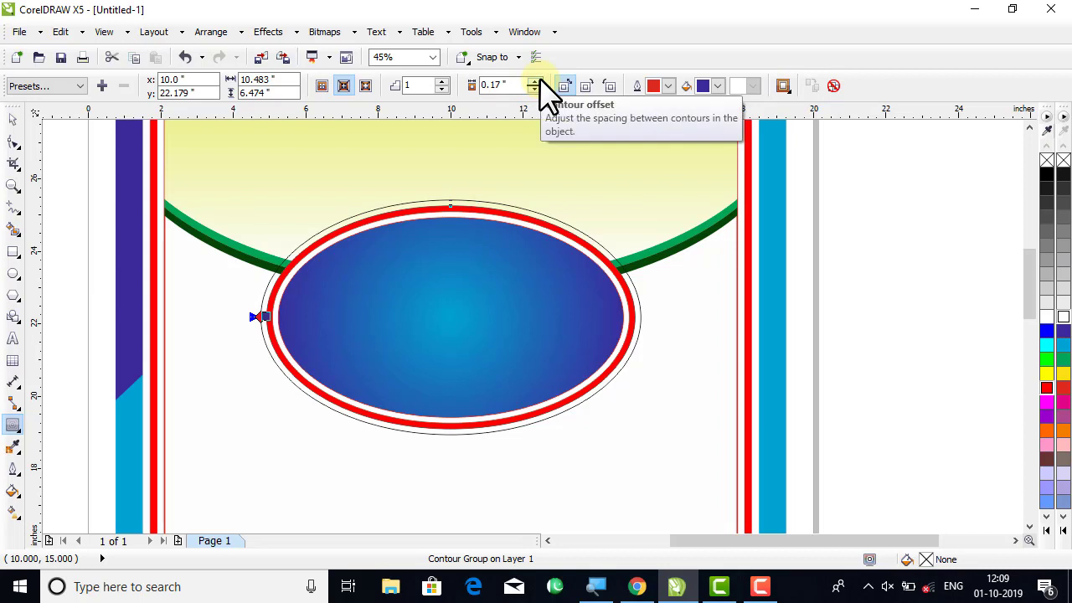
pyautogui.click(443, 82)
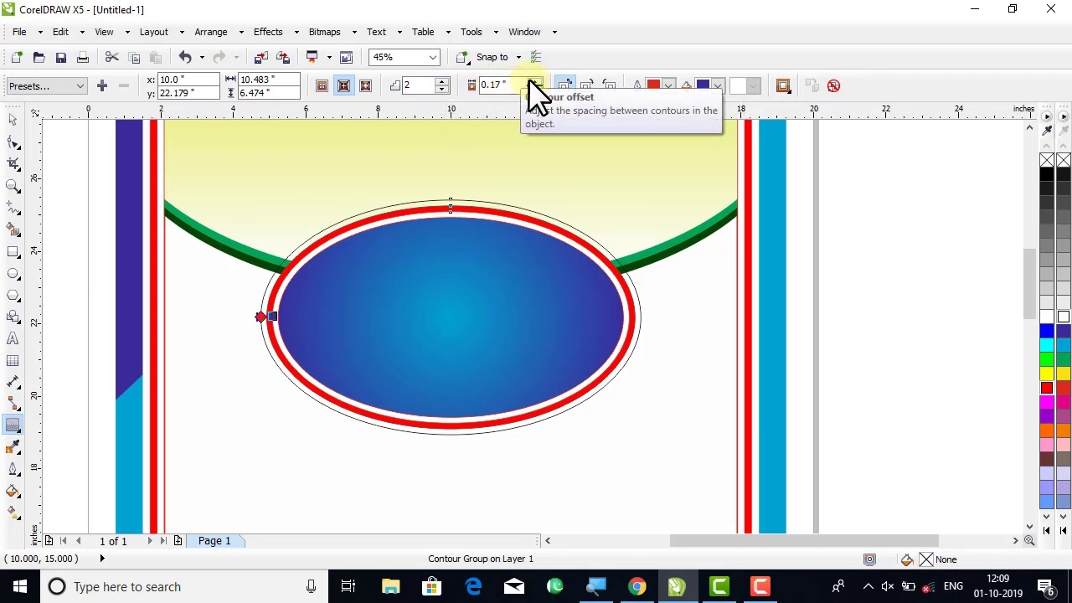
pyautogui.click(365, 86)
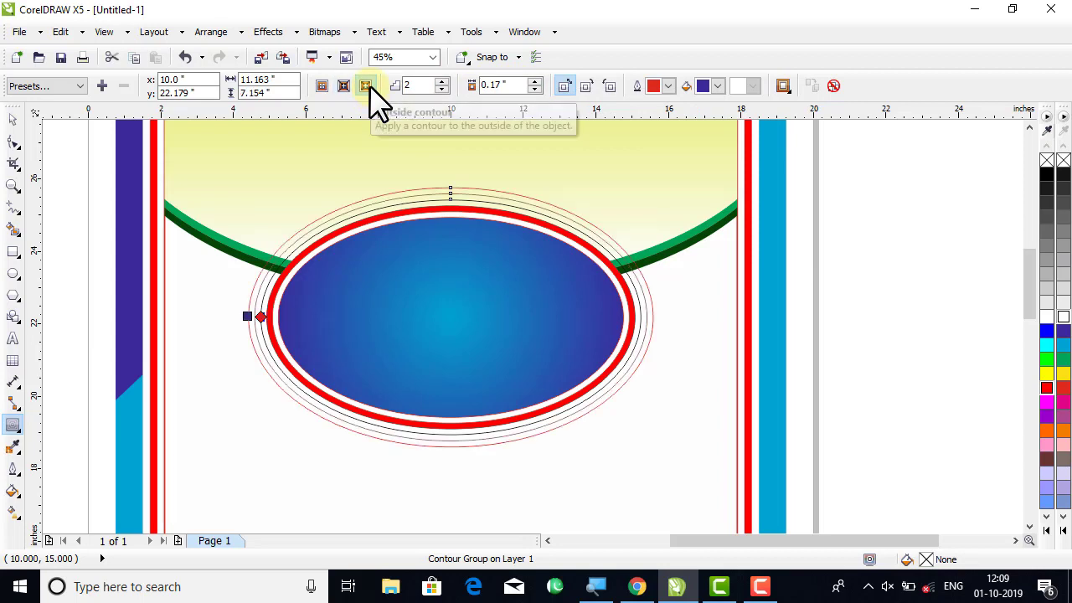
pyautogui.click(439, 89)
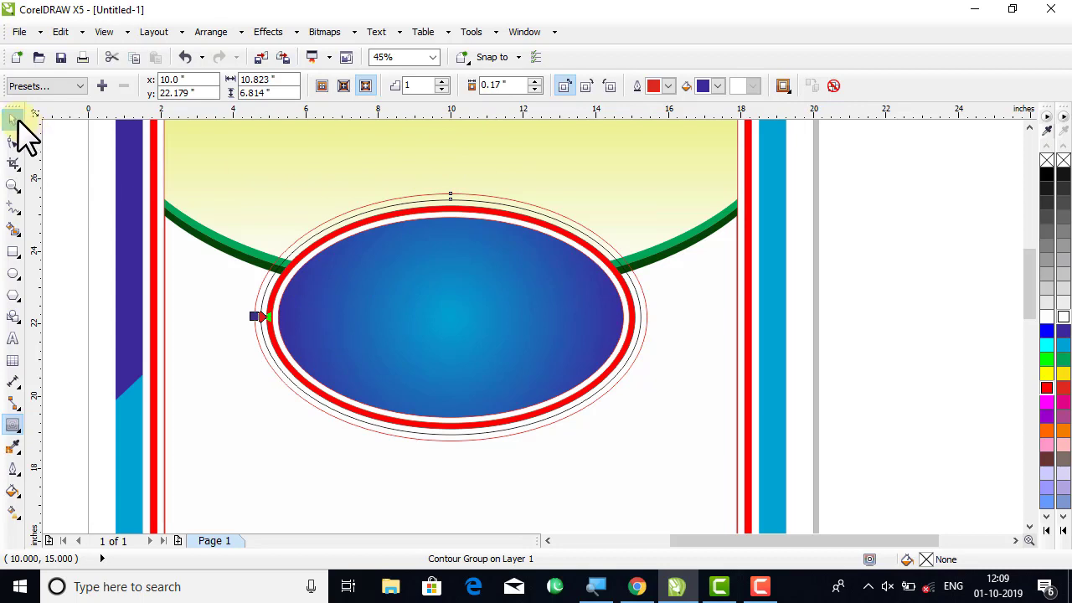
# - Break the new contour group apart into separate ellipses
pyautogui.click(209, 32)
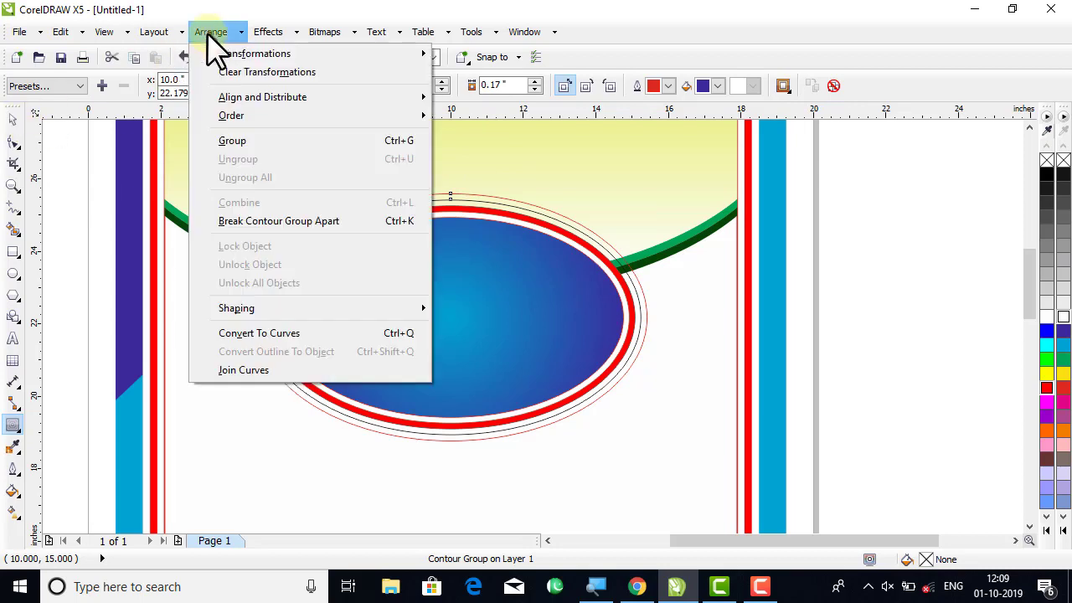
pyautogui.click(258, 225)
pyautogui.click(13, 119)
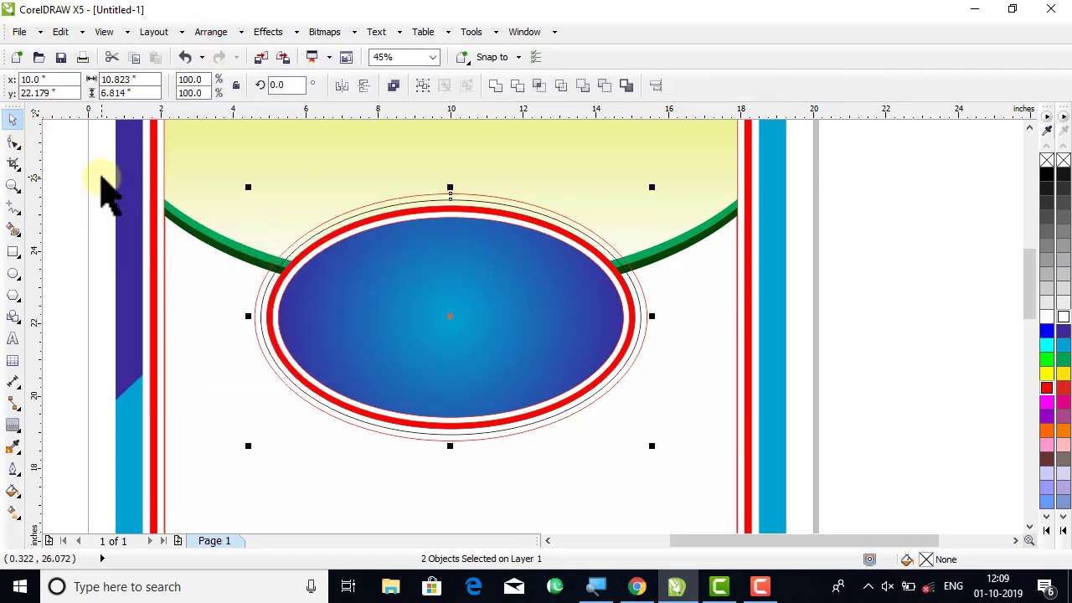
pyautogui.click(850, 268)
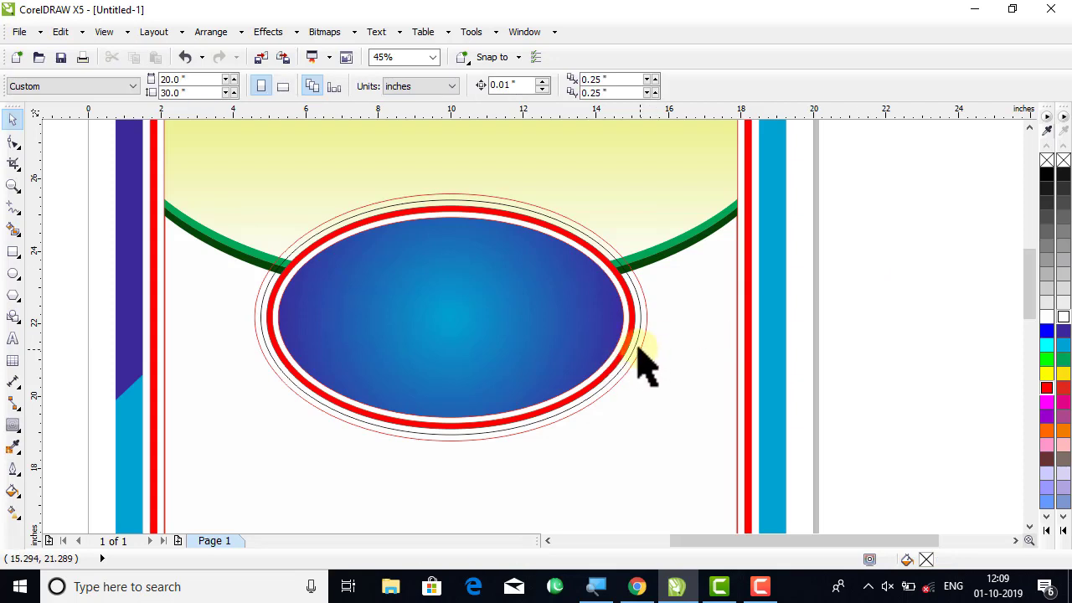
# - Smart-fill the area between the red ring and the black-outlined ellipse, below the green bands, with slate grey
pyautogui.click(641, 349)
pyautogui.click(597, 356)
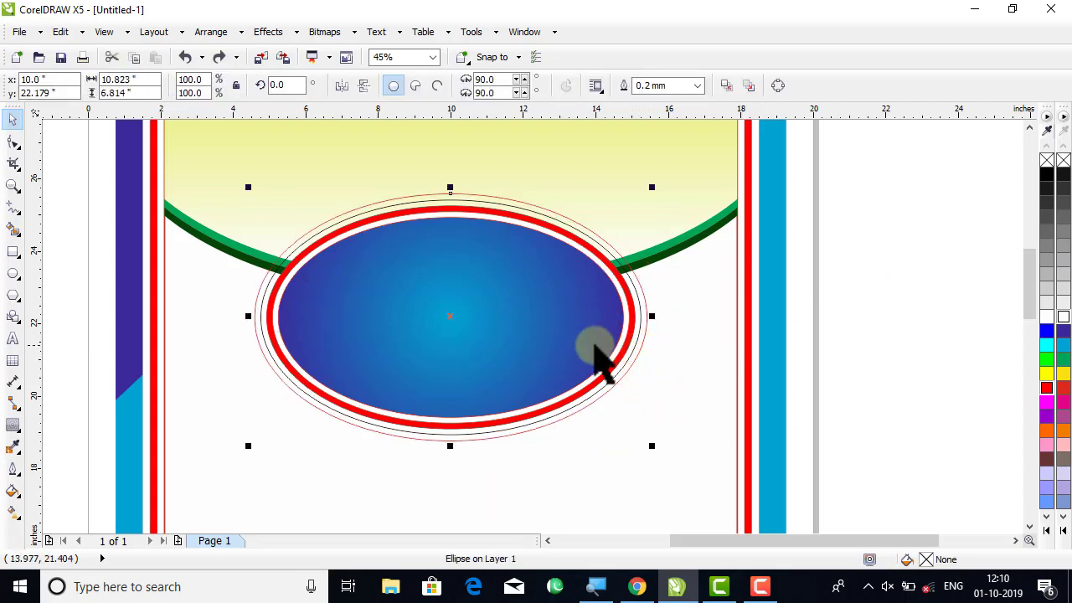
pyautogui.click(12, 185)
pyautogui.moveTo(496, 248); pyautogui.dragTo(741, 413)
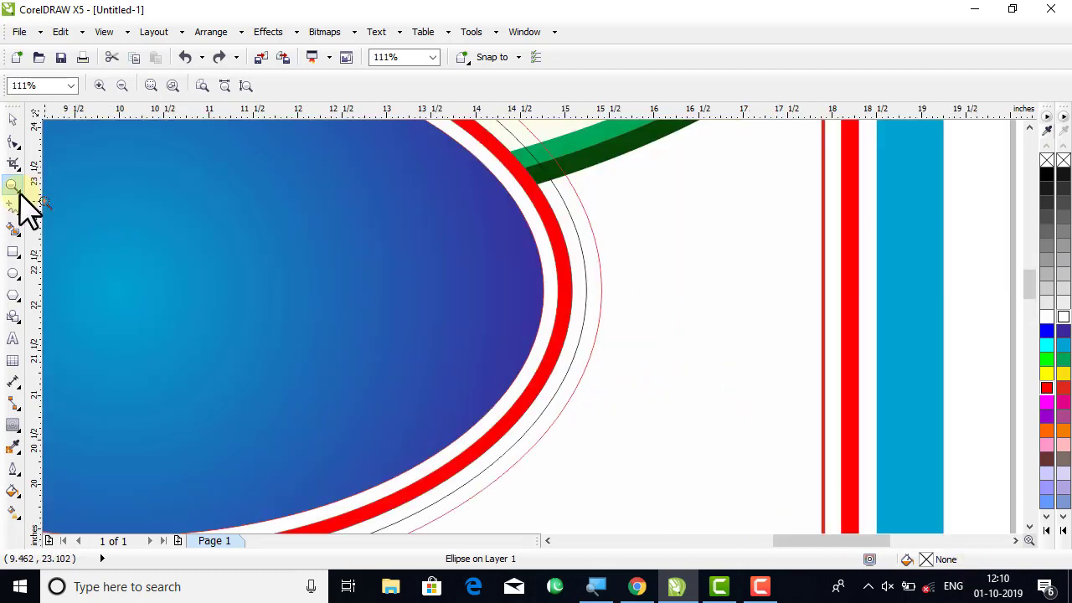
pyautogui.click(12, 119)
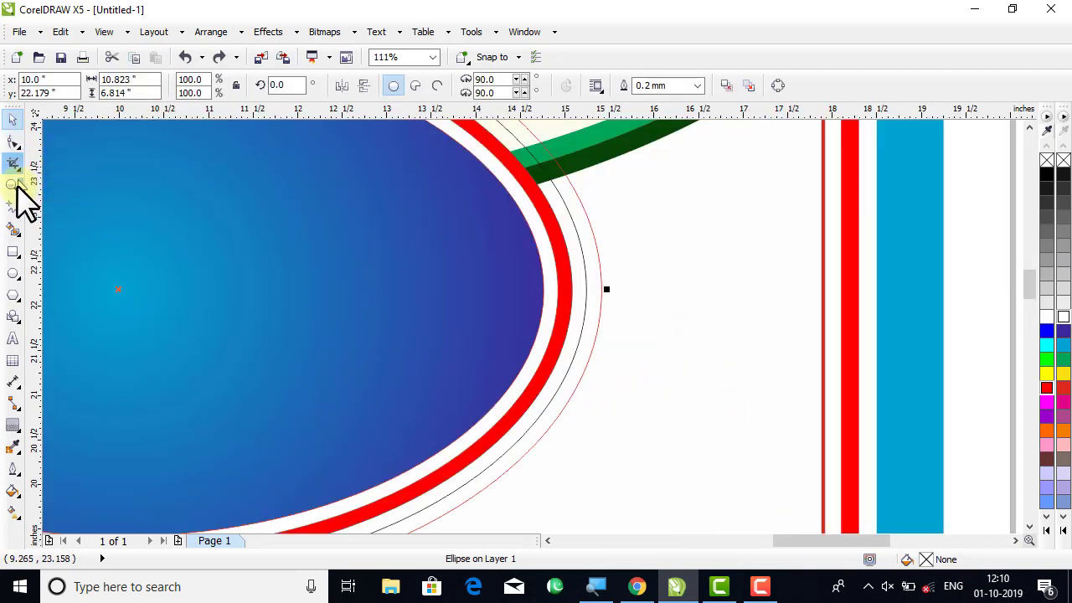
pyautogui.click(13, 228)
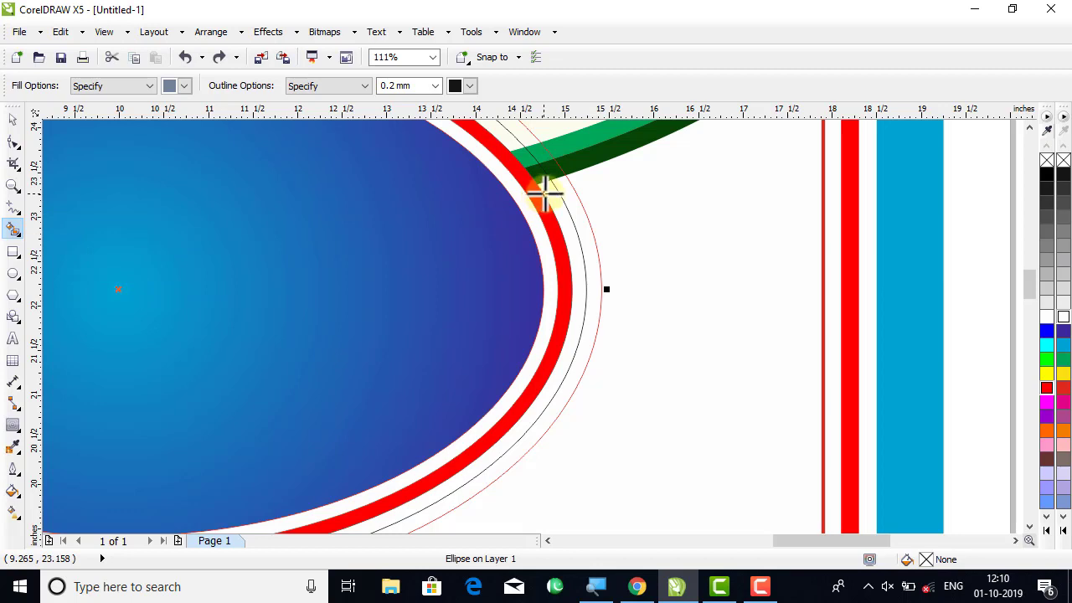
pyautogui.click(549, 191)
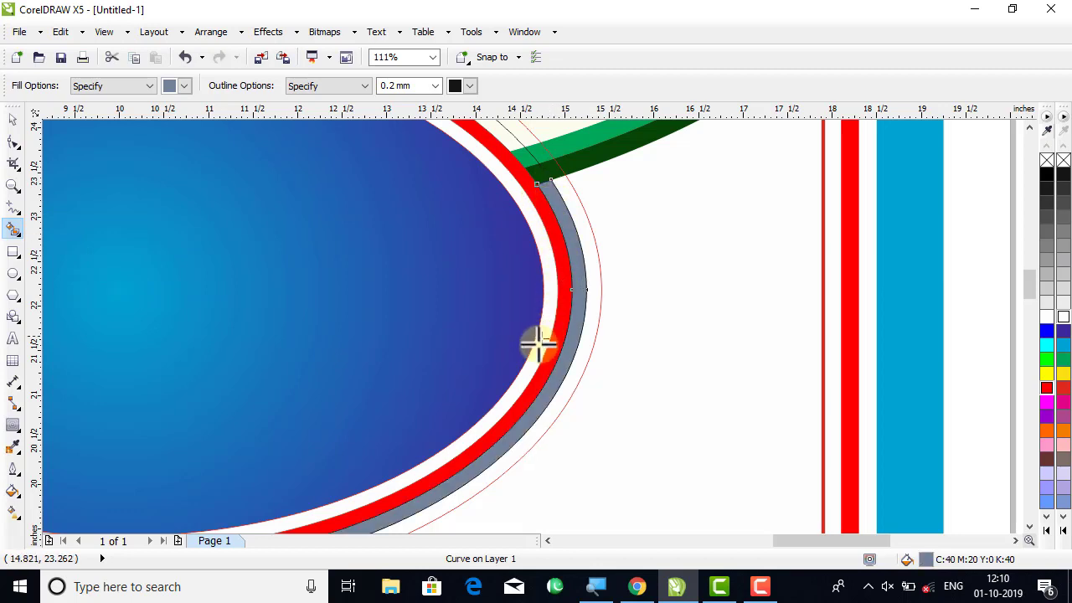
pyautogui.click(12, 119)
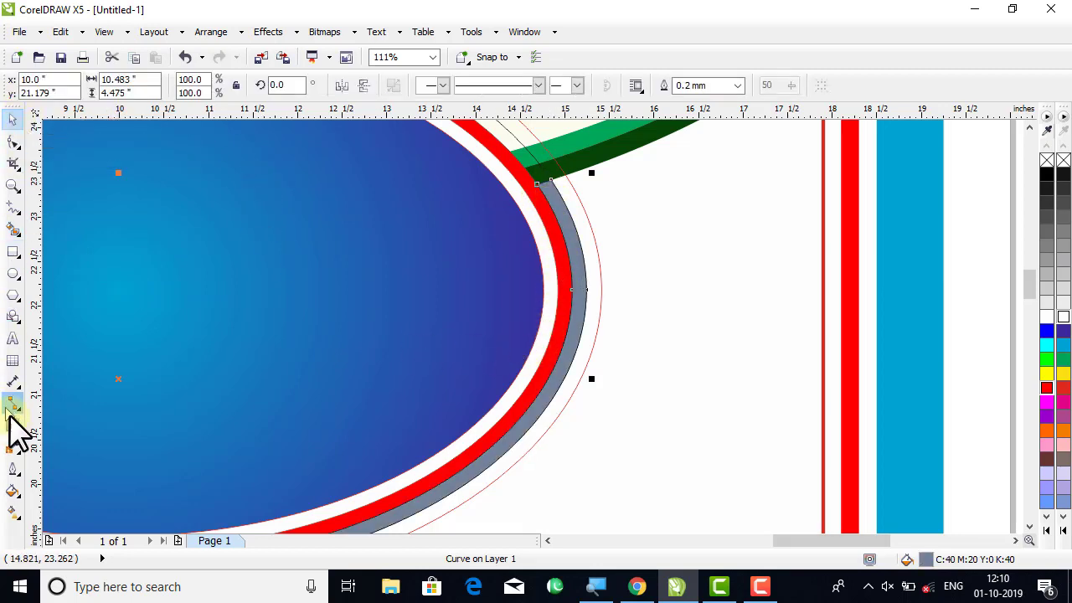
# - Sample the dark green of the lower header band and apply it to the slate grey crescent around the ellipse
pyautogui.click(13, 445)
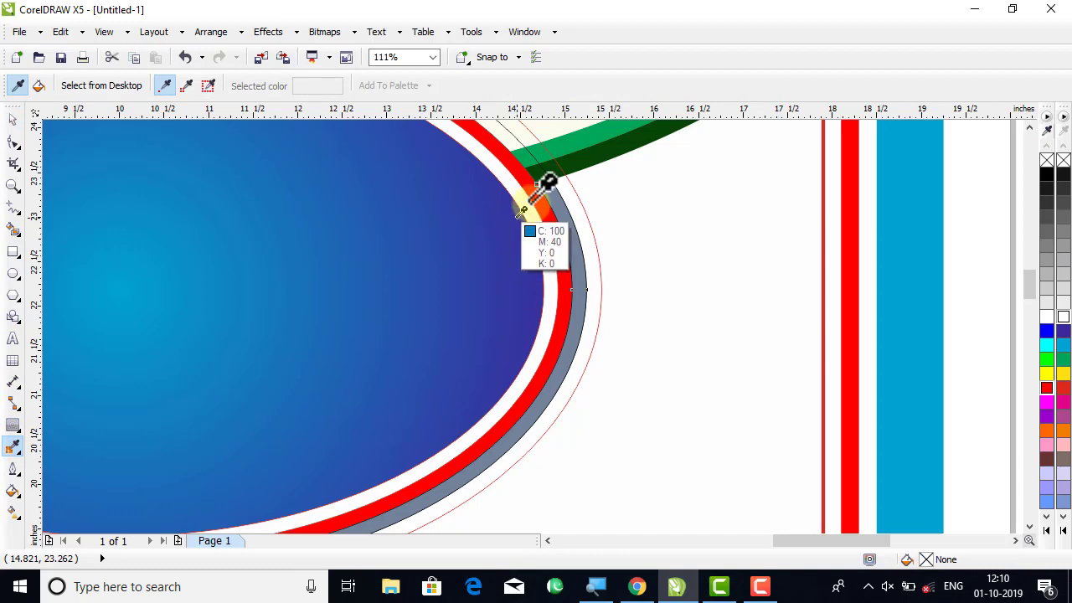
pyautogui.click(628, 139)
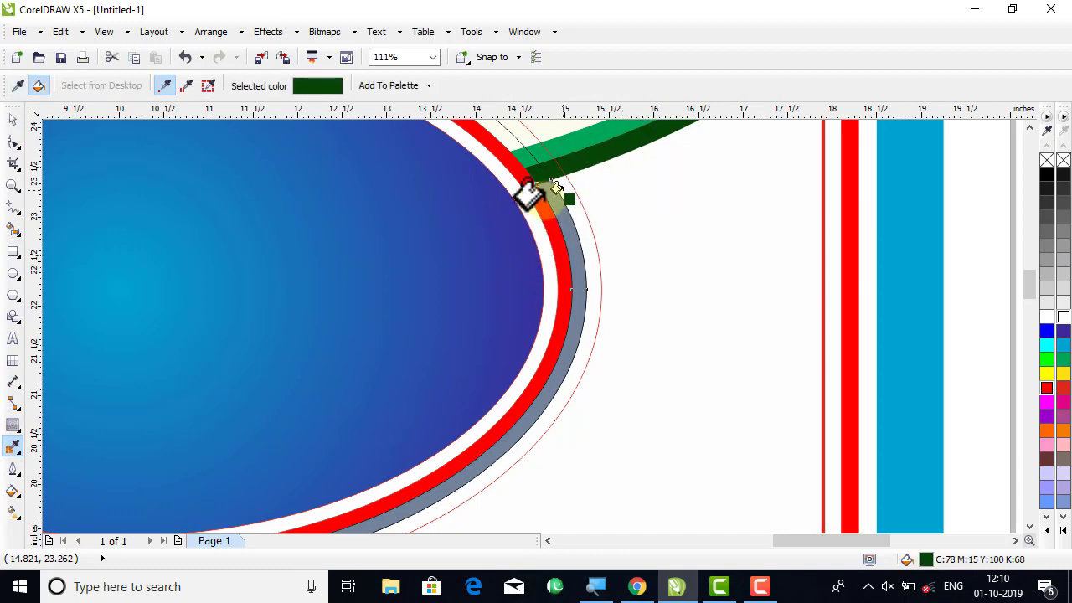
pyautogui.click(536, 191)
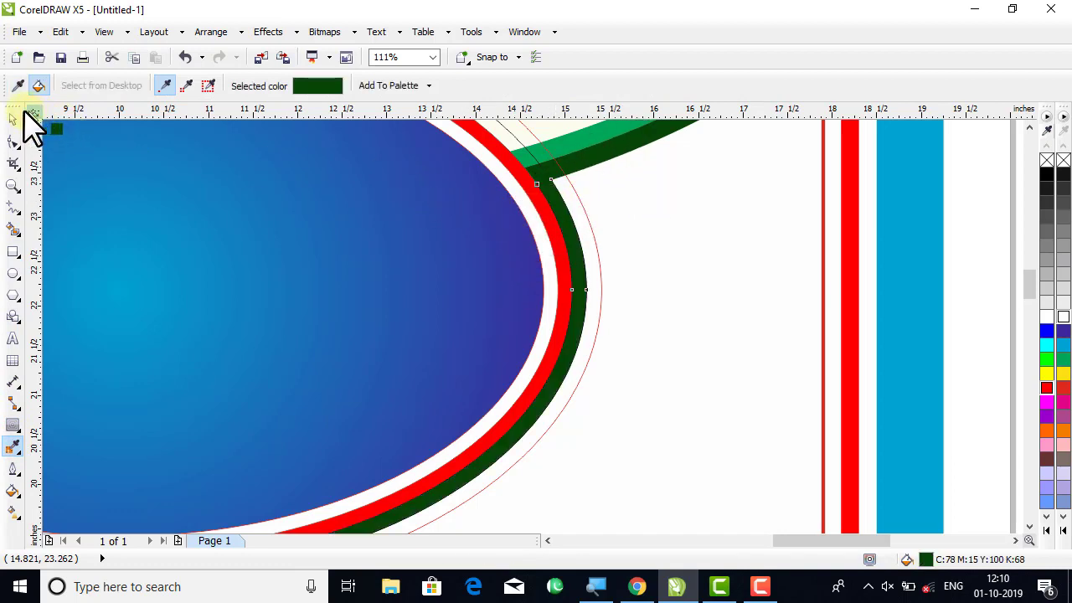
pyautogui.click(12, 120)
pyautogui.hotkey('shift', 'F4')
pyautogui.click(742, 263)
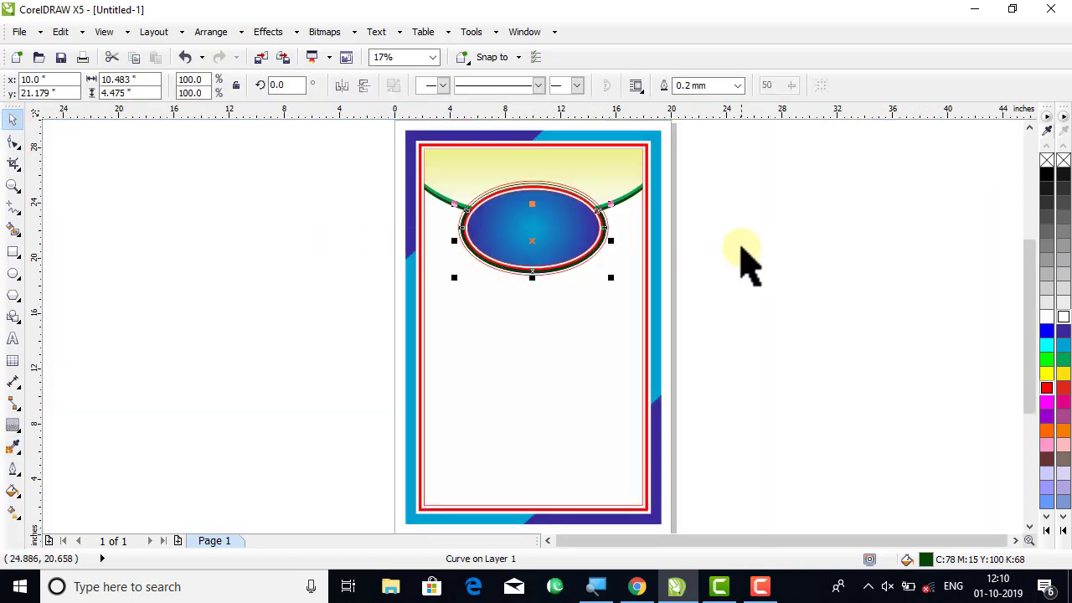
# - Delete the black-outlined ellipse between the red ring and the outermost ellipse
pyautogui.click(13, 185)
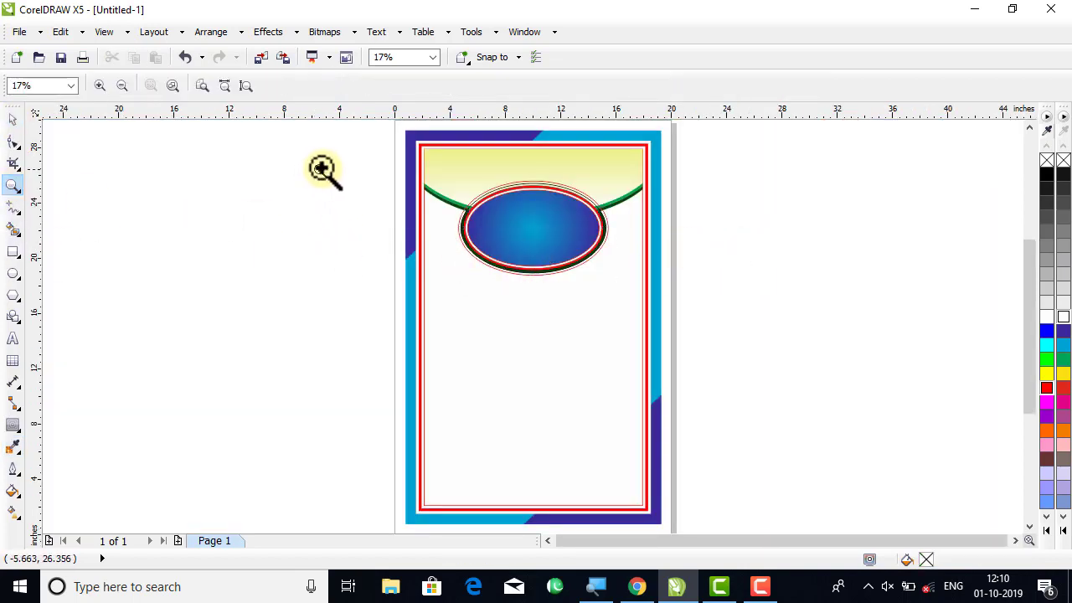
pyautogui.moveTo(327, 169); pyautogui.dragTo(727, 312)
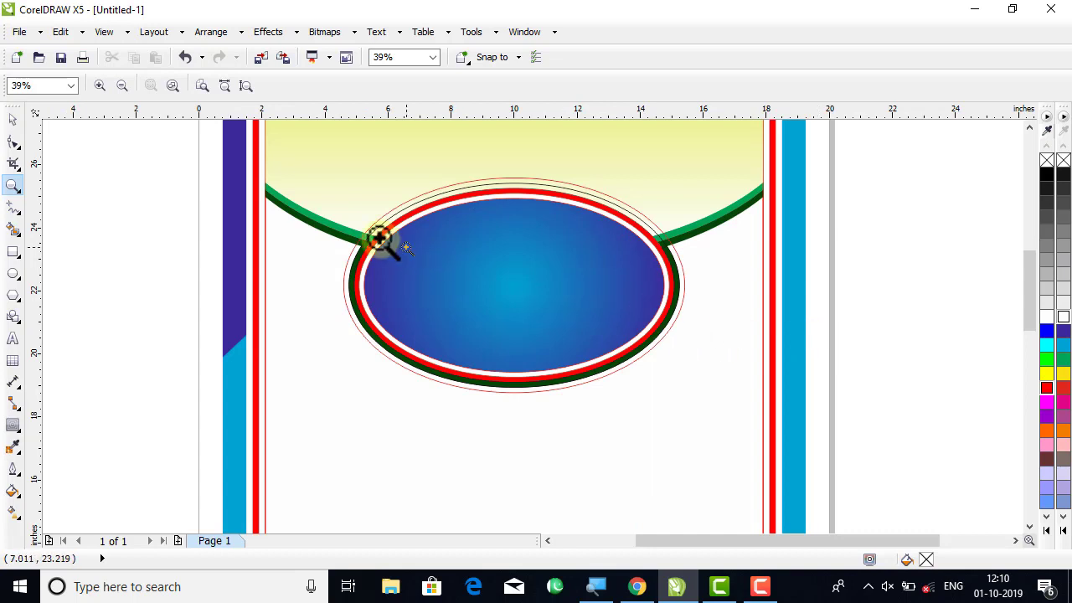
pyautogui.click(12, 120)
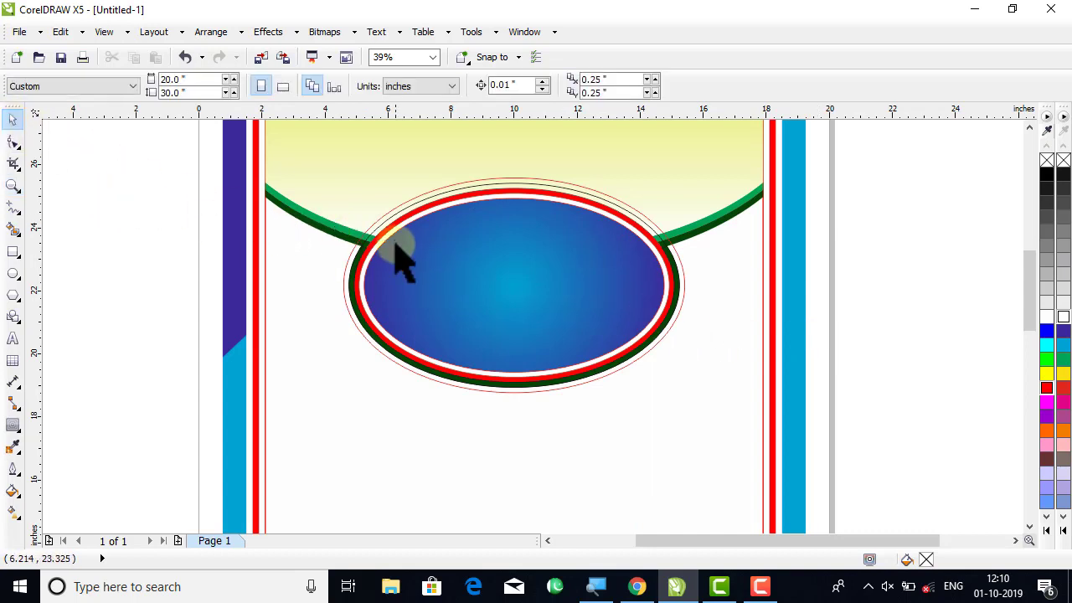
pyautogui.moveTo(381, 238); pyautogui.dragTo(590, 293)
pyautogui.press('Escape')
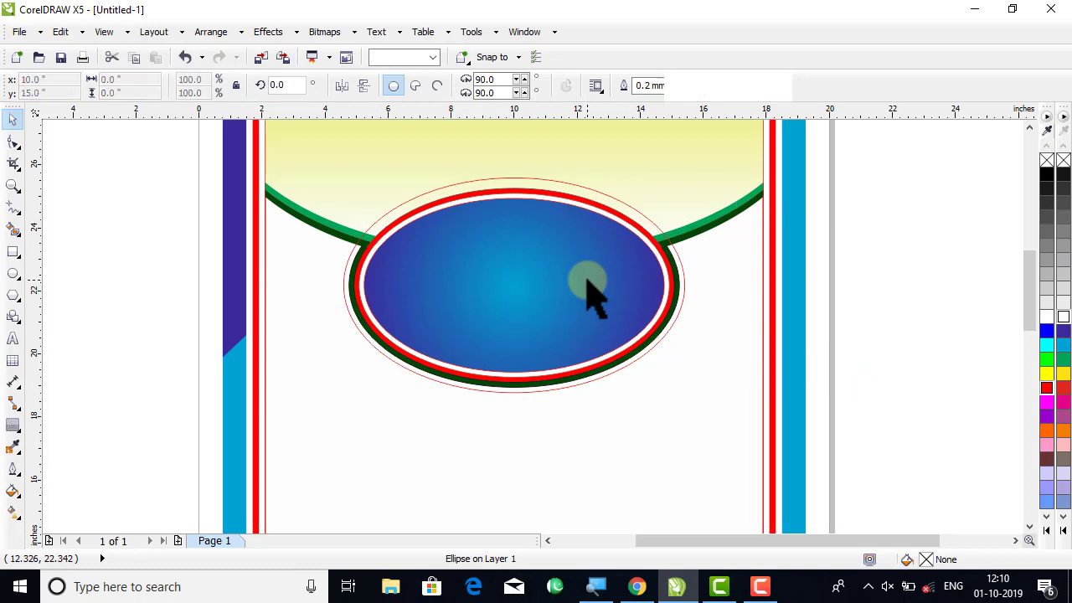
pyautogui.press('Escape')
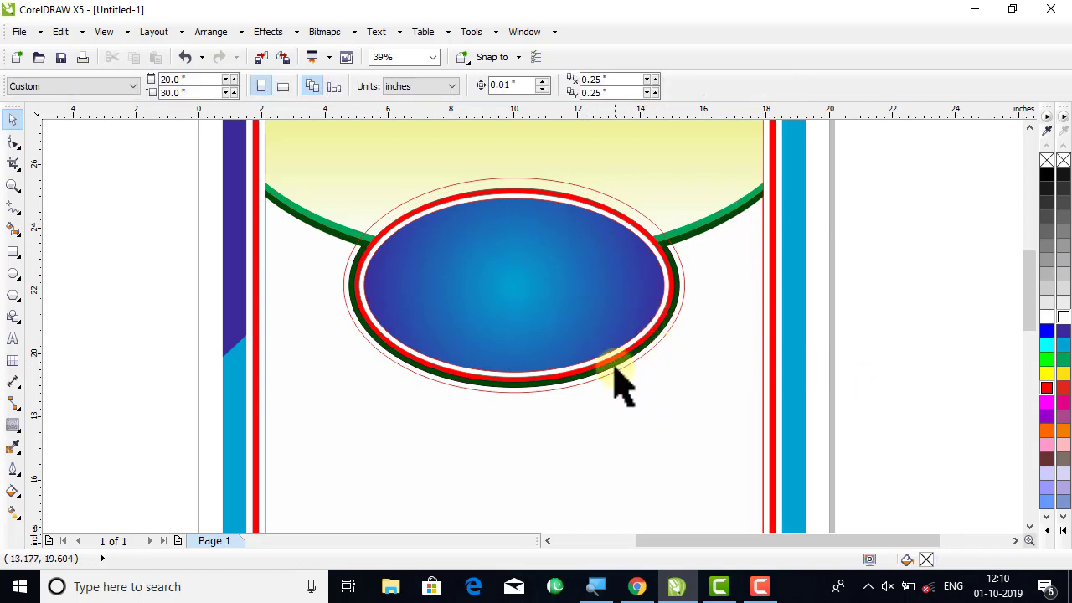
# - Try to move the dark green crescent, undo it, and select the outermost red-outlined ellipse
pyautogui.moveTo(618, 385); pyautogui.dragTo(649, 371)
pyautogui.press('Escape')
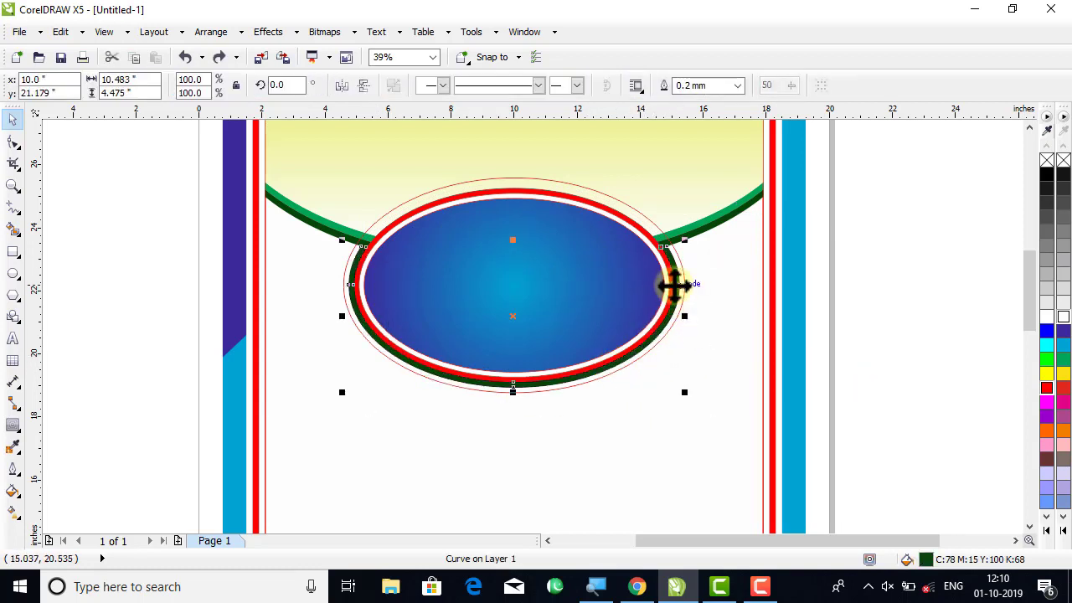
pyautogui.click(560, 192)
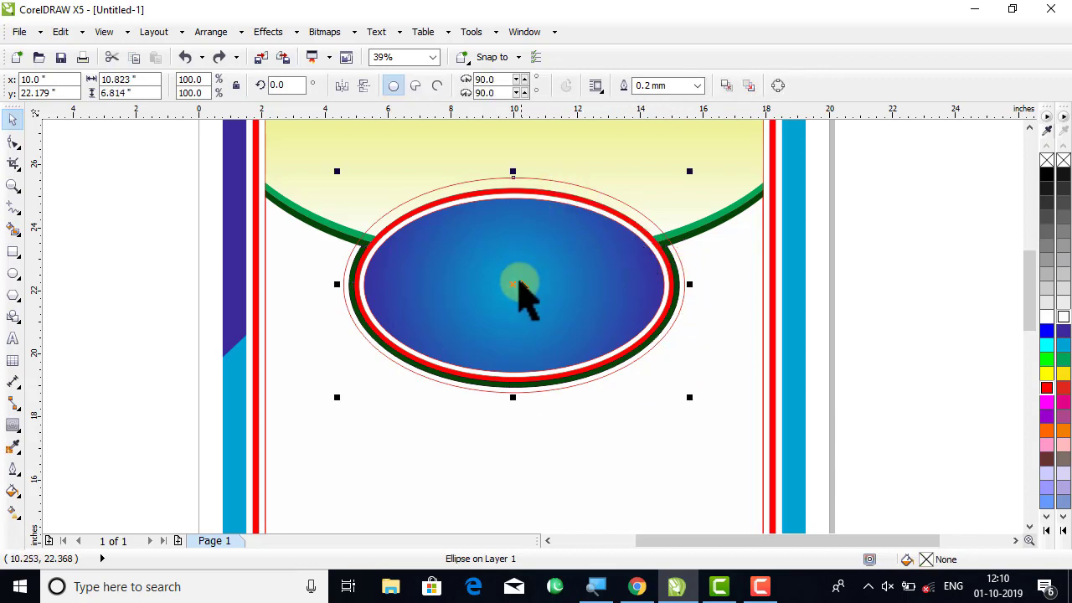
# - Draw a rectangle about 3.8 by 4.3 inches below the blue oval, against the inner left border line, and shift it slightly upward
pyautogui.moveTo(512, 283); pyautogui.dragTo(542, 295)
pyautogui.hotkey('ctrl', 'z')
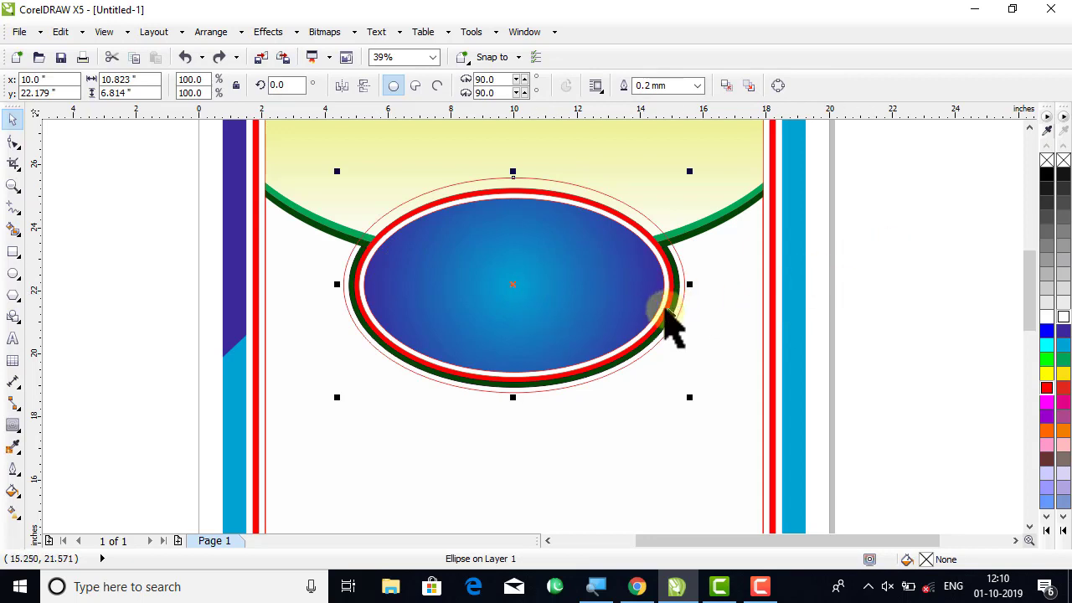
pyautogui.click(12, 251)
pyautogui.moveTo(265, 377); pyautogui.dragTo(385, 511)
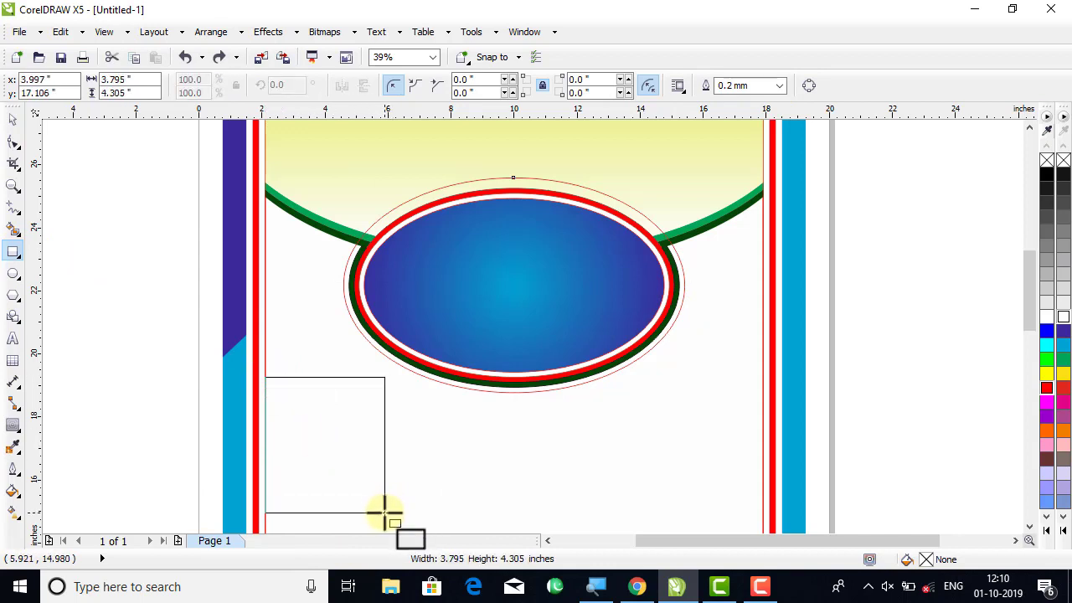
pyautogui.moveTo(384, 512); pyautogui.dragTo(385, 512)
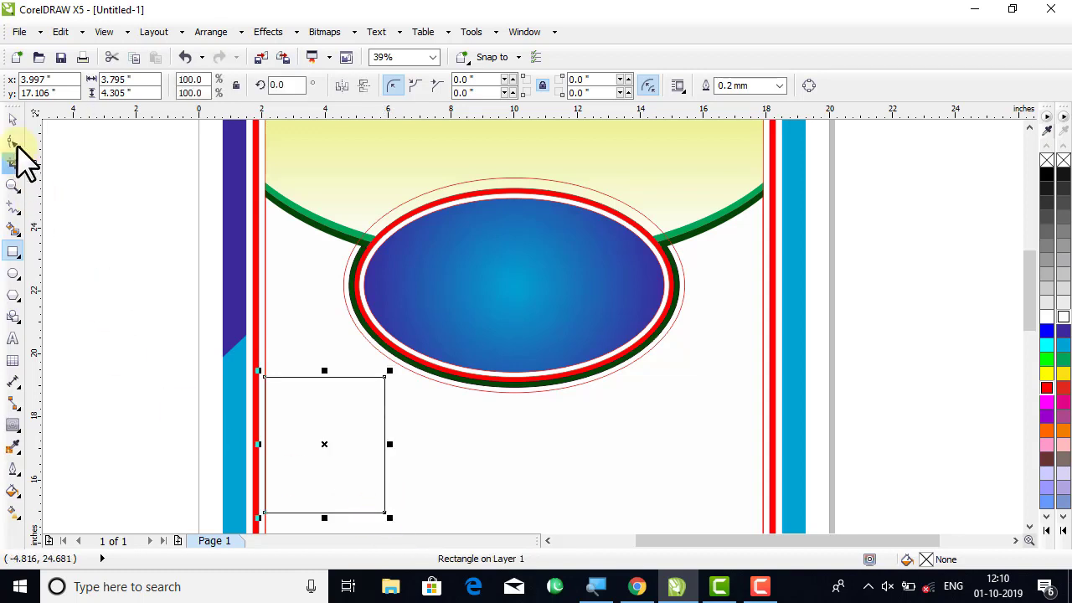
pyautogui.click(13, 118)
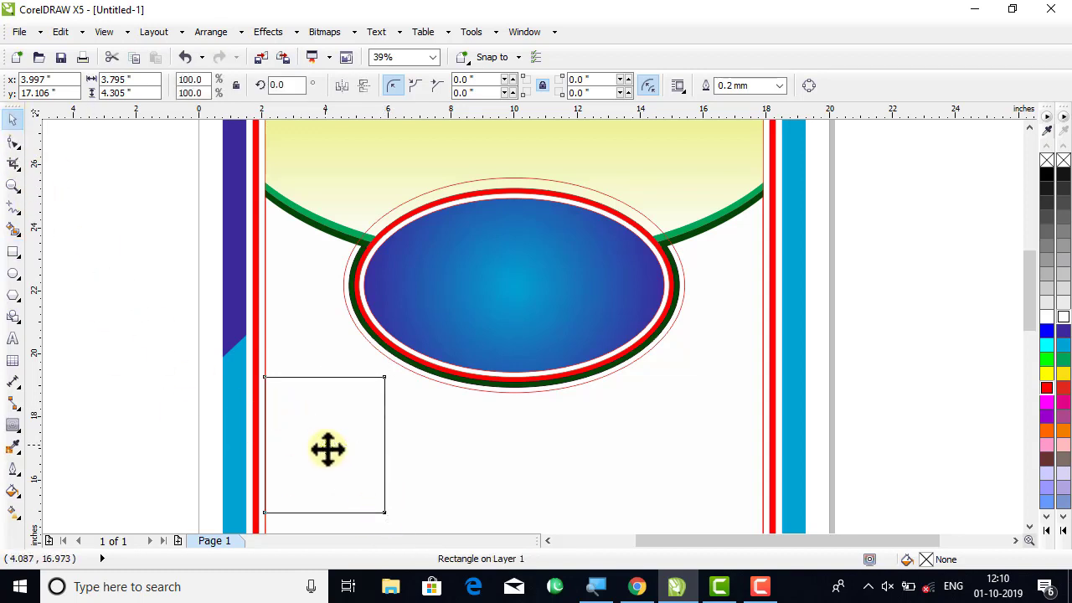
pyautogui.moveTo(328, 449); pyautogui.dragTo(309, 438)
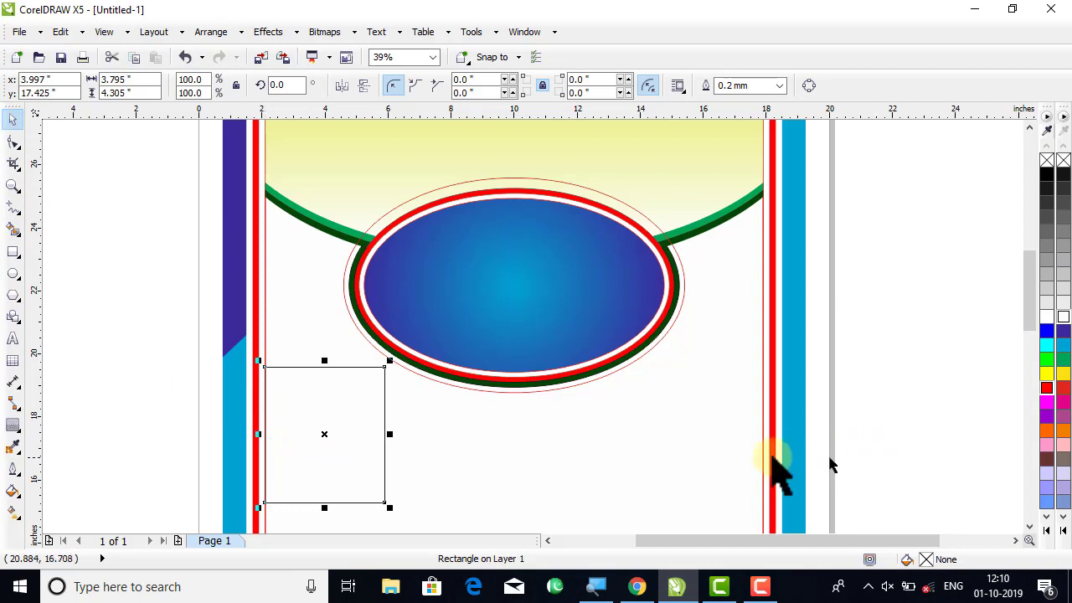
# - Fill the new rectangle with a radial gradient from white at the centre to light yellow at the edges
pyautogui.click(12, 508)
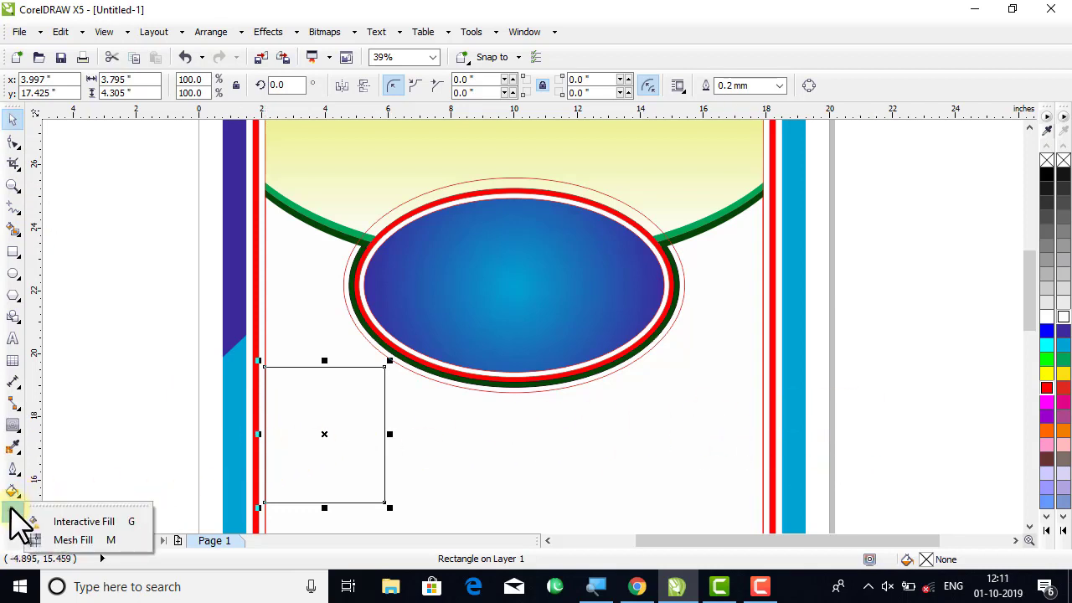
pyautogui.click(77, 522)
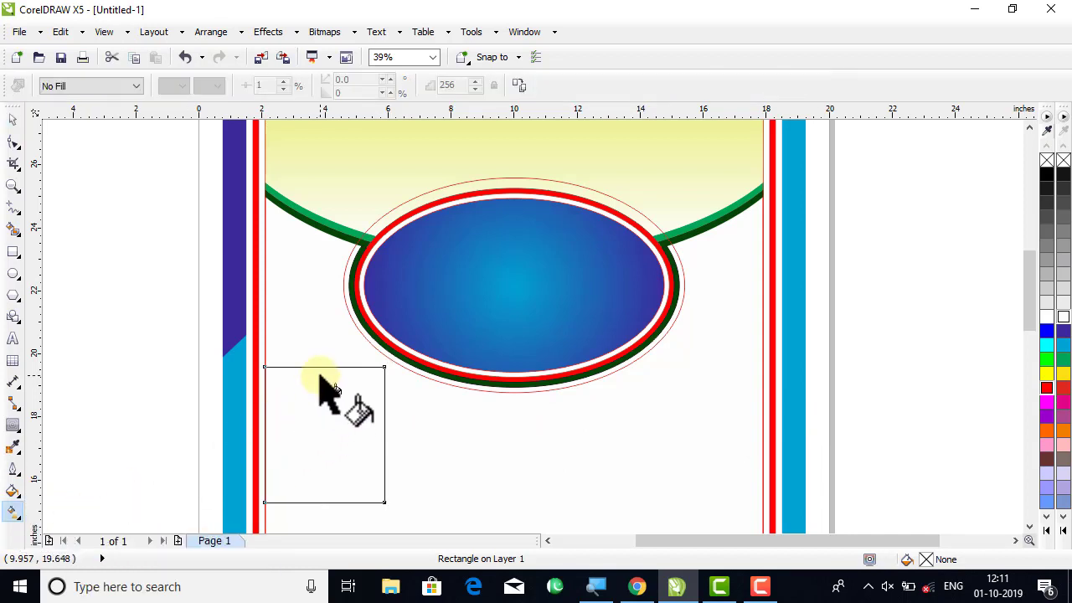
pyautogui.moveTo(319, 375); pyautogui.dragTo(319, 502)
pyautogui.click(102, 87)
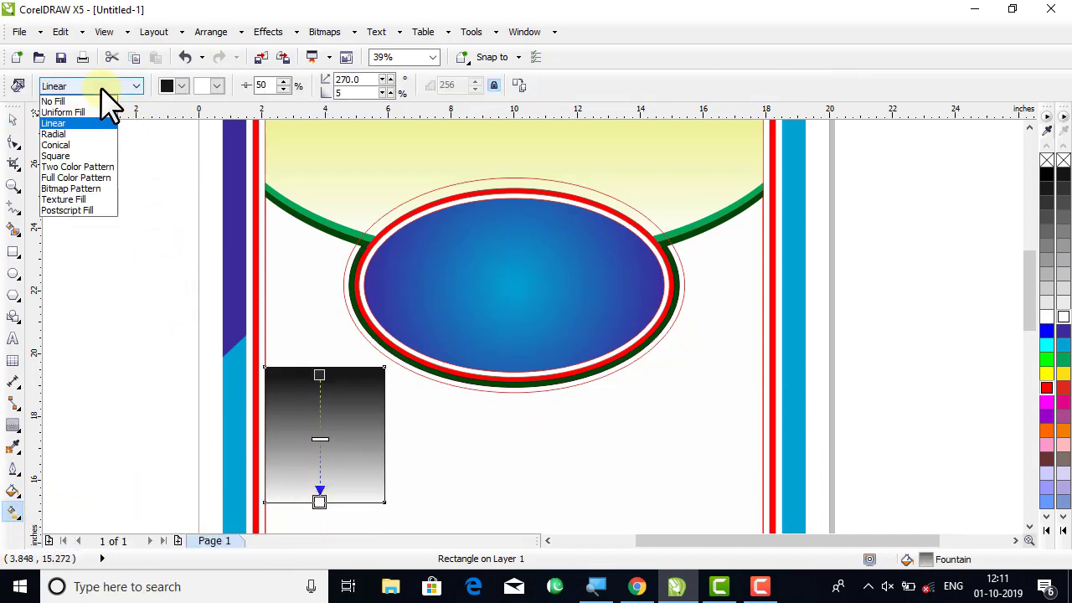
pyautogui.click(55, 134)
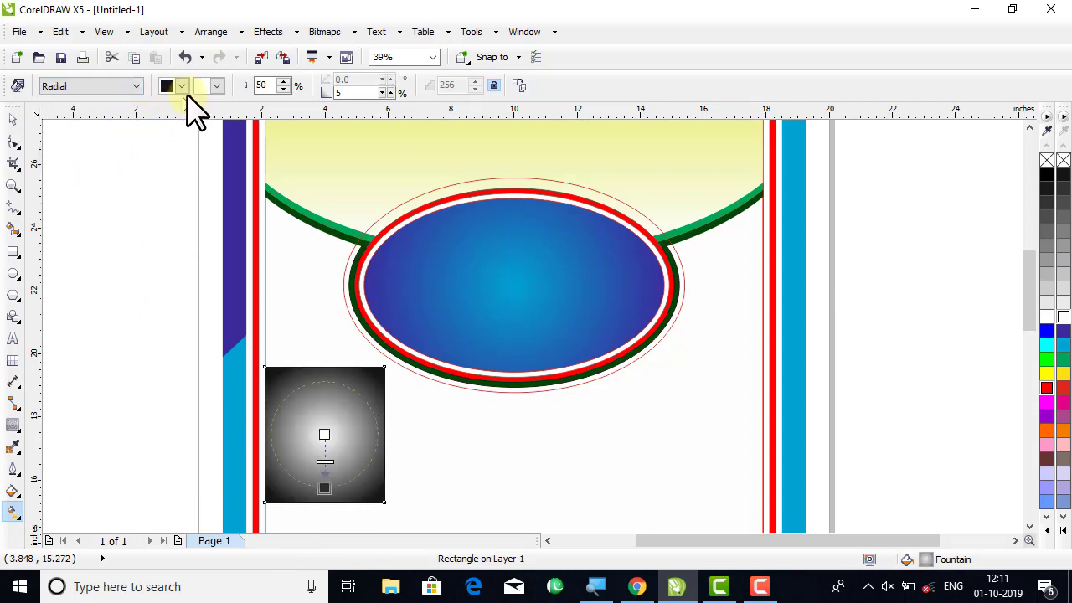
pyautogui.click(181, 85)
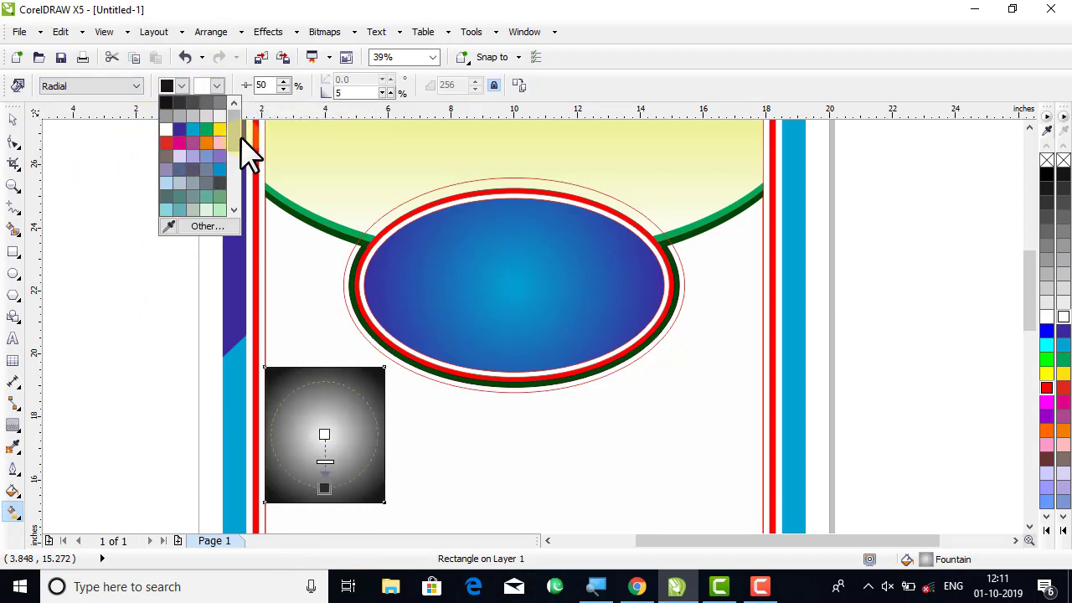
pyautogui.scroll(-3, 235, 168)
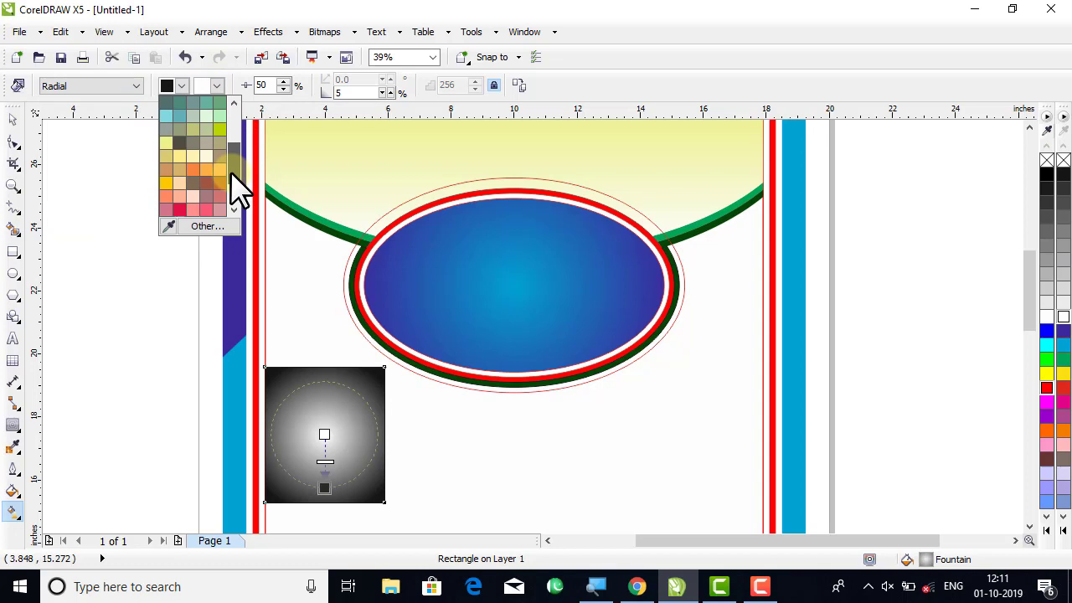
pyautogui.click(178, 157)
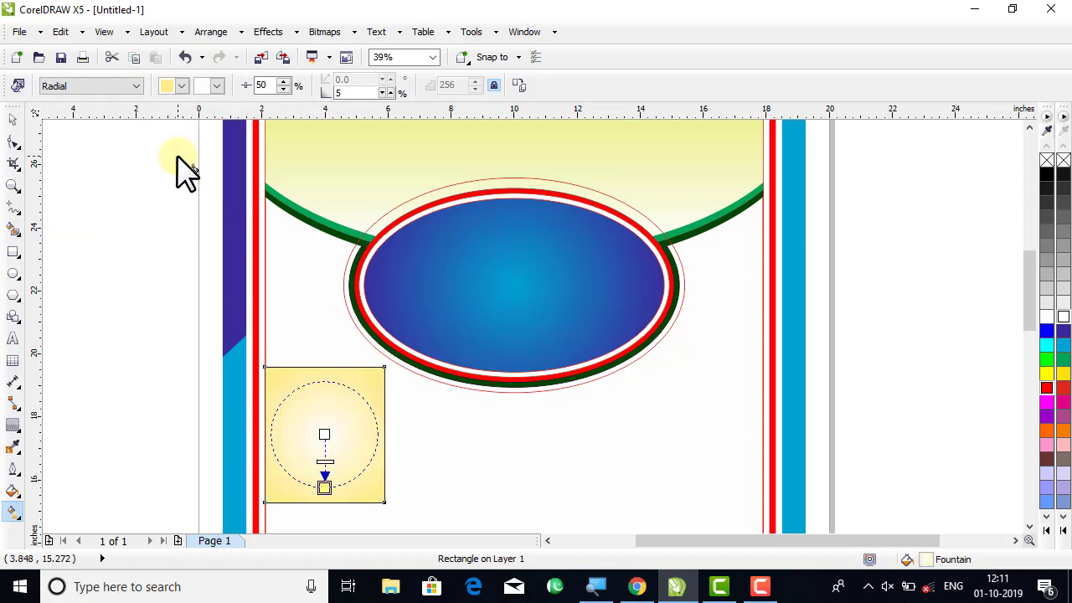
# - Give the yellow rectangle a red outline 1.0 mm wide
pyautogui.click(13, 120)
pyautogui.click(311, 390)
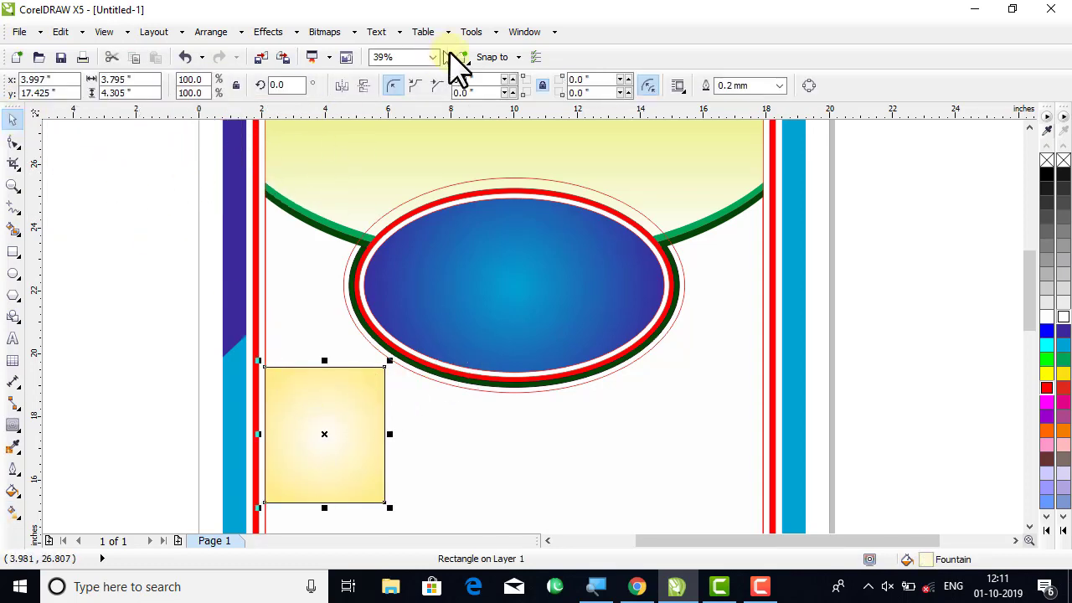
pyautogui.click(780, 87)
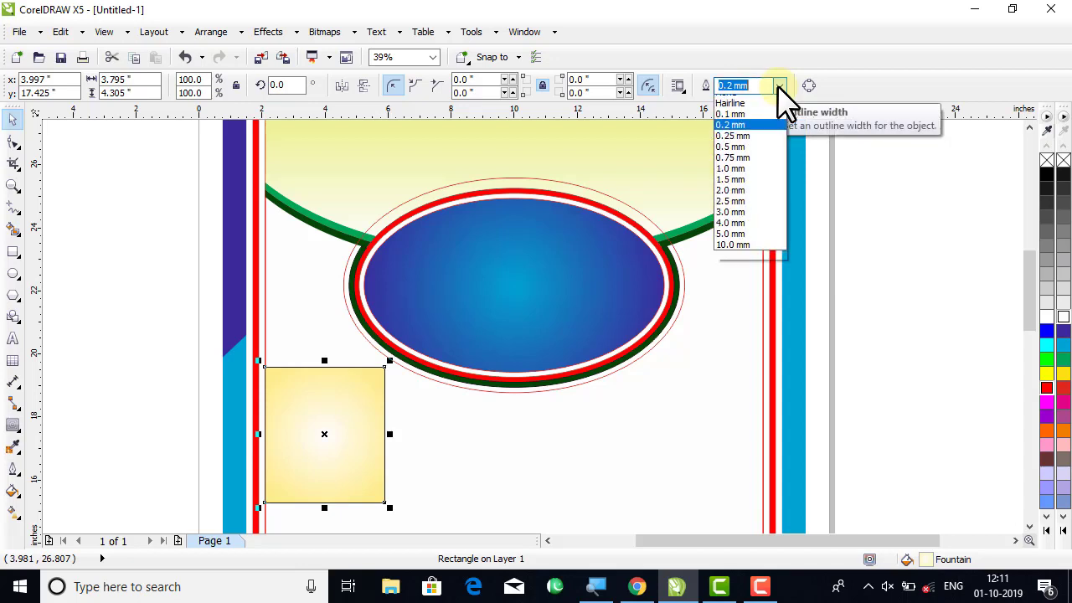
pyautogui.click(760, 178)
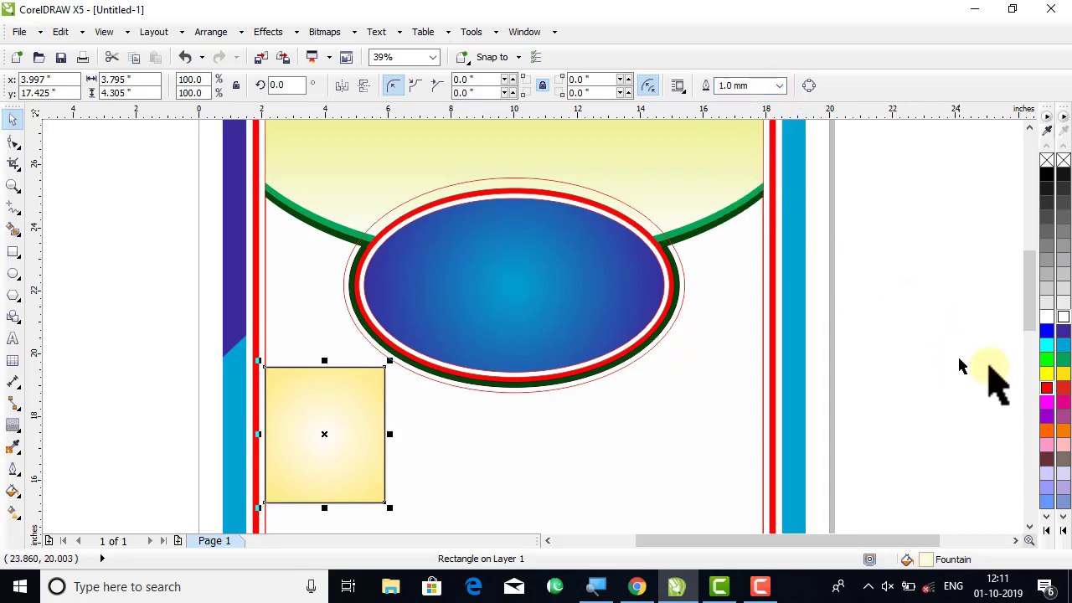
pyautogui.rightClick(1046, 388)
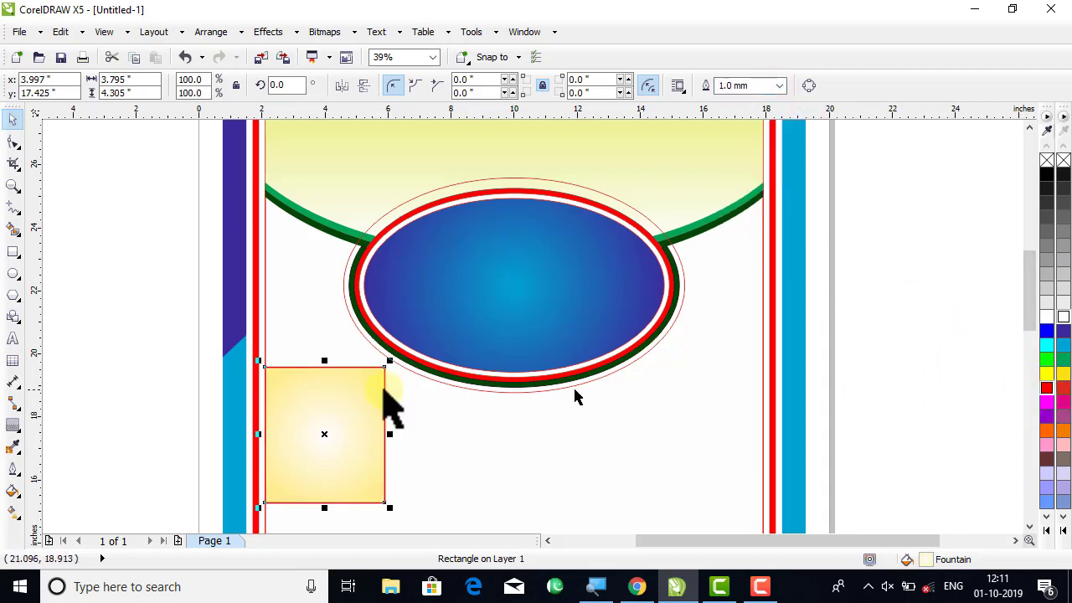
# - Mirror a copy of the yellow rectangle to its right and repeat the duplication twice, forming a row of four adjoining panels
pyautogui.click(179, 323)
pyautogui.click(304, 447)
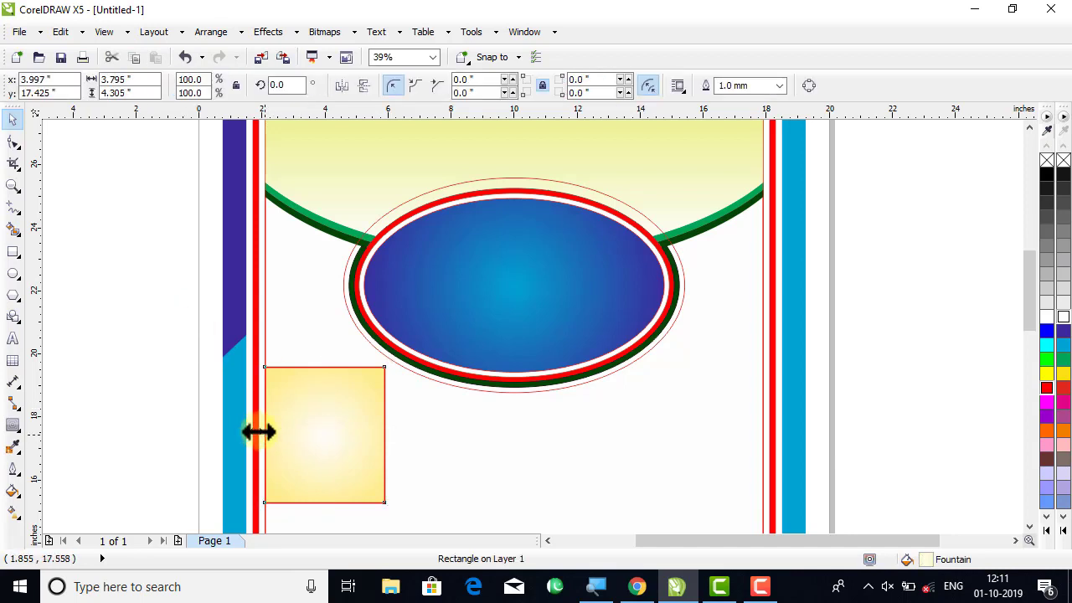
pyautogui.moveTo(258, 433); pyautogui.dragTo(427, 475)
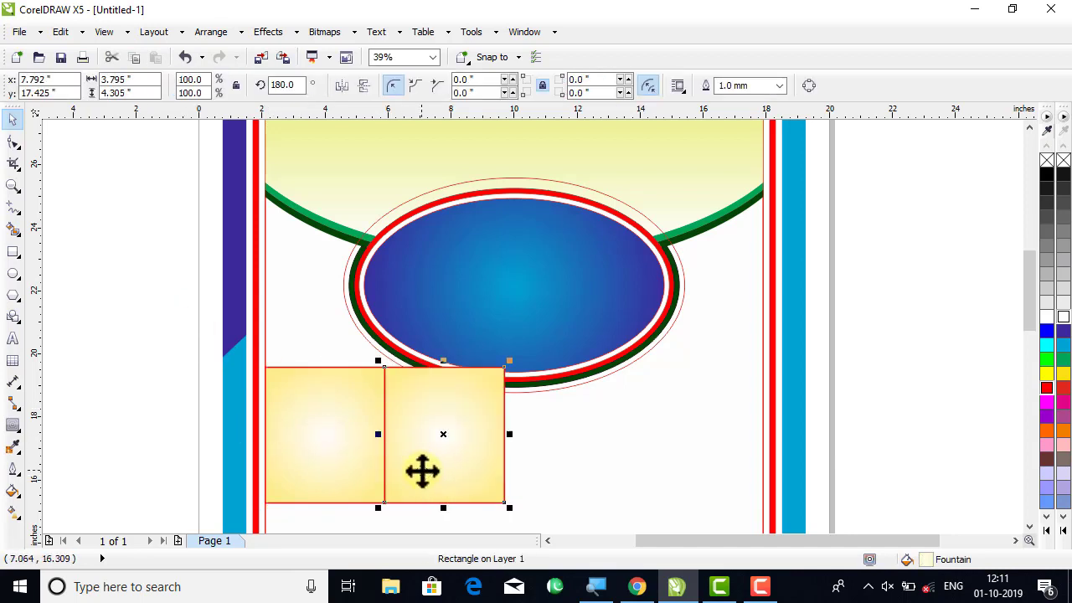
pyautogui.hotkey('ctrl', 'r')
pyautogui.hotkey('ctrl', 'r')
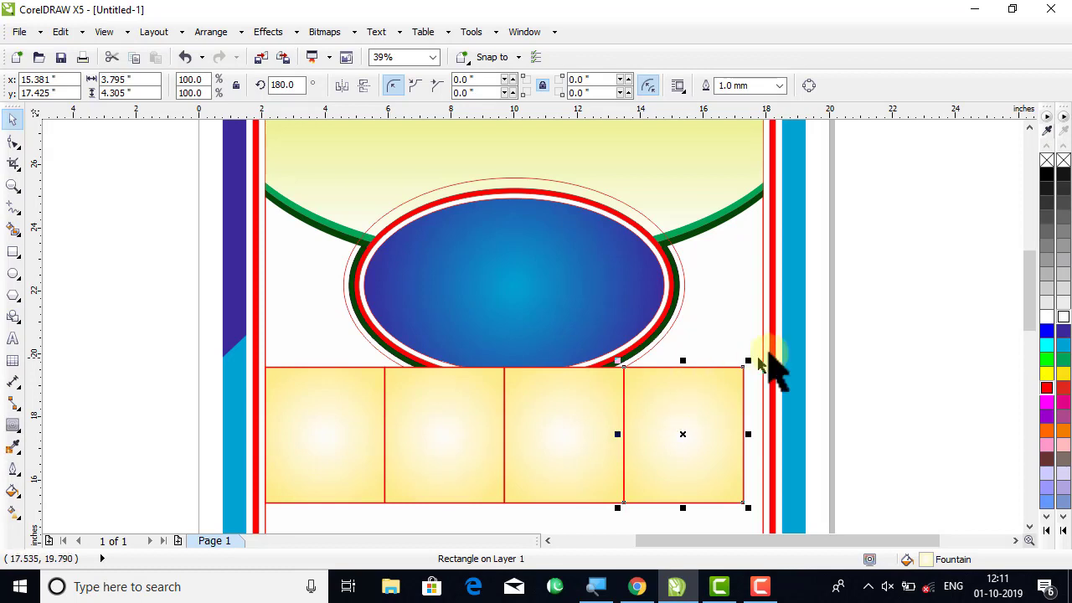
# - Select the four panels and scale them to about 15.8 by 4.48 inches, spanning the width between the inner border lines
pyautogui.click(898, 310)
pyautogui.moveTo(898, 310); pyautogui.dragTo(187, 508)
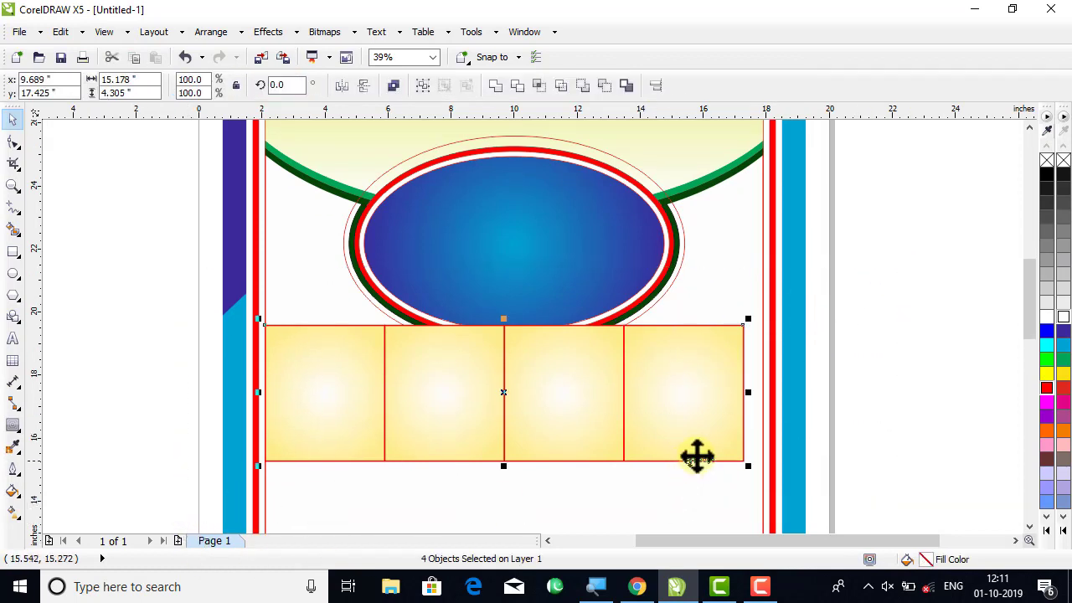
pyautogui.moveTo(749, 472); pyautogui.dragTo(765, 479)
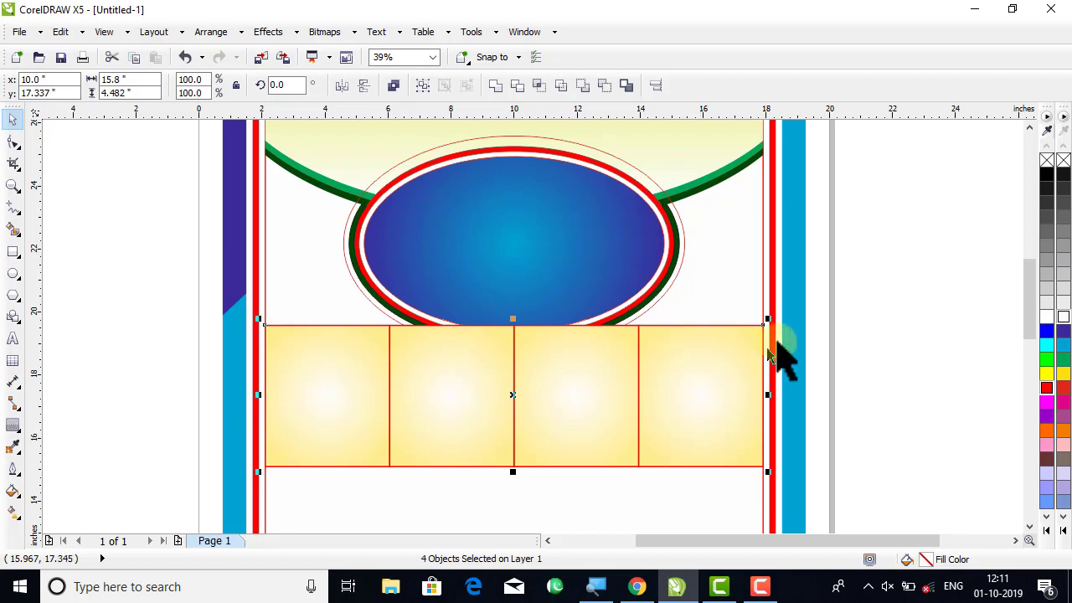
# - Try stretching the row of four panels downward to about 4.89 inches high, and undo the stretch
pyautogui.click(886, 291)
pyautogui.moveTo(887, 302); pyautogui.dragTo(227, 479)
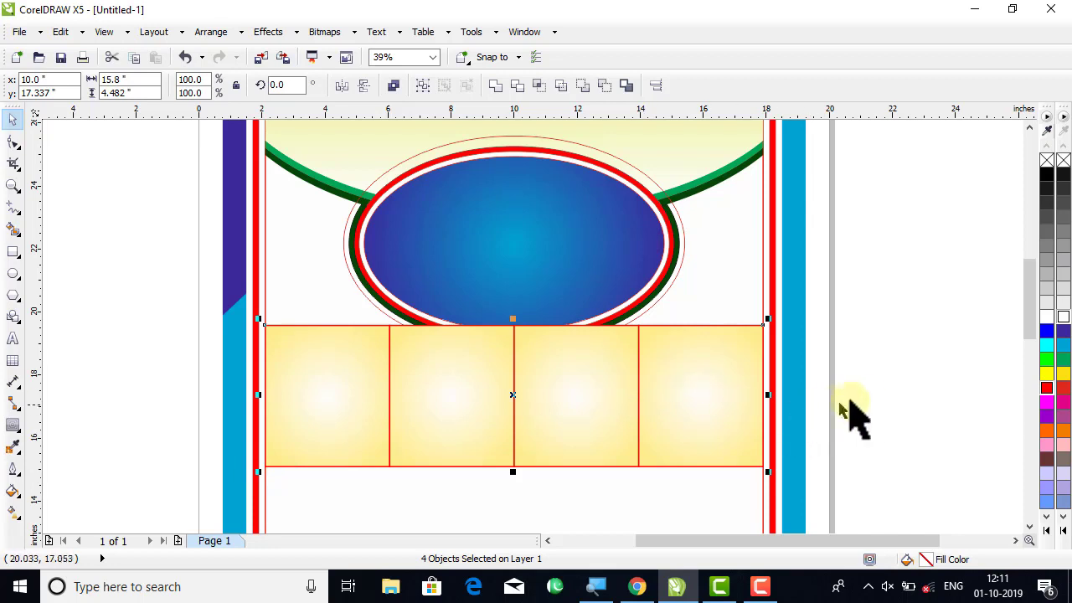
pyautogui.moveTo(824, 304); pyautogui.dragTo(246, 501)
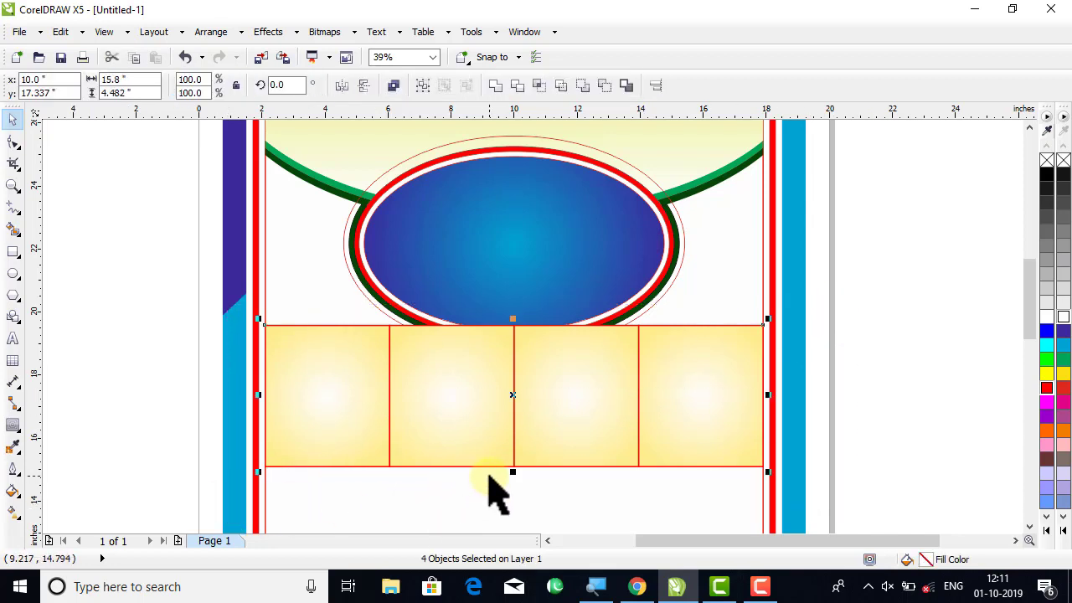
pyautogui.moveTo(513, 469); pyautogui.dragTo(511, 479)
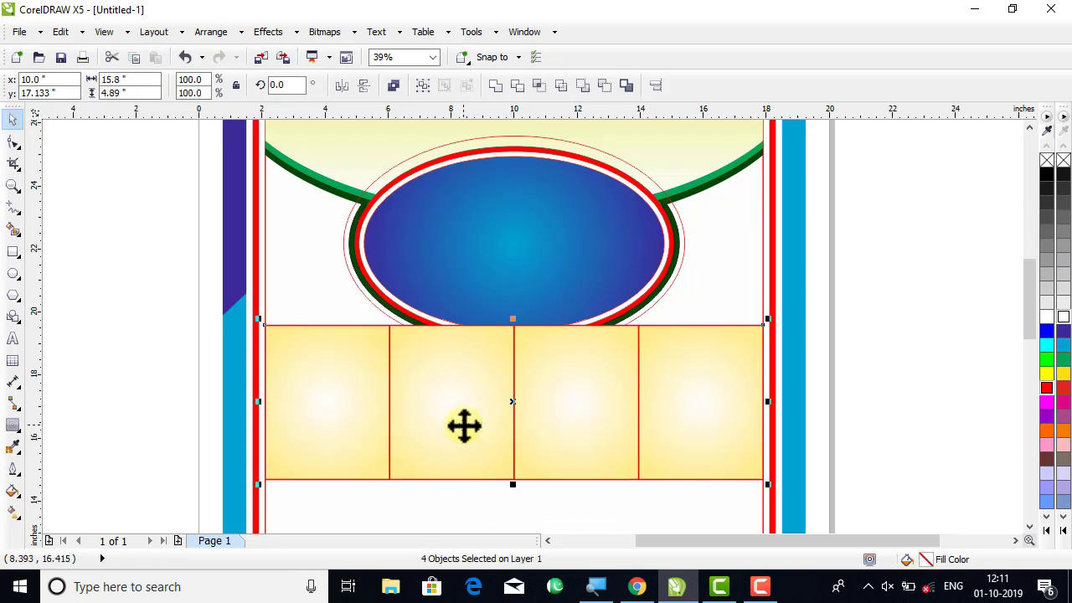
pyautogui.moveTo(886, 271); pyautogui.dragTo(232, 510)
pyautogui.hotkey('ctrl', 'z')
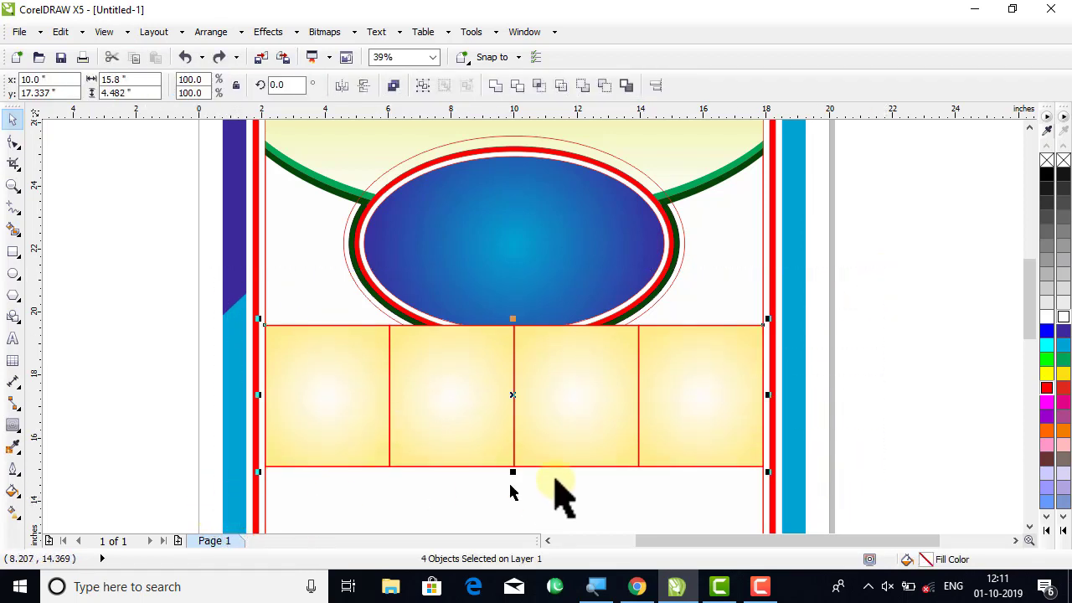
pyautogui.click(861, 390)
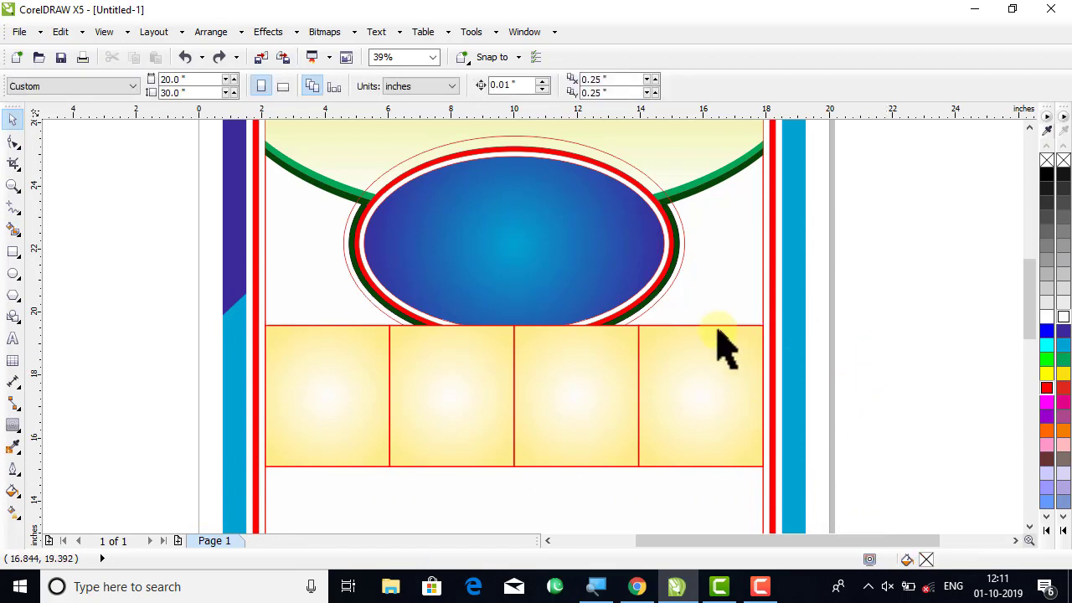
# - Group the four yellow panels into one object
pyautogui.click(670, 293)
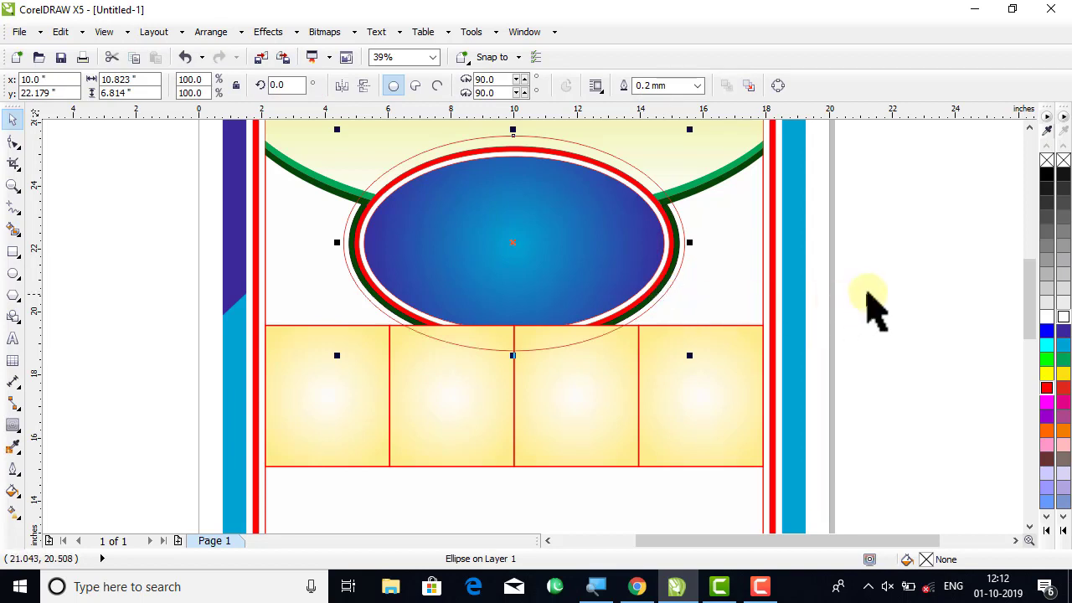
pyautogui.moveTo(876, 276); pyautogui.dragTo(188, 514)
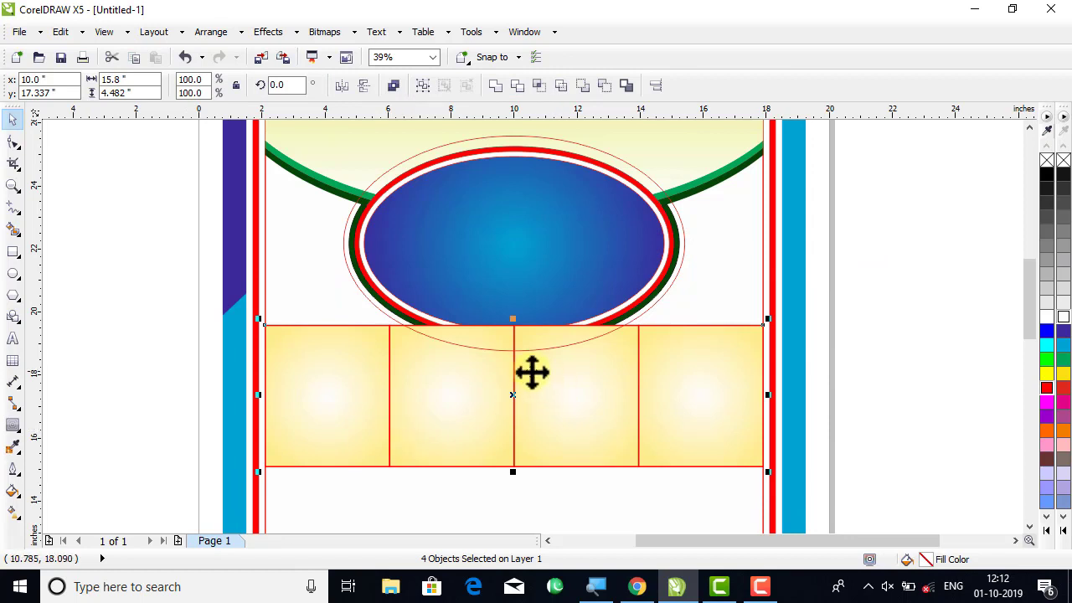
pyautogui.hotkey('ctrl', 'g')
pyautogui.click(821, 319)
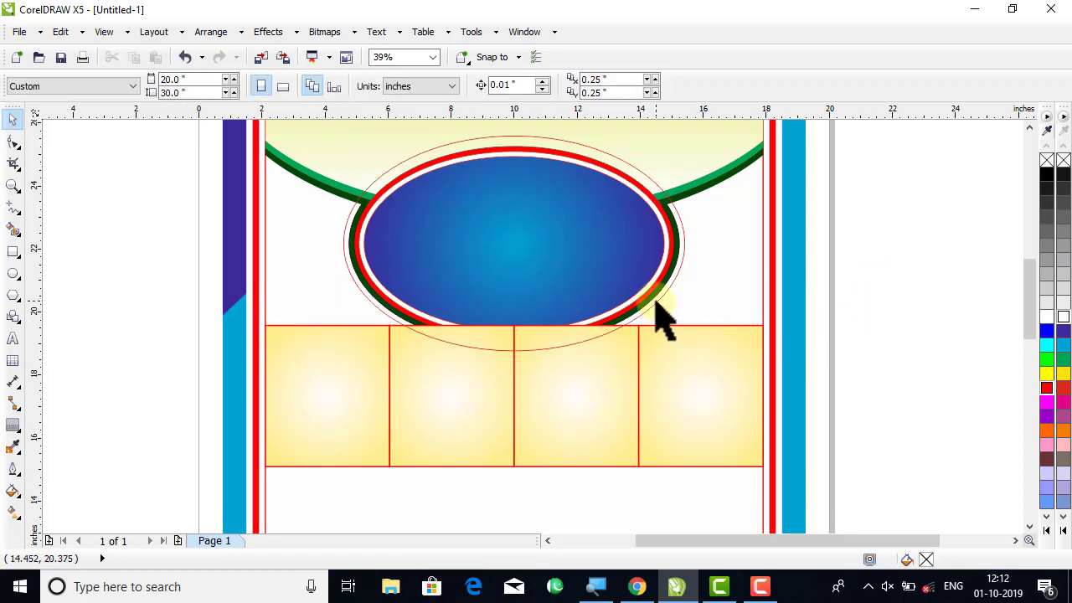
# - Enlarge the thin outer ellipse from its centre to about 11.13 by 7.01 inches and use it to trim the panel group
pyautogui.click(654, 307)
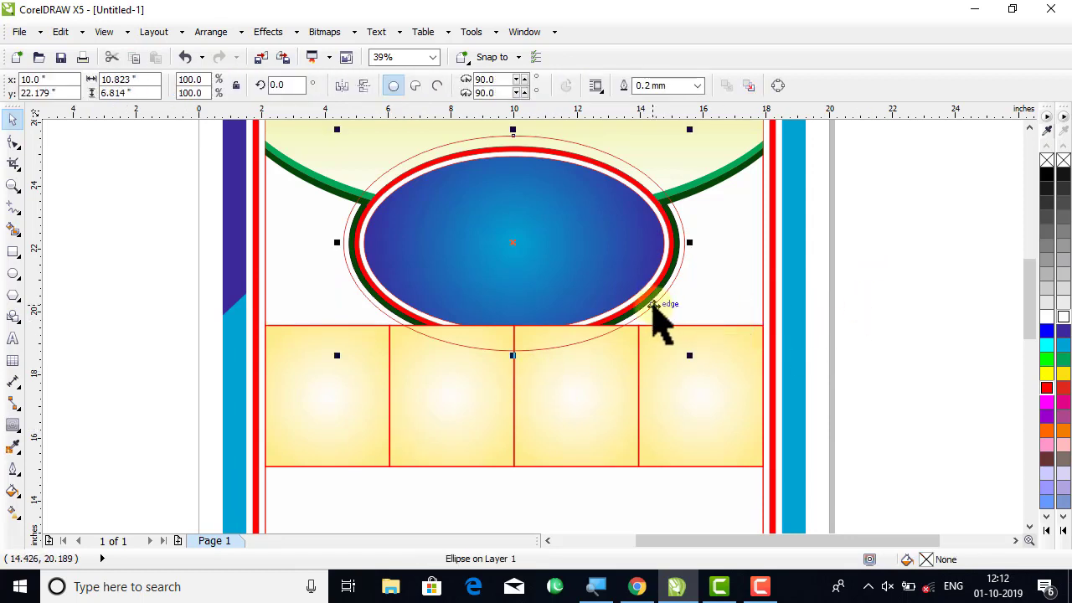
pyautogui.moveTo(691, 360); pyautogui.dragTo(696, 363)
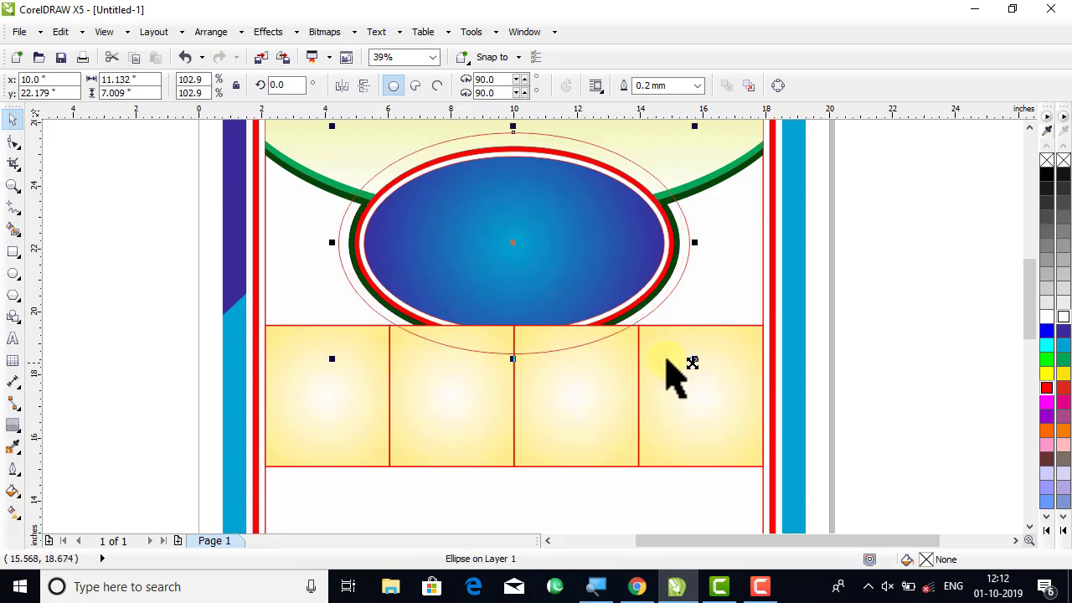
pyautogui.keyDown('shift'); pyautogui.click(602, 402); pyautogui.keyUp('shift')
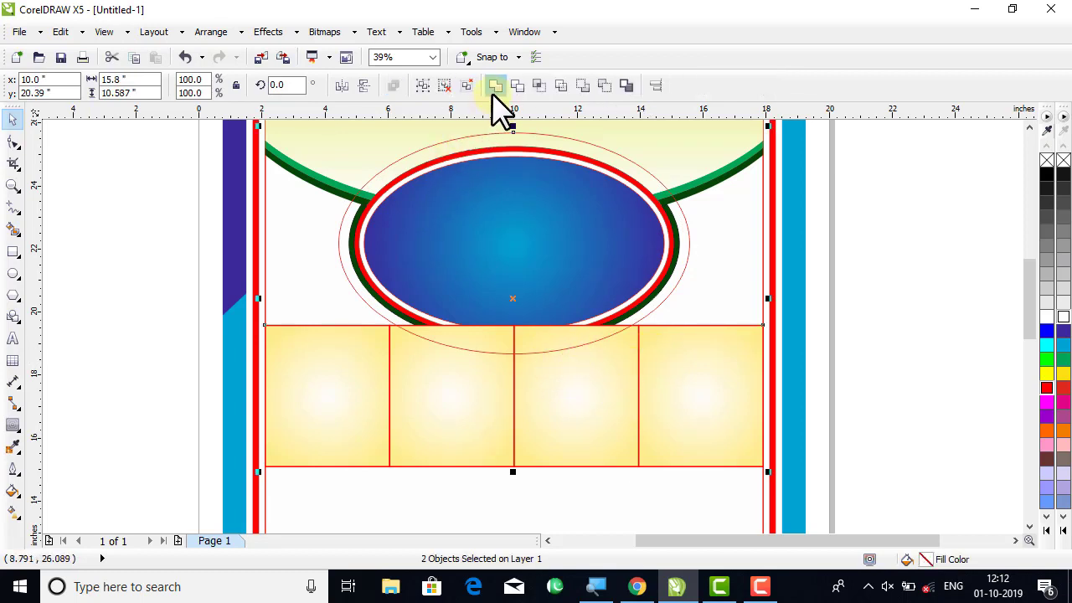
pyautogui.click(517, 85)
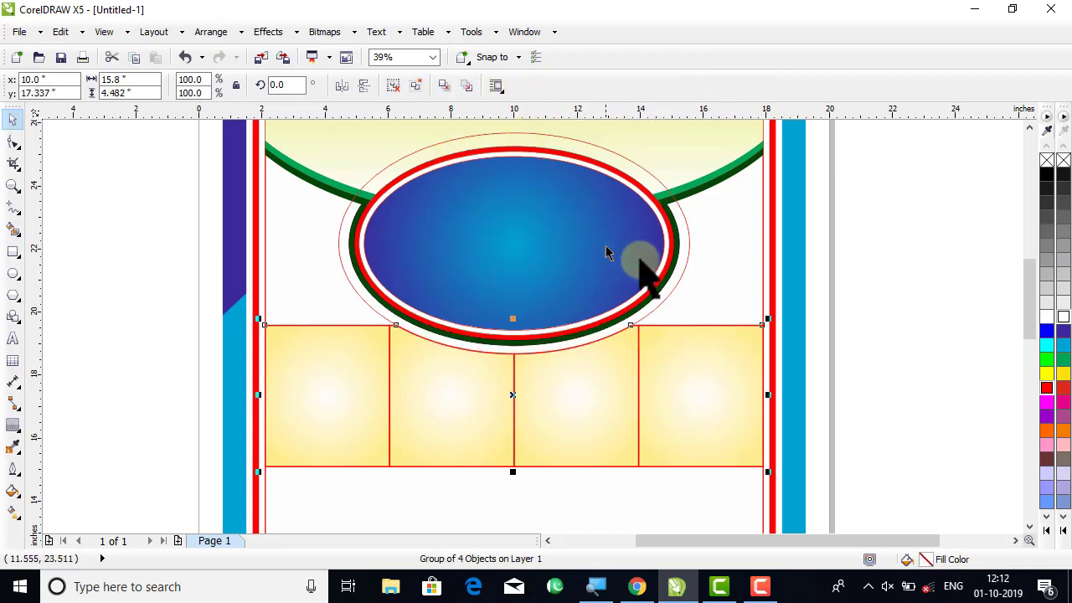
# - Delete the thin outer ellipse around the blue oval
pyautogui.click(861, 311)
pyautogui.click(679, 283)
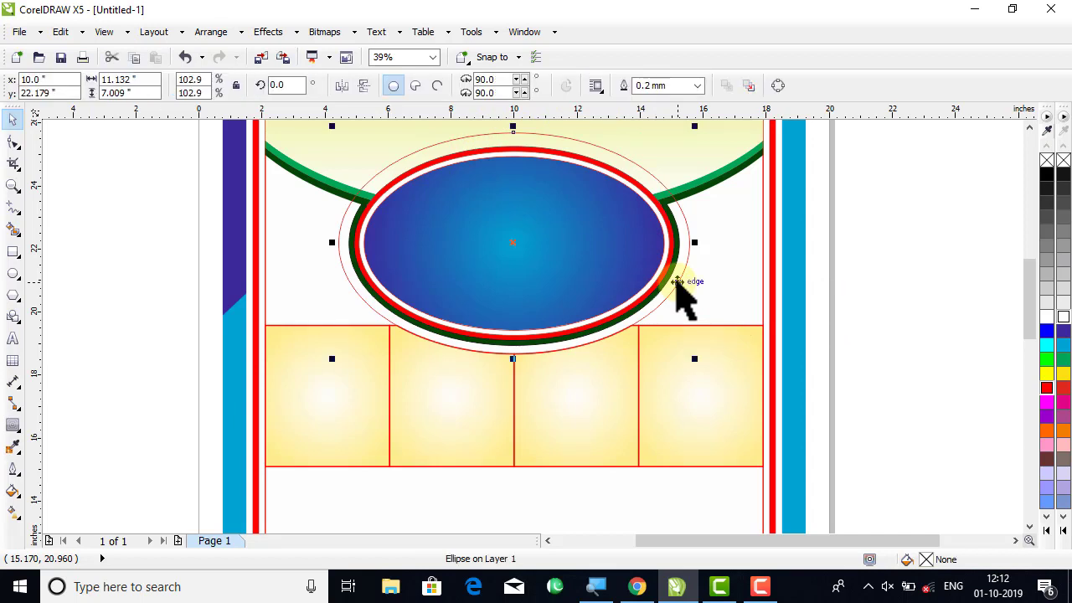
pyautogui.press('Delete')
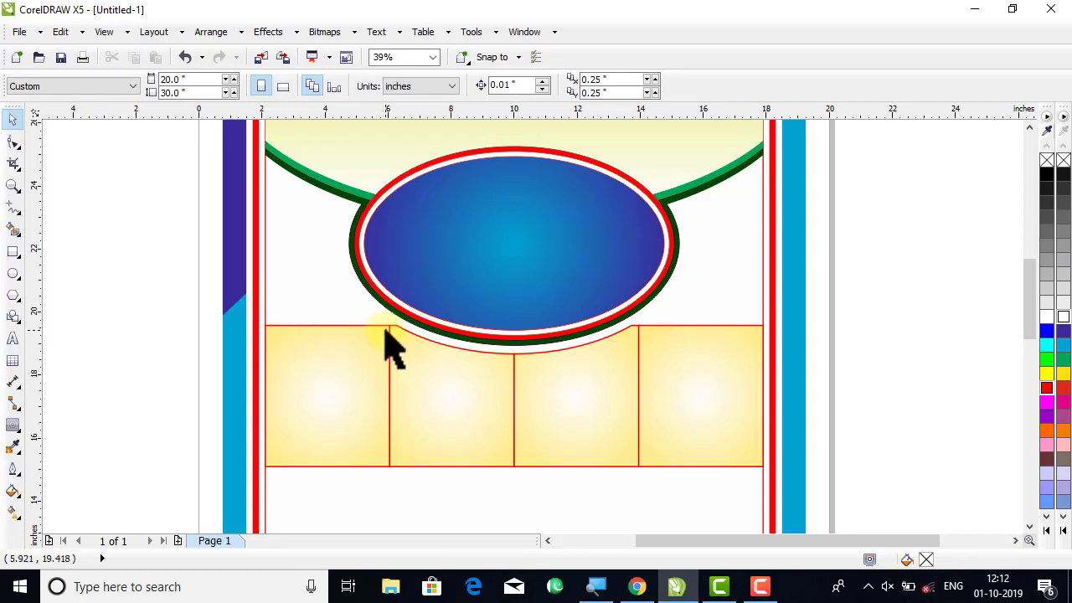
# - Ungroup the row of four yellow panels
pyautogui.click(293, 373)
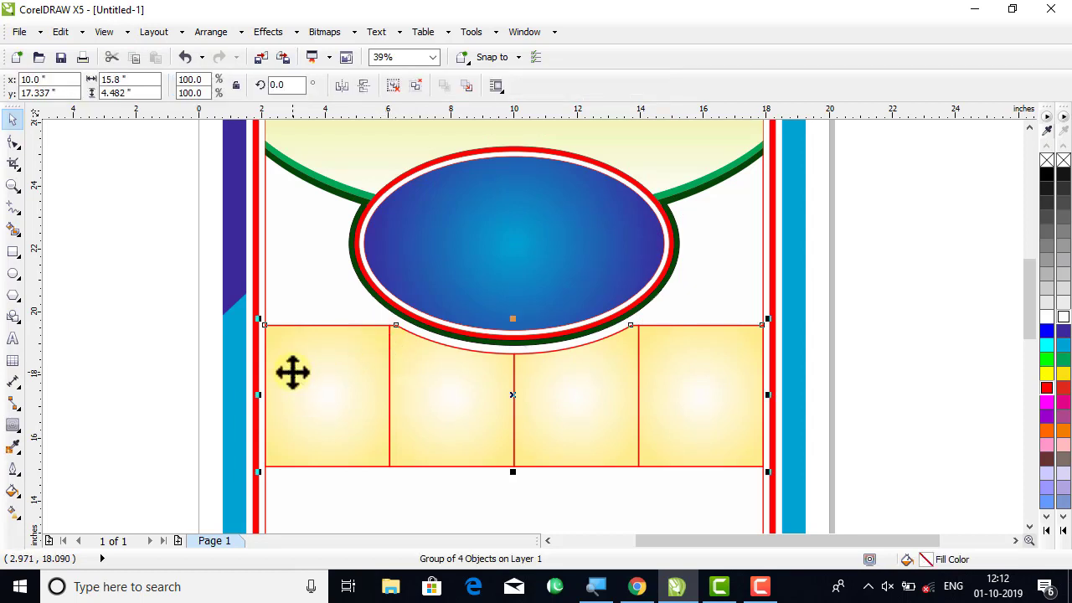
pyautogui.click(392, 86)
pyautogui.click(164, 287)
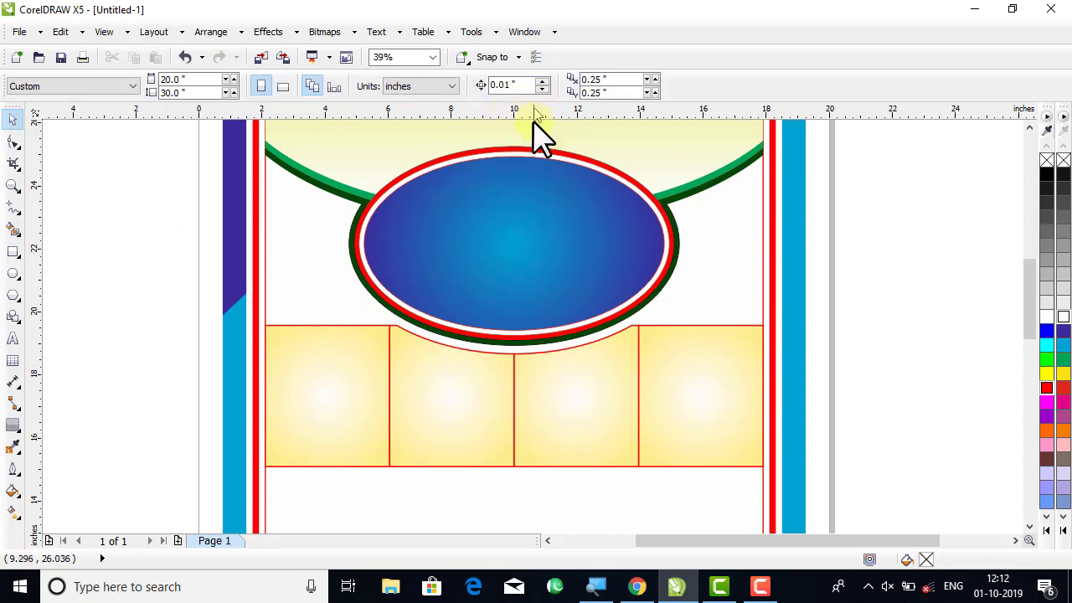
# - Add a horizontal guideline at about 18.5 inches and slope the leftmost panel's top edge down to it by replacing its outer upper corner node
pyautogui.click(525, 359)
pyautogui.click(335, 358)
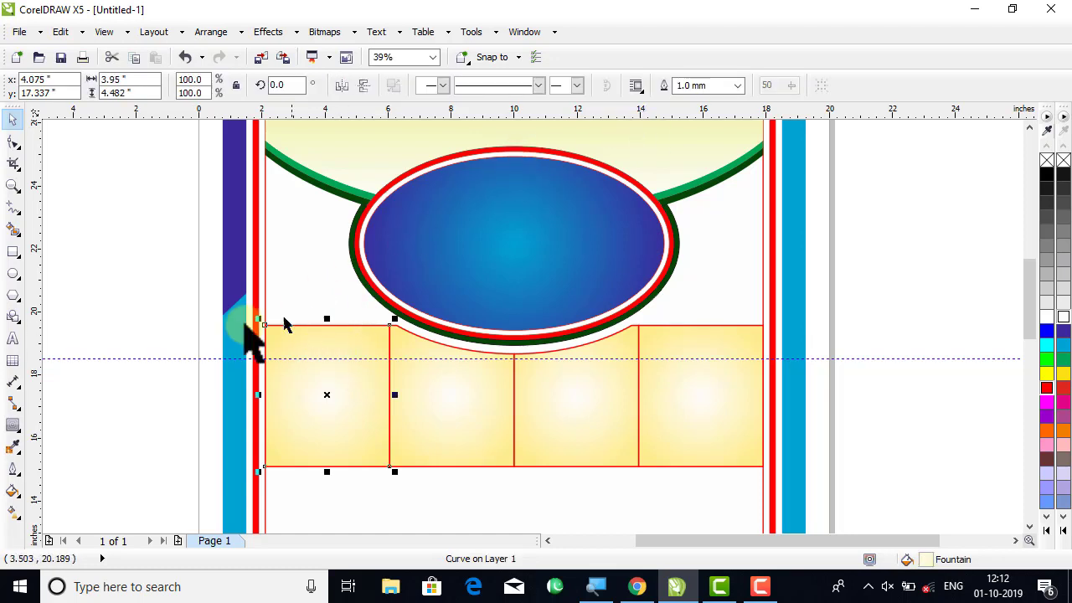
pyautogui.click(13, 144)
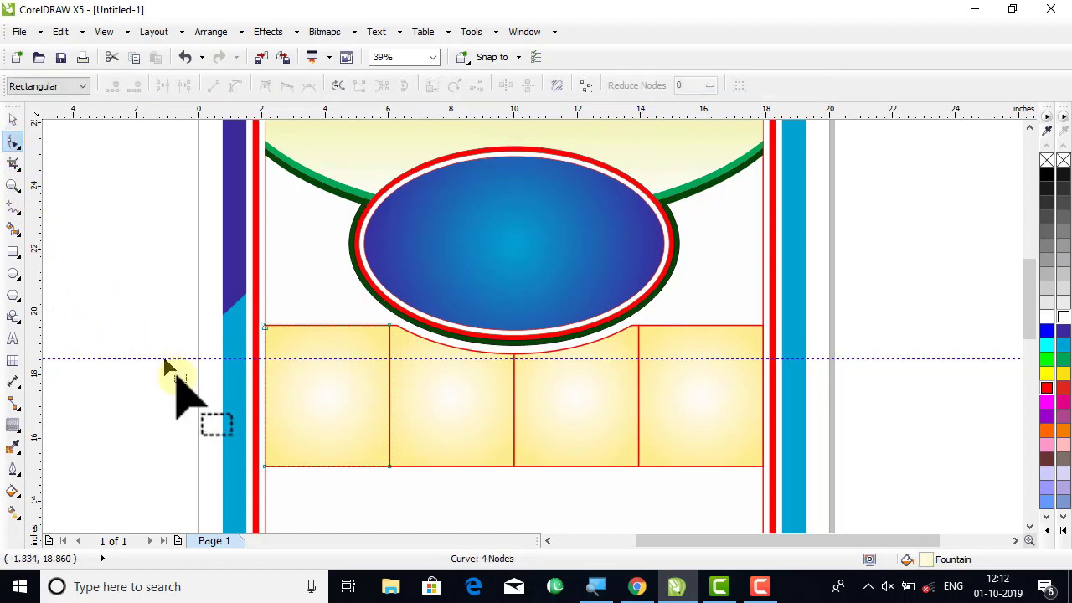
pyautogui.doubleClick(261, 359)
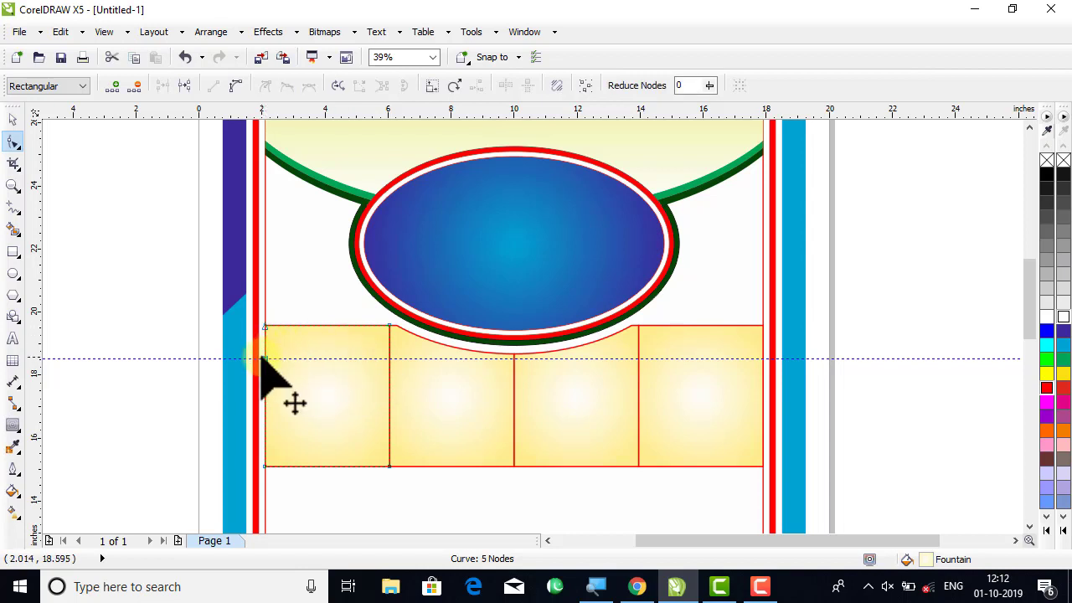
pyautogui.click(265, 328)
pyautogui.press('Delete')
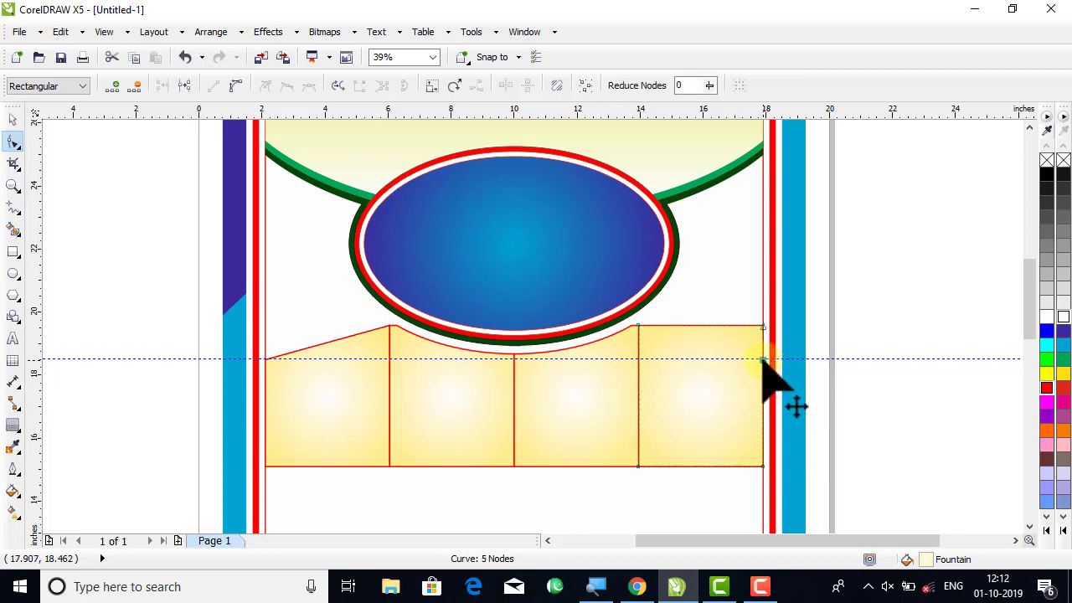
# - Slope the rightmost panel's top edge down to the guideline by deleting its outer upper corner node
pyautogui.click(762, 326)
pyautogui.press('Delete')
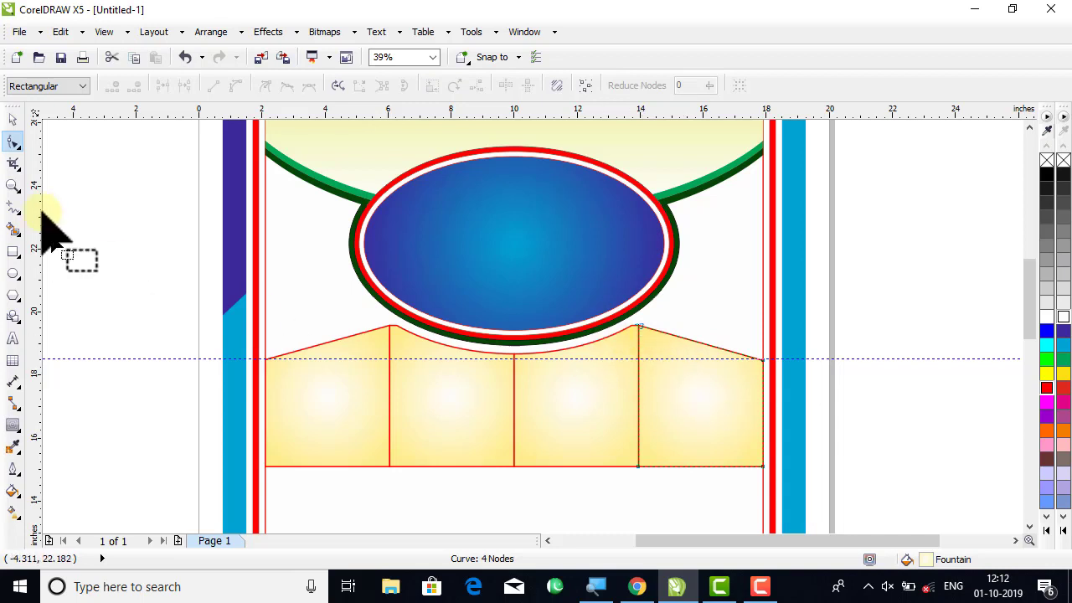
pyautogui.click(13, 120)
# - Delete the horizontal guideline crossing the yellow panels
pyautogui.click(858, 377)
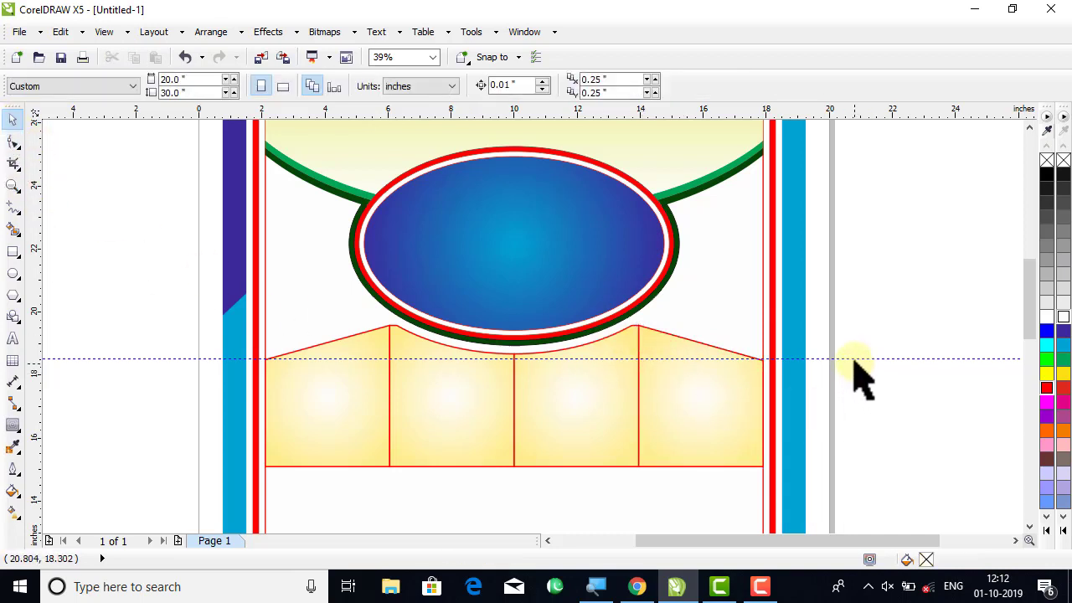
pyautogui.click(853, 359)
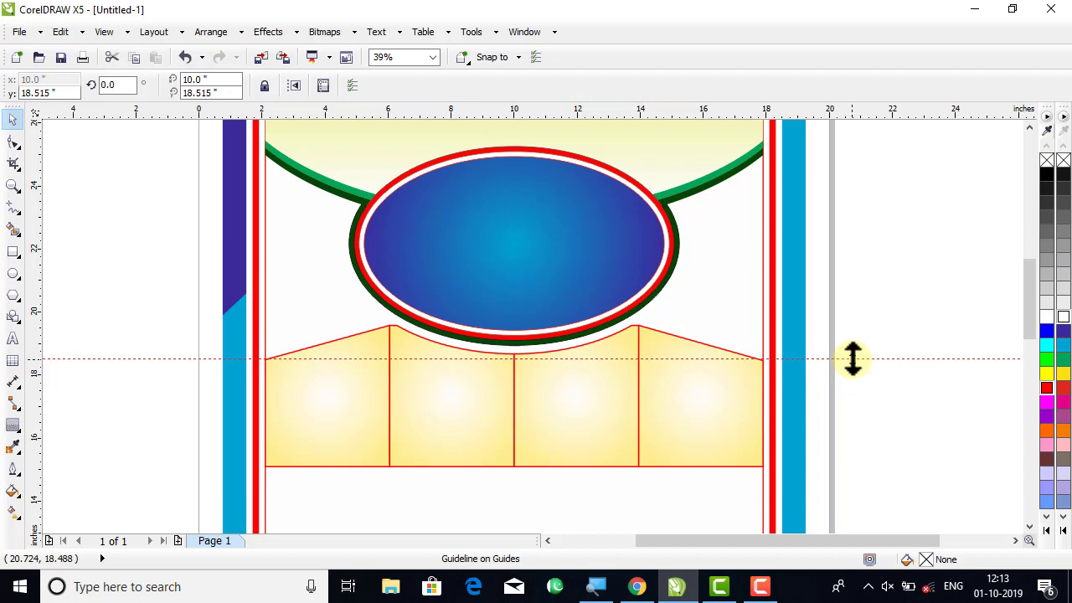
pyautogui.press('Delete')
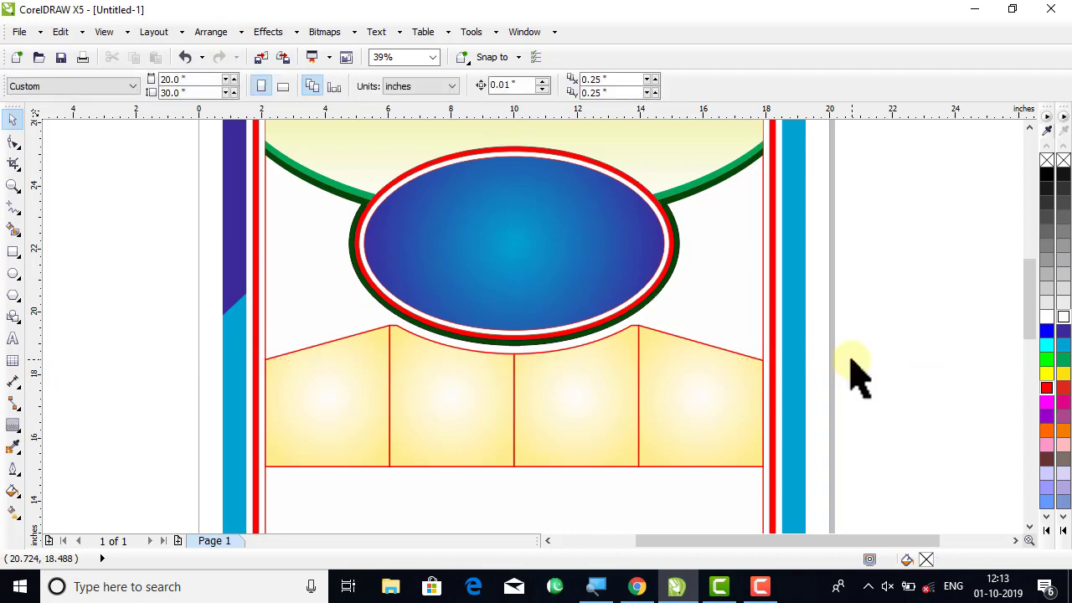
# - Draw a thin rectangle about 9.8 by 0.31 inches just below the panels, starting at the inner frame's left edge
pyautogui.click(1029, 526)
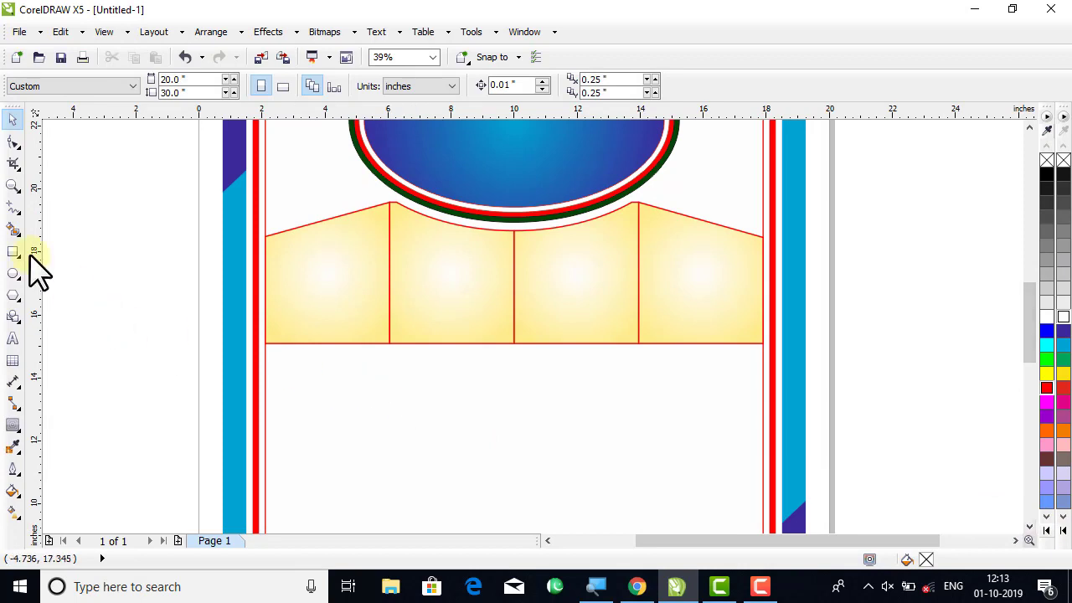
pyautogui.click(13, 251)
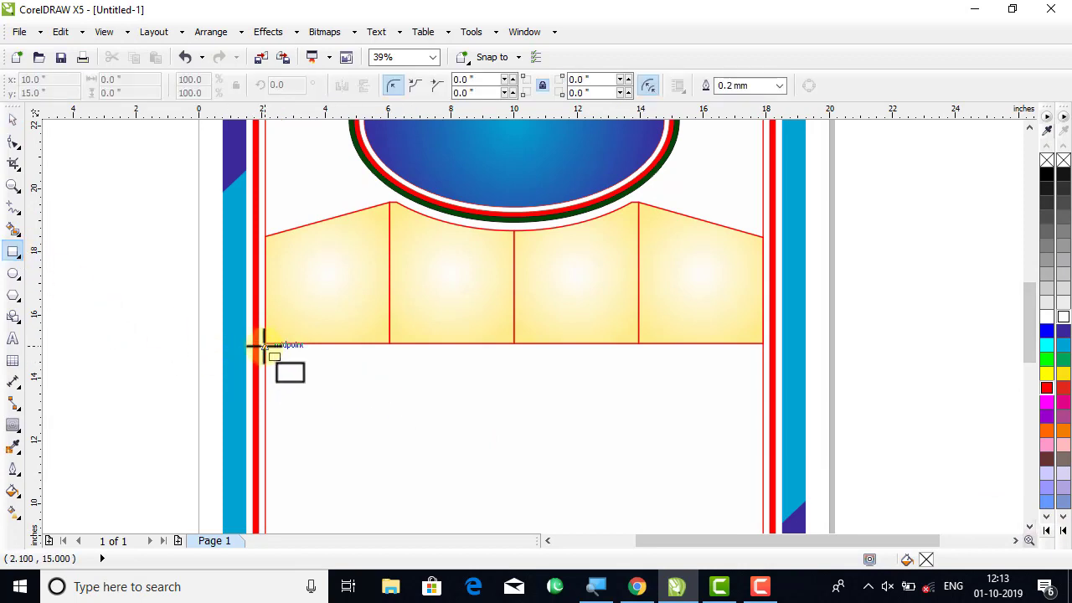
pyautogui.moveTo(295, 360); pyautogui.dragTo(574, 355)
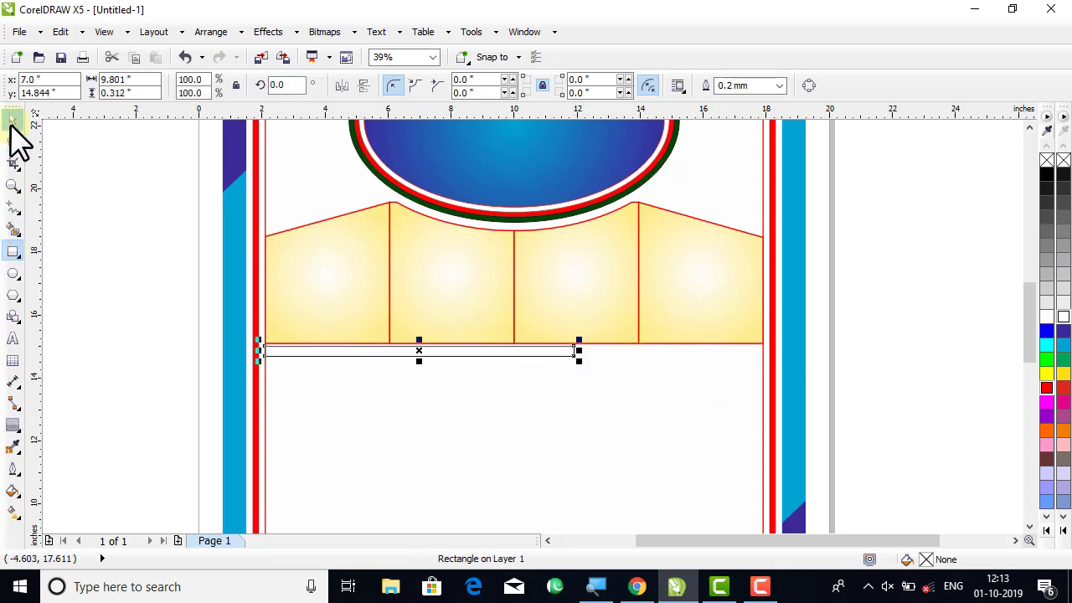
# - Move the thin rectangle up against the bottom edge of the panels and fill it red with no outline
pyautogui.click(13, 185)
pyautogui.moveTo(188, 302); pyautogui.dragTo(667, 405)
pyautogui.click(12, 119)
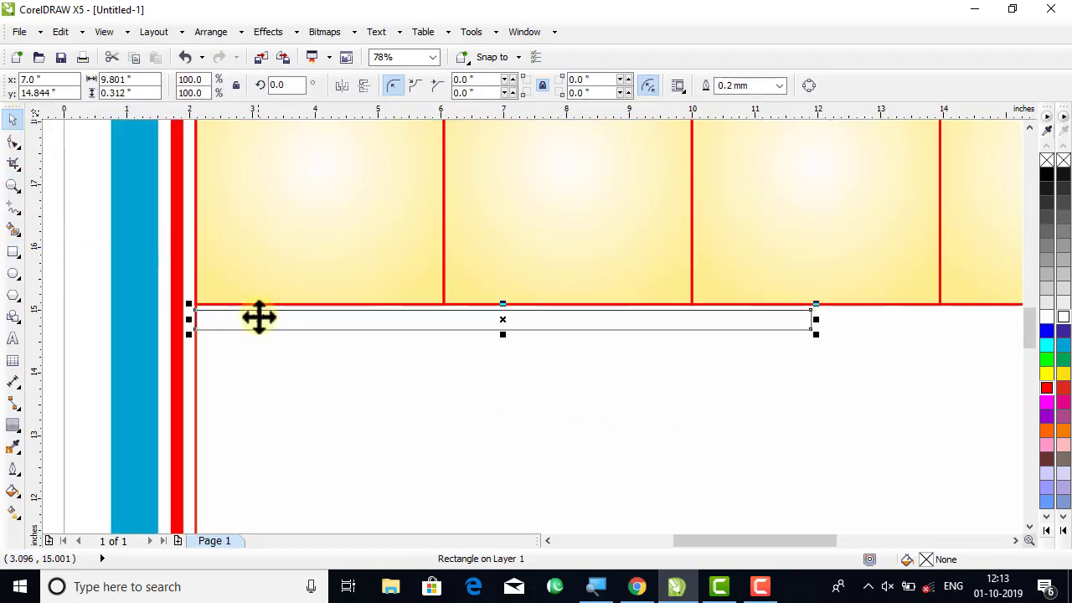
pyautogui.moveTo(262, 323); pyautogui.dragTo(260, 318)
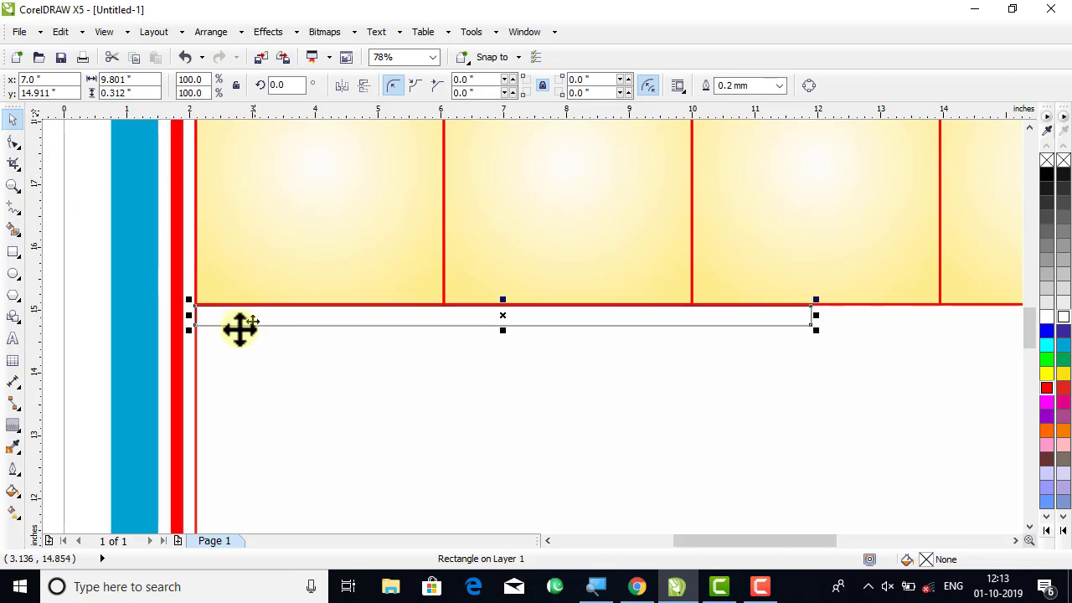
pyautogui.click(1046, 387)
pyautogui.rightClick(1046, 160)
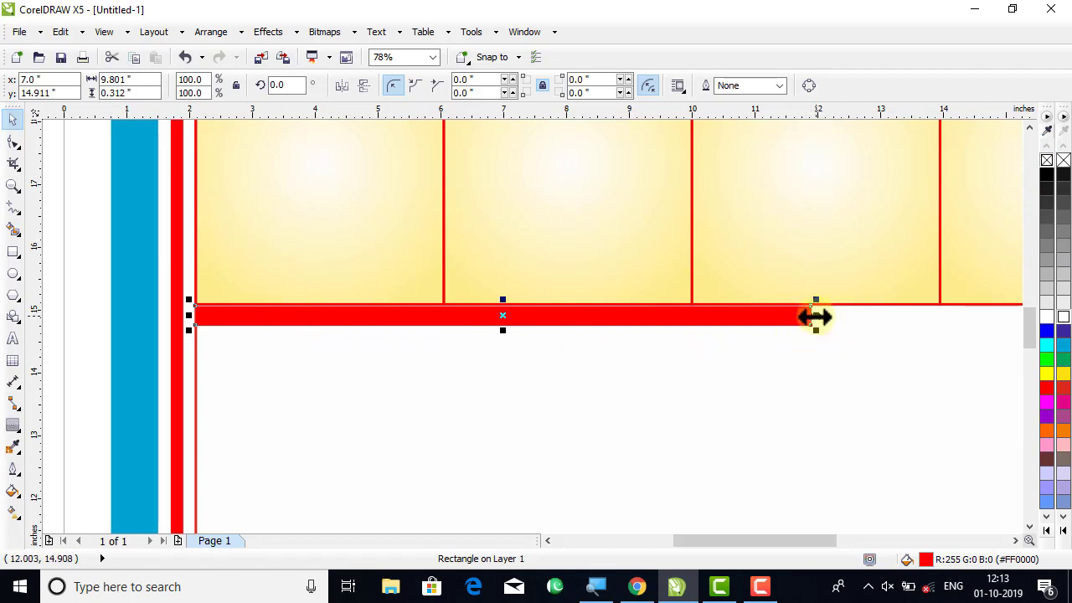
# - Make a copy of the red bar at its left end, resized to about 1.98 by 1.43 inches
pyautogui.moveTo(815, 317); pyautogui.dragTo(324, 347)
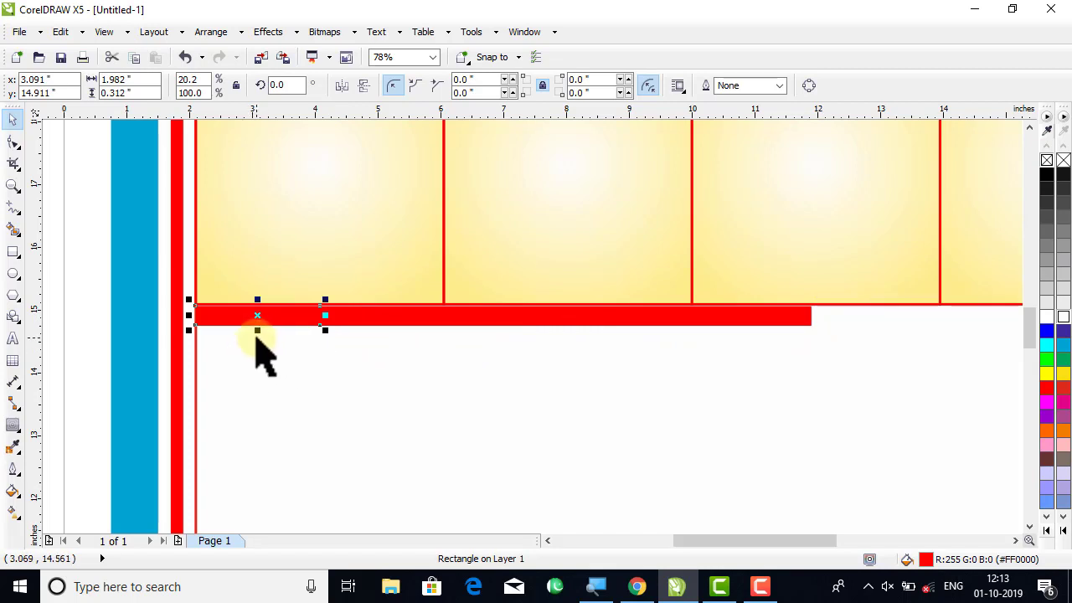
pyautogui.moveTo(259, 330); pyautogui.dragTo(249, 399)
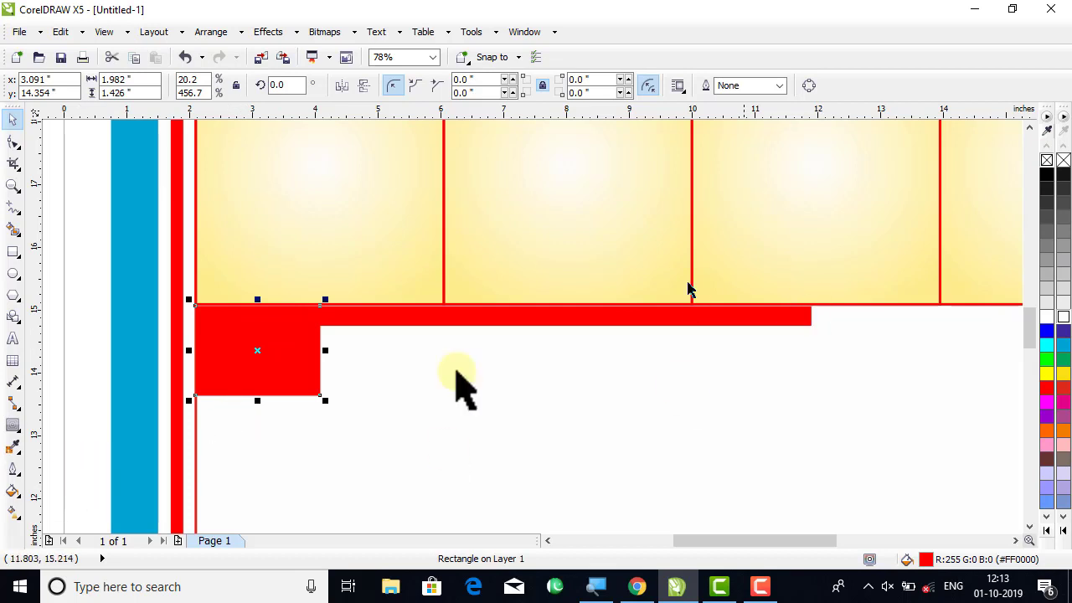
# - Convert the small red rectangle to curves and delete its lower right corner node to form a triangle
pyautogui.click(810, 87)
pyautogui.click(13, 144)
pyautogui.click(319, 393)
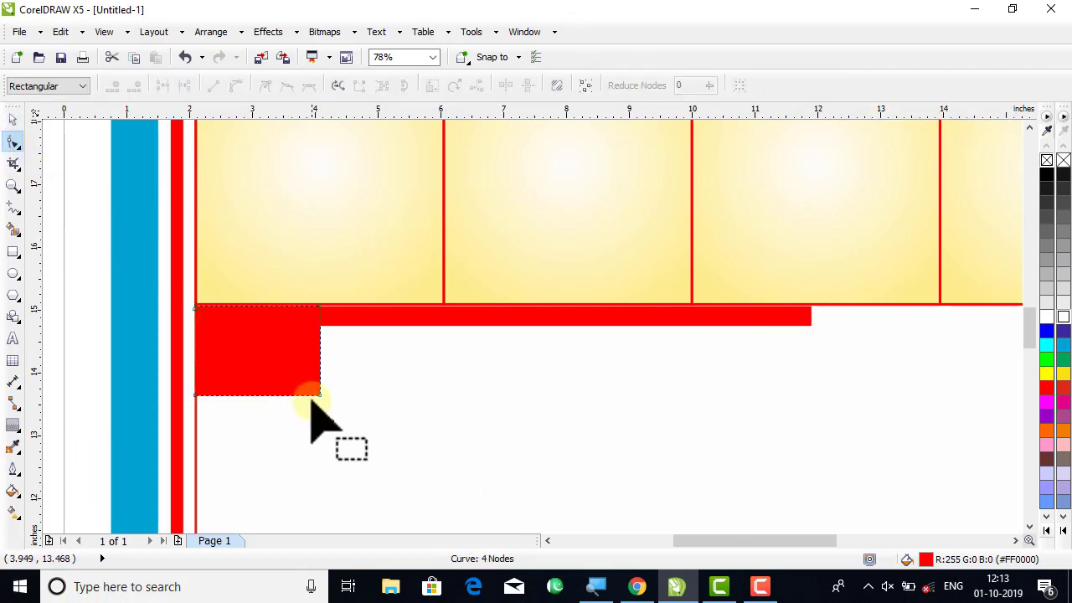
pyautogui.press('Delete')
# - Lower the red triangle's bottom tip slightly and bend its slanted side into an S-shaped curve
pyautogui.click(248, 350)
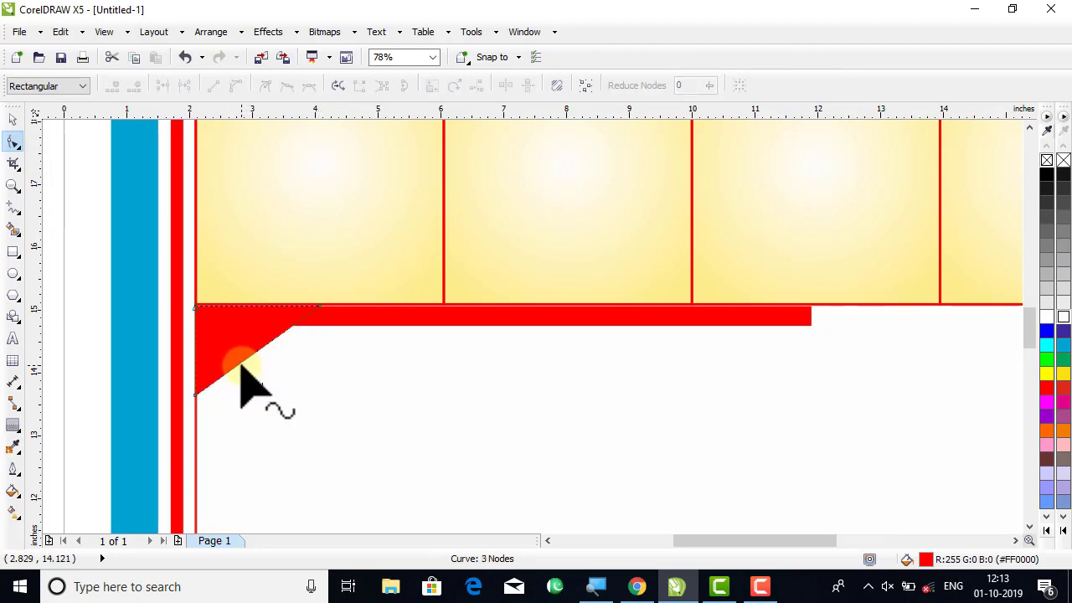
pyautogui.moveTo(144, 381); pyautogui.dragTo(221, 418)
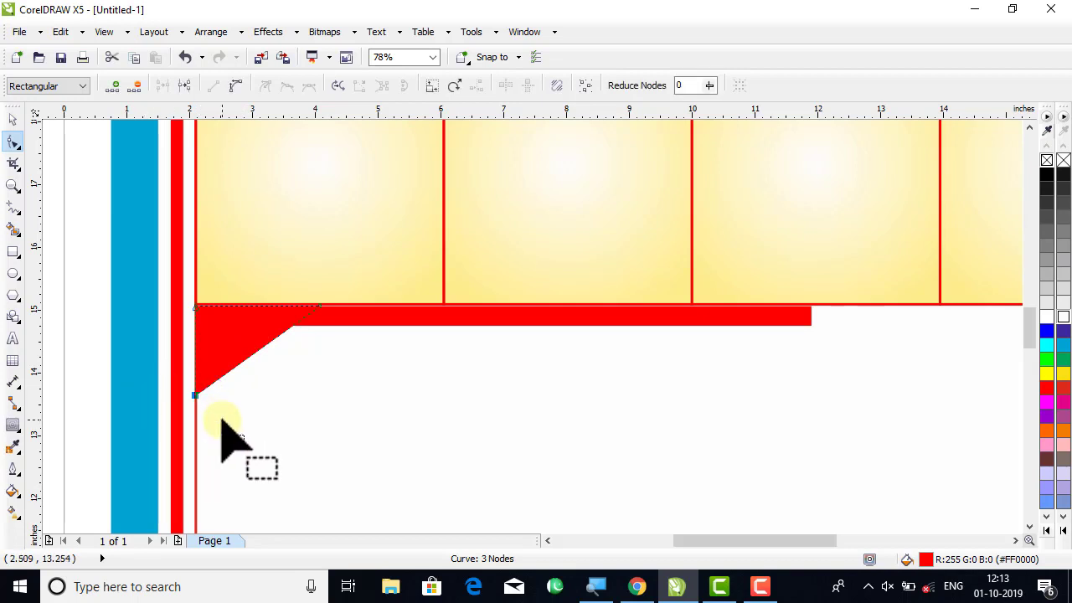
pyautogui.press('Down')
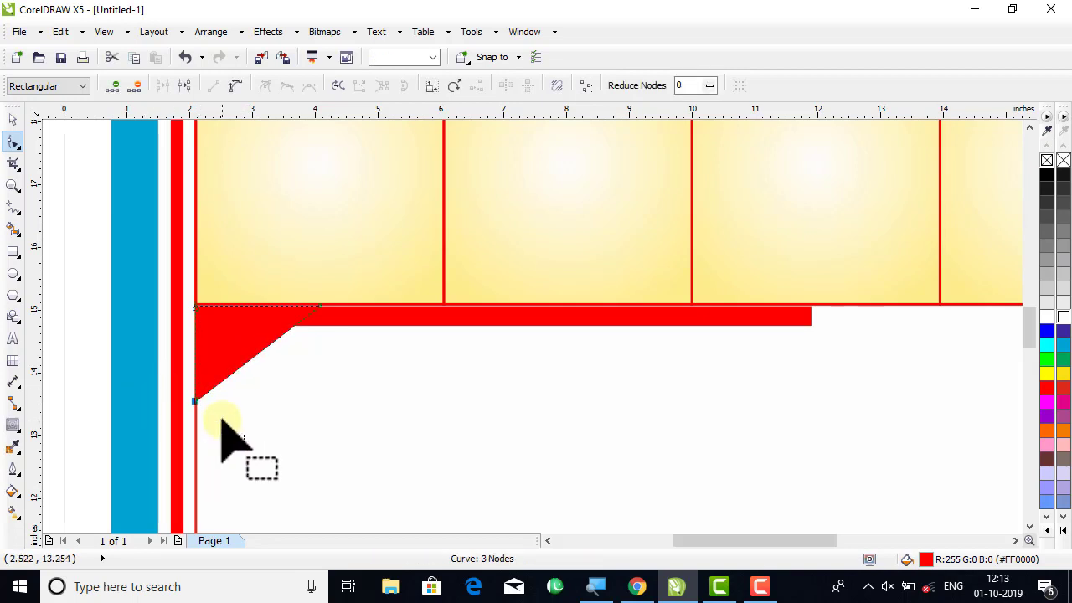
pyautogui.rightClick(249, 362)
pyautogui.click(295, 156)
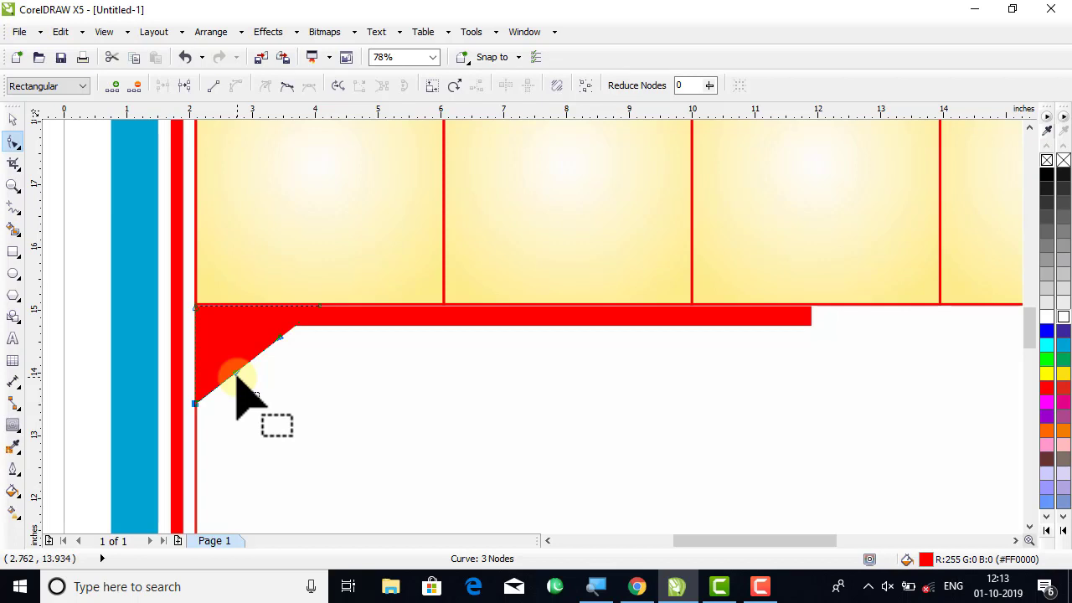
pyautogui.moveTo(236, 374); pyautogui.dragTo(211, 346)
pyautogui.moveTo(277, 337); pyautogui.dragTo(278, 360)
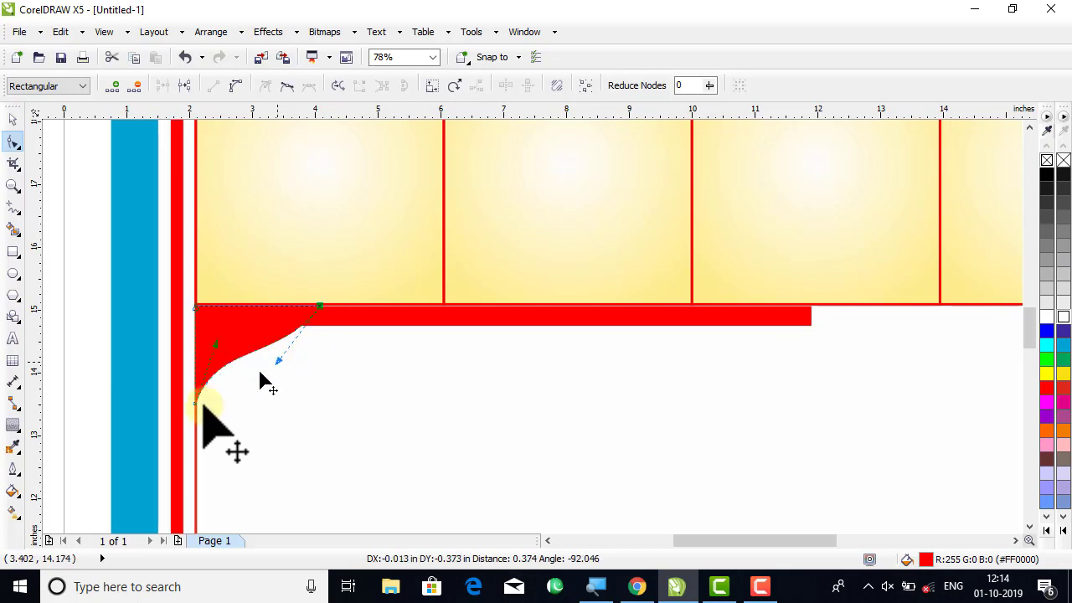
# - Weld the curved red corner piece and the long red bar into one shape
pyautogui.click(13, 119)
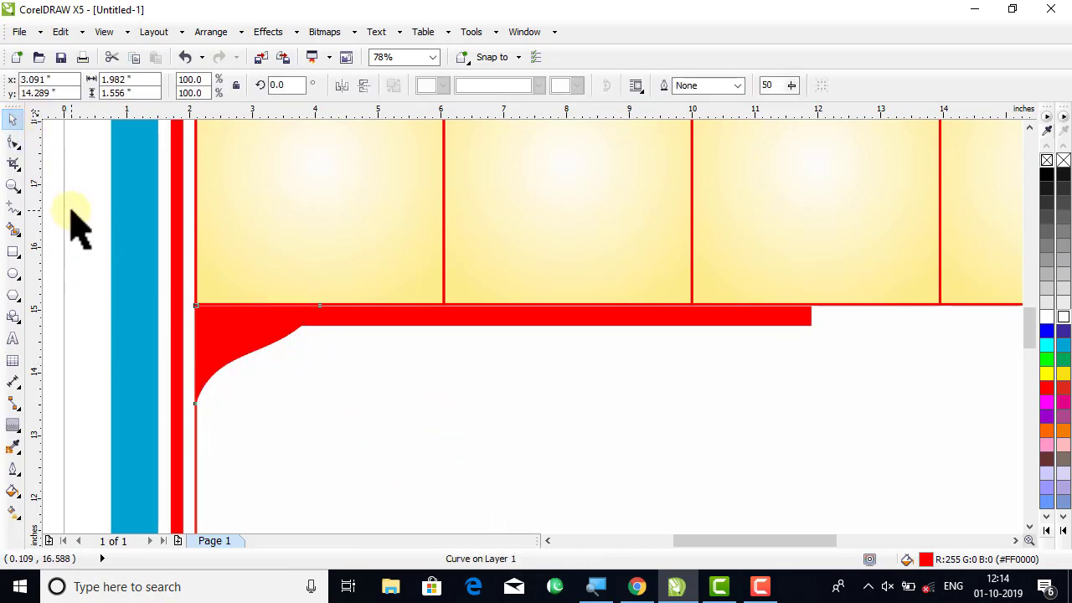
pyautogui.click(144, 279)
pyautogui.click(232, 335)
pyautogui.click(291, 360)
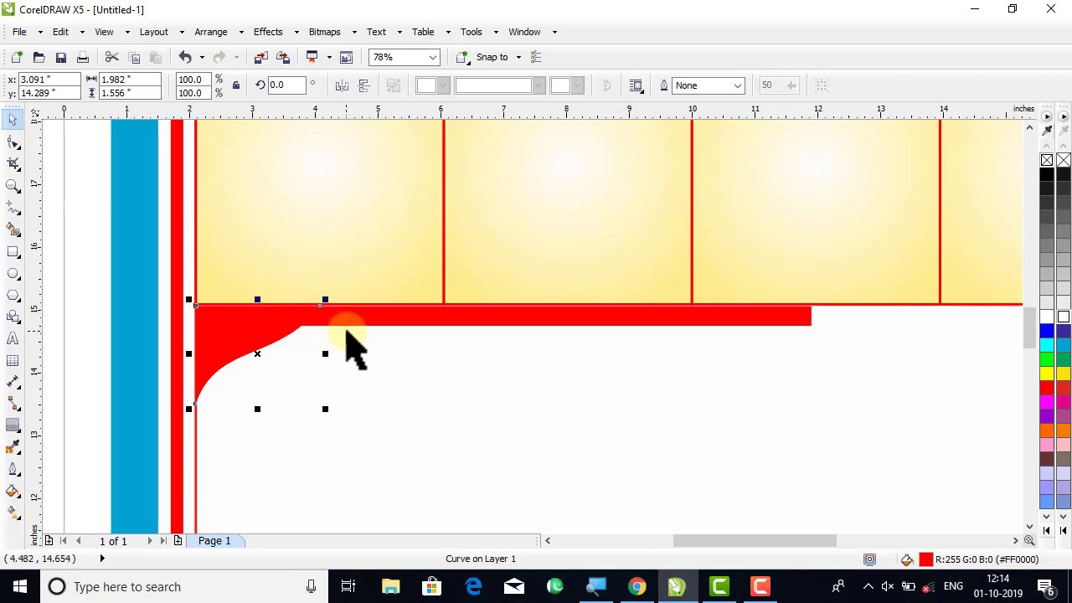
pyautogui.keyDown('shift'); pyautogui.click(355, 322); pyautogui.keyUp('shift')
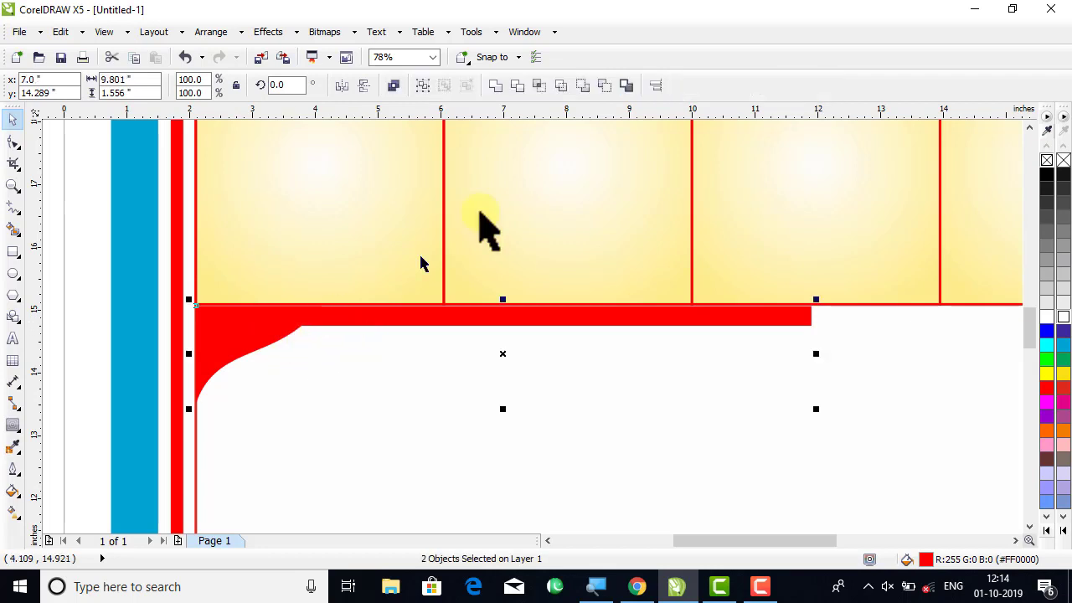
pyautogui.click(495, 86)
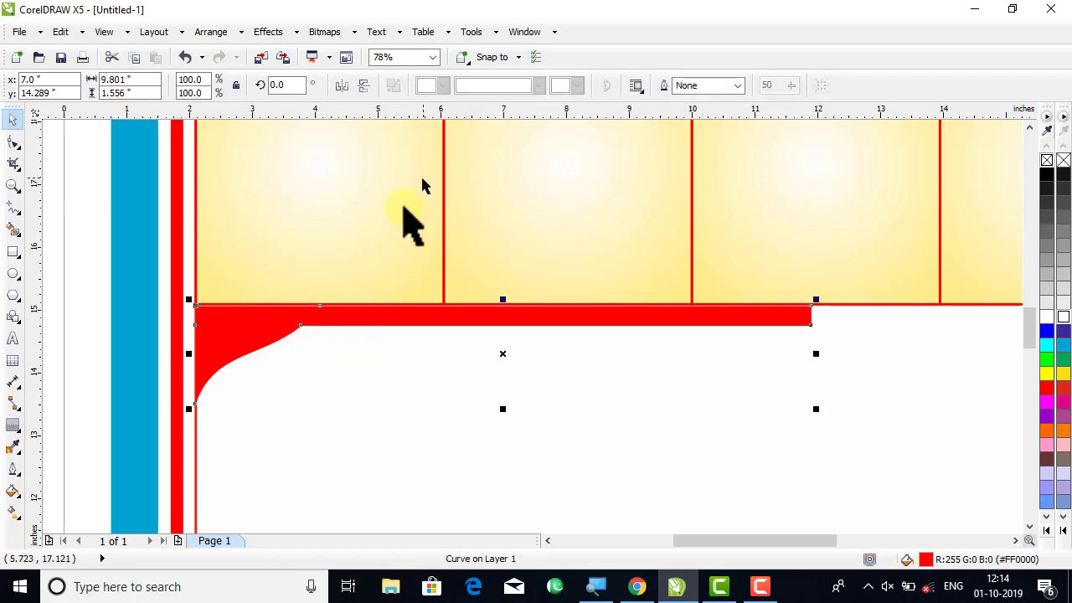
# - Lower the welded shape's bottom tip to make it about 1.67 inches high and deepen the S-curve of its corner
pyautogui.click(14, 142)
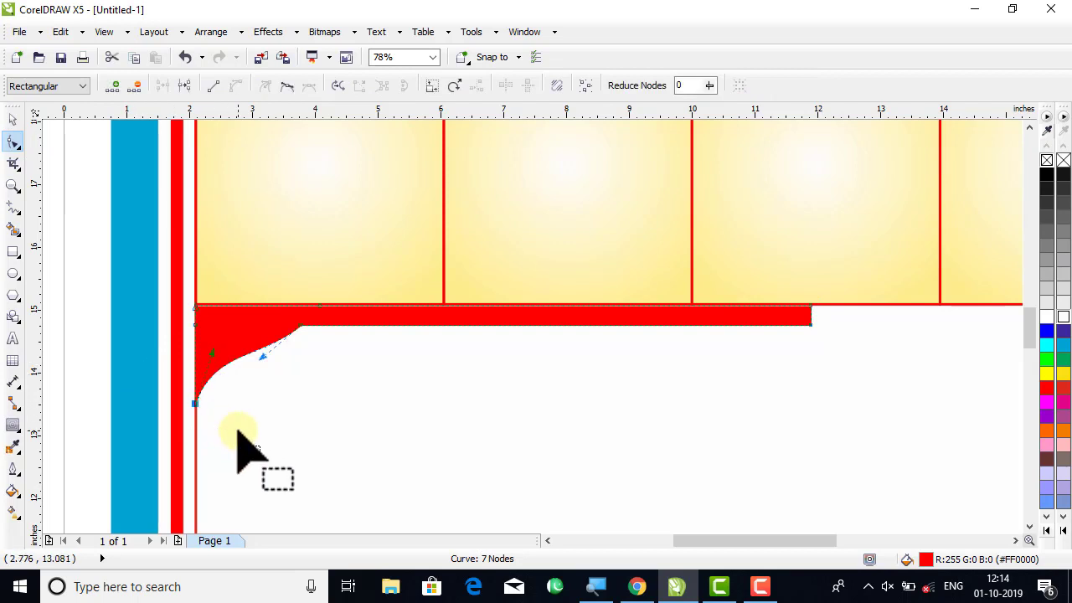
pyautogui.press('Down')
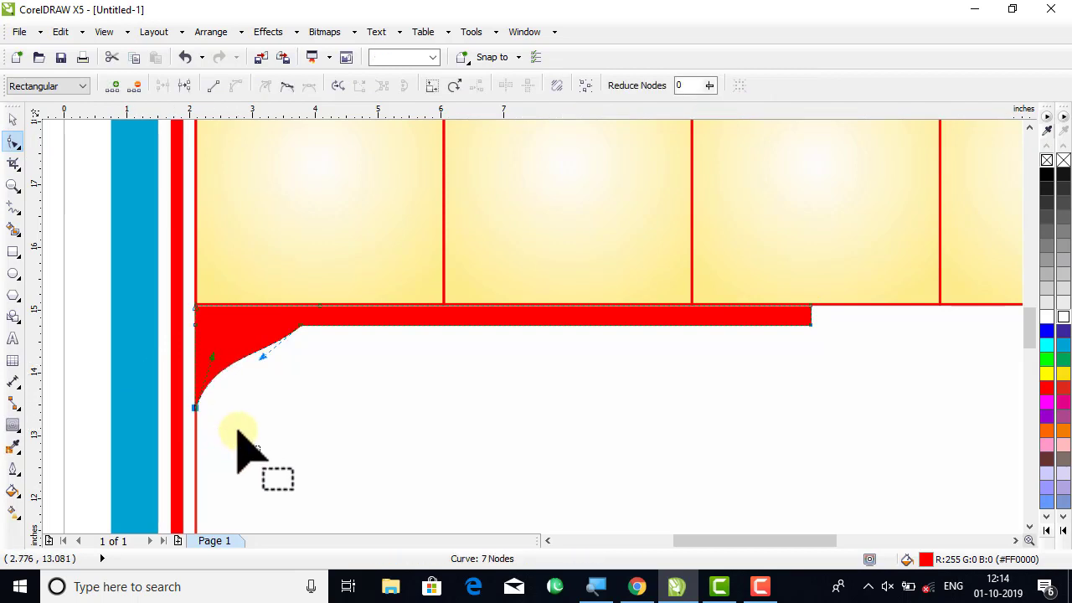
pyautogui.click(213, 362)
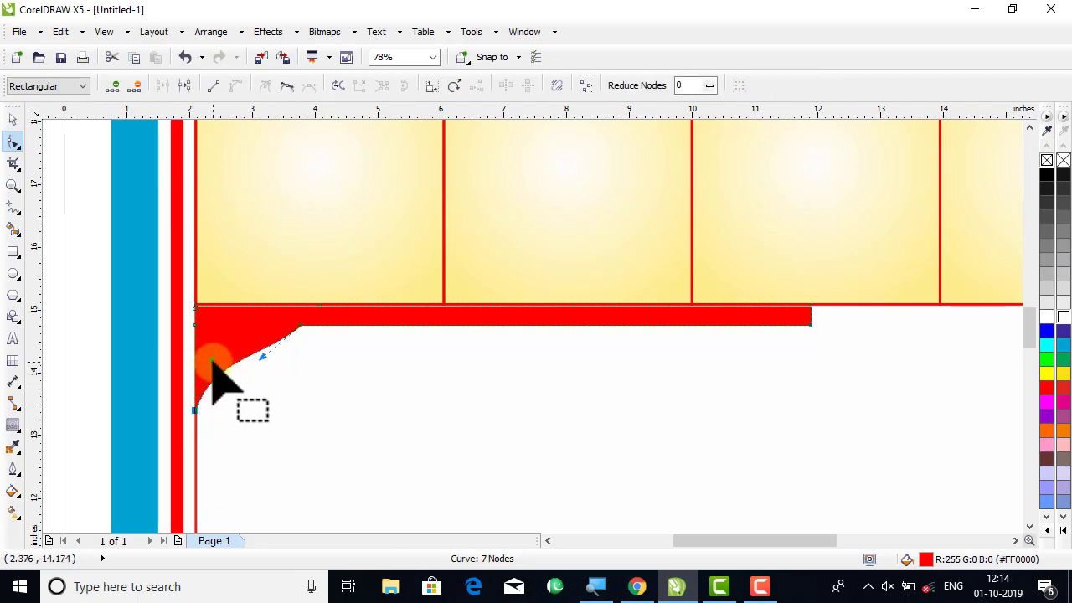
pyautogui.moveTo(211, 362); pyautogui.dragTo(210, 333)
pyautogui.moveTo(262, 358); pyautogui.dragTo(271, 373)
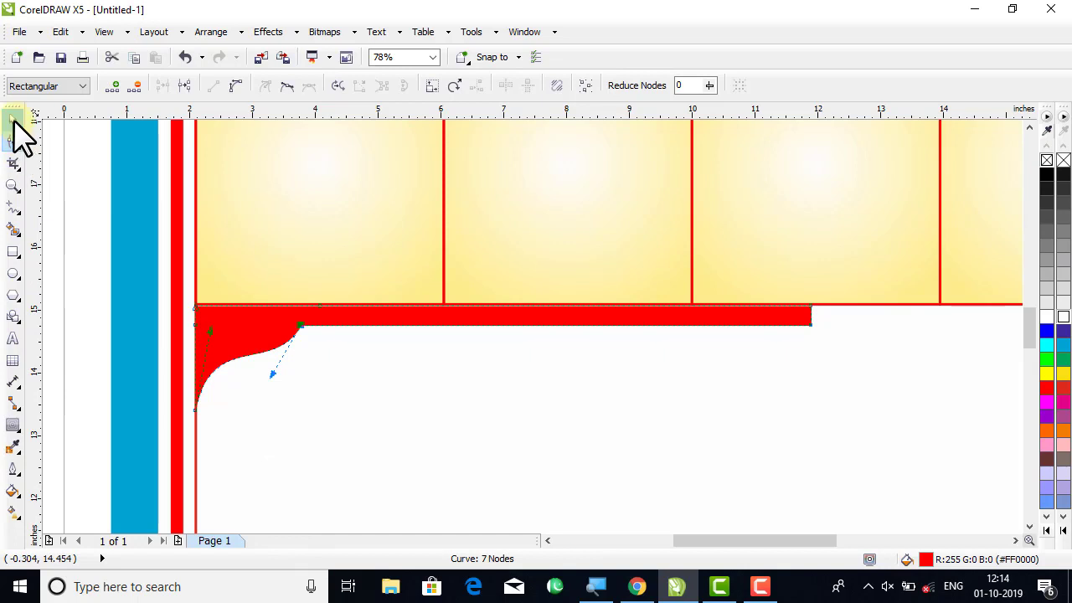
pyautogui.click(12, 120)
pyautogui.click(246, 342)
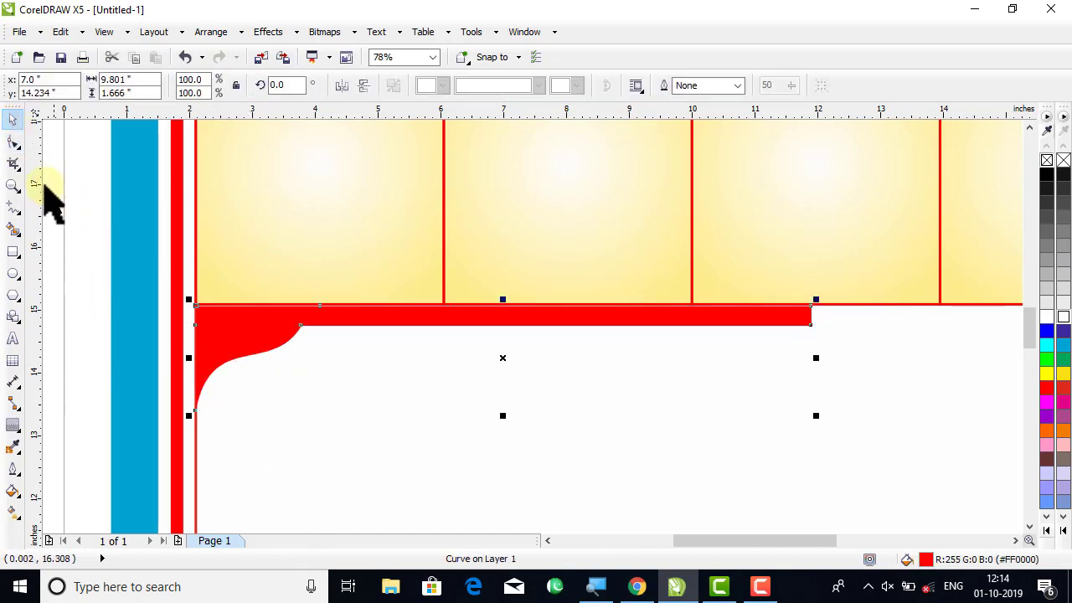
# - Nudge the bottom tip of the red corner shape slightly further down
pyautogui.click(12, 142)
pyautogui.moveTo(62, 347); pyautogui.dragTo(239, 465)
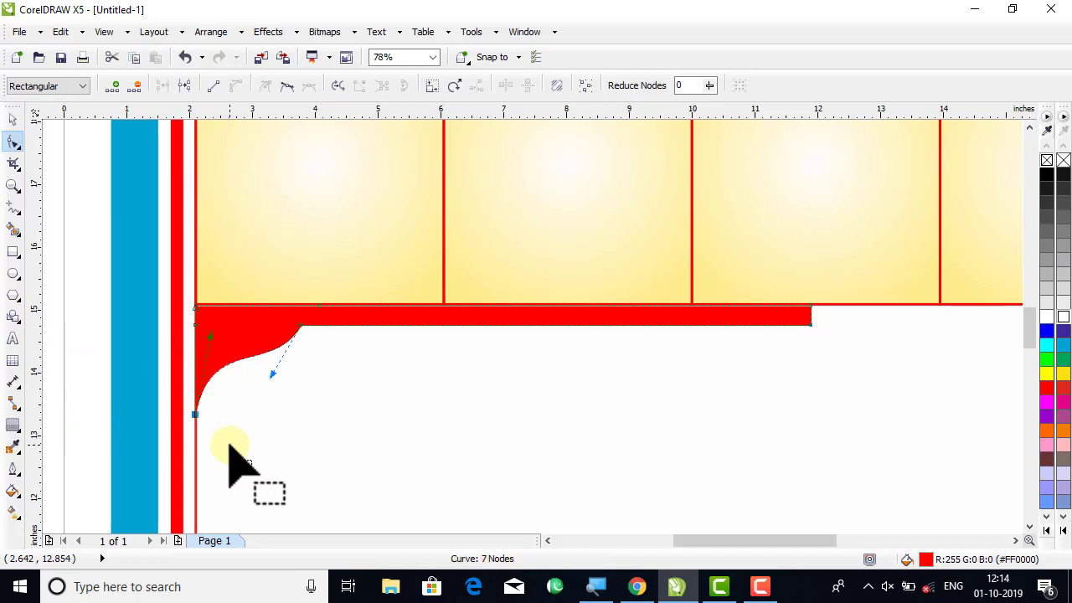
pyautogui.click(13, 120)
pyautogui.click(130, 251)
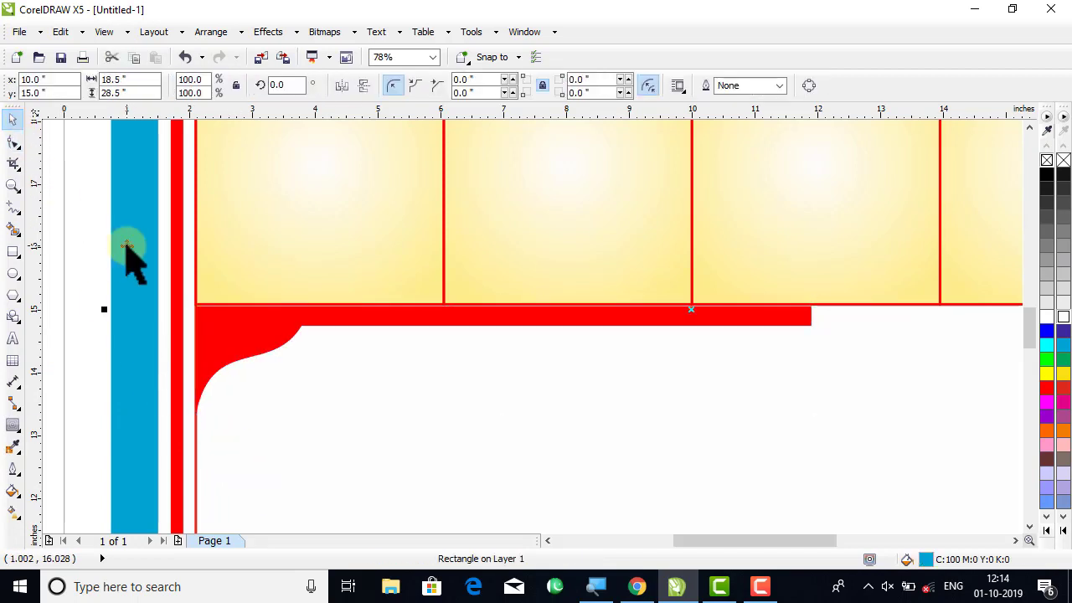
# - Mirror a copy of the red bar and corner shape horizontally and align it with the inner frame's right edge
pyautogui.hotkey('shift', 'F4')
pyautogui.click(403, 329)
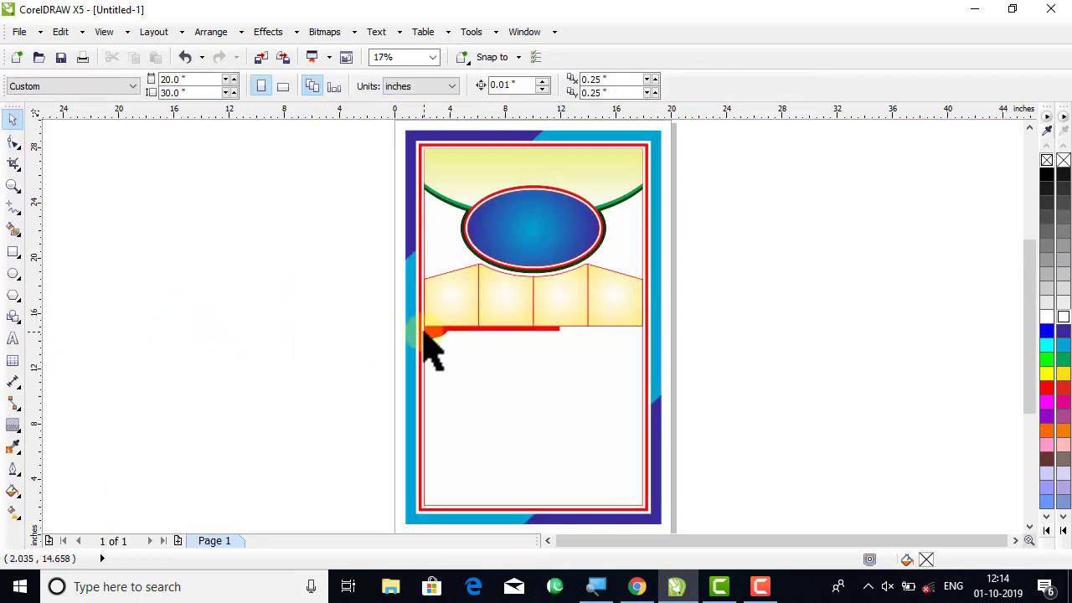
pyautogui.click(422, 335)
pyautogui.moveTo(414, 338); pyautogui.dragTo(608, 362)
pyautogui.moveTo(655, 332); pyautogui.dragTo(612, 340)
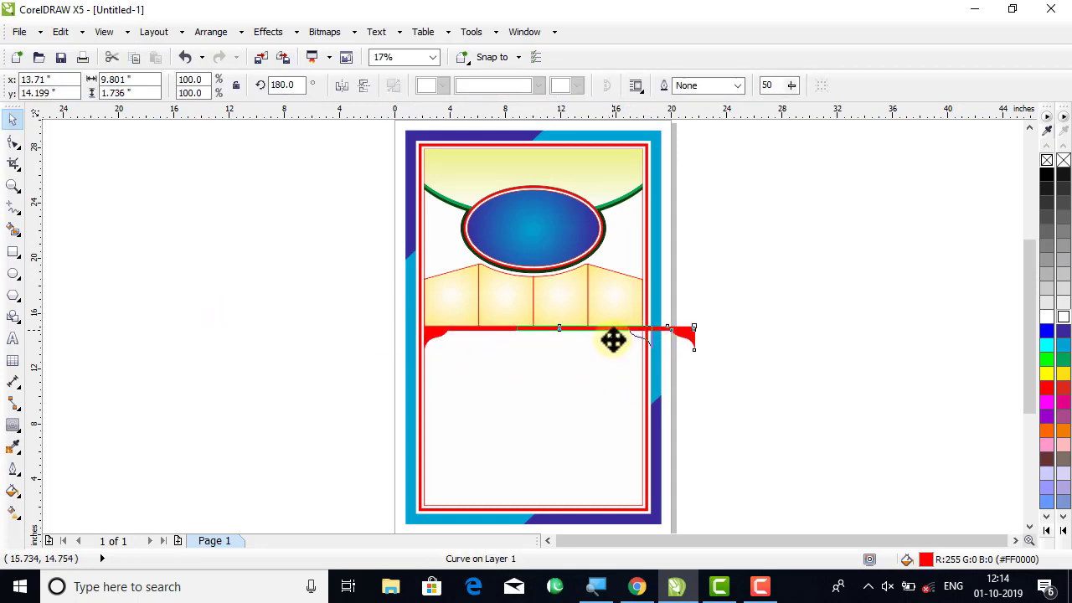
pyautogui.hotkey('ctrl', 'z')
pyautogui.keyDown('shift'); pyautogui.click(623, 371); pyautogui.keyUp('shift')
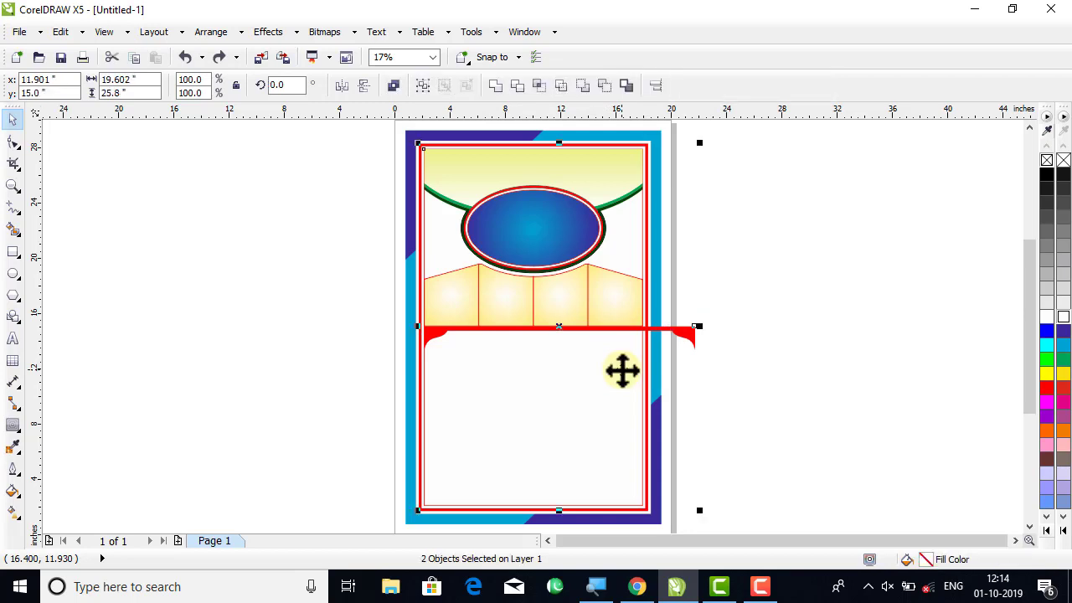
pyautogui.click(684, 363)
# - Weld the original red bracket shape and its mirrored copy into a single shape
pyautogui.click(13, 185)
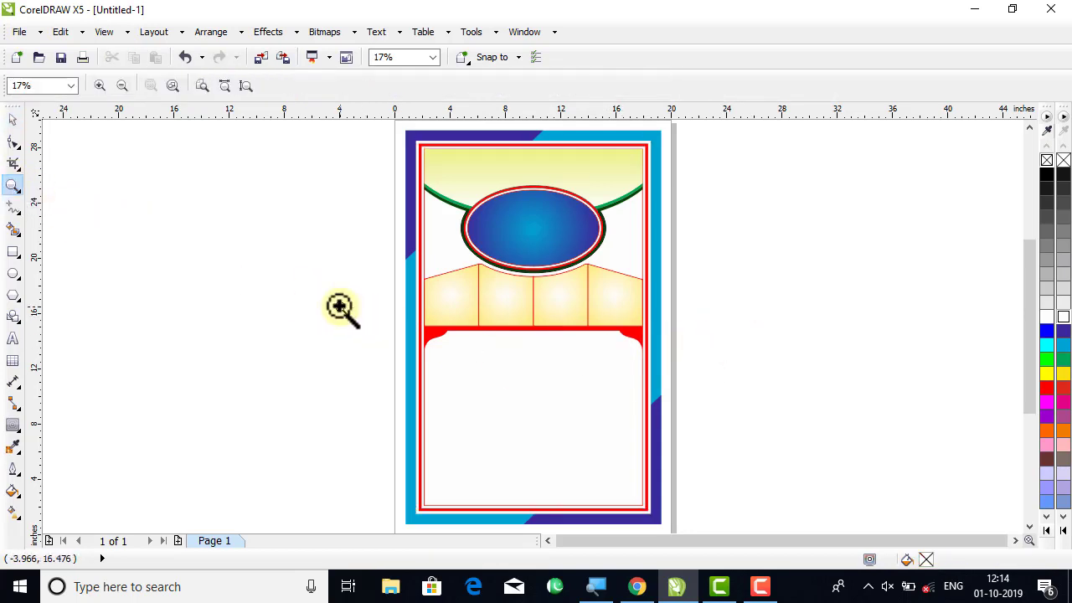
pyautogui.moveTo(343, 307); pyautogui.dragTo(730, 397)
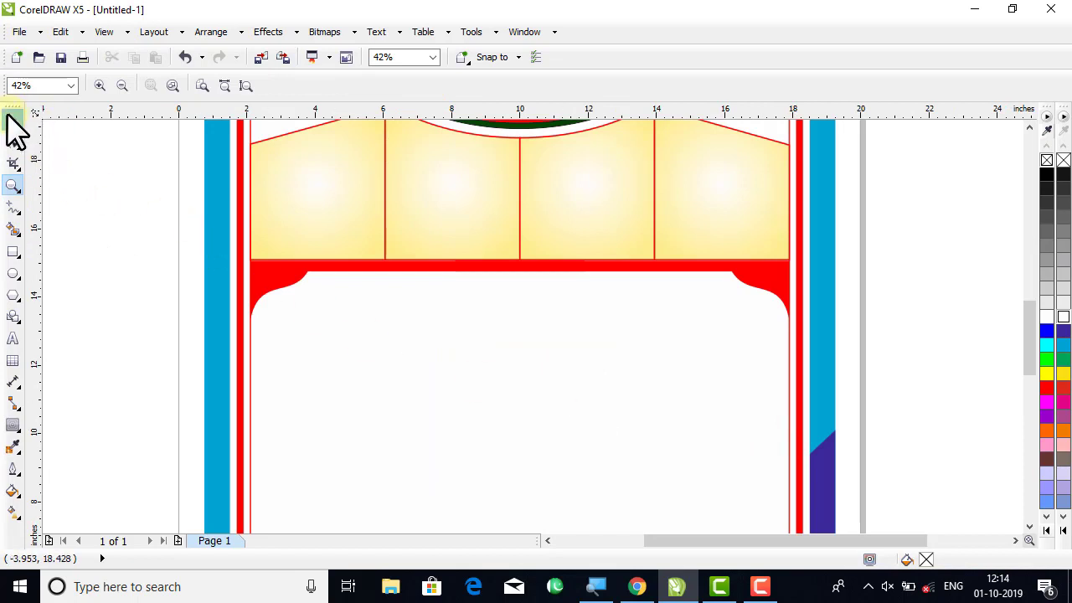
pyautogui.click(13, 124)
pyautogui.click(270, 291)
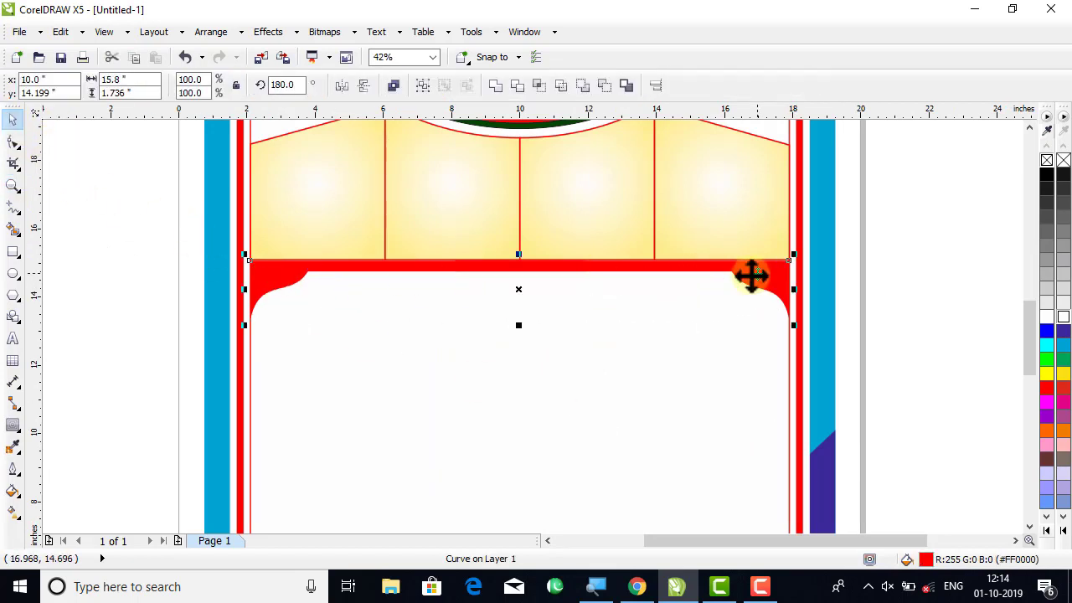
pyautogui.keyDown('shift'); pyautogui.click(752, 277); pyautogui.keyUp('shift')
pyautogui.click(495, 86)
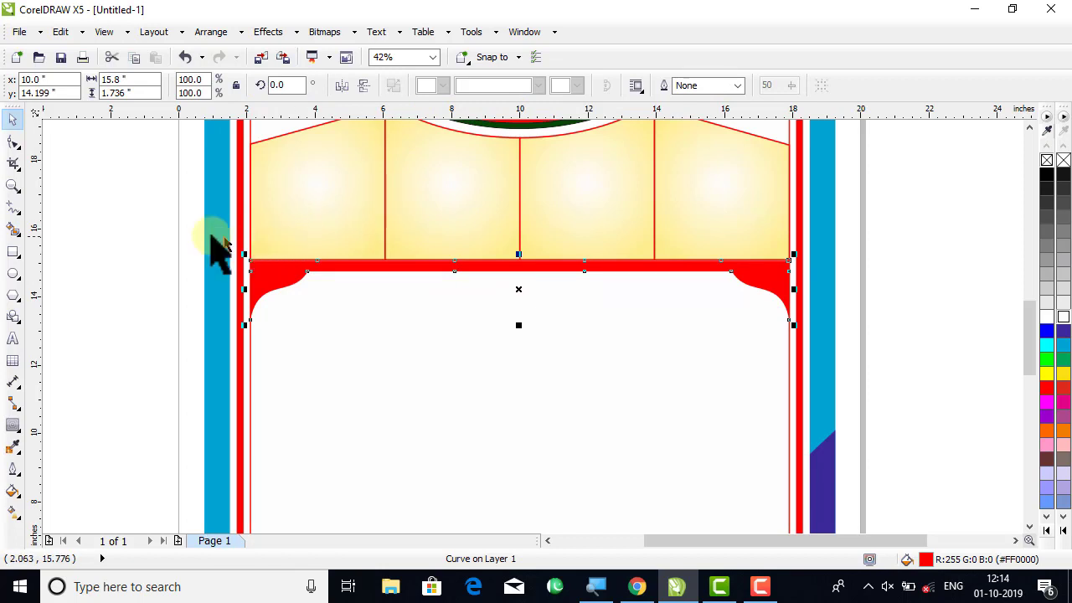
pyautogui.press('F4')
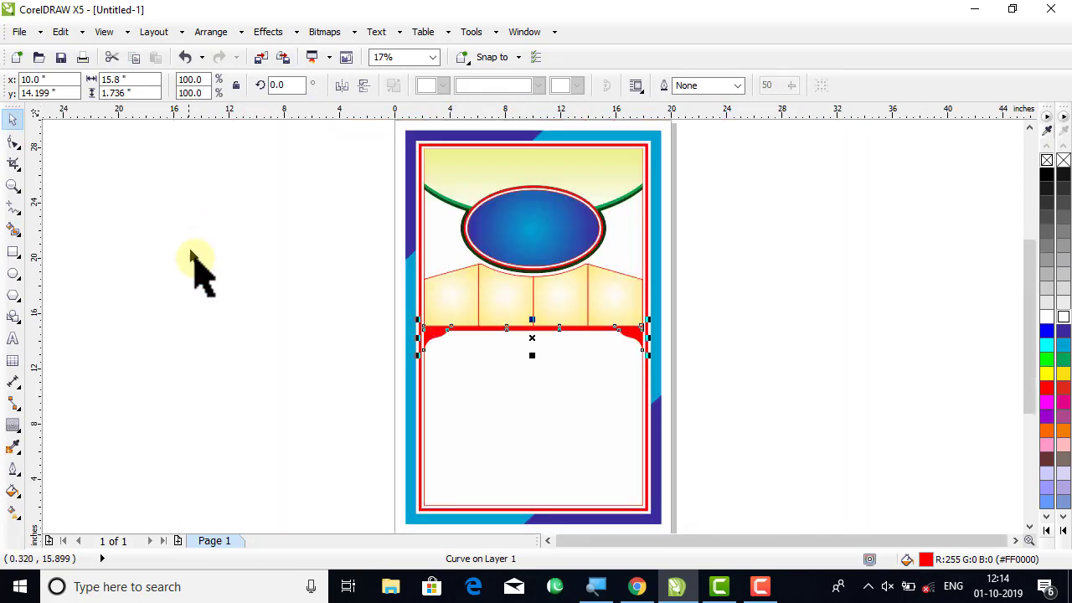
pyautogui.click(12, 185)
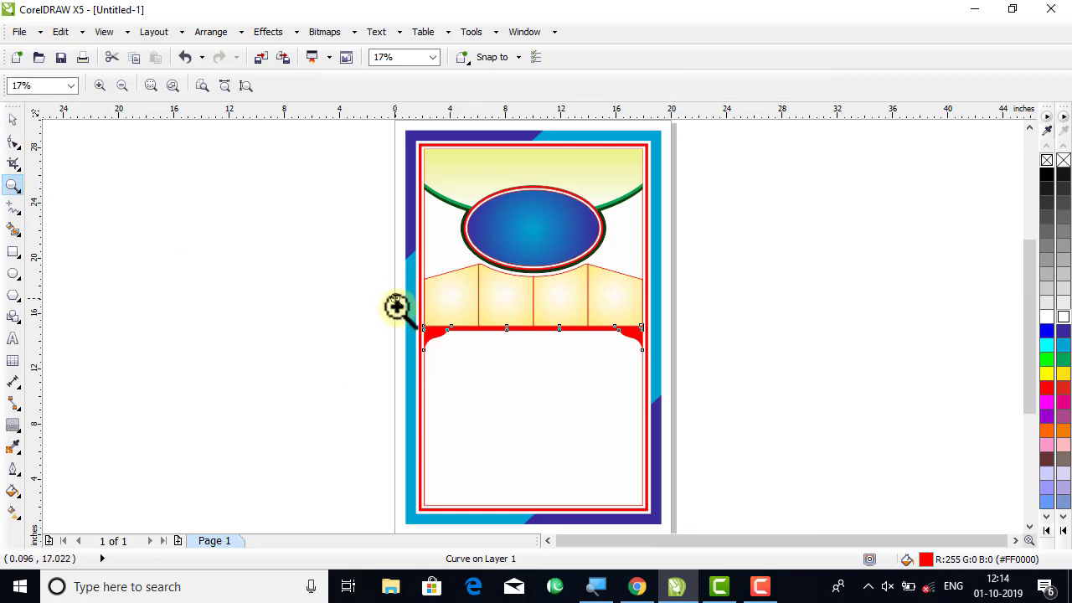
pyautogui.moveTo(397, 302); pyautogui.dragTo(727, 485)
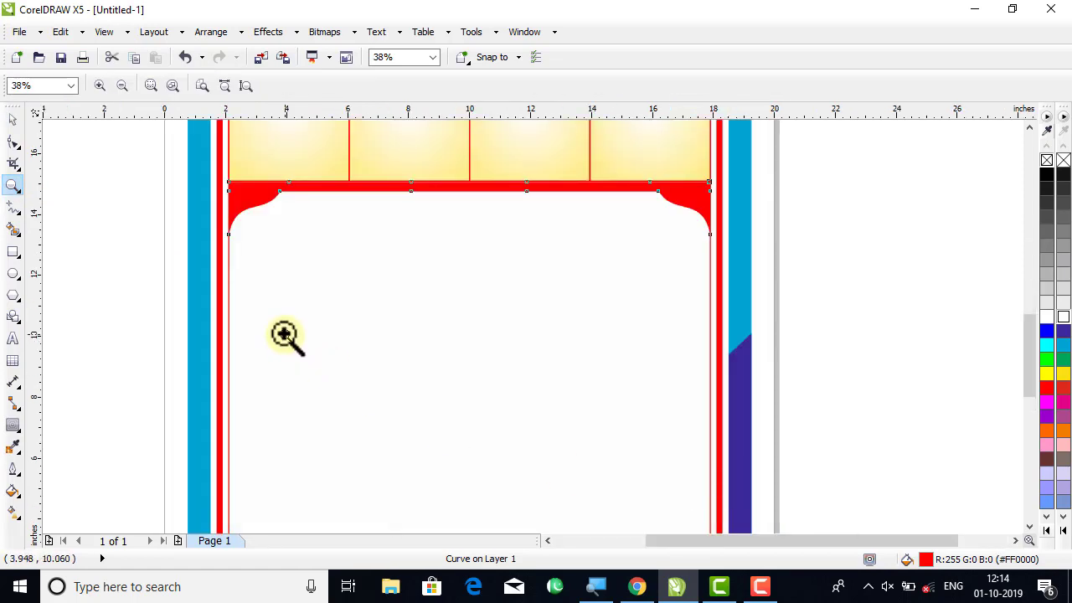
pyautogui.rightClick(289, 332)
pyautogui.moveTo(328, 172); pyautogui.dragTo(733, 378)
pyautogui.rightClick(613, 358)
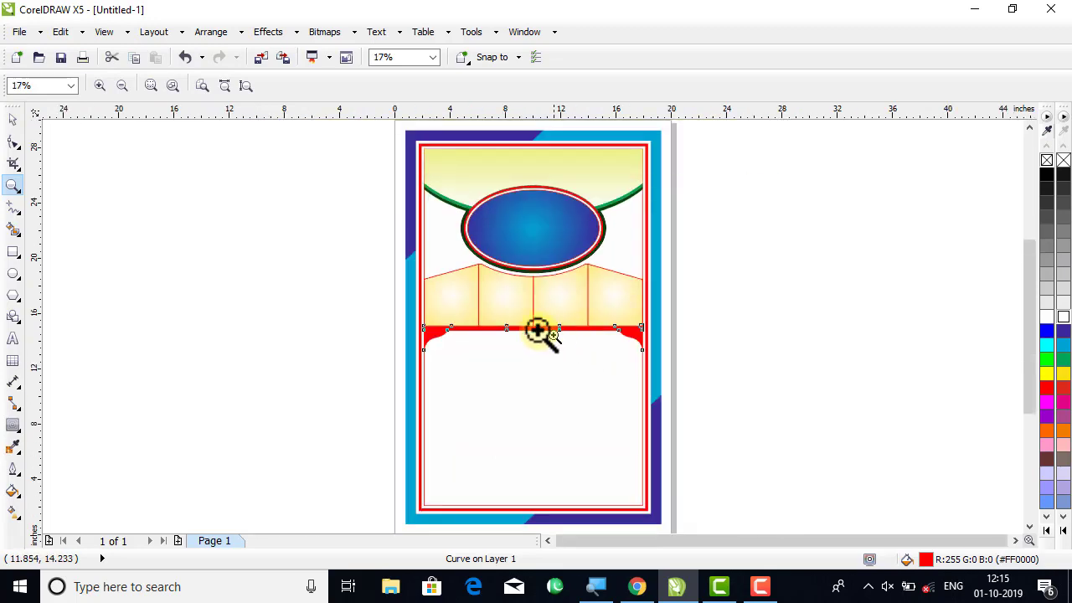
pyautogui.click(13, 120)
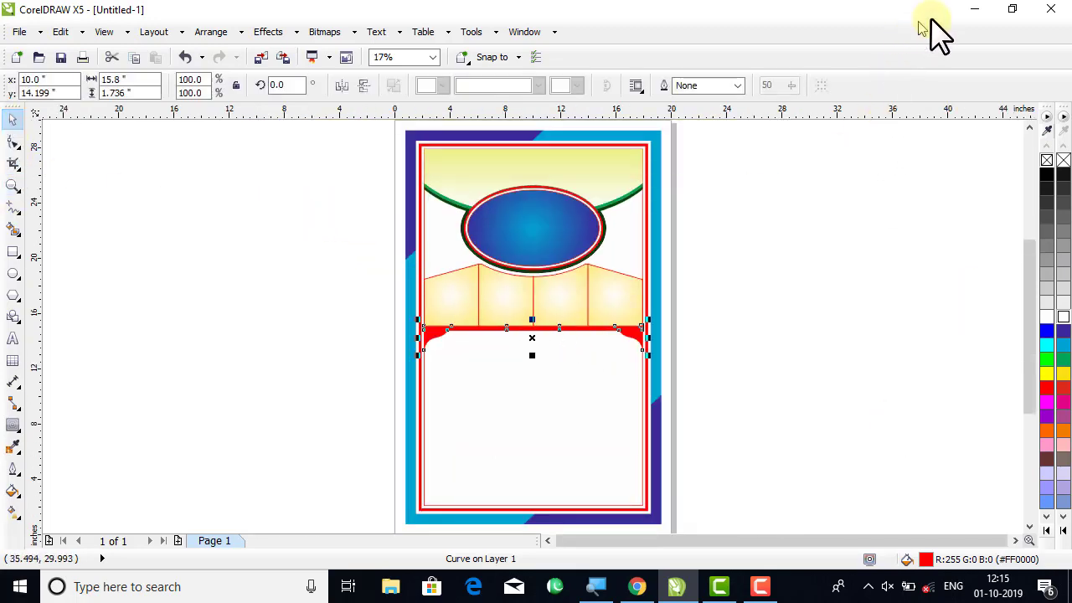
# - Import the dastarbandi file from the desktop, placing its artwork beside the page, and ungroup it
pyautogui.click(974, 10)
pyautogui.click(974, 12)
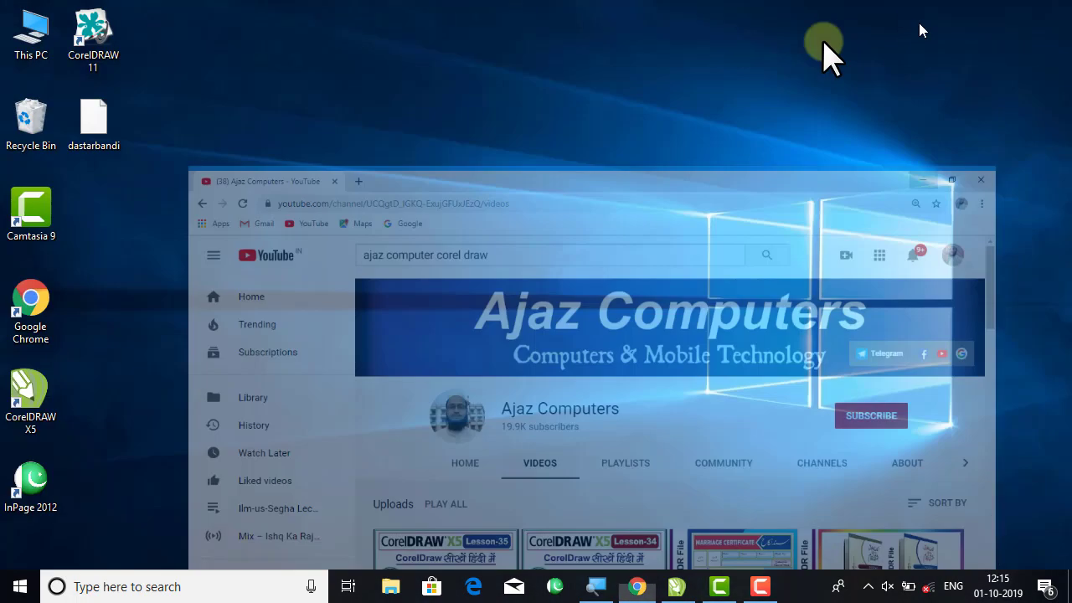
pyautogui.moveTo(135, 139); pyautogui.dragTo(792, 280)
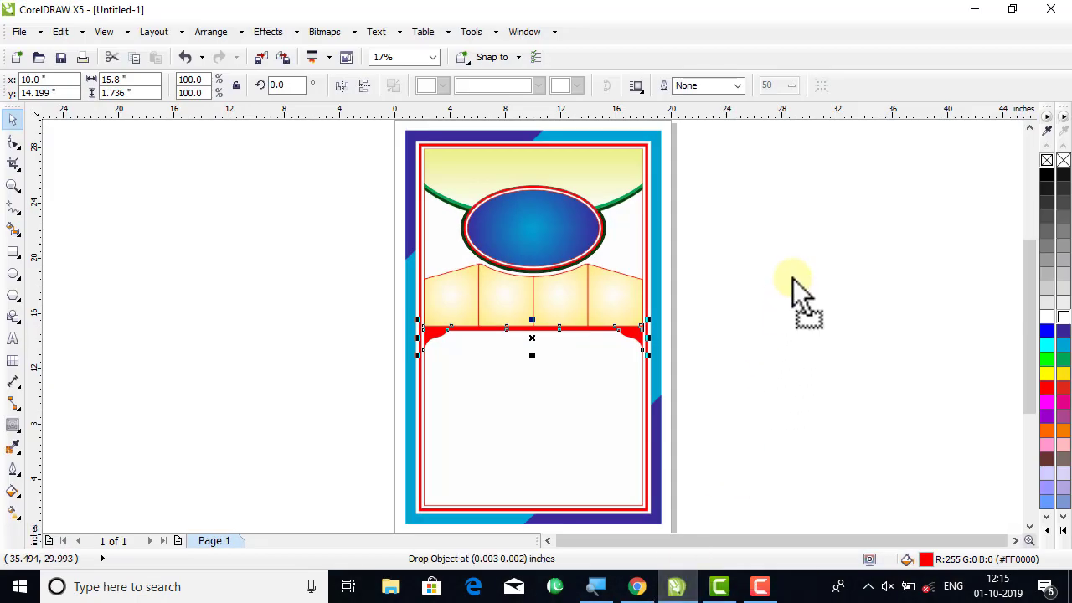
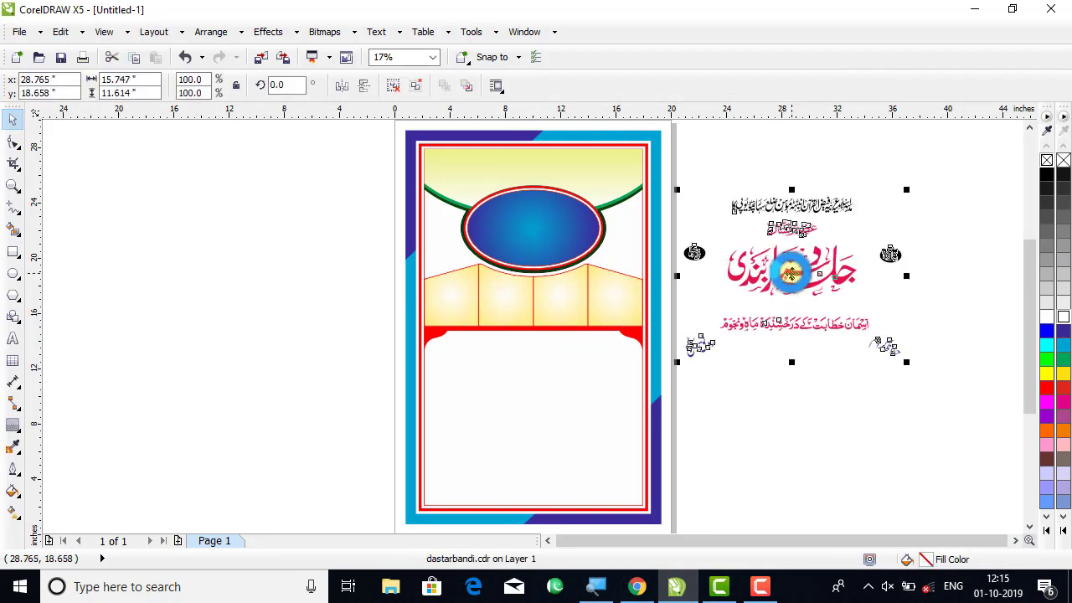
pyautogui.moveTo(780, 219); pyautogui.dragTo(824, 211)
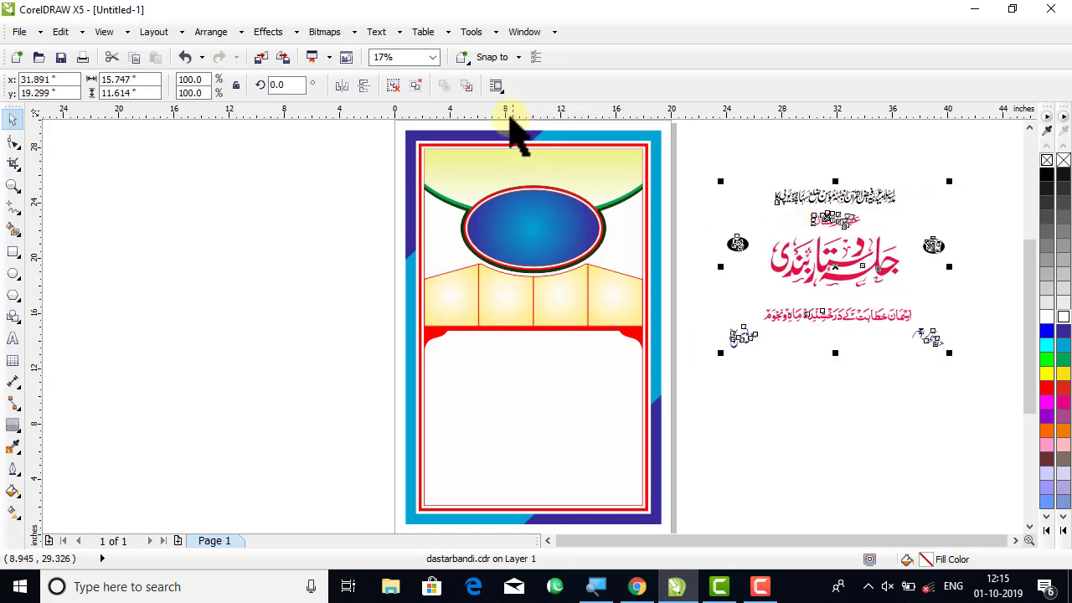
pyautogui.click(393, 85)
pyautogui.click(703, 147)
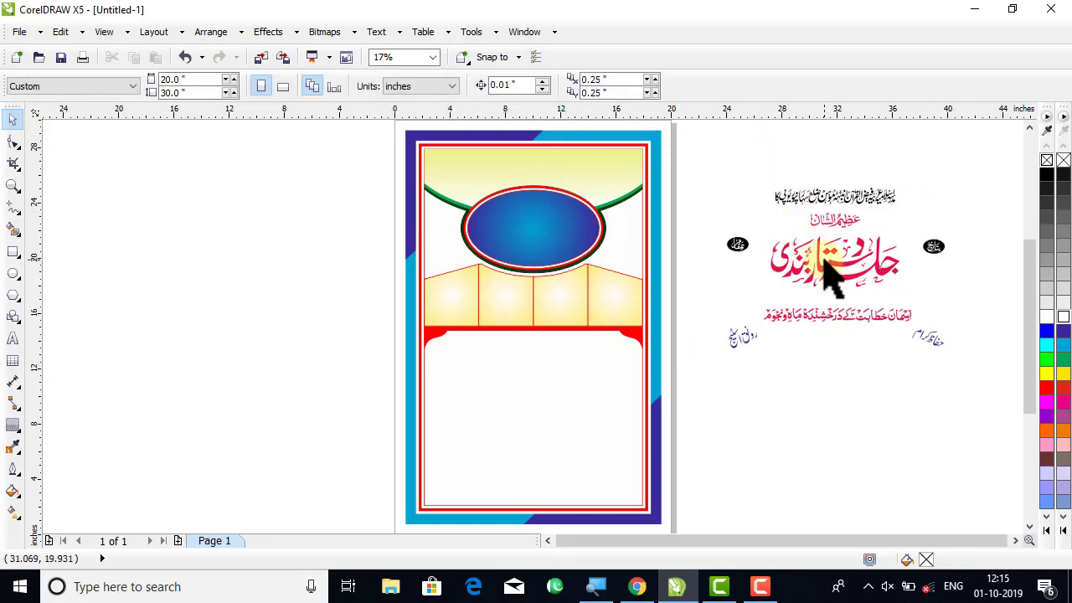
# - Move the large Urdu title and the small heading above it onto the blue ellipse and turn off Snap to Objects
pyautogui.click(835, 263)
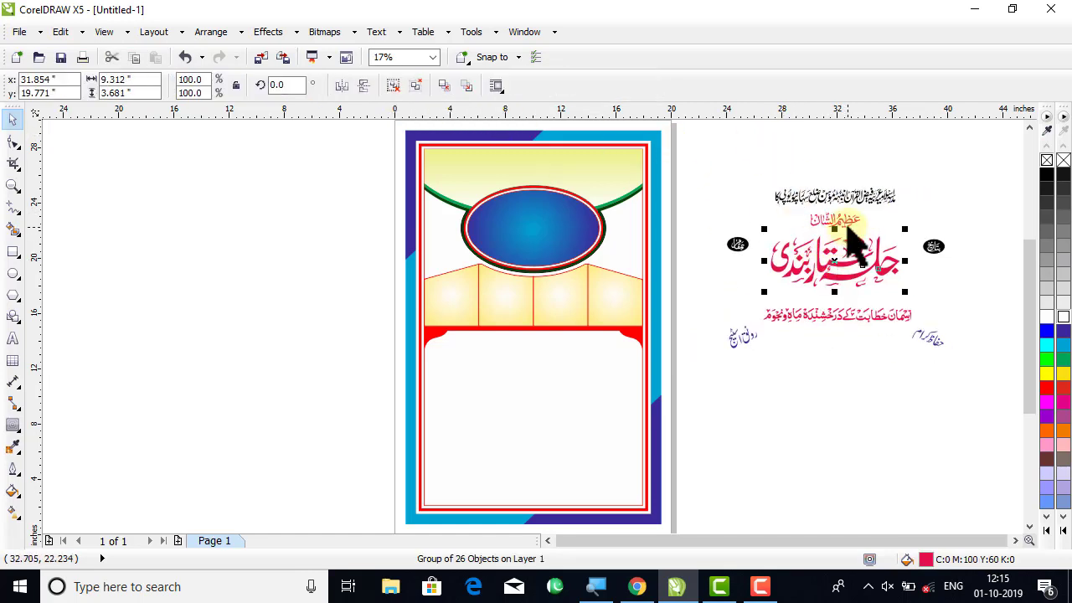
pyautogui.keyDown('shift'); pyautogui.click(837, 220); pyautogui.keyUp('shift')
pyautogui.moveTo(835, 251); pyautogui.dragTo(541, 243)
pyautogui.click(492, 57)
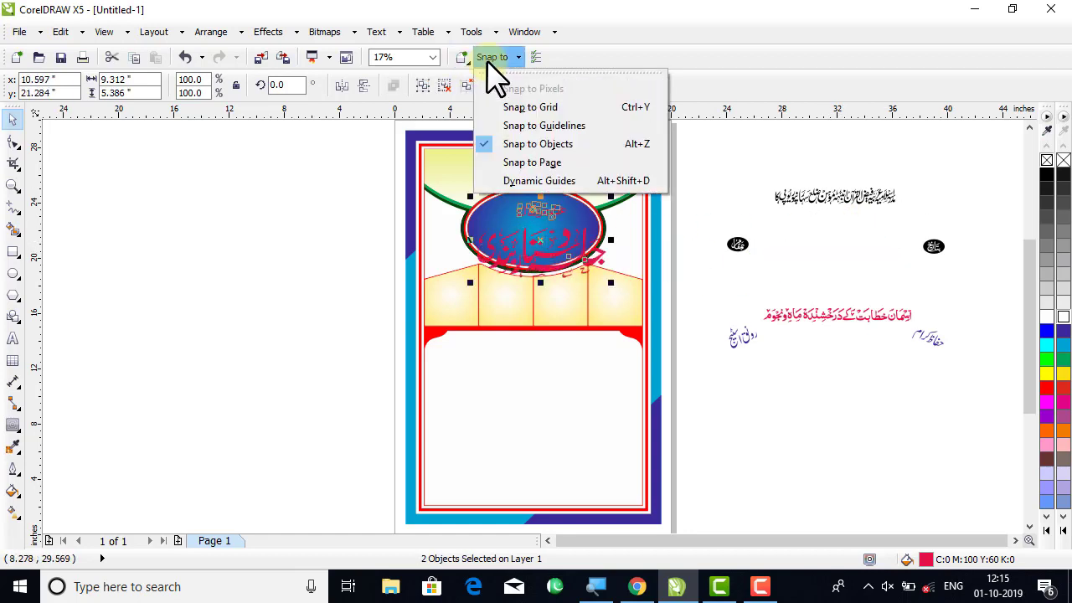
pyautogui.click(507, 144)
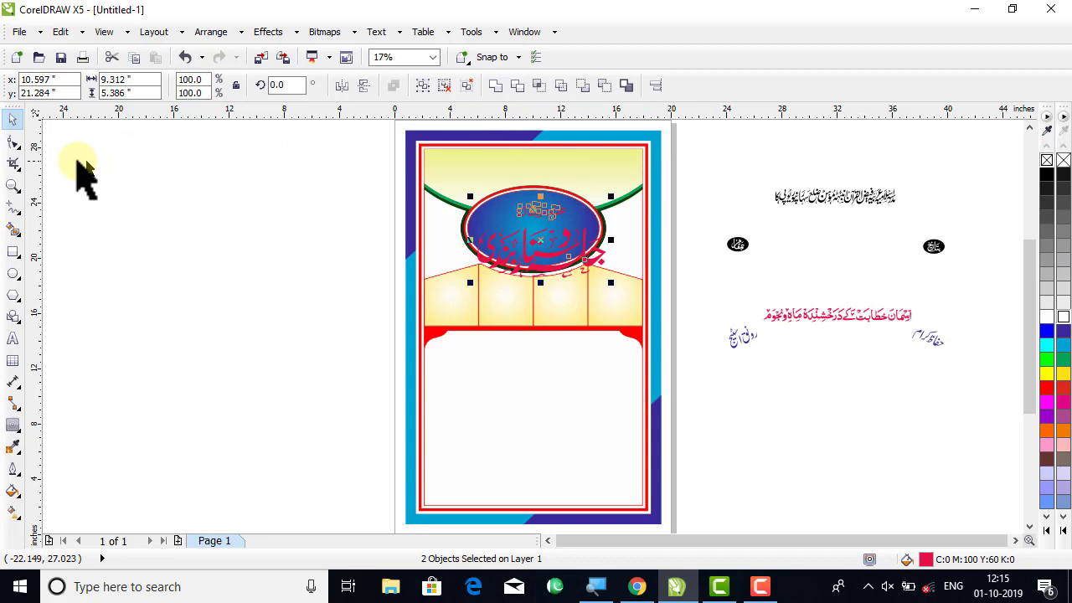
# - Fill the title and heading white and fit them inside the blue ellipse at about 8.05 by 4.66 inches
pyautogui.click(13, 185)
pyautogui.moveTo(282, 160); pyautogui.dragTo(695, 306)
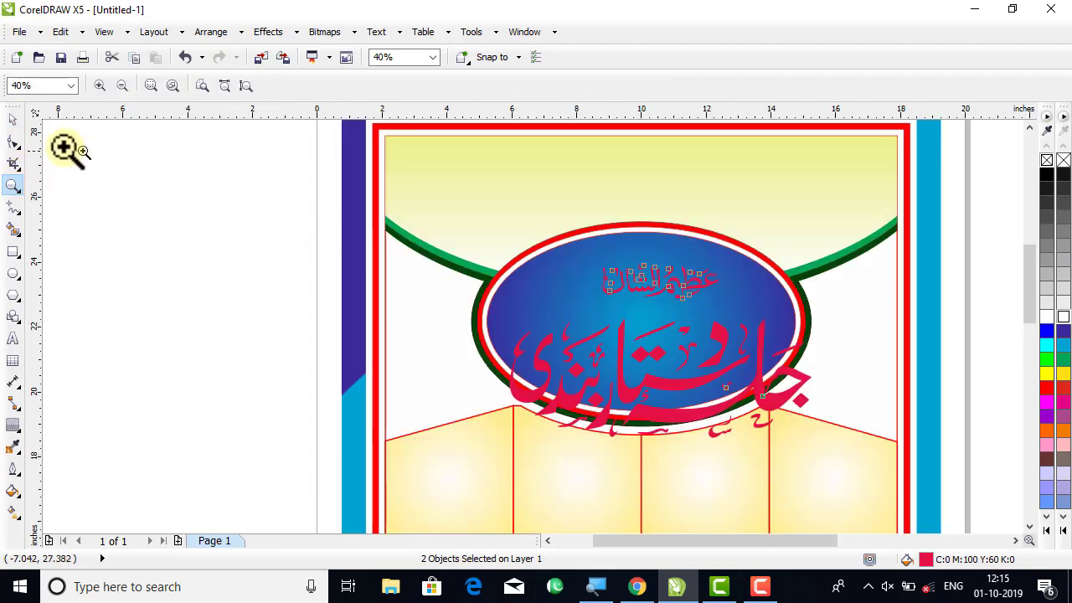
pyautogui.click(13, 119)
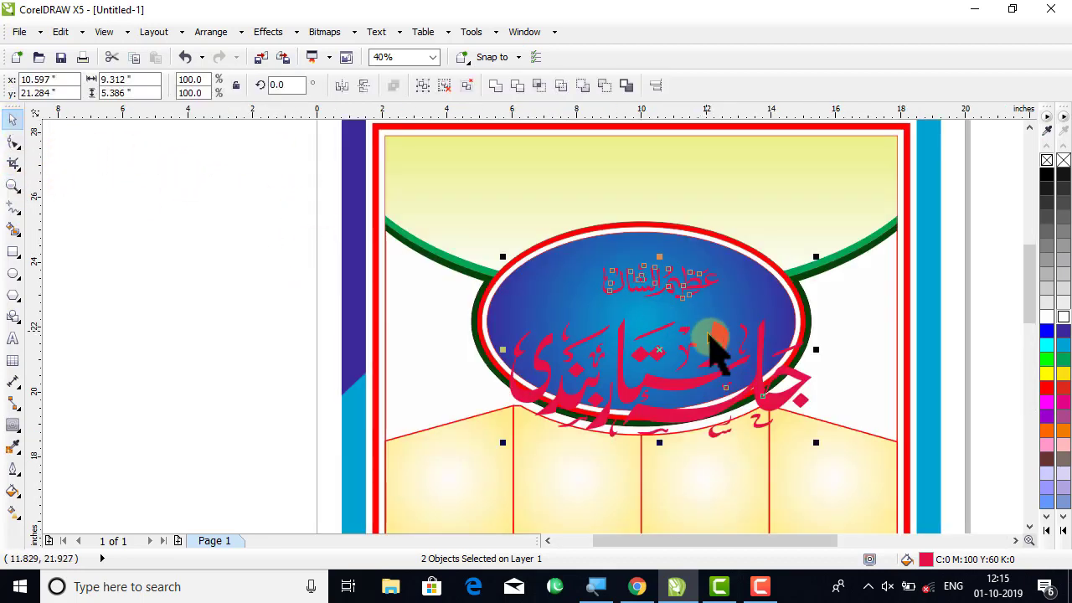
pyautogui.click(1064, 318)
pyautogui.moveTo(820, 444); pyautogui.dragTo(796, 442)
pyautogui.moveTo(660, 354); pyautogui.dragTo(643, 327)
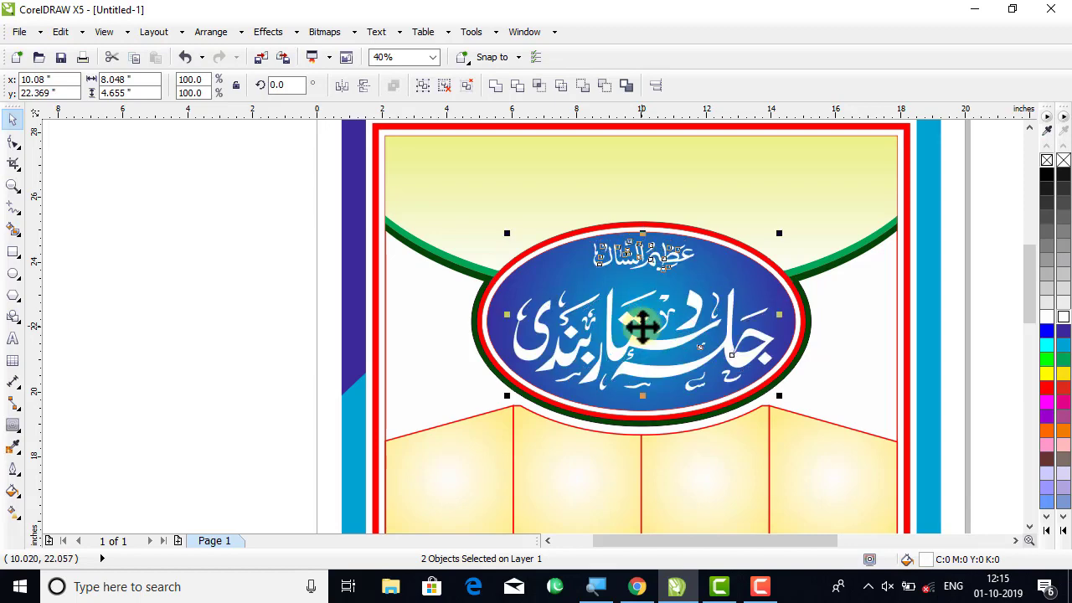
# - Move the small white heading slightly down, closer to the large title in the blue ellipse
pyautogui.click(282, 261)
pyautogui.click(676, 262)
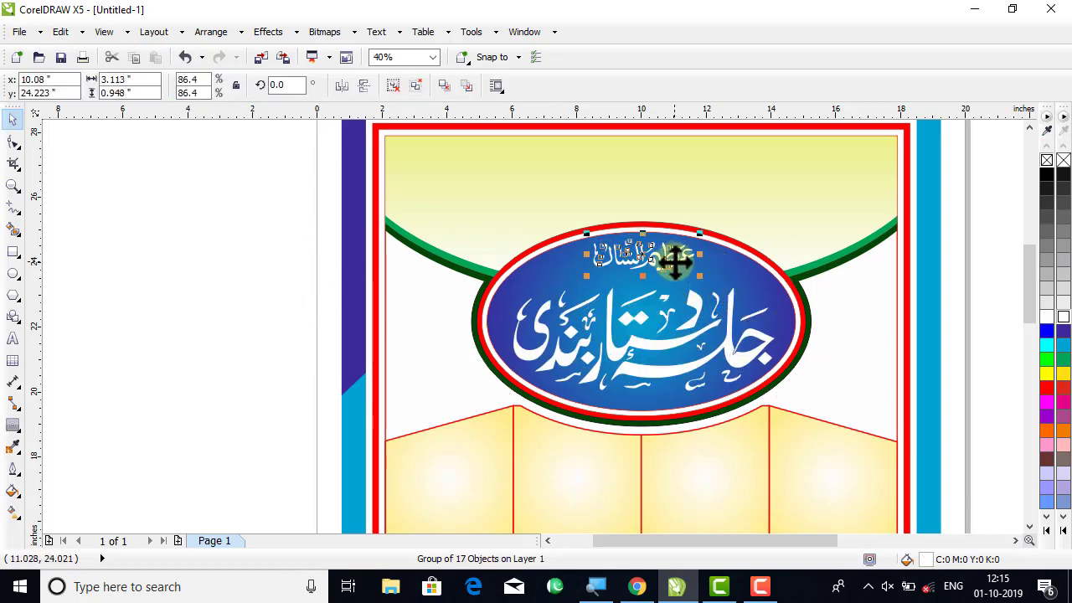
pyautogui.moveTo(676, 262); pyautogui.dragTo(676, 264)
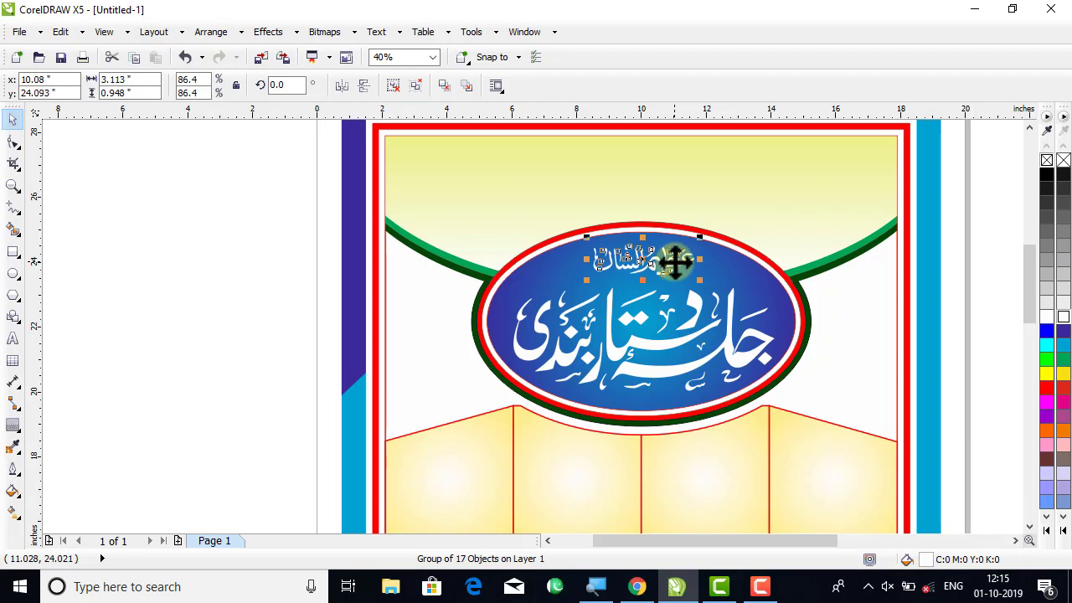
pyautogui.click(261, 210)
pyautogui.click(12, 185)
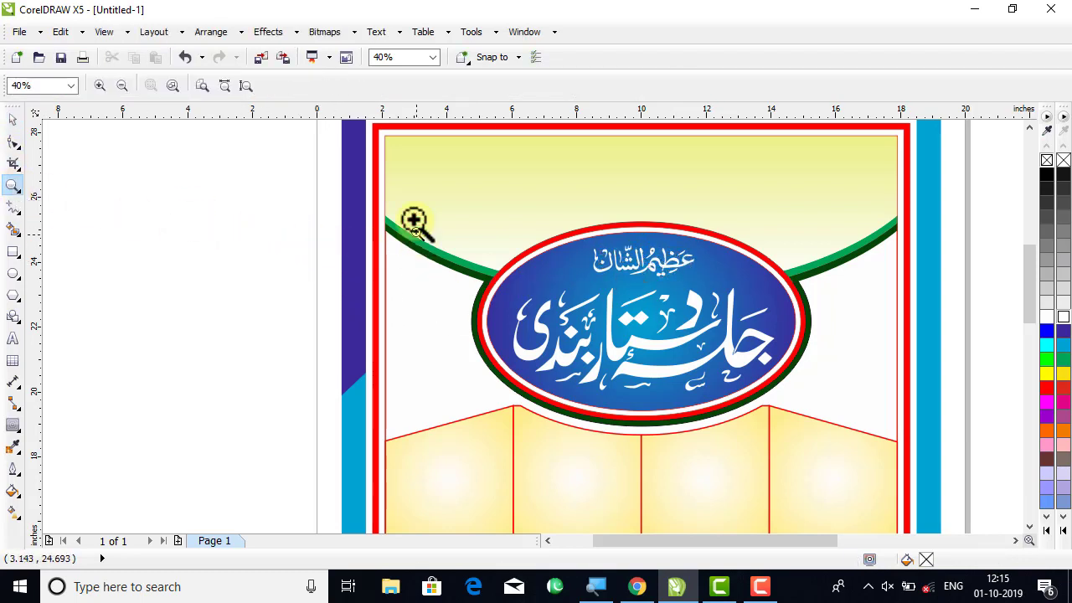
pyautogui.moveTo(347, 187); pyautogui.dragTo(947, 433)
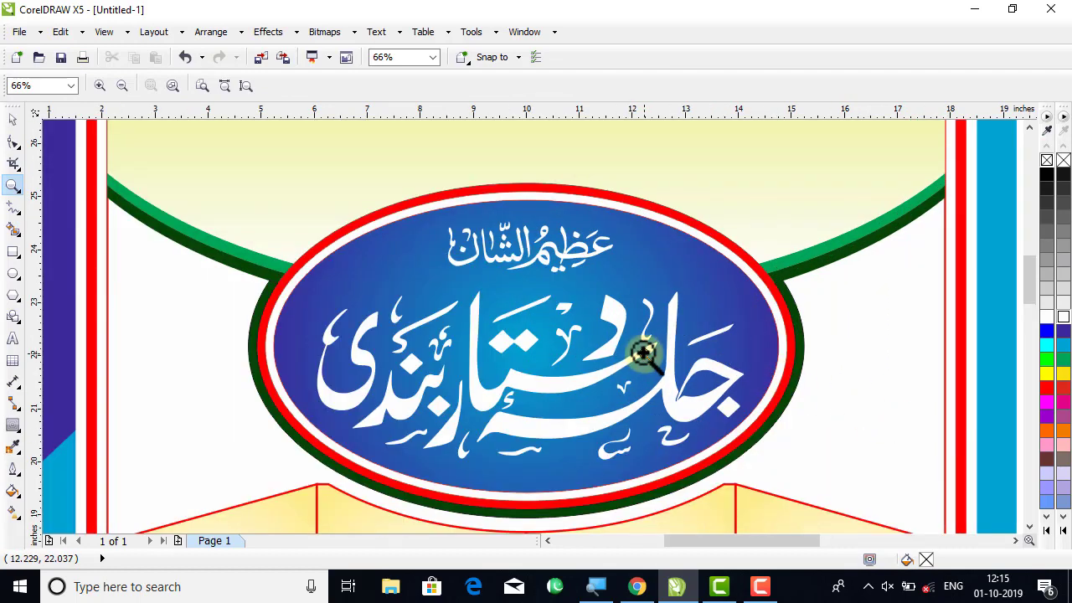
# - Move the black Urdu text line onto the pale yellow top panel and centre it horizontally with that panel
pyautogui.press('F4')
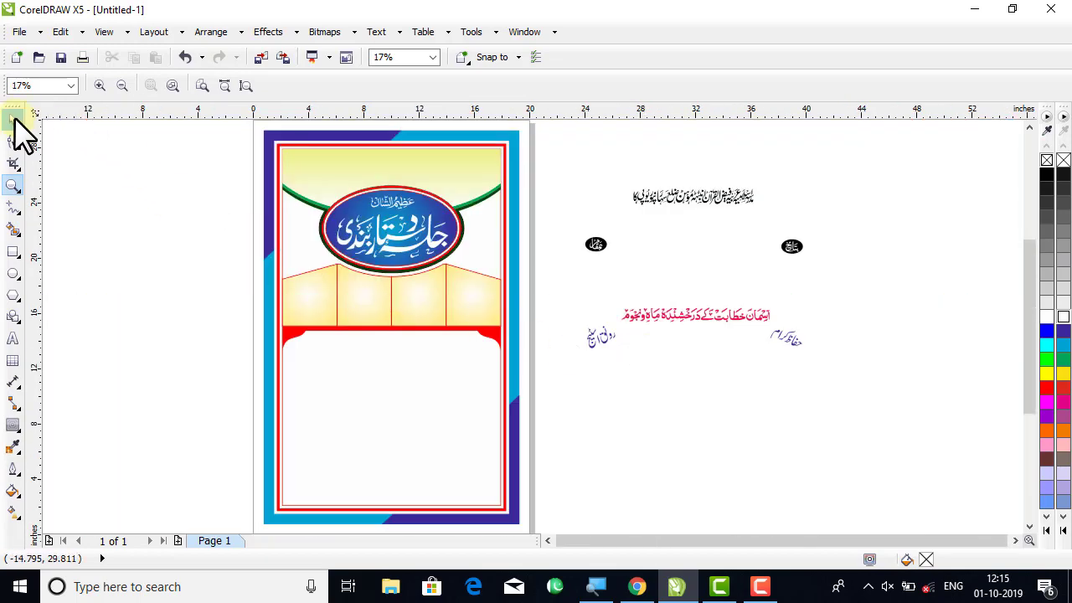
pyautogui.click(12, 119)
pyautogui.moveTo(708, 203); pyautogui.dragTo(408, 166)
pyautogui.keyDown('shift'); pyautogui.click(461, 177); pyautogui.keyUp('shift')
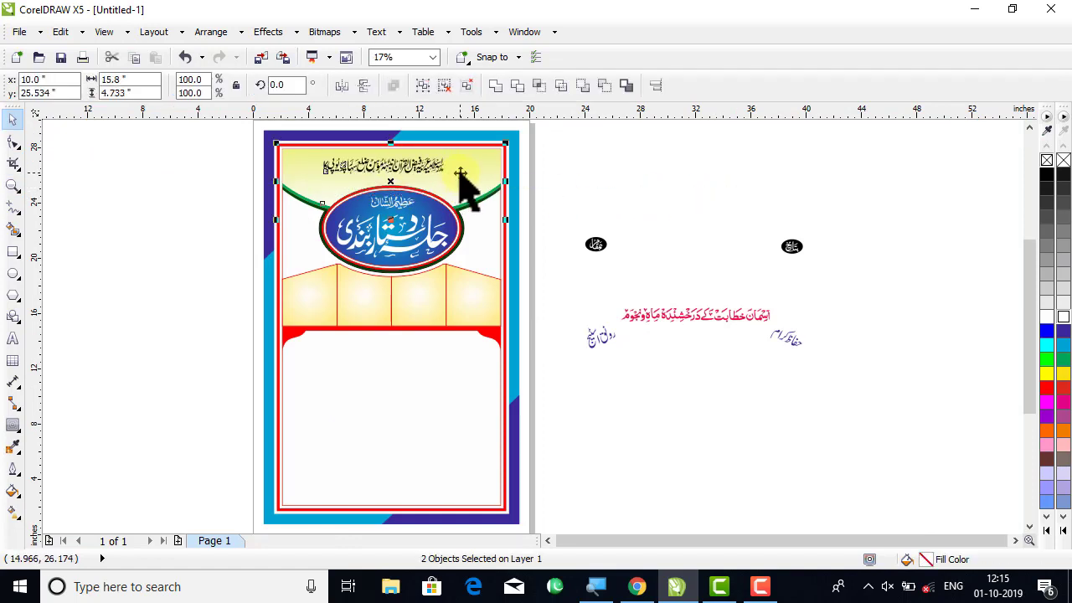
pyautogui.press('c')
pyautogui.click(596, 208)
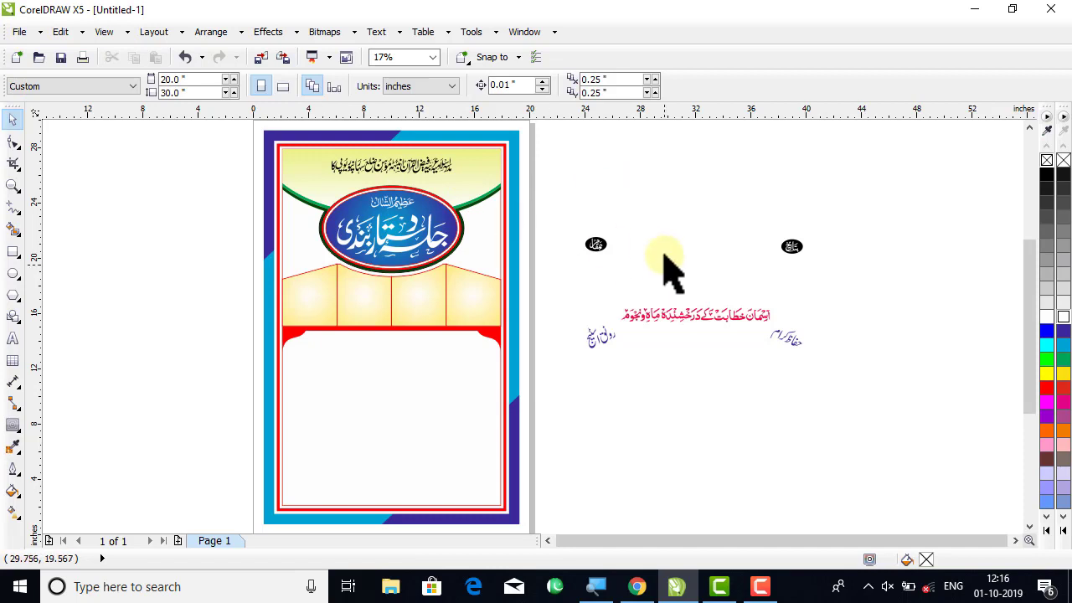
# - Move the two black oval labels together onto the poster, one on each side of the blue ellipse
pyautogui.moveTo(831, 219); pyautogui.dragTo(535, 277)
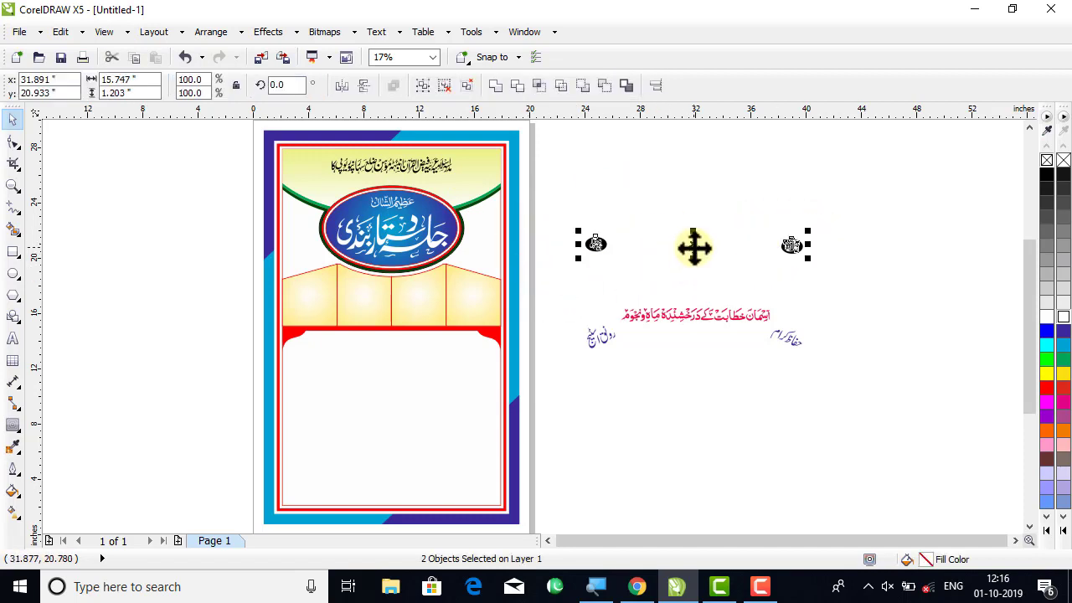
pyautogui.moveTo(694, 247); pyautogui.dragTo(391, 220)
# - Move the black oval label beside the blue ellipse's right edge slightly inward, away from the red border
pyautogui.click(12, 184)
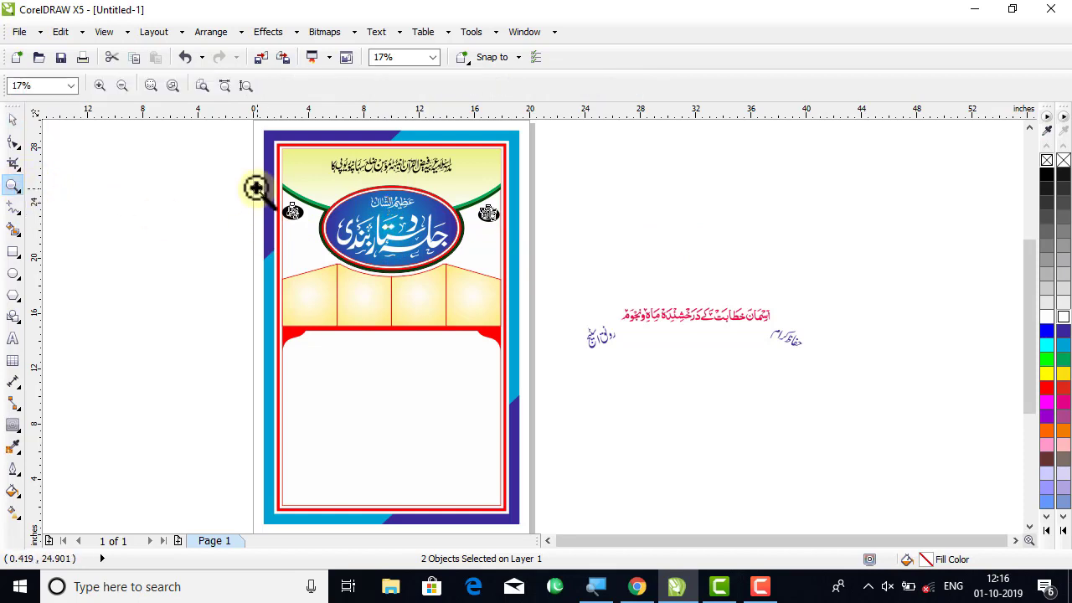
pyautogui.moveTo(247, 177); pyautogui.dragTo(594, 310)
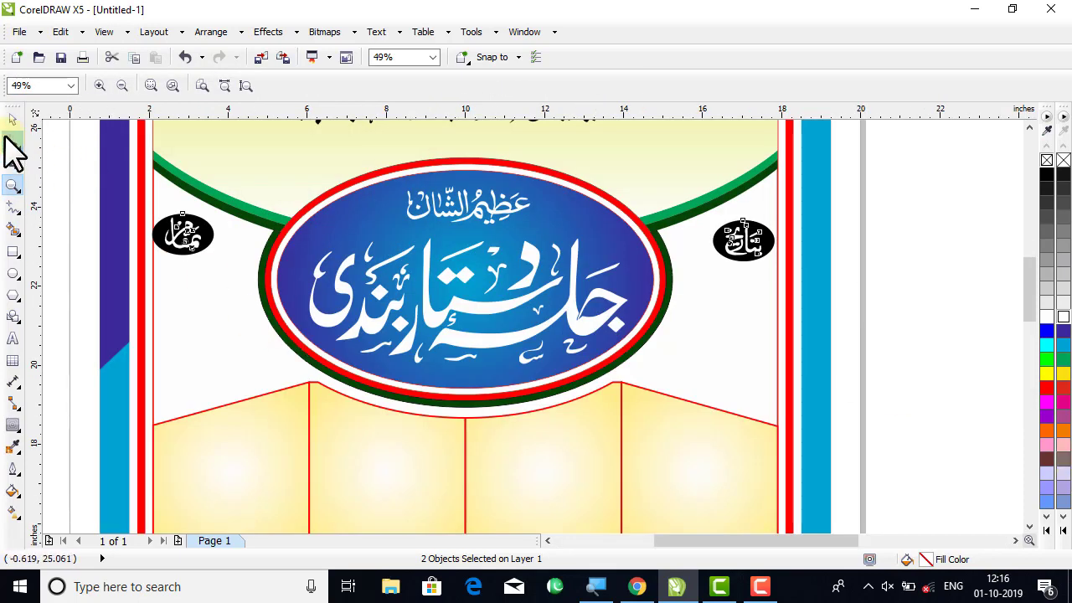
pyautogui.click(10, 123)
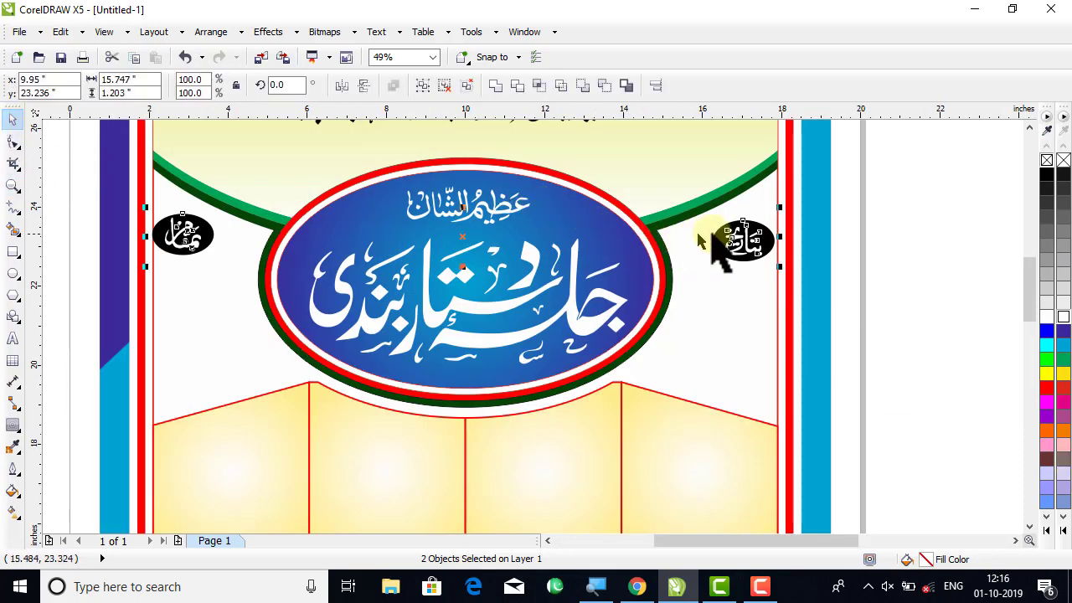
pyautogui.click(444, 86)
pyautogui.moveTo(897, 192); pyautogui.dragTo(688, 285)
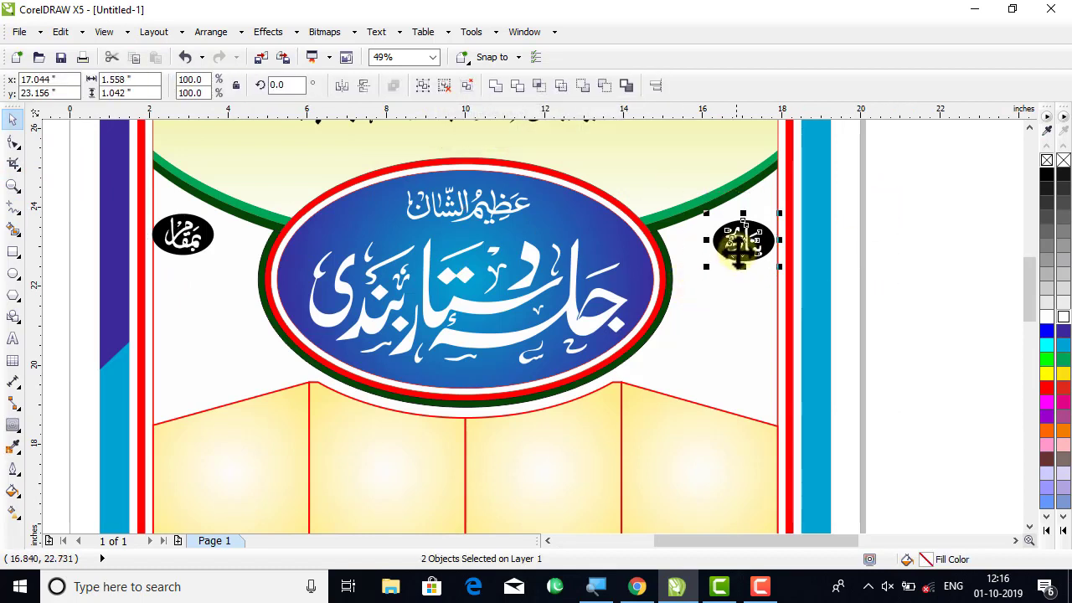
pyautogui.moveTo(740, 243); pyautogui.dragTo(731, 242)
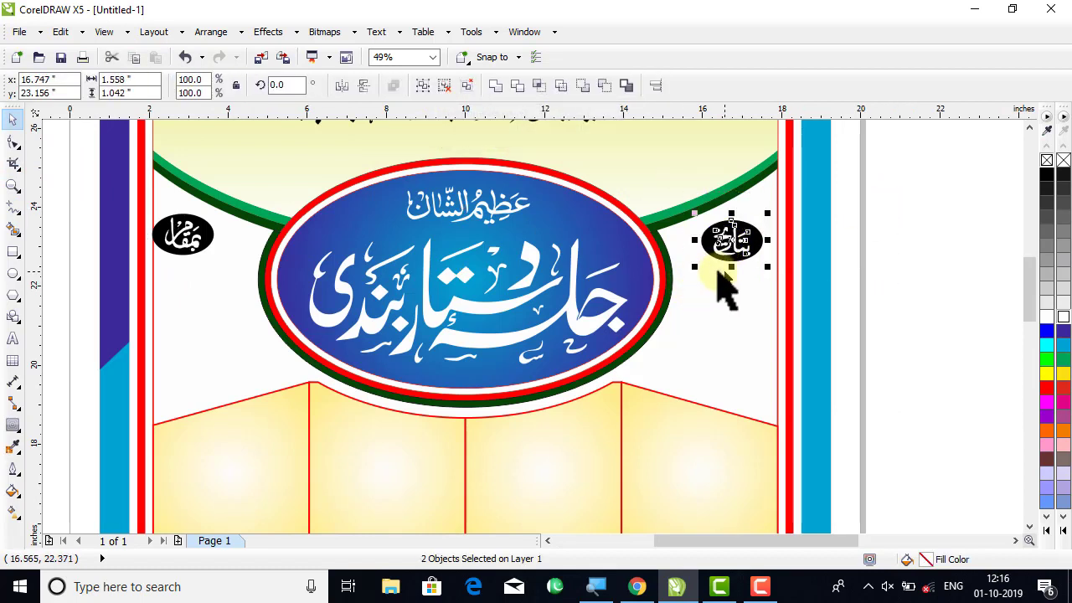
# - Move the black oval label beside the blue ellipse's left edge slightly inward, away from the red border
pyautogui.moveTo(68, 205); pyautogui.dragTo(228, 277)
pyautogui.moveTo(186, 238); pyautogui.dragTo(188, 238)
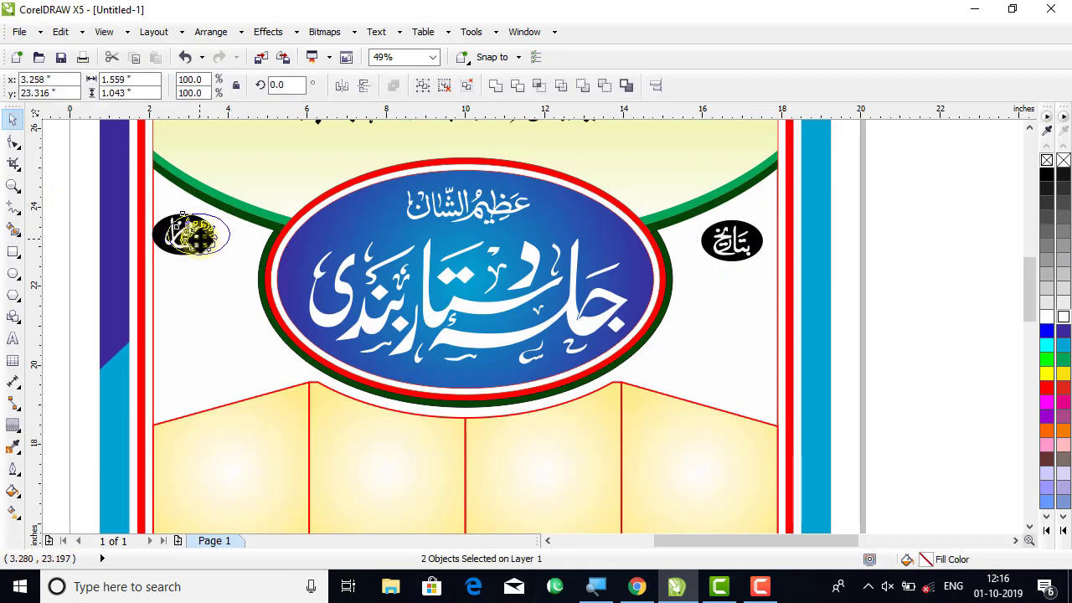
pyautogui.moveTo(200, 241); pyautogui.dragTo(201, 240)
pyautogui.click(65, 221)
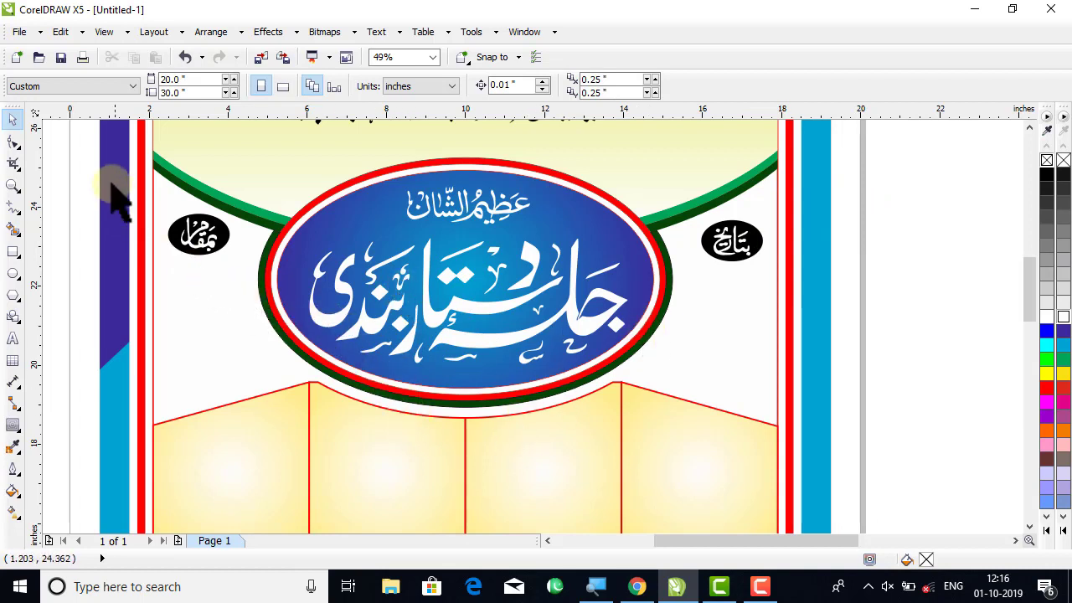
pyautogui.moveTo(80, 151); pyautogui.dragTo(745, 419)
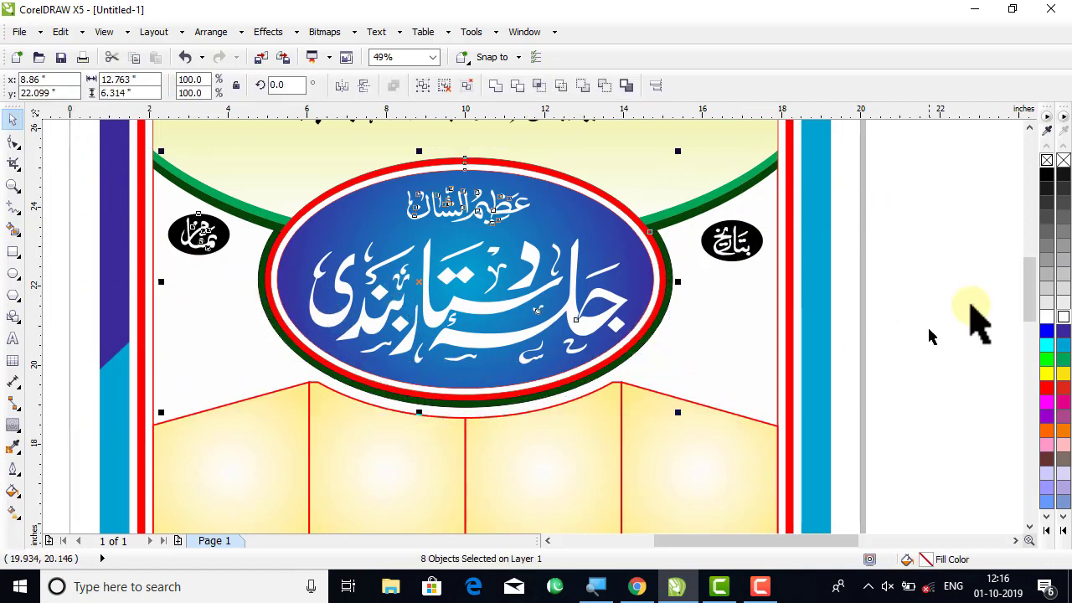
pyautogui.click(971, 251)
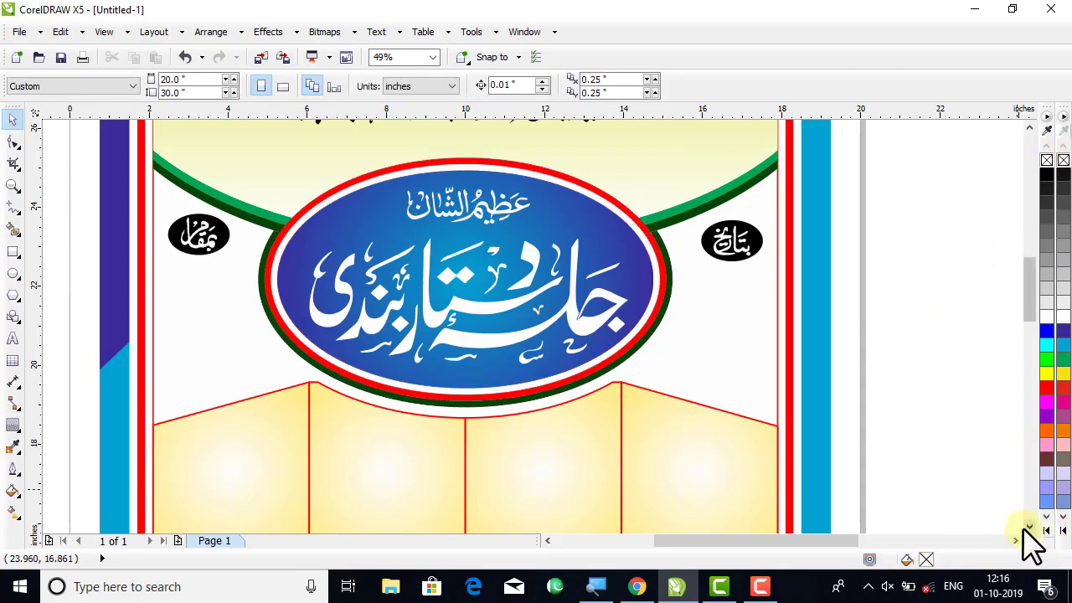
pyautogui.scroll(-3, 1033, 545)
pyautogui.press('F4')
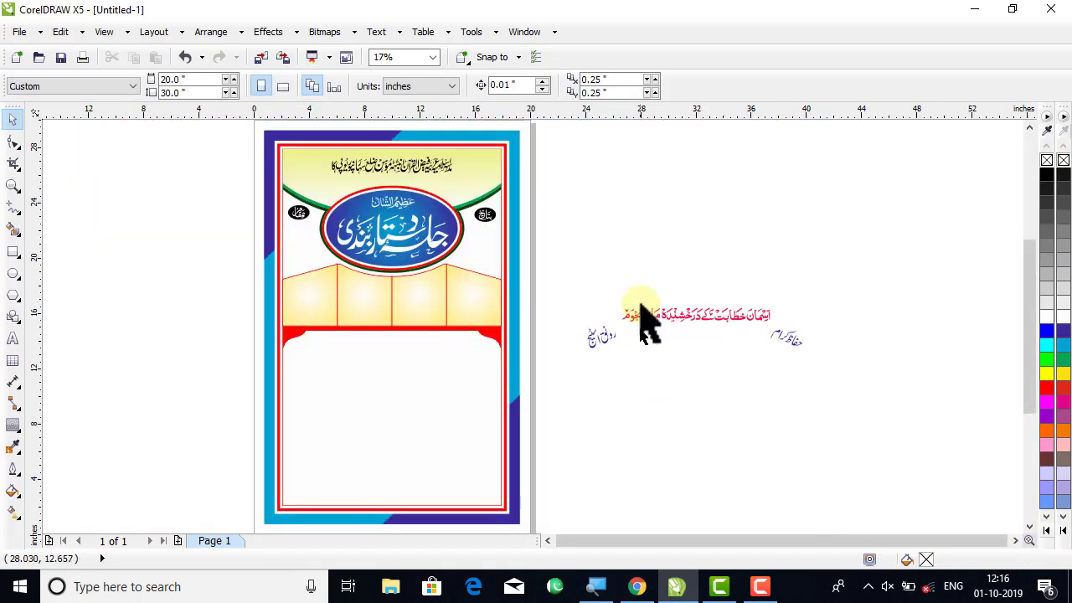
# - Draw a wide ellipse about 13.03 by 4.44 inches across the red bar below the yellow panels
pyautogui.click(13, 184)
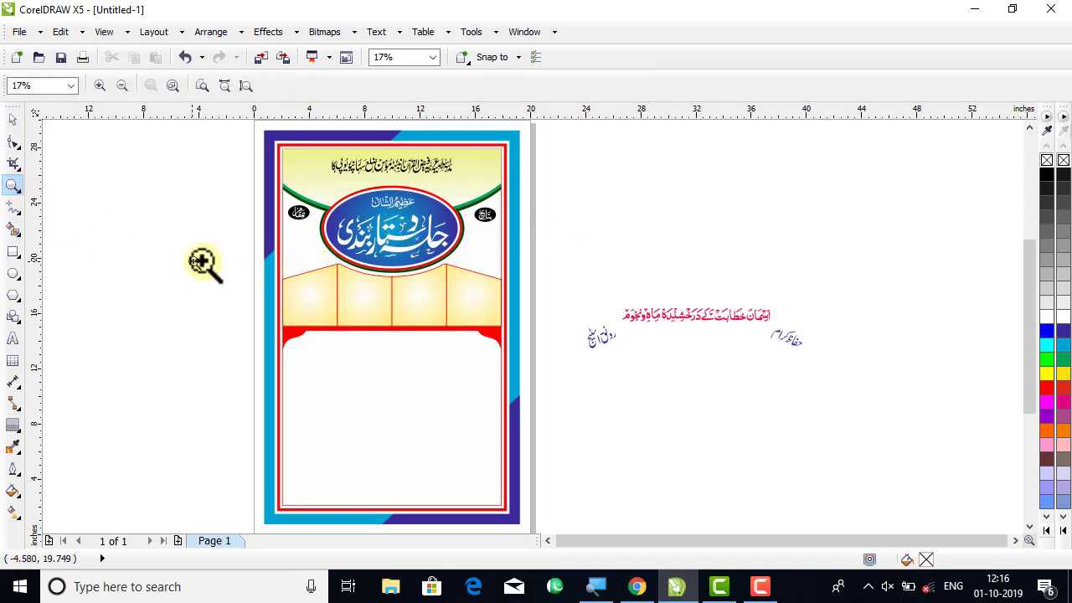
pyautogui.moveTo(205, 251); pyautogui.dragTo(528, 368)
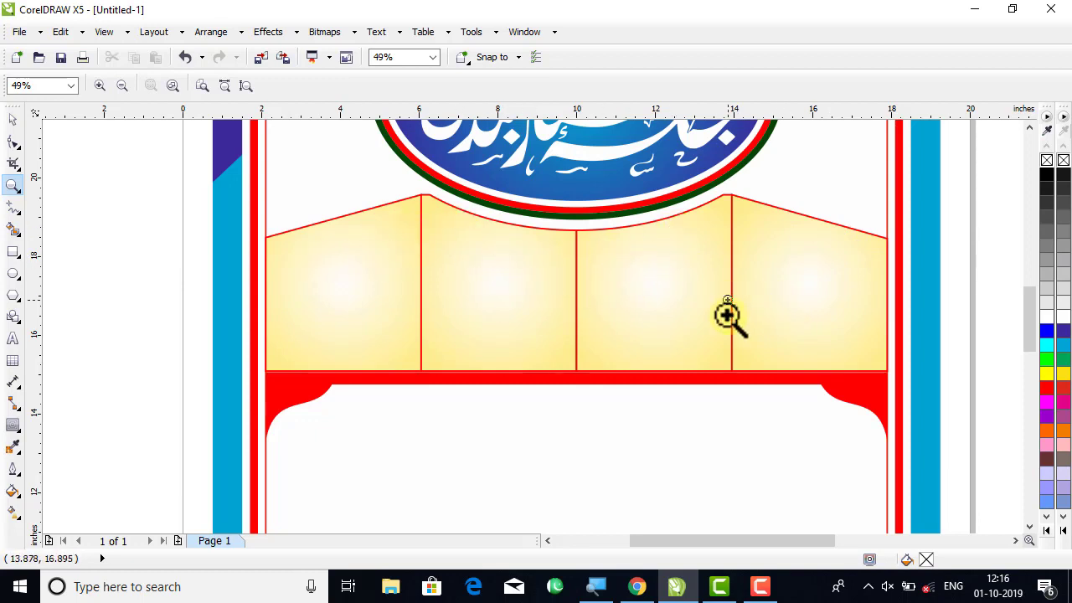
pyautogui.rightClick(567, 368)
pyautogui.moveTo(215, 263); pyautogui.dragTo(445, 395)
pyautogui.click(409, 360)
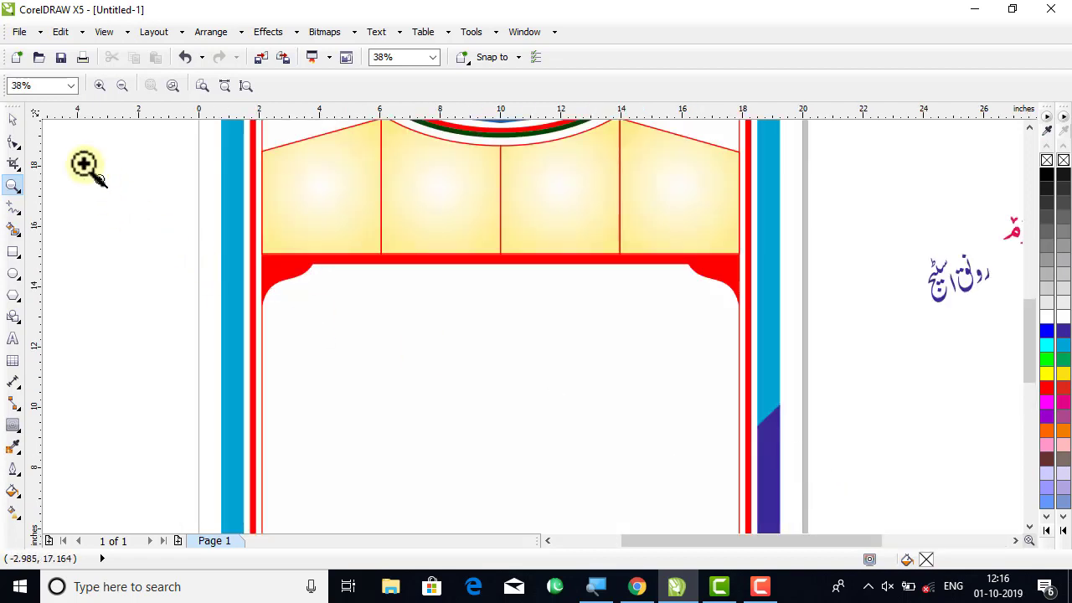
pyautogui.click(13, 120)
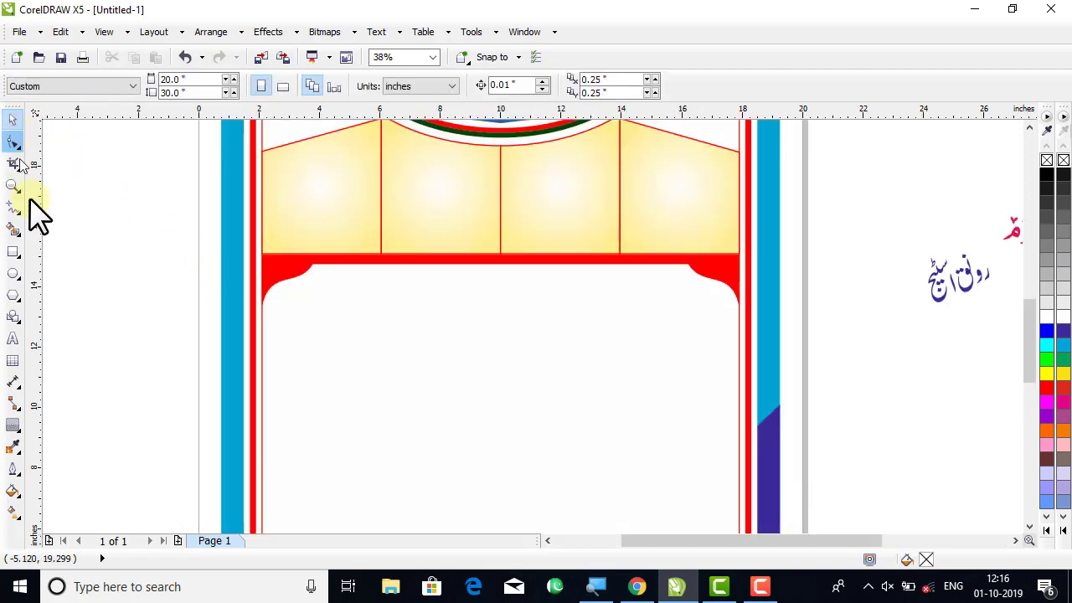
pyautogui.click(13, 273)
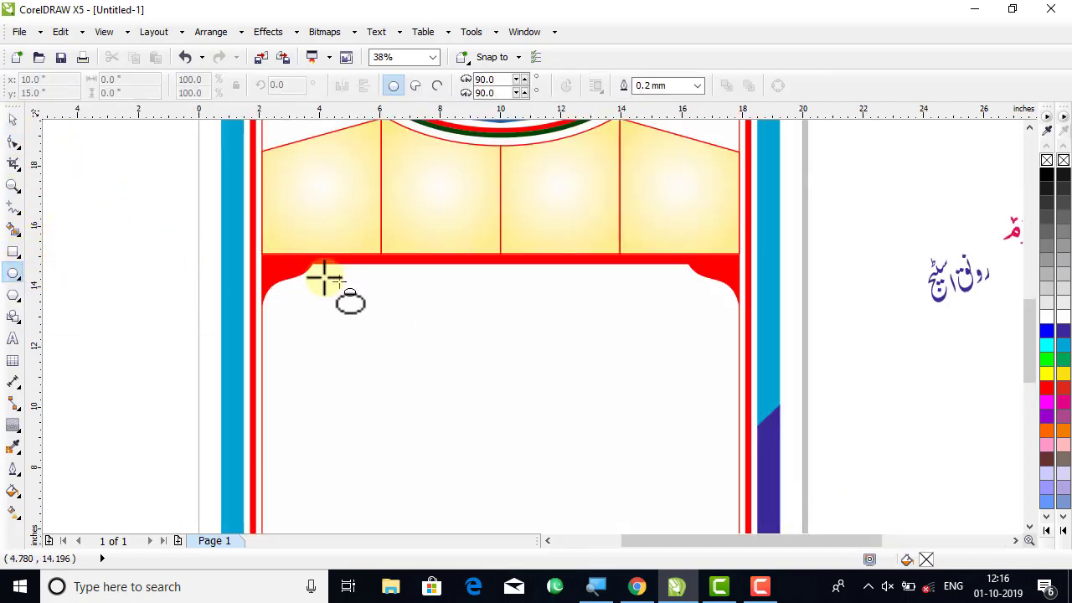
pyautogui.moveTo(298, 245); pyautogui.dragTo(693, 378)
pyautogui.click(14, 118)
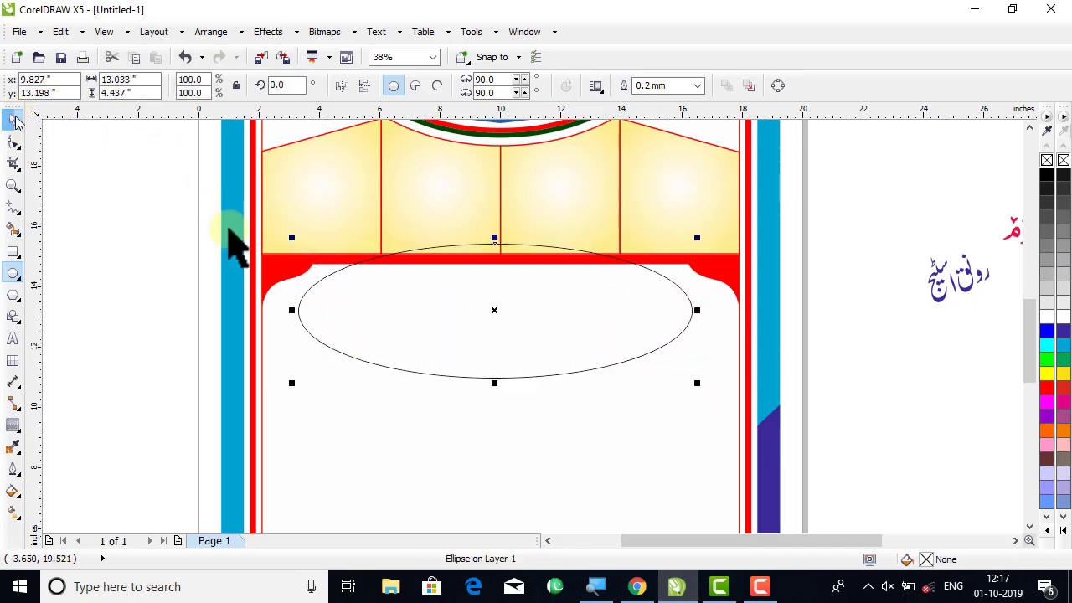
# - Move the ellipse up onto the red bar, widen it to about 13.92 inches and centre it horizontally with the inner frame
pyautogui.moveTo(494, 309); pyautogui.dragTo(485, 253)
pyautogui.moveTo(687, 257); pyautogui.dragTo(714, 256)
pyautogui.keyDown('shift'); pyautogui.click(624, 349); pyautogui.keyUp('shift')
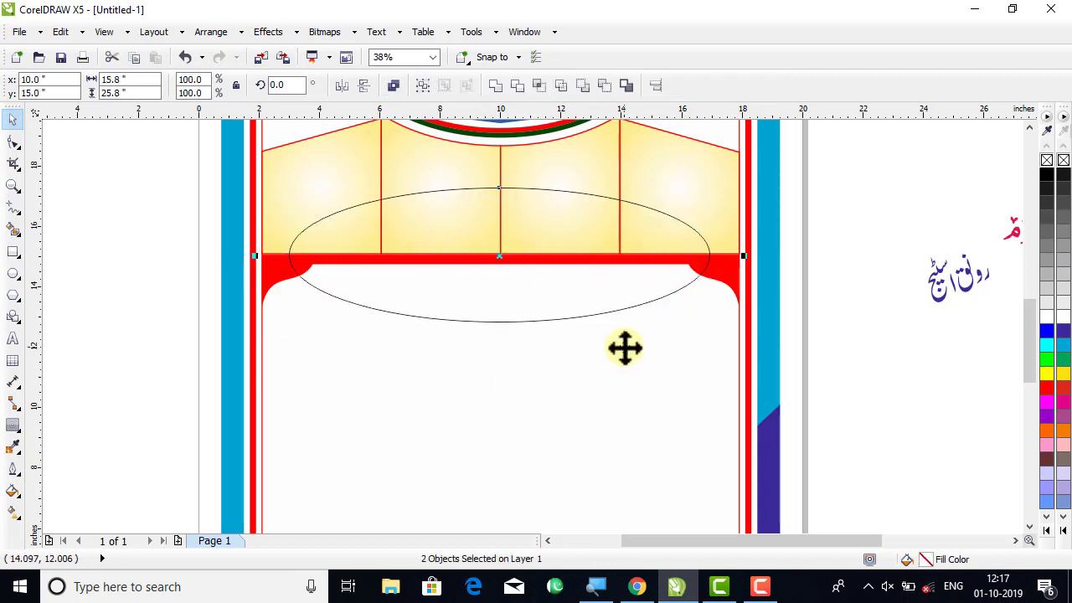
pyautogui.click(811, 333)
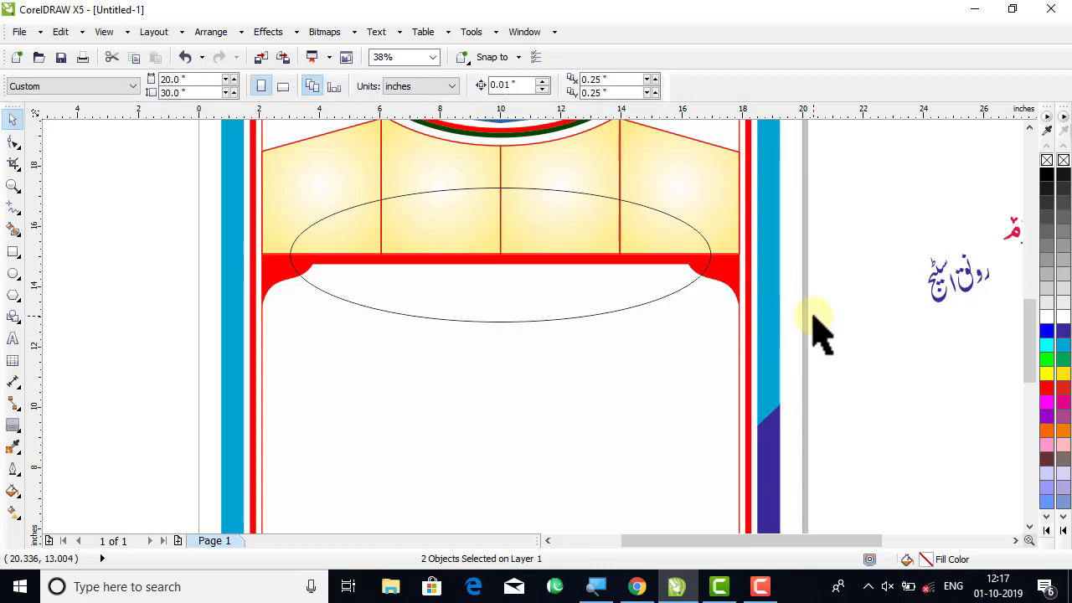
# - Stretch the ellipse to about 4.83 inches high and shift it up so its centre sits on the red bar
pyautogui.click(524, 320)
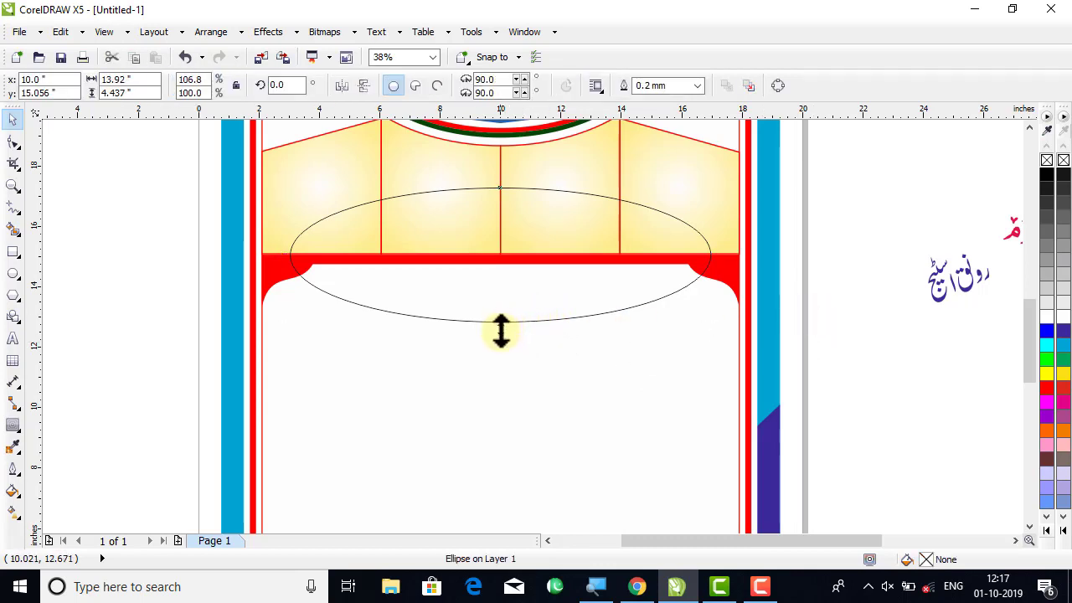
pyautogui.moveTo(501, 331); pyautogui.dragTo(500, 338)
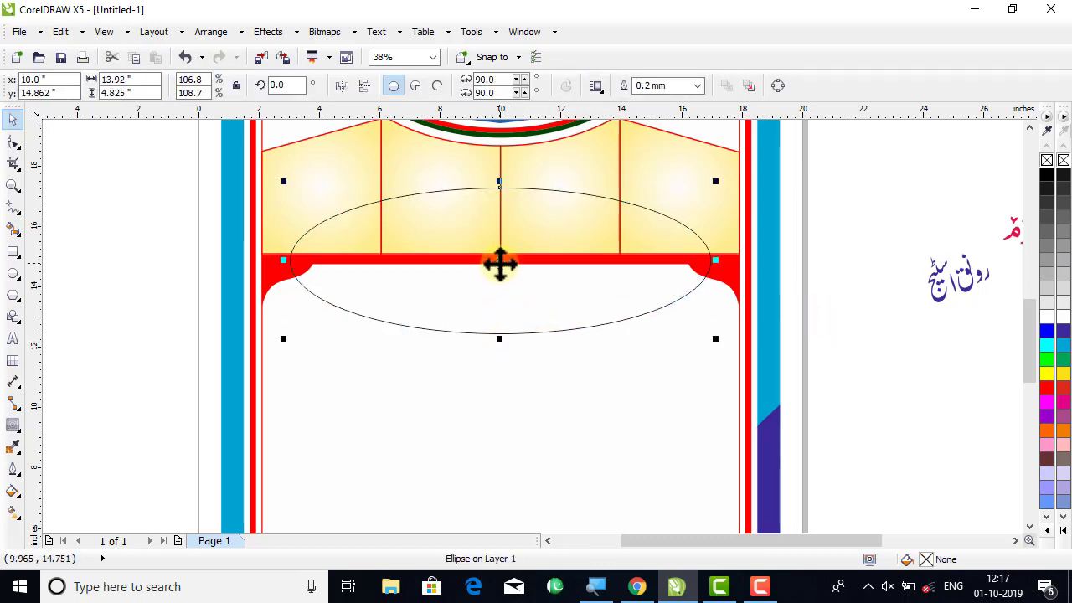
pyautogui.moveTo(497, 264); pyautogui.dragTo(498, 260)
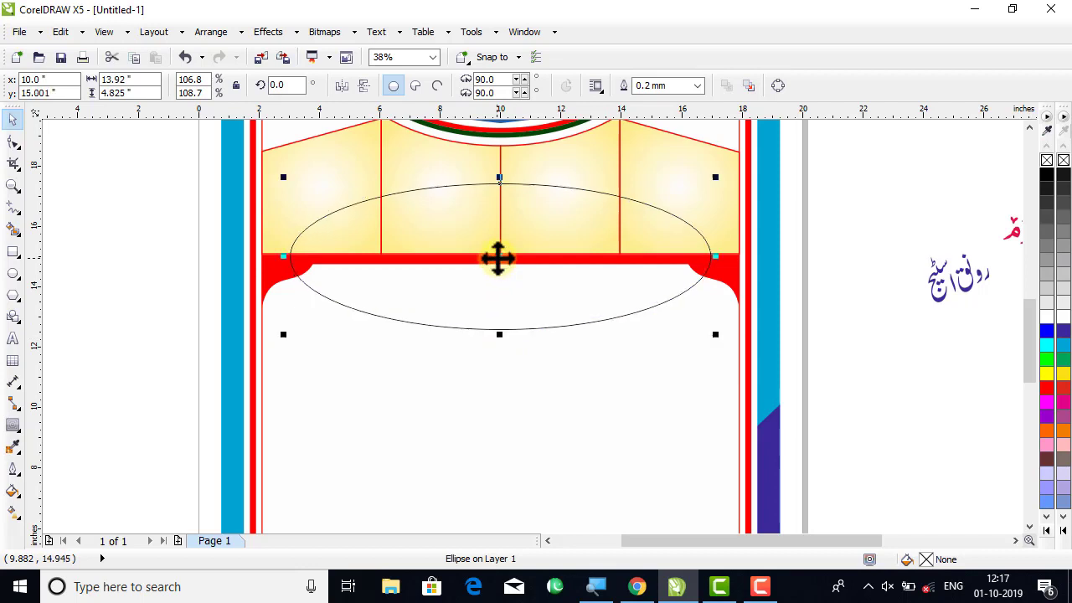
# - Smart Fill the part of the ellipse below the red bar as a separate shape and delete the ellipse
pyautogui.click(14, 227)
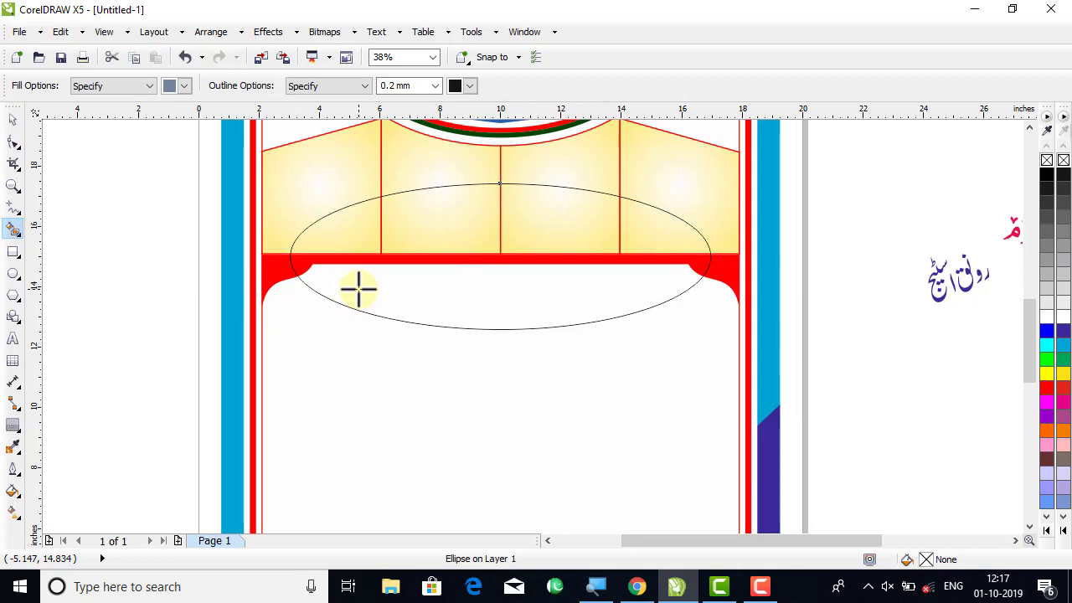
pyautogui.click(358, 289)
pyautogui.click(10, 122)
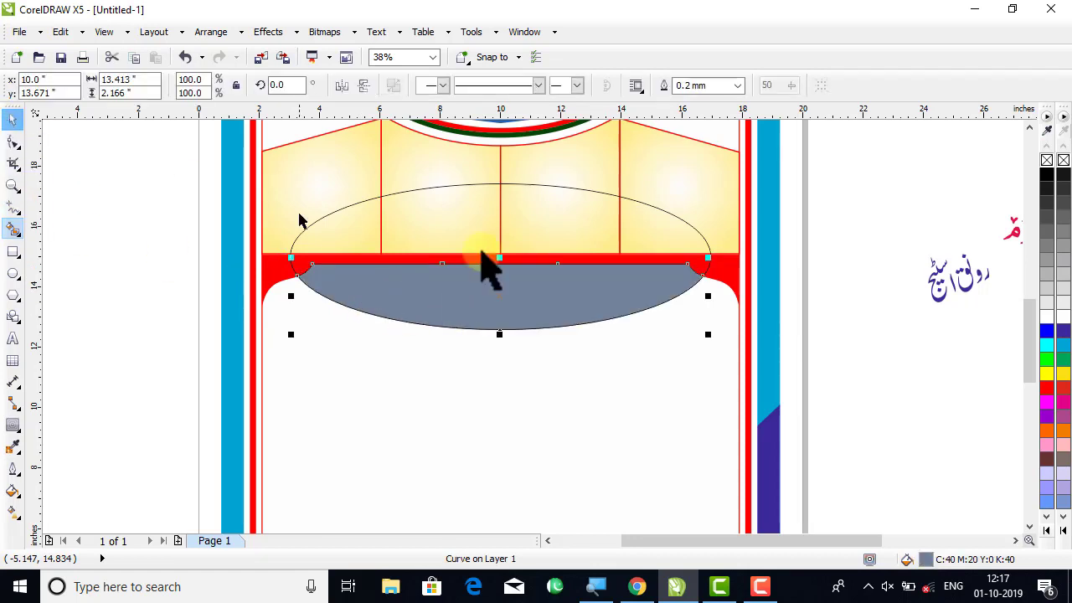
pyautogui.click(689, 226)
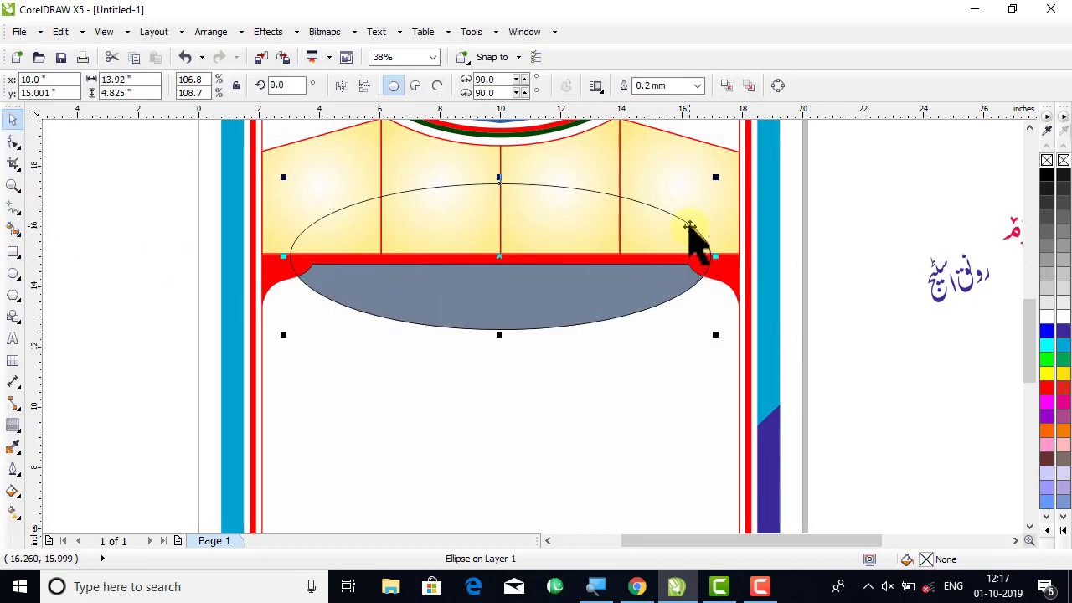
pyautogui.press('Delete')
# - Give the filled shape under the red bar a 1.0 mm white outline and a dark green fill of C78 M15 Y100 K68
pyautogui.click(645, 292)
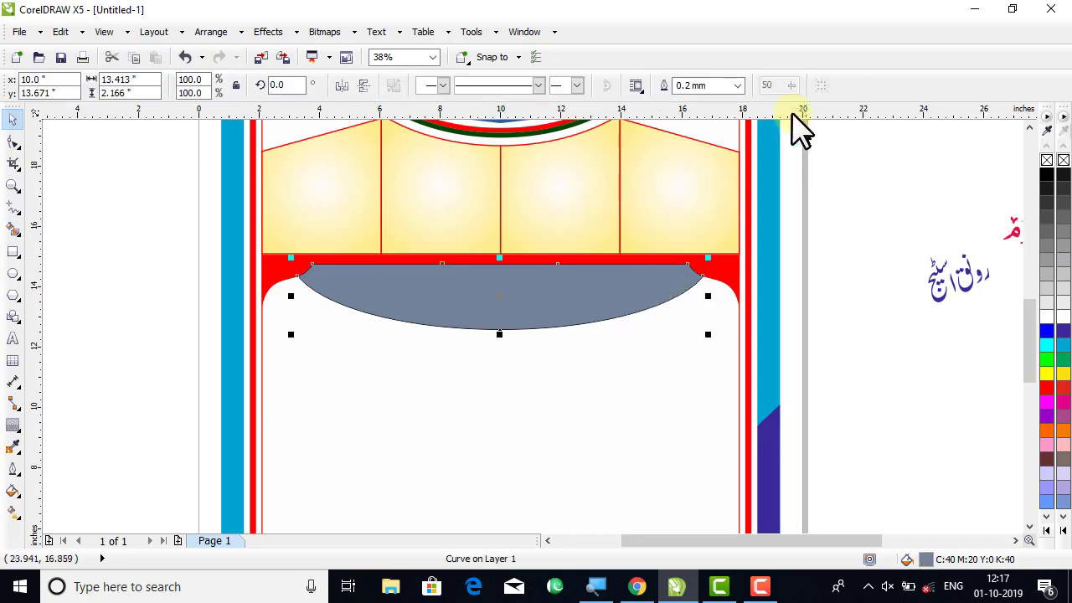
pyautogui.click(739, 85)
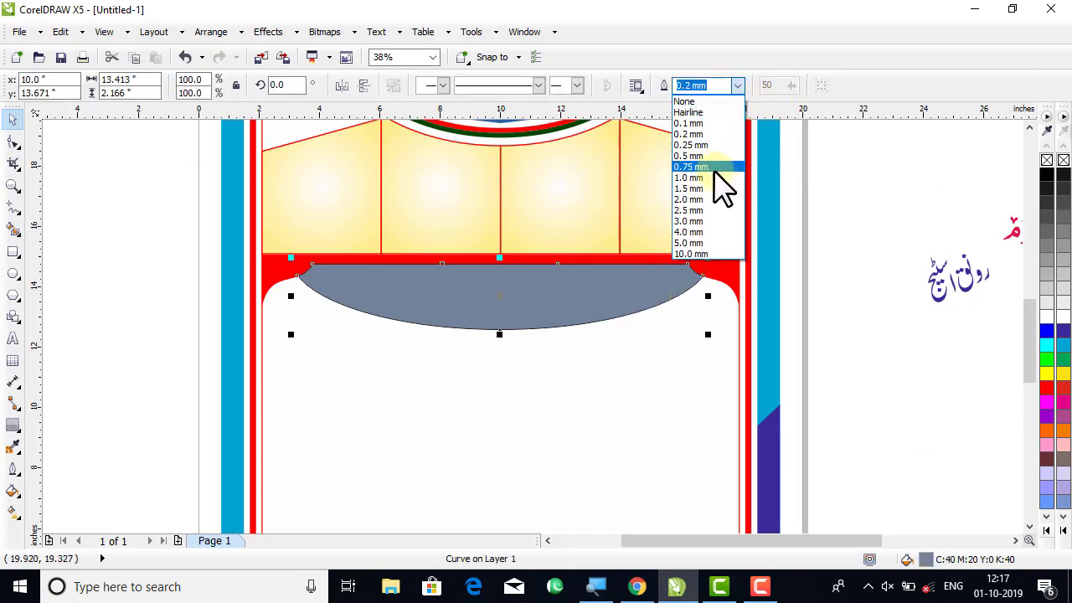
pyautogui.click(714, 175)
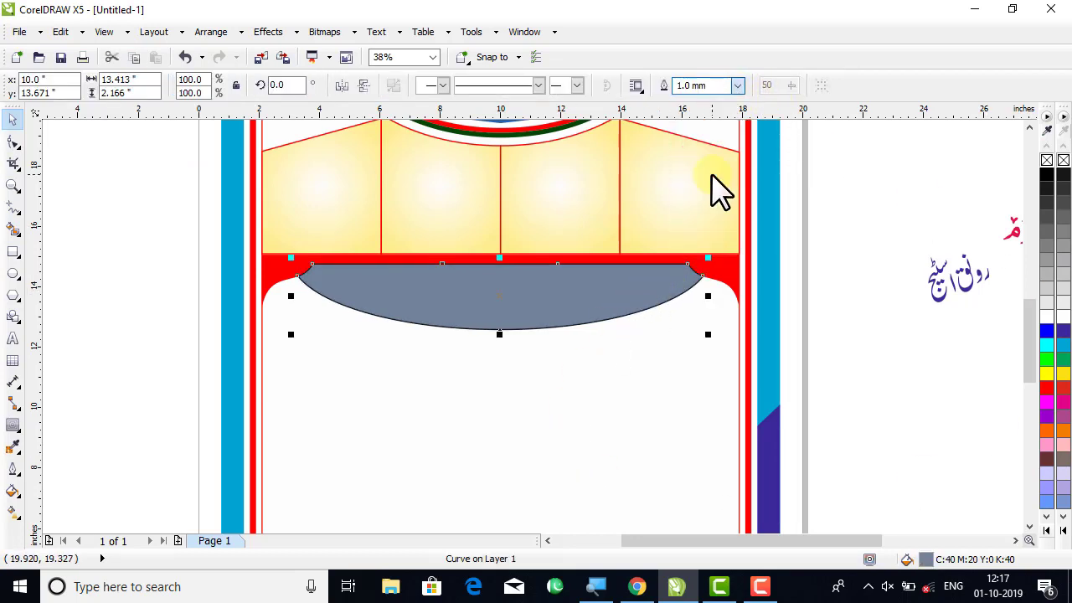
pyautogui.click(1062, 360)
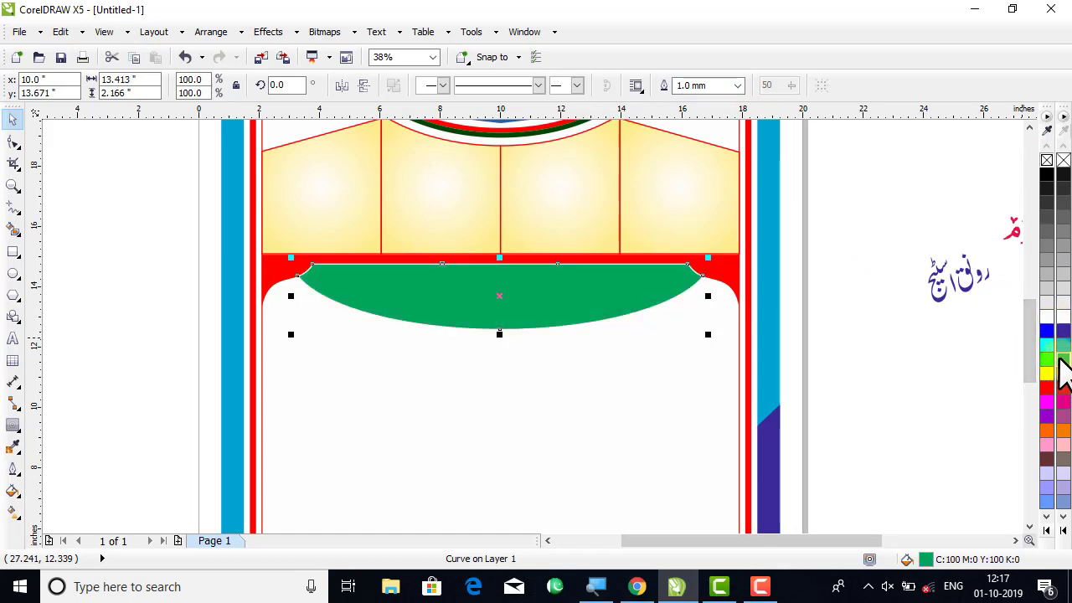
pyautogui.moveTo(1061, 369); pyautogui.dragTo(1046, 436)
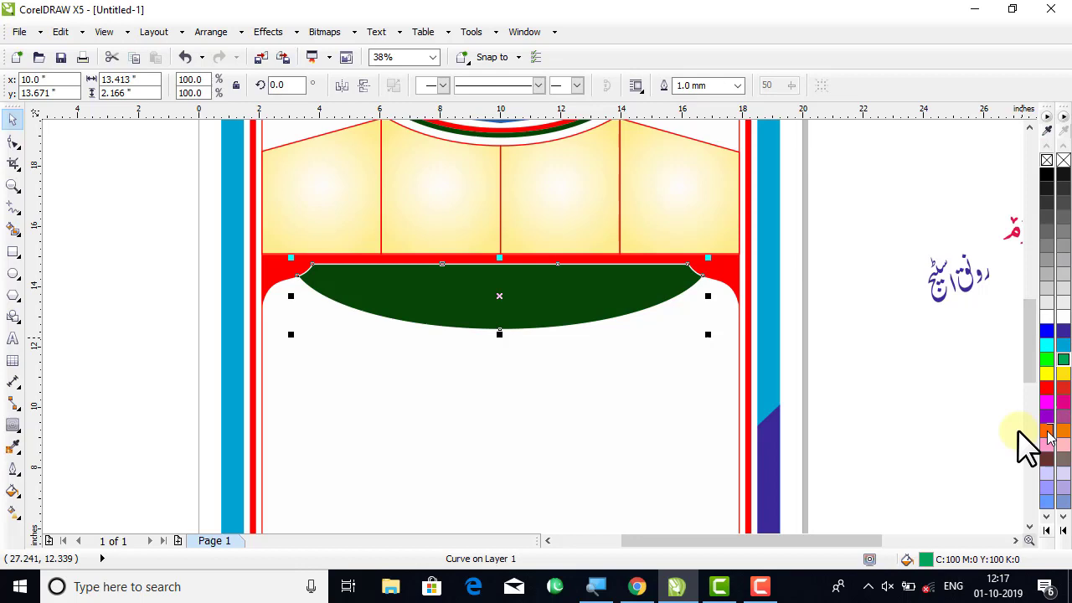
pyautogui.click(921, 389)
pyautogui.click(646, 299)
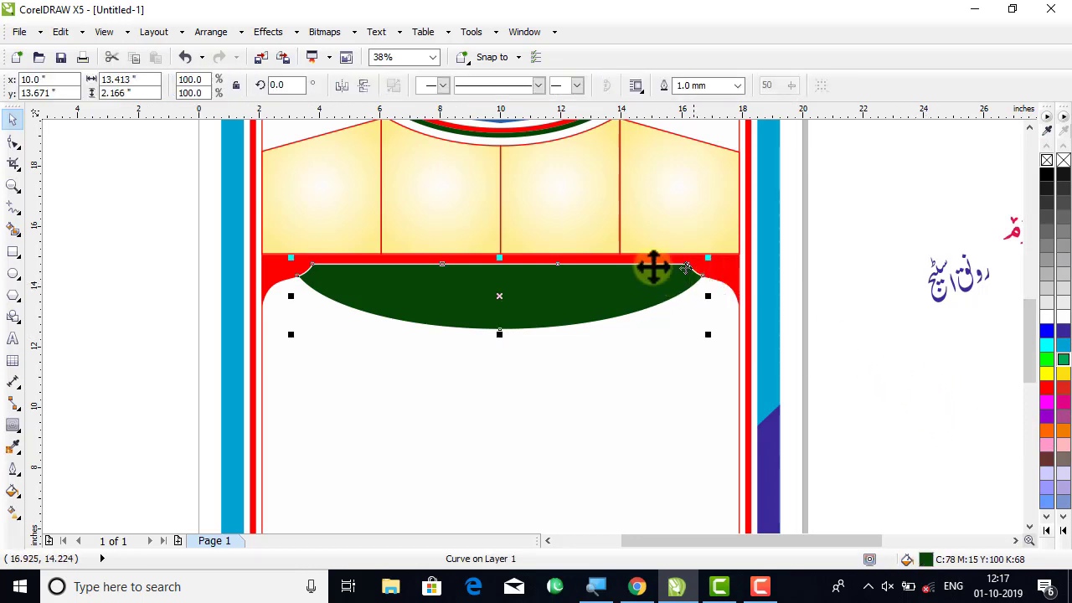
pyautogui.click(12, 186)
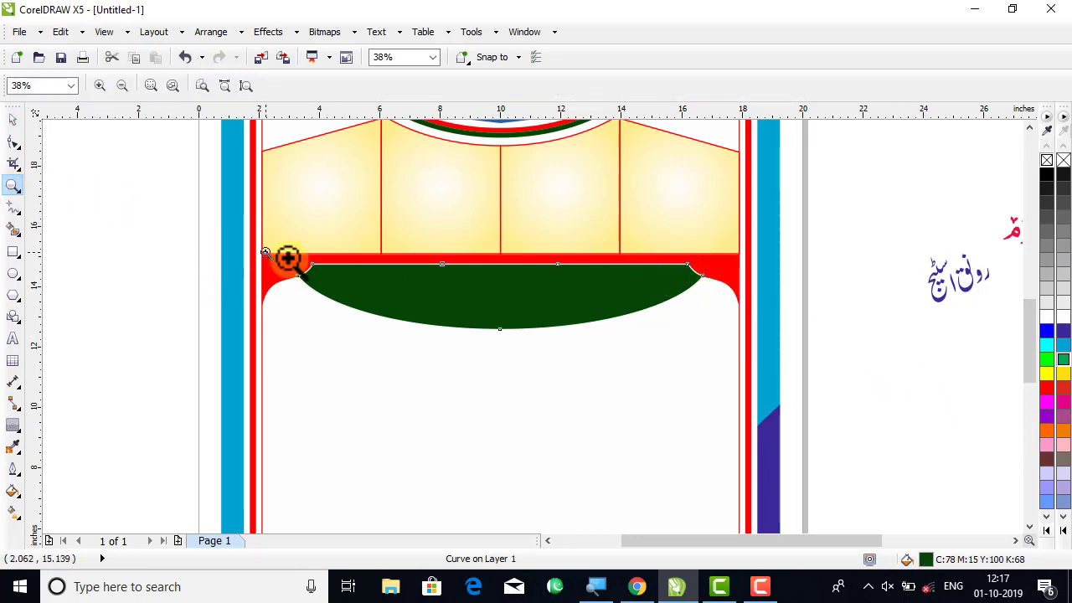
pyautogui.click(265, 253)
pyautogui.rightClick(628, 343)
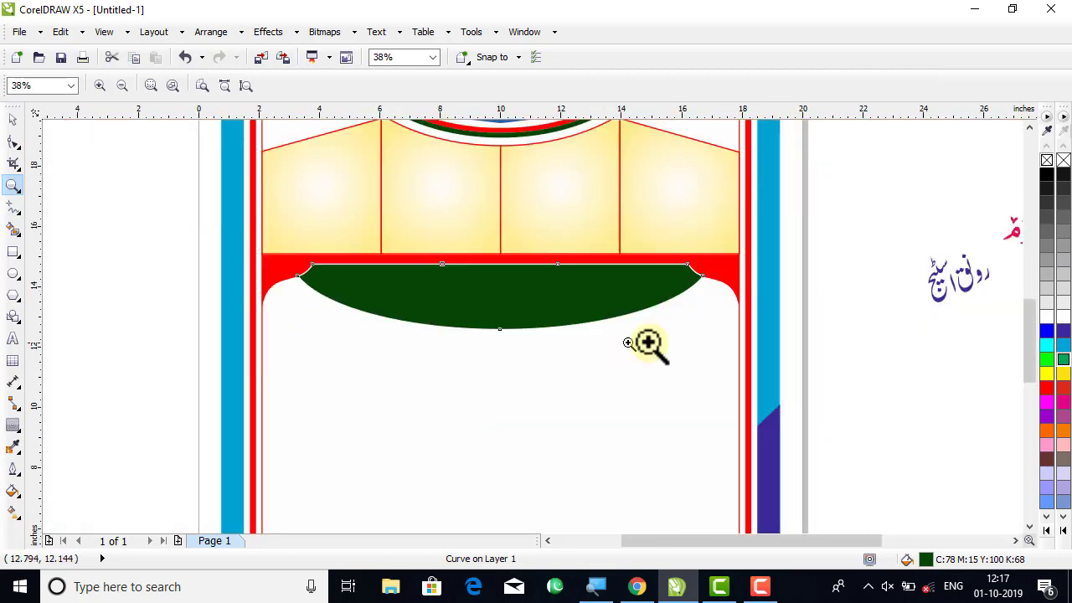
pyautogui.click(13, 120)
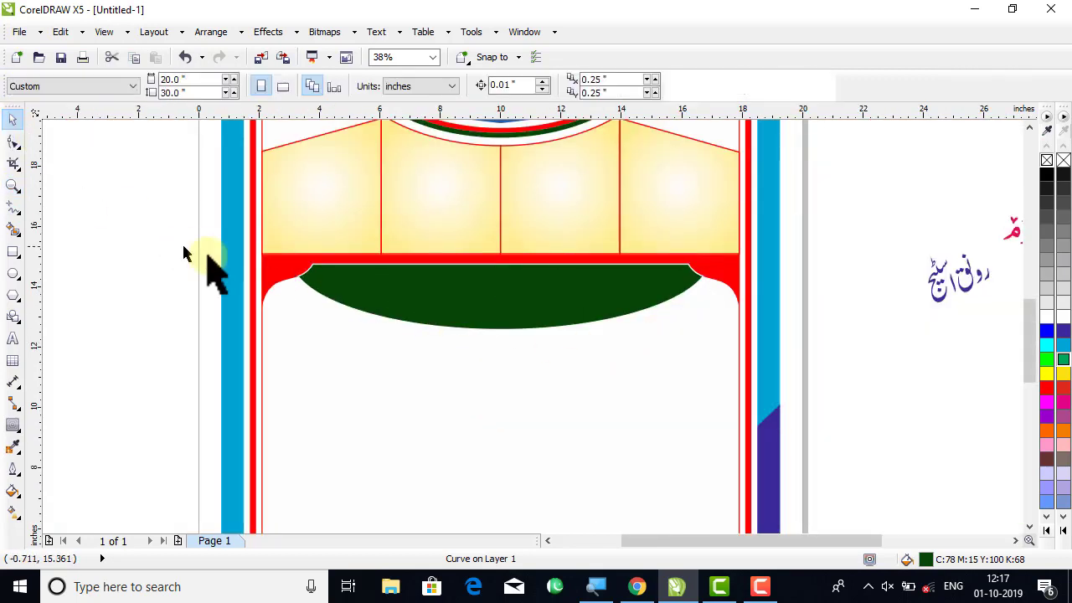
# - Move the pink Urdu text line from beside the page onto the dark green shape under the red bar
pyautogui.click(541, 307)
pyautogui.press('F4')
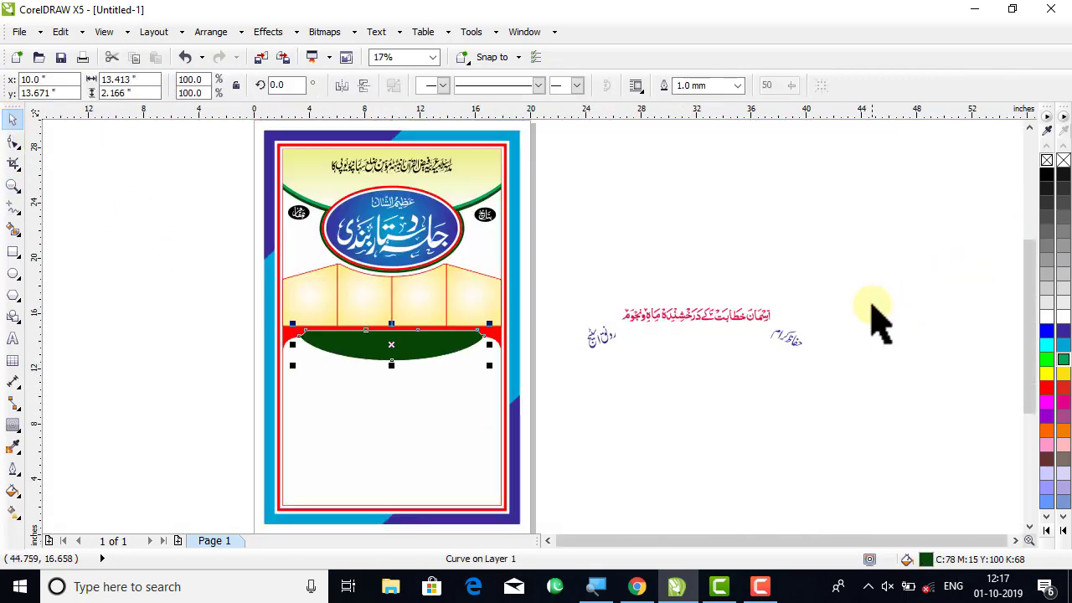
pyautogui.moveTo(718, 335); pyautogui.dragTo(421, 354)
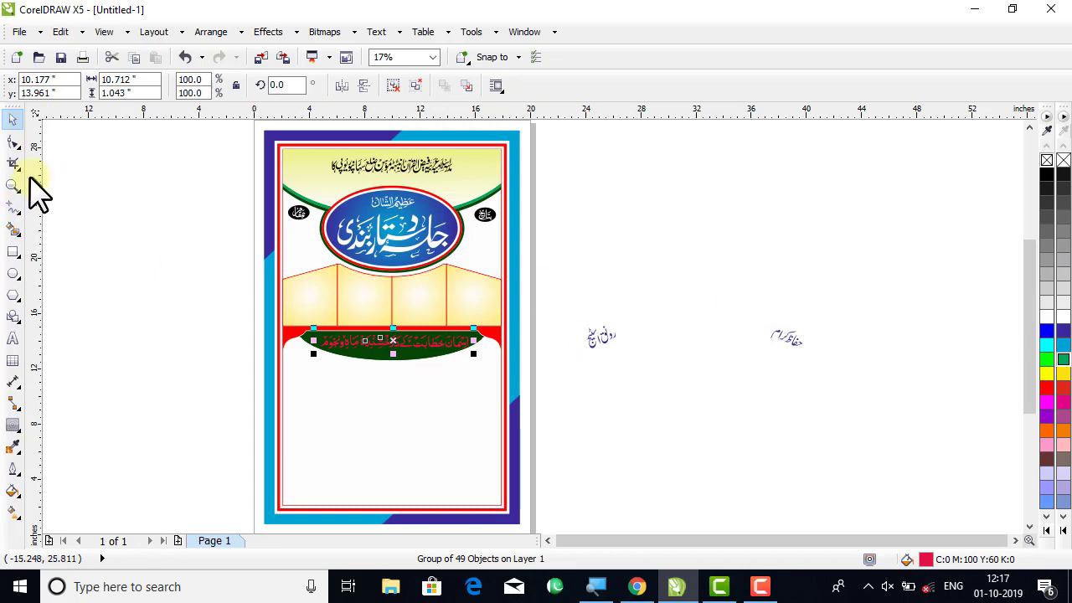
# - Scale the Urdu line on the dark green banner about its centre to 8.96 inches wide and fill it white
pyautogui.click(13, 185)
pyautogui.moveTo(254, 306); pyautogui.dragTo(573, 401)
pyautogui.click(11, 122)
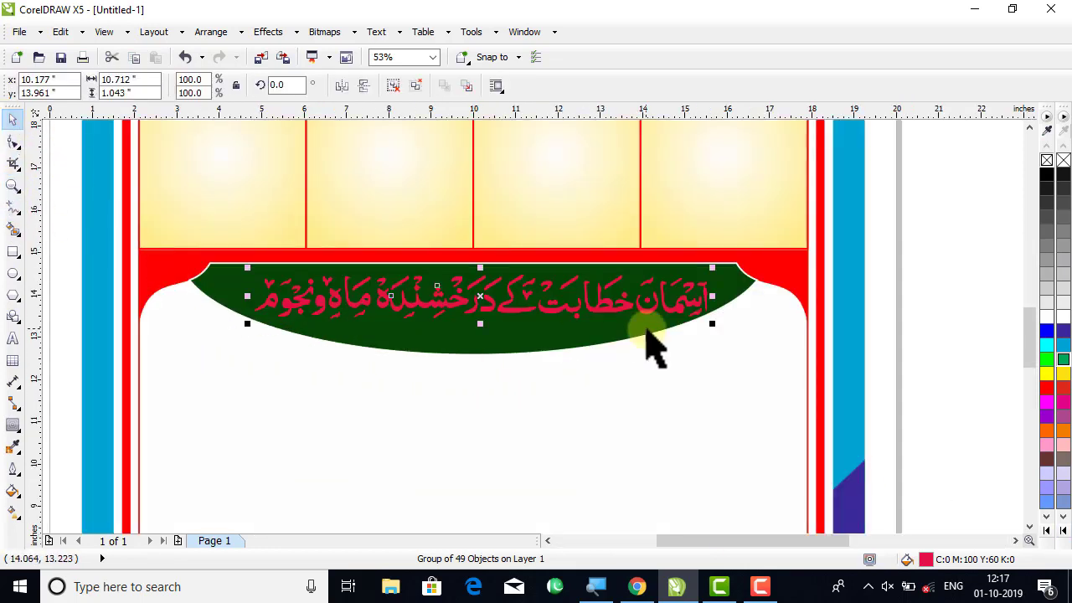
pyautogui.moveTo(712, 326); pyautogui.dragTo(675, 321)
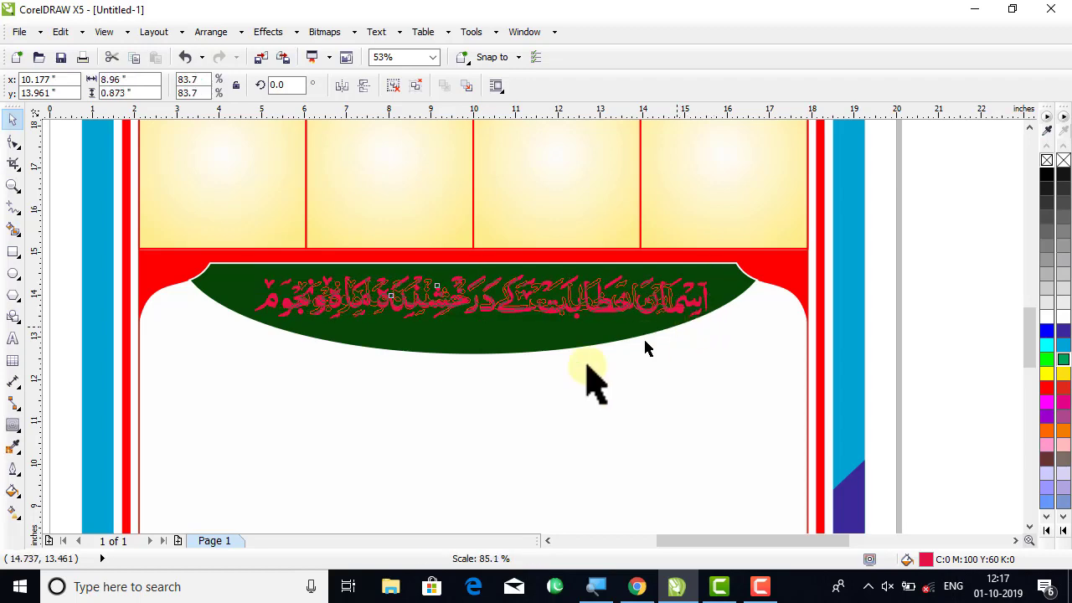
pyautogui.click(1064, 316)
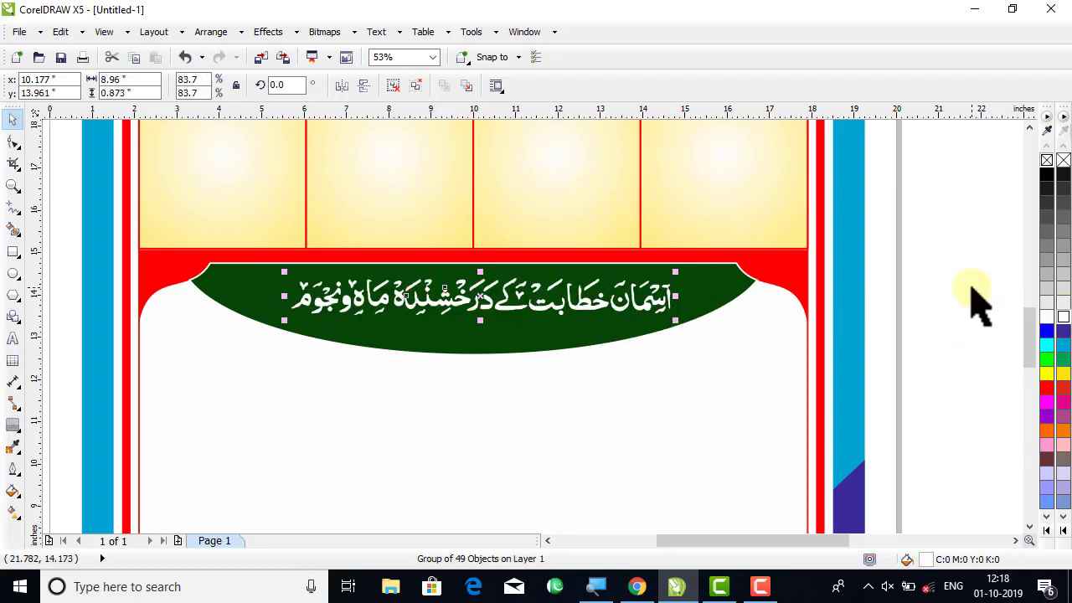
pyautogui.click(933, 289)
pyautogui.press('F4')
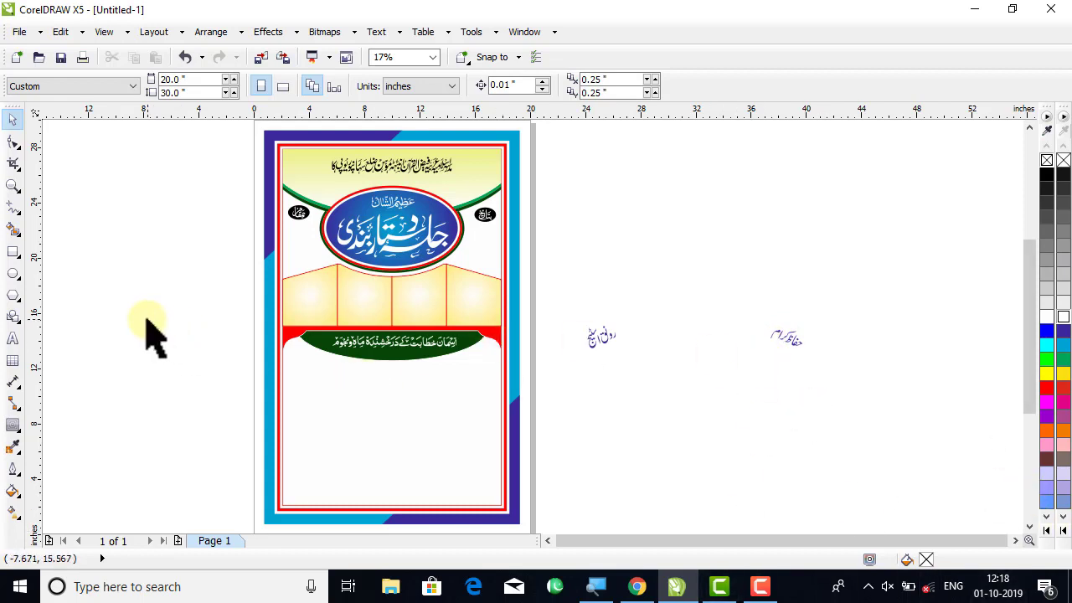
# - With snapping to objects enabled, draw a rectangle about 4.46 by 9.19 inches in the lower-left corner of the inner frame
pyautogui.click(12, 184)
pyautogui.moveTo(192, 266); pyautogui.dragTo(663, 475)
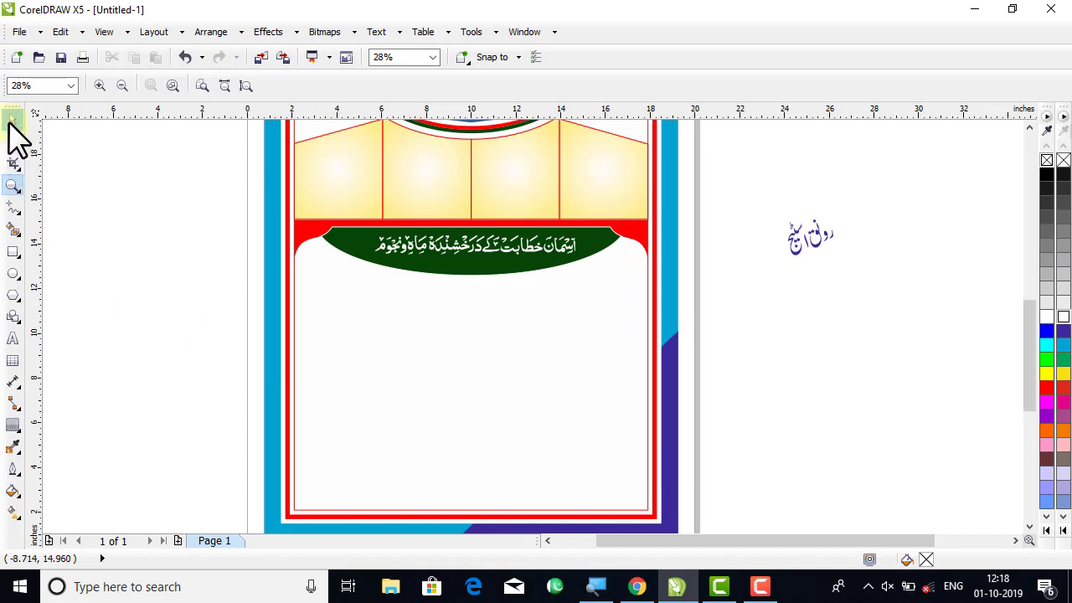
pyautogui.click(12, 119)
pyautogui.click(8, 253)
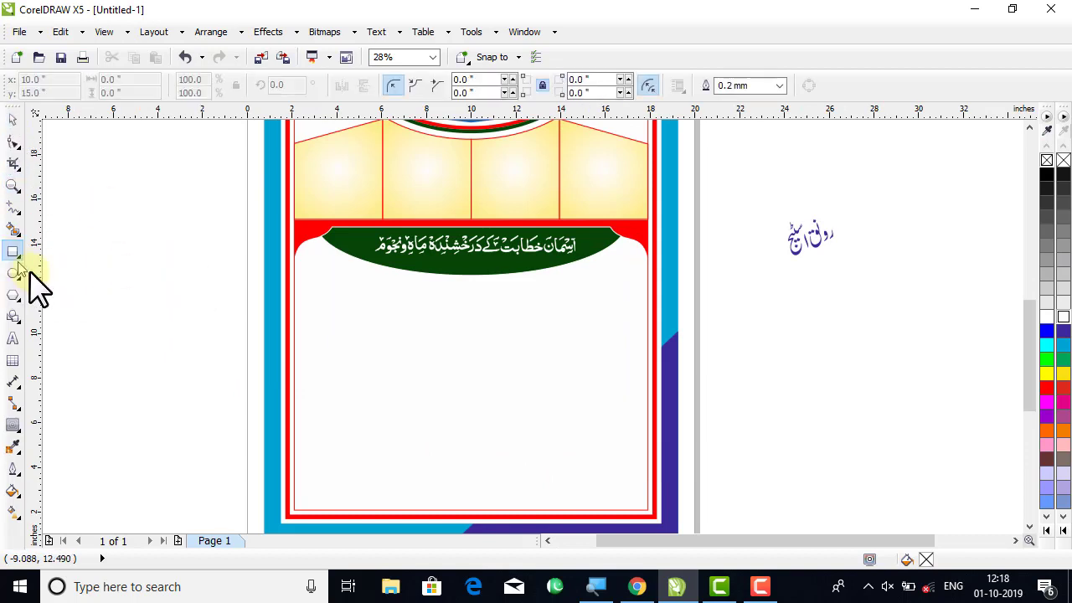
pyautogui.click(296, 297)
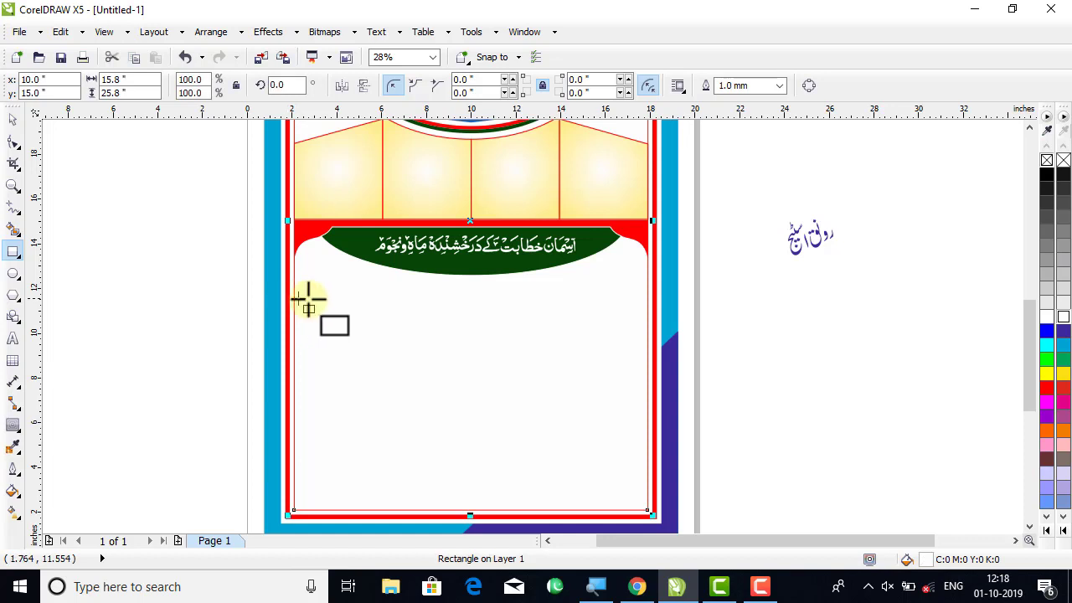
pyautogui.click(494, 57)
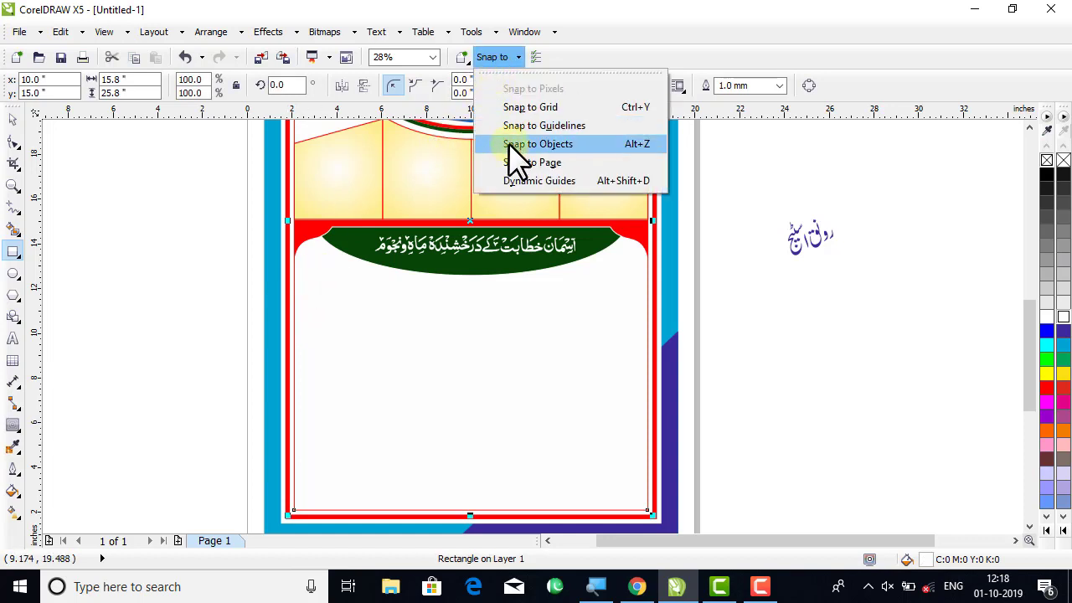
pyautogui.click(536, 144)
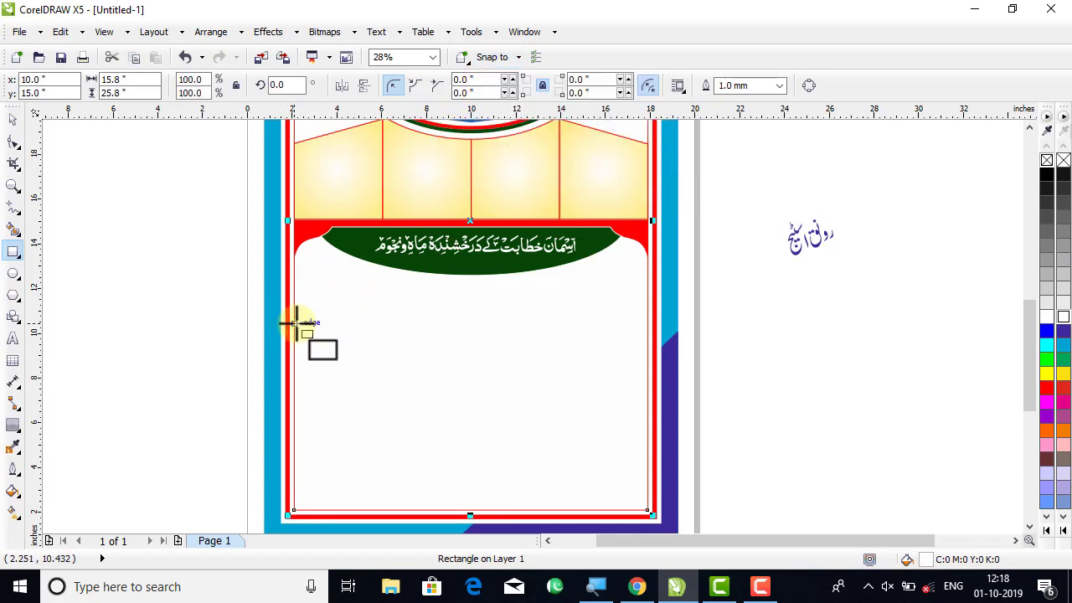
pyautogui.moveTo(295, 323)
pyautogui.mouseDown()
pyautogui.moveTo(370, 452)
pyautogui.moveTo(371, 500)
pyautogui.moveTo(389, 509)
pyautogui.mouseUp()
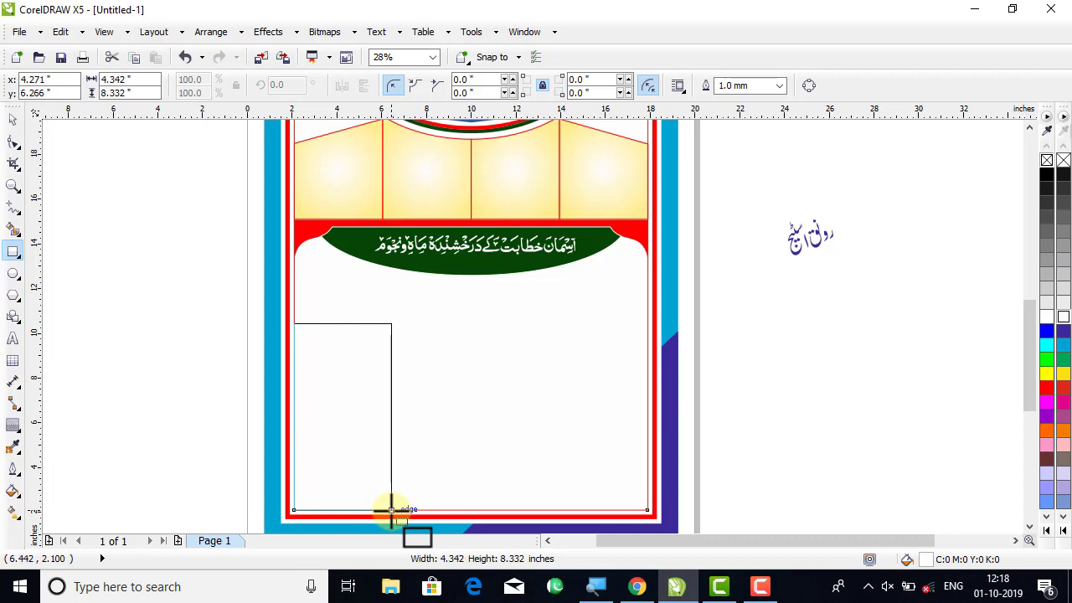
pyautogui.moveTo(394, 509); pyautogui.dragTo(393, 510)
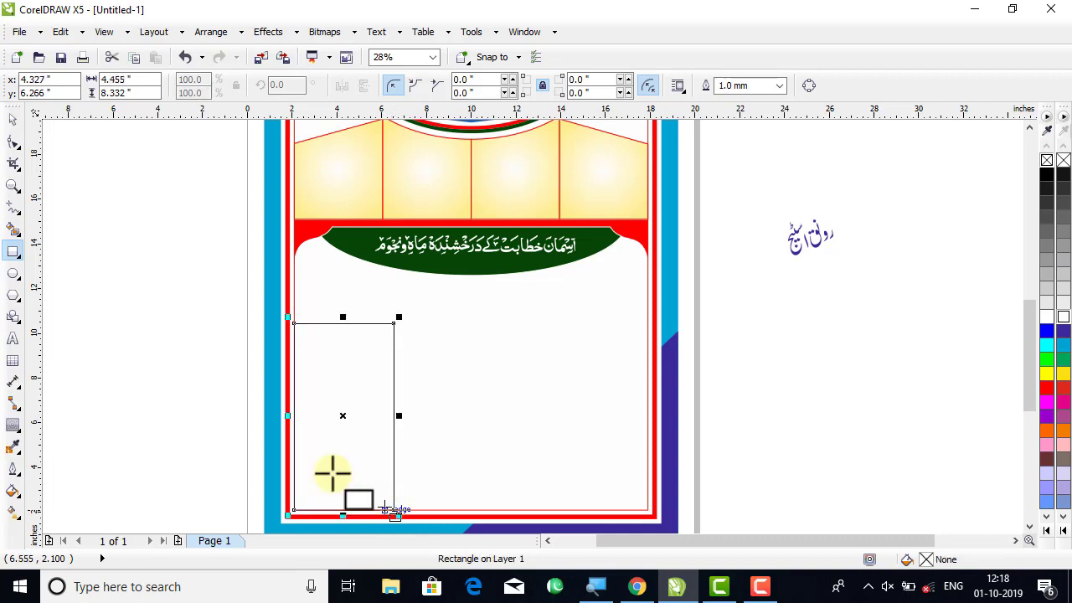
pyautogui.click(13, 119)
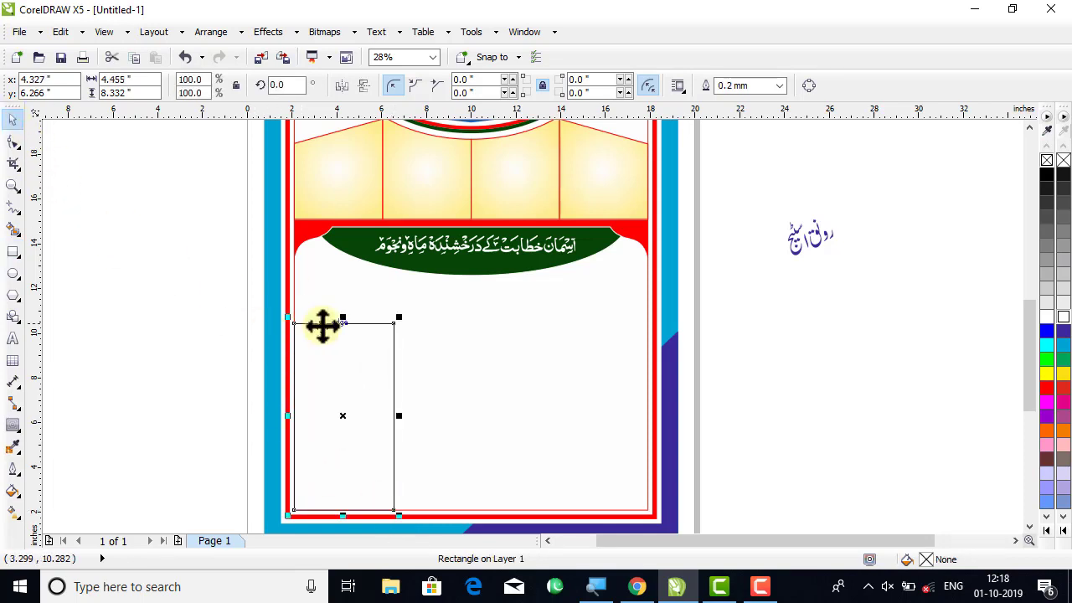
pyautogui.moveTo(345, 317); pyautogui.dragTo(346, 297)
# - Convert the rectangle to curves and raise its upper-right corner node straight up to slope the top edge
pyautogui.click(13, 142)
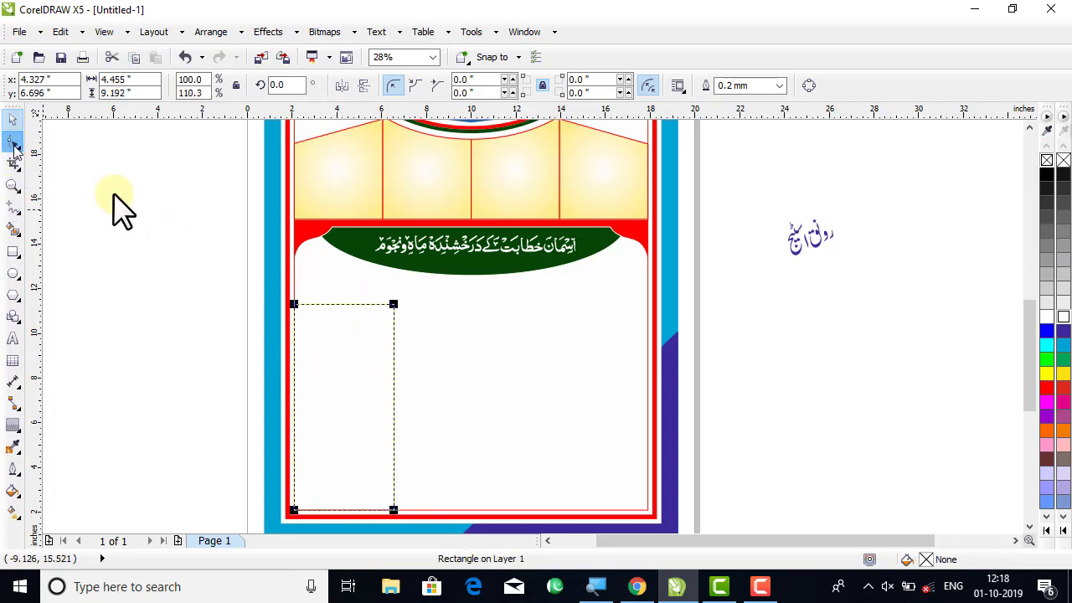
pyautogui.click(811, 89)
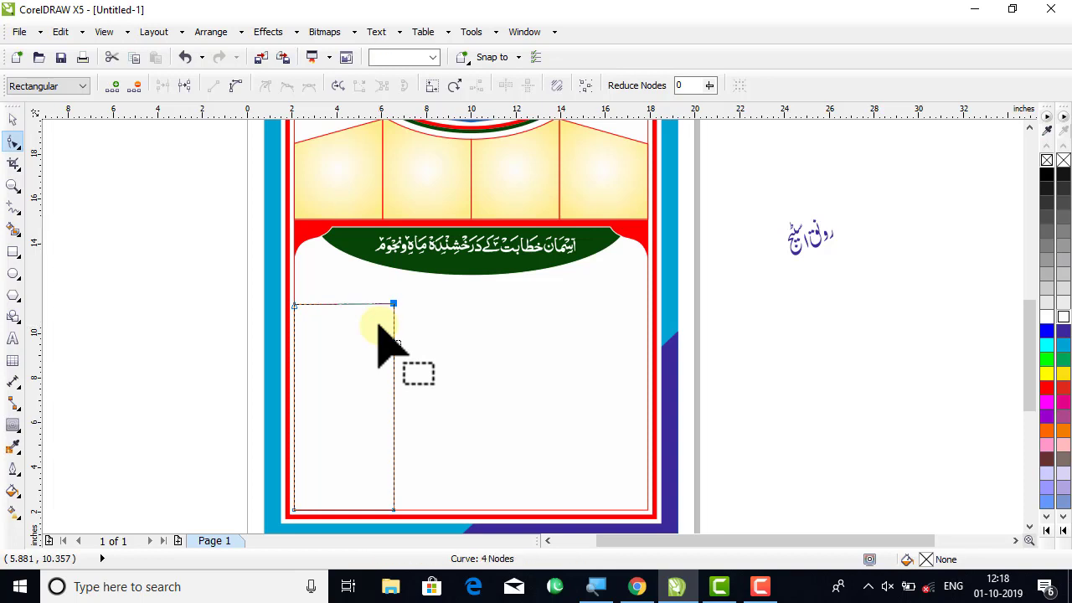
pyautogui.moveTo(379, 325); pyautogui.dragTo(379, 324)
pyautogui.moveTo(378, 325); pyautogui.dragTo(379, 324)
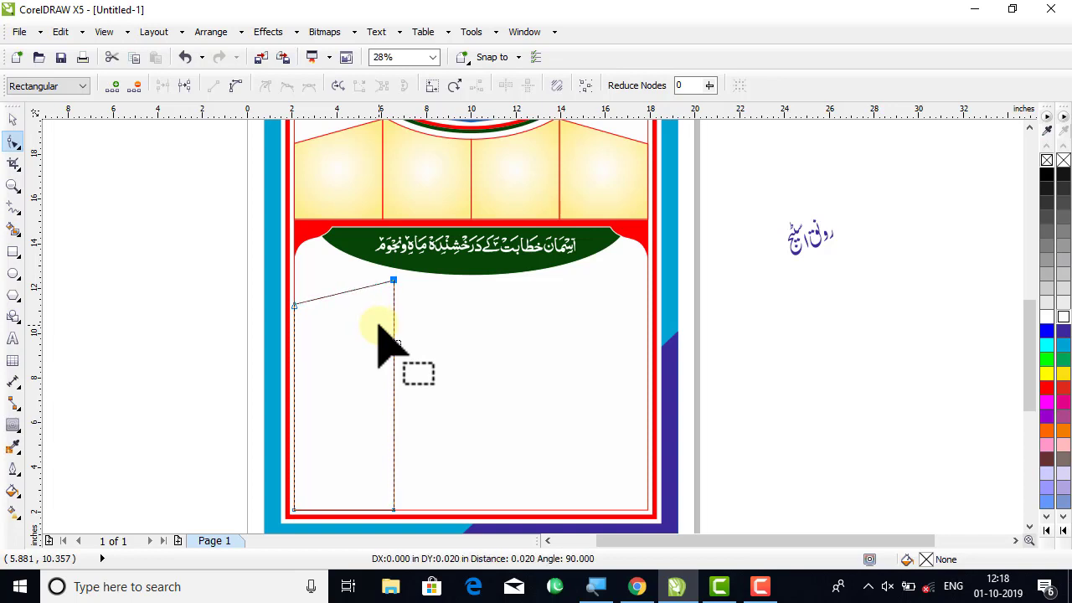
# - Convert the sloped top edge to a curve and bend it into an S-shaped wave, dipping left and rising right
pyautogui.rightClick(337, 294)
pyautogui.click(385, 88)
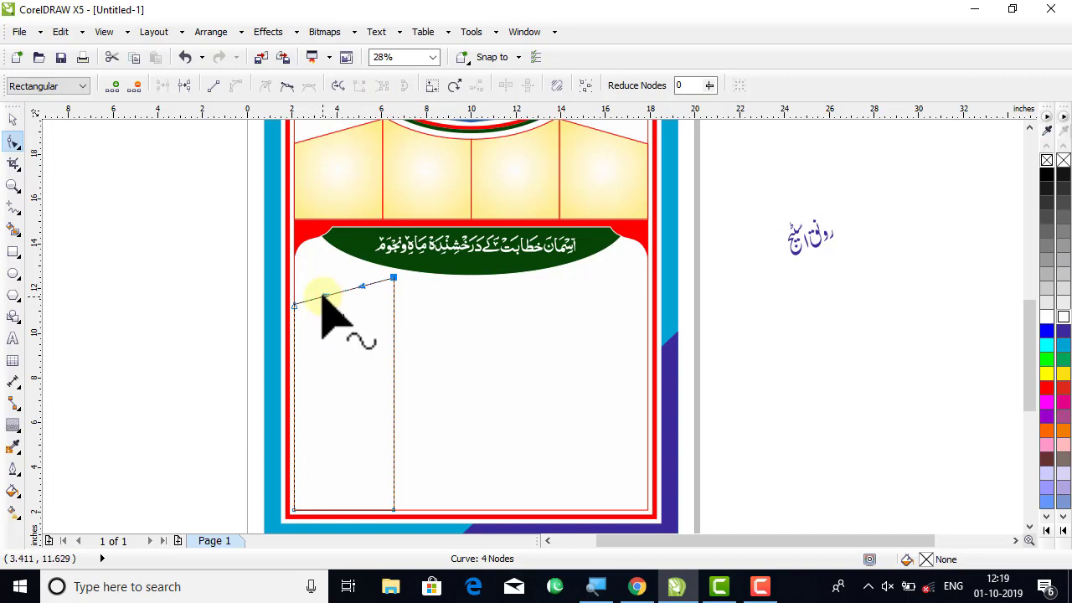
pyautogui.moveTo(325, 297); pyautogui.dragTo(331, 323)
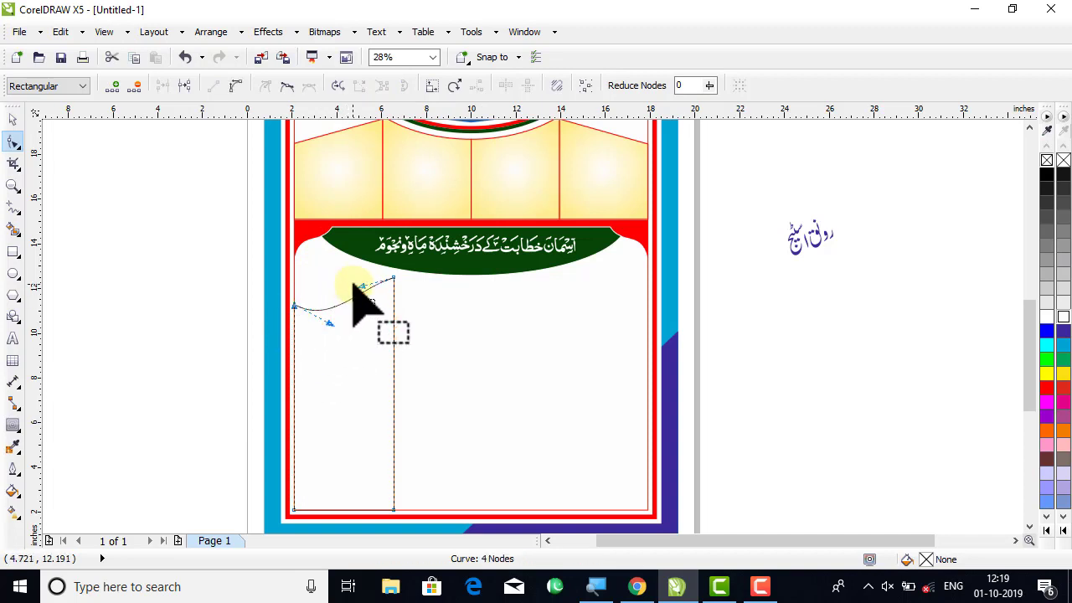
pyautogui.moveTo(362, 289); pyautogui.dragTo(357, 277)
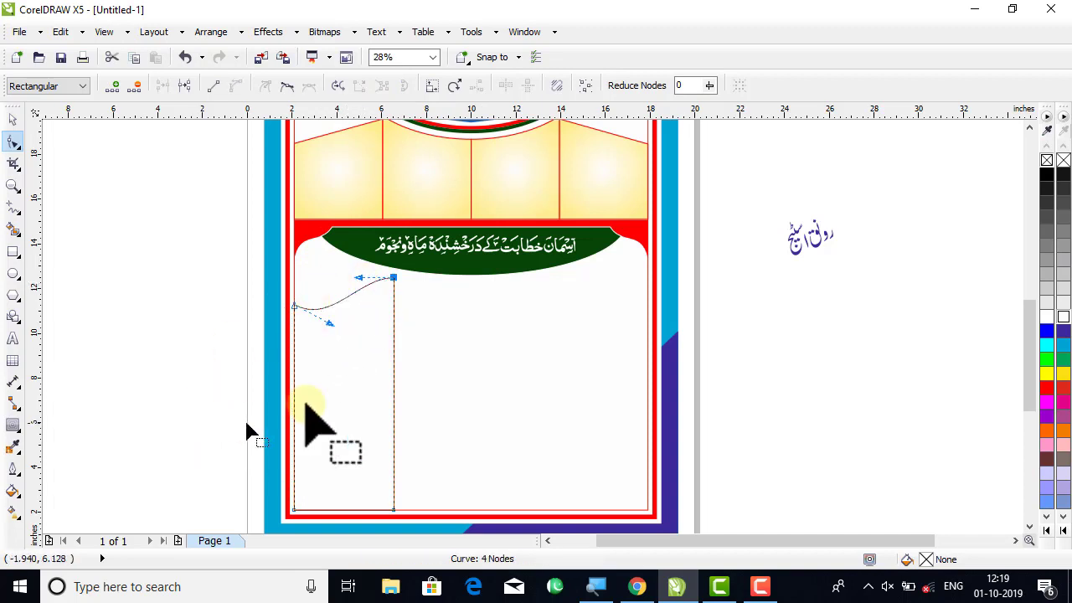
pyautogui.click(14, 119)
pyautogui.click(327, 343)
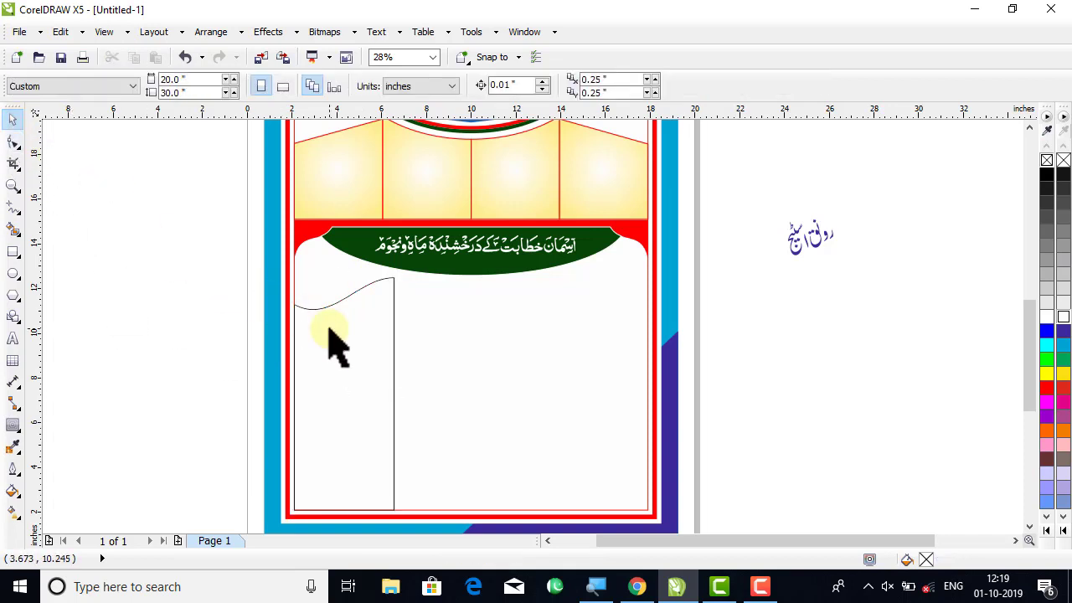
# - Add a one-step inside contour with a 0.21 inch offset to the wavy-topped shape
pyautogui.click(294, 356)
pyautogui.click(15, 433)
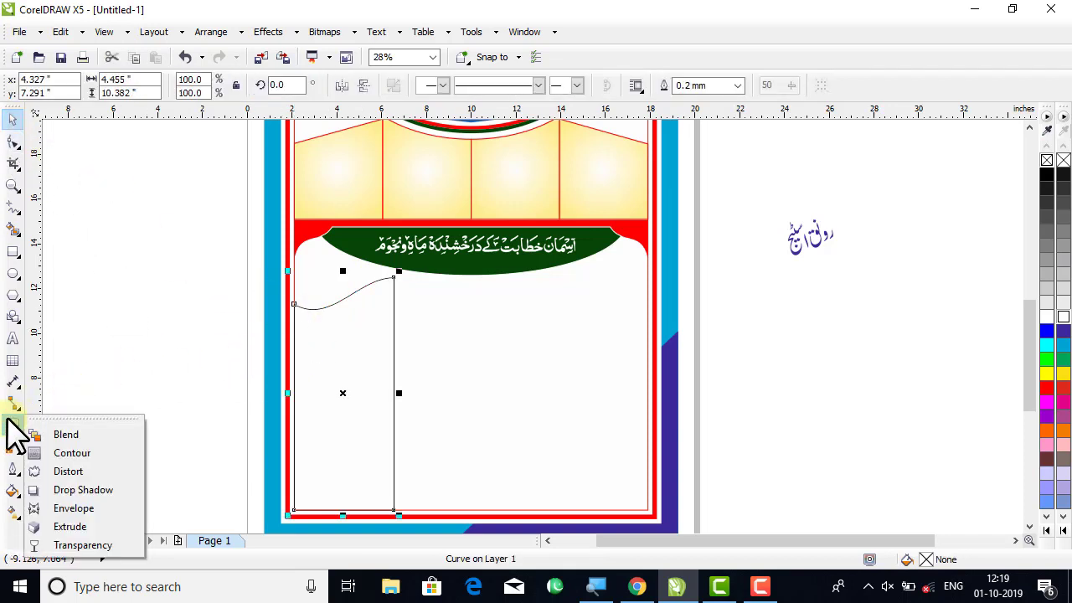
pyautogui.click(69, 456)
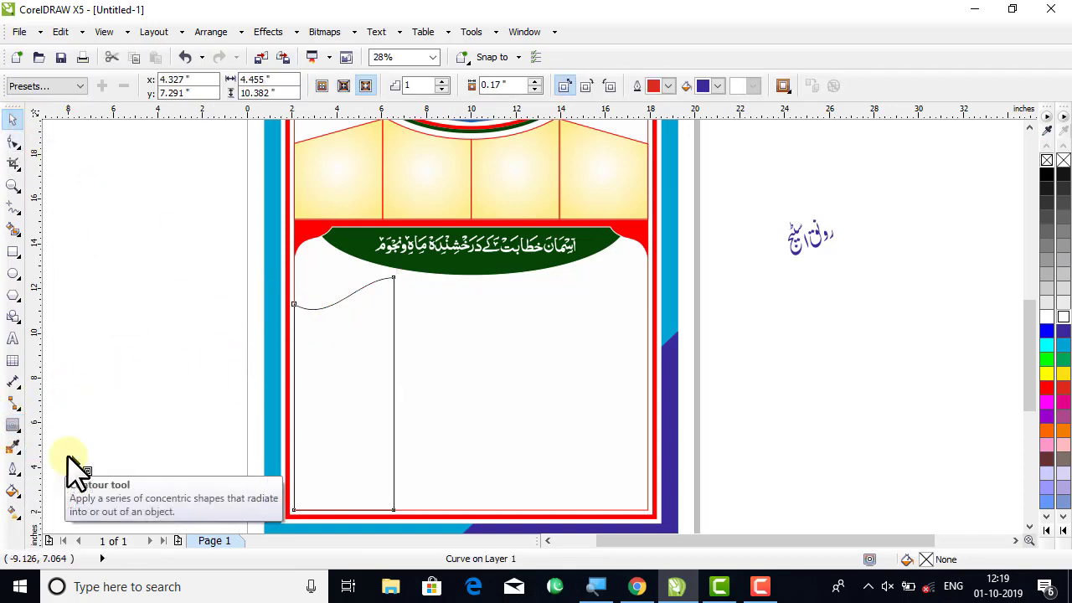
pyautogui.click(342, 86)
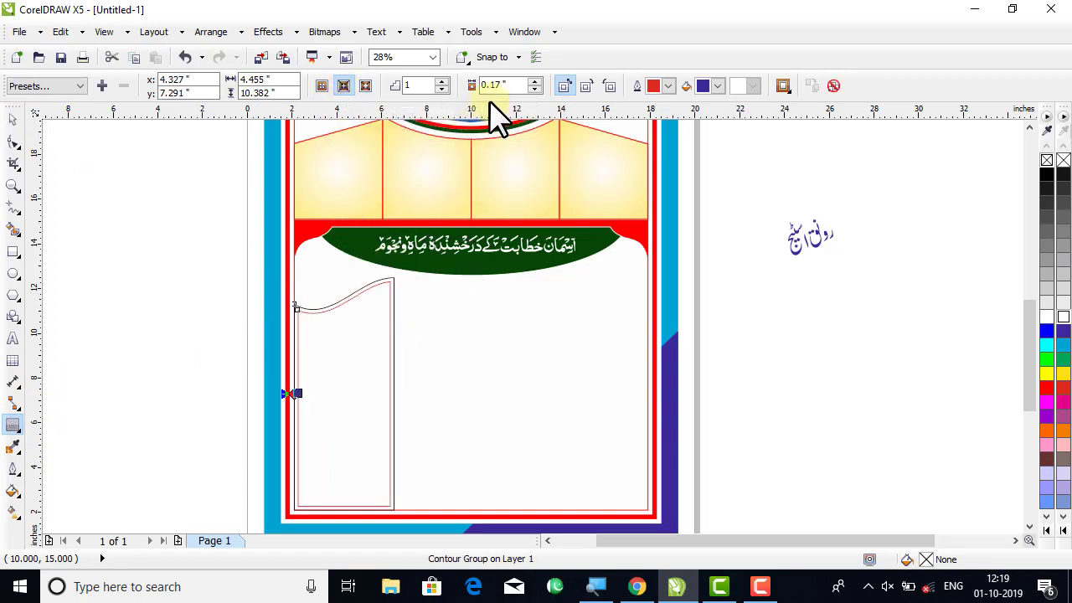
pyautogui.click(534, 81)
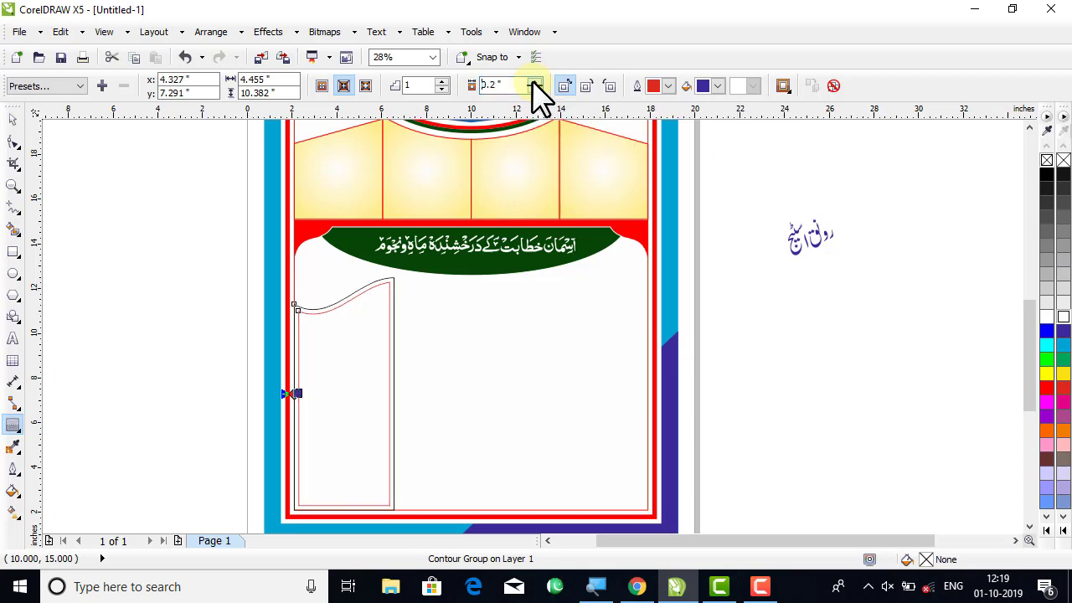
pyautogui.click(12, 118)
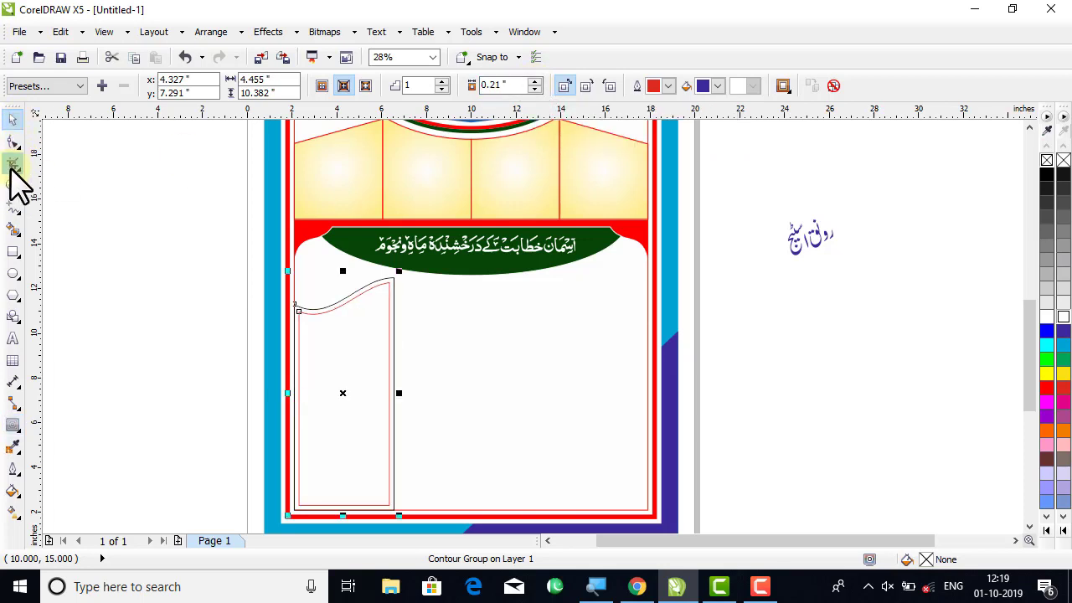
# - Break the contour group apart into separate outer and inner shapes
pyautogui.click(13, 185)
pyautogui.moveTo(203, 234); pyautogui.dragTo(742, 440)
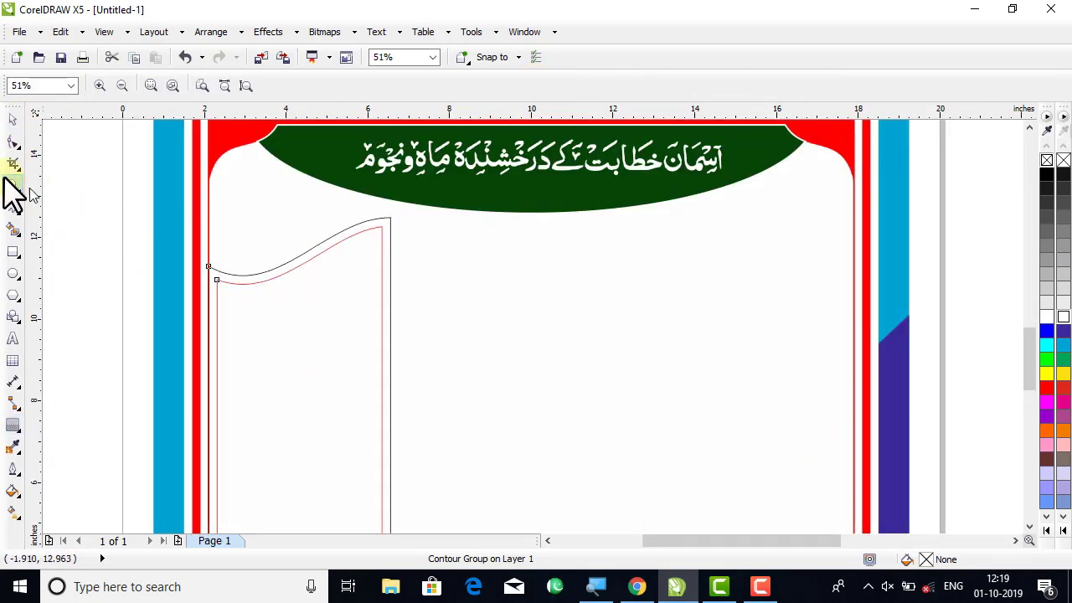
pyautogui.click(13, 119)
pyautogui.rightClick(262, 336)
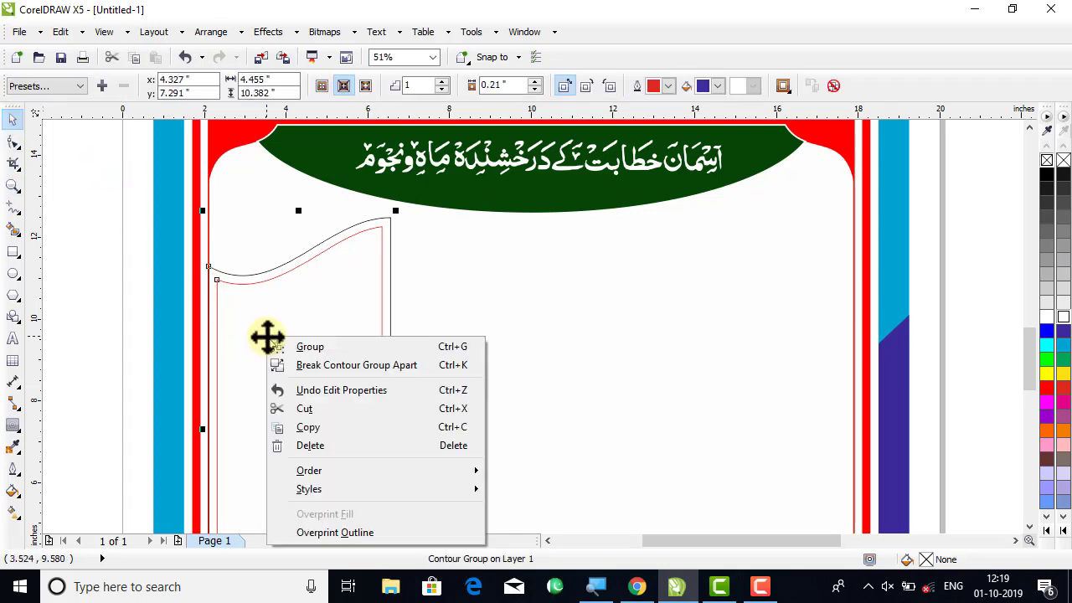
pyautogui.click(303, 366)
pyautogui.click(149, 303)
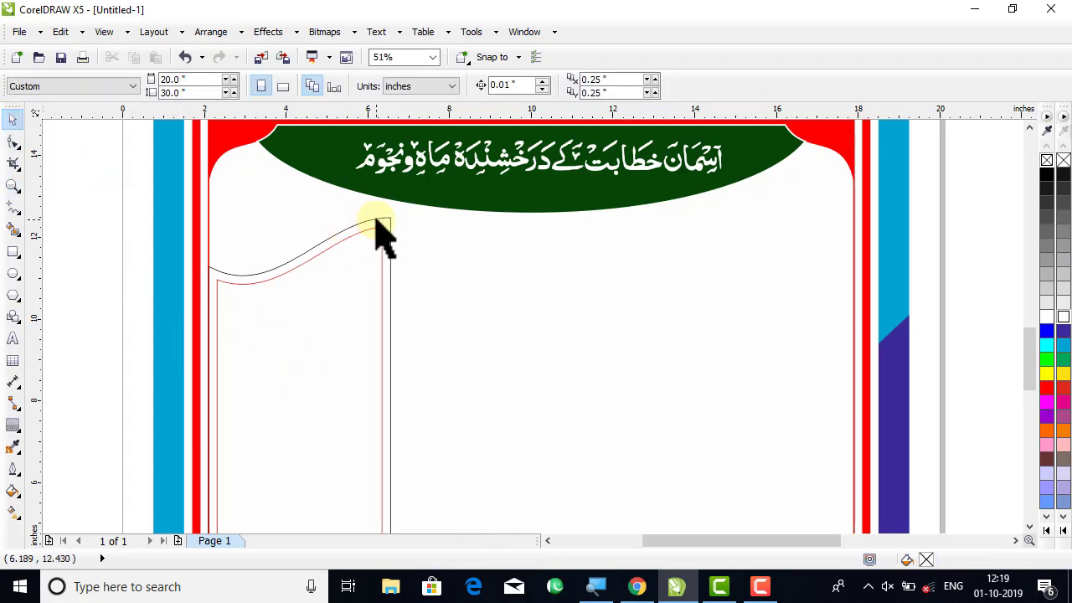
# - Fill the outer wavy-topped shape with the dark green C78 M15 Y100 K68 sampled from the banner above
pyautogui.click(378, 222)
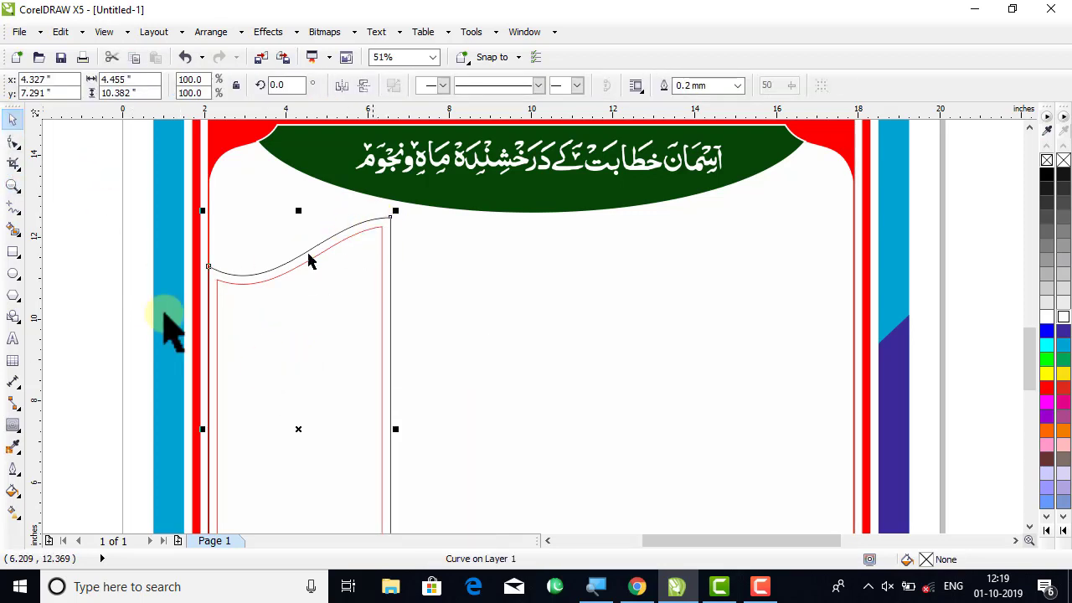
pyautogui.click(13, 447)
pyautogui.click(575, 203)
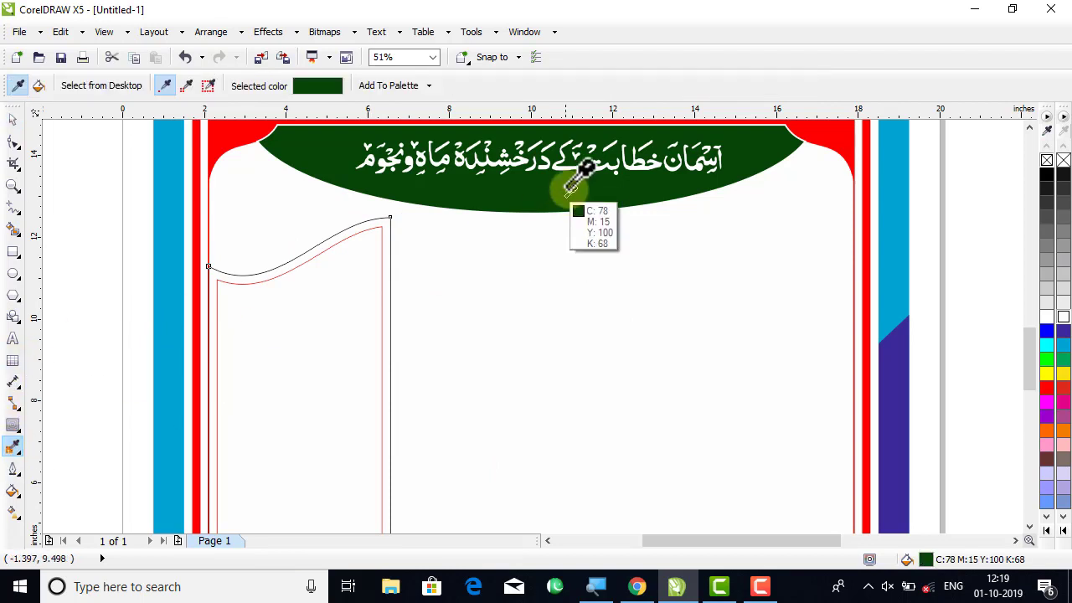
pyautogui.click(379, 221)
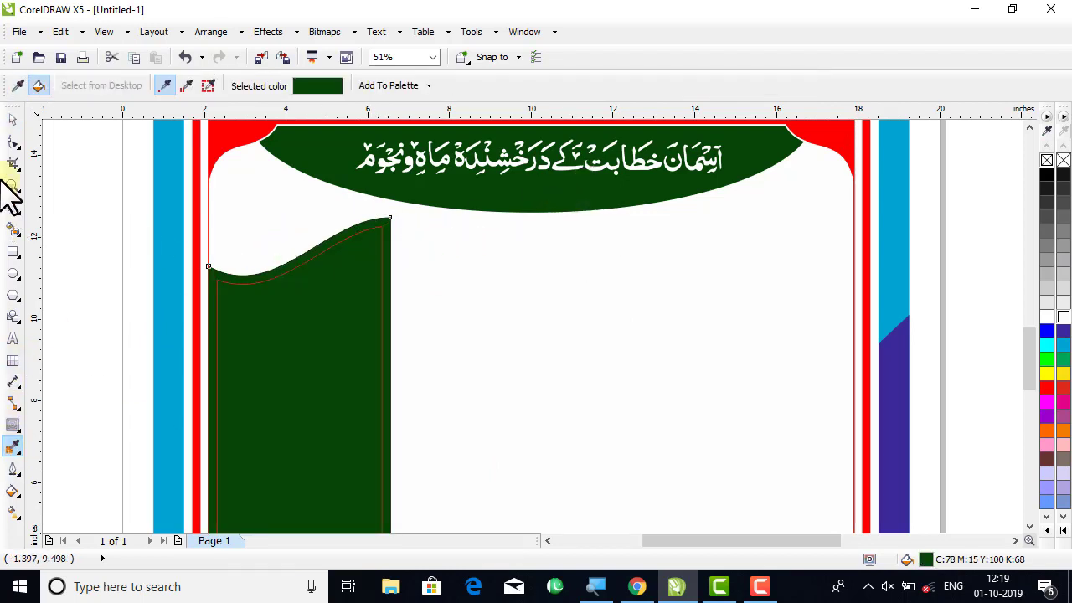
# - Undo the accidental shift of the inner contour shape and fill that shape white
pyautogui.click(12, 119)
pyautogui.click(337, 399)
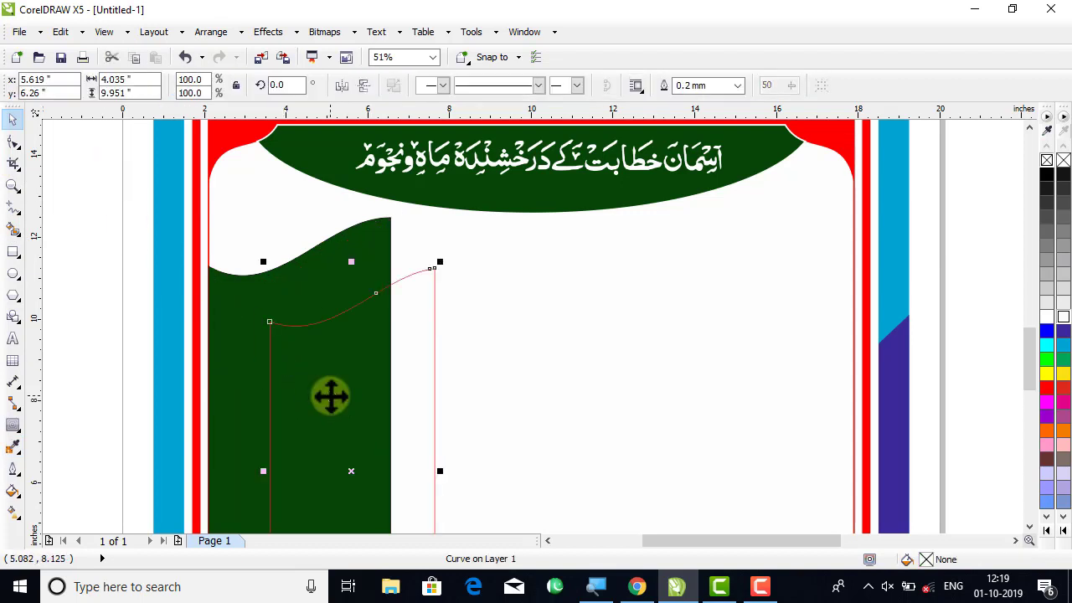
pyautogui.hotkey('ctrl', 'z')
pyautogui.click(1063, 318)
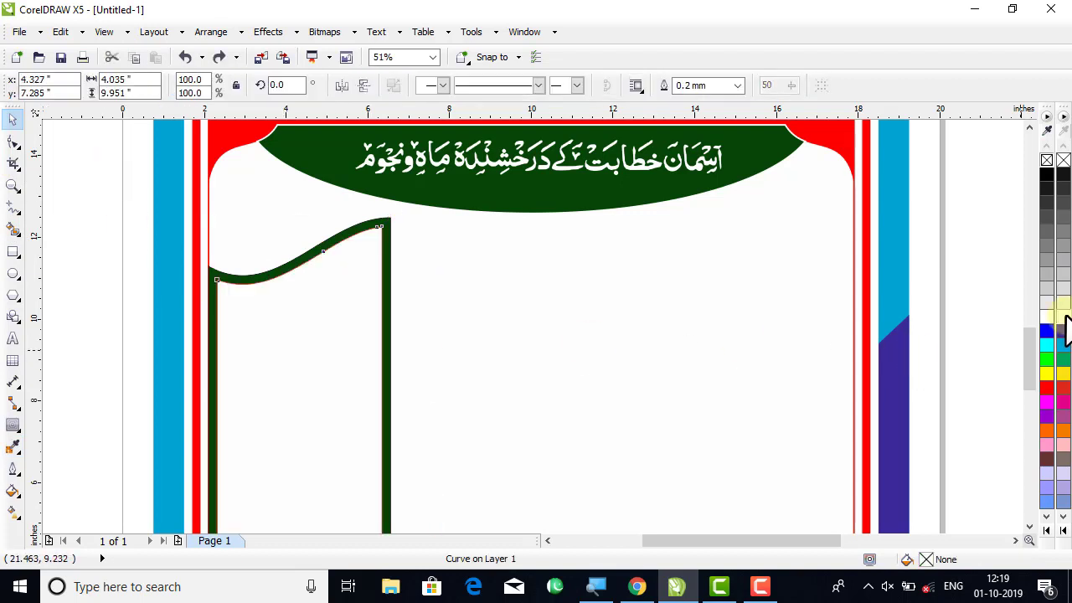
# - Select both the green outer shape and the white inner shape and remove their outlines
pyautogui.press('F4')
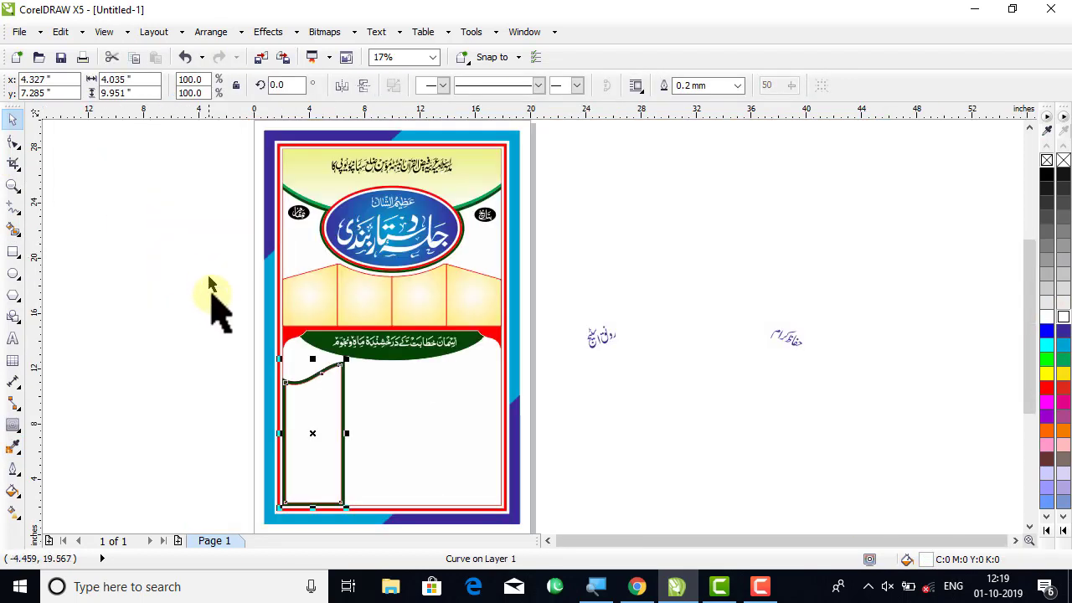
pyautogui.moveTo(213, 327); pyautogui.dragTo(378, 523)
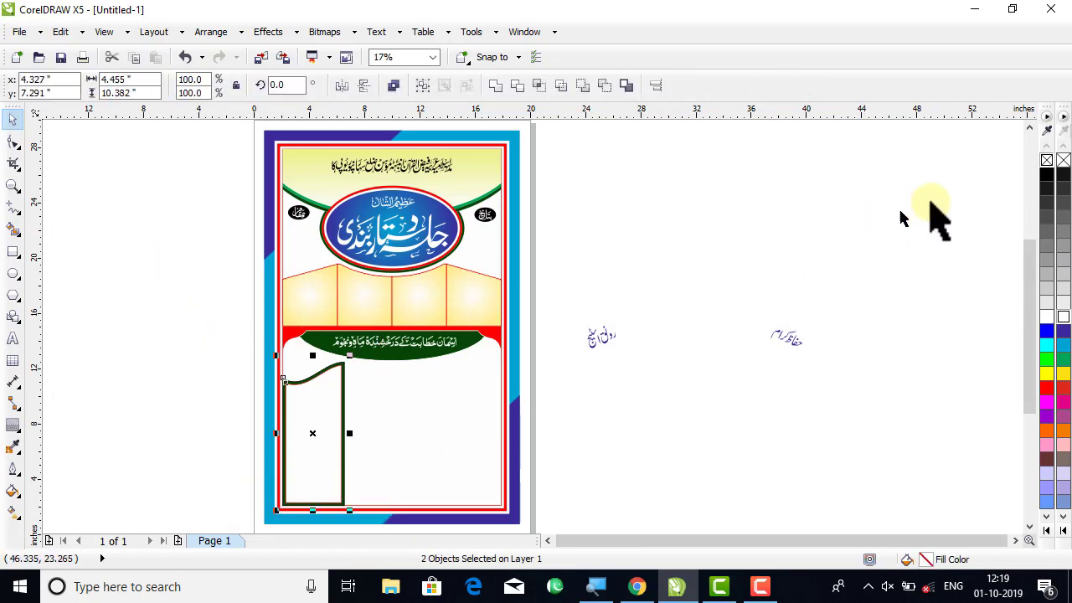
pyautogui.click(1063, 159)
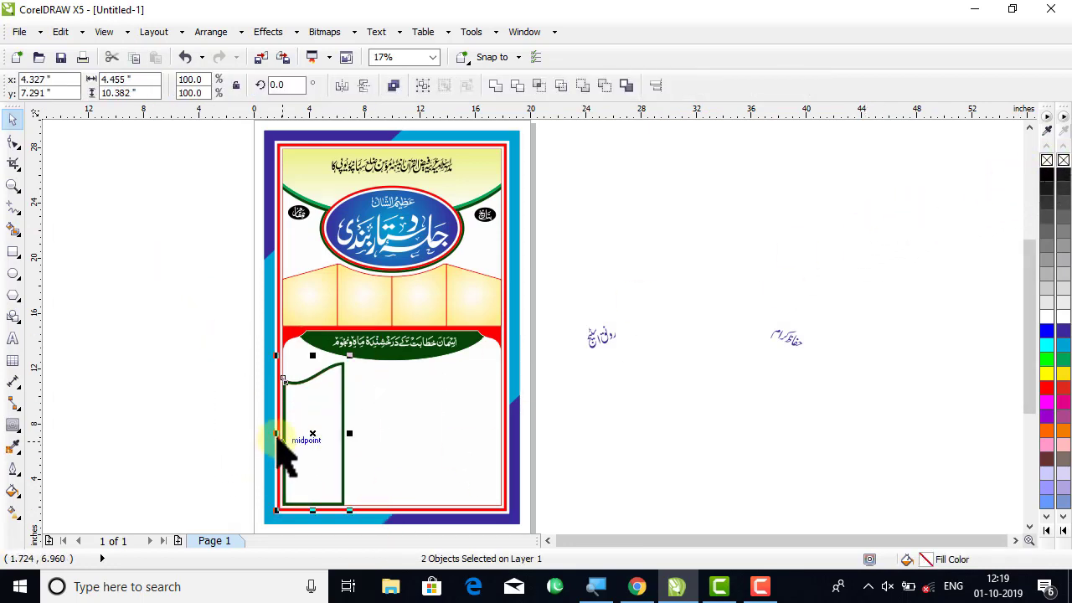
# - Make a horizontally mirrored copy of the green-bordered panel, group it, and align it to the right edge of the poster's inner frame
pyautogui.moveTo(275, 432); pyautogui.dragTo(372, 436)
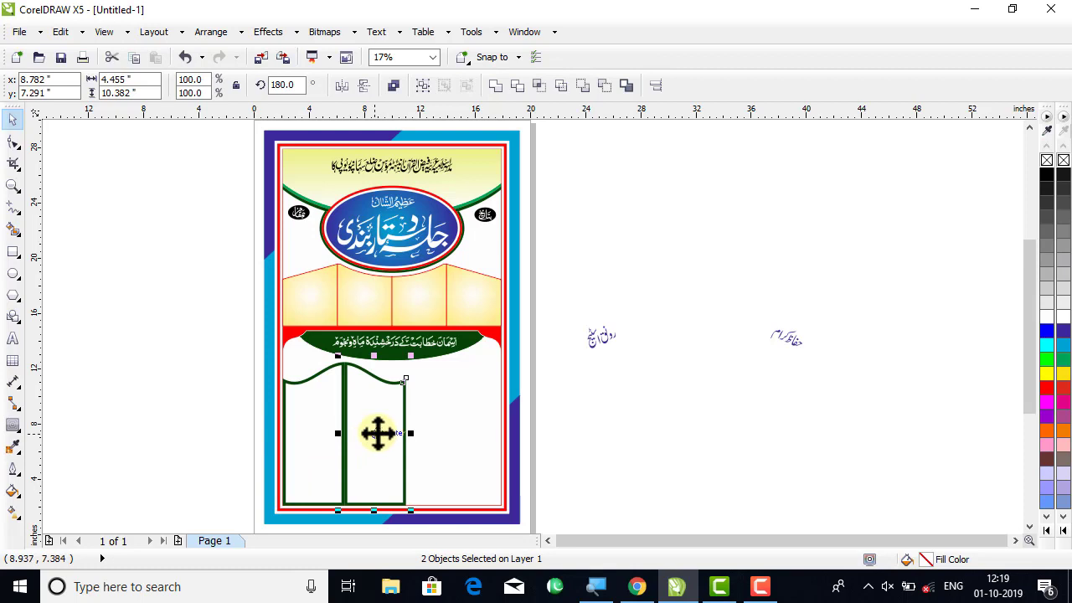
pyautogui.hotkey('ctrl', 'g')
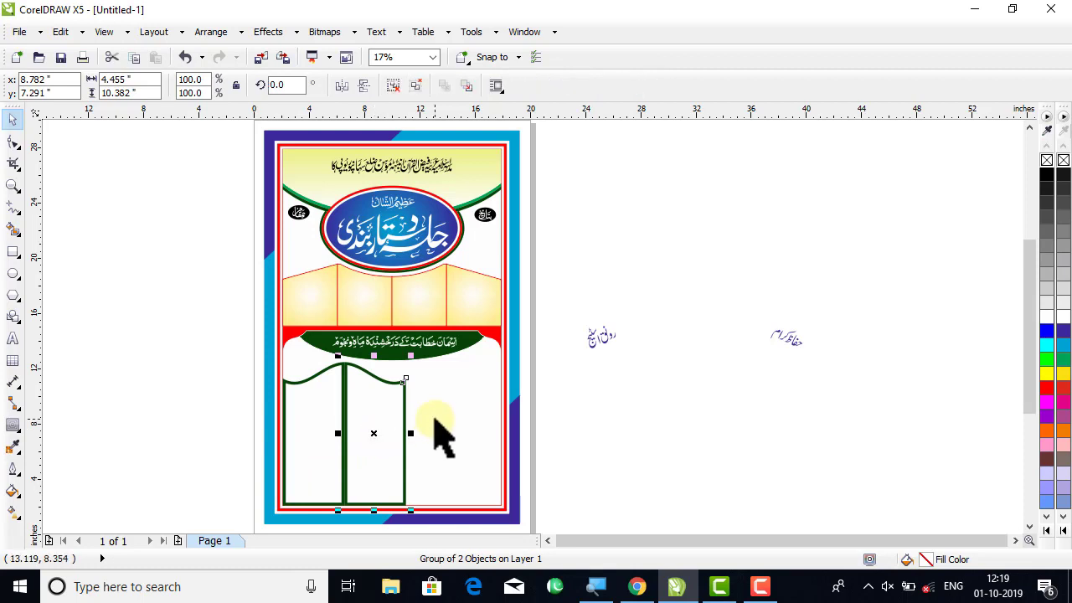
pyautogui.keyDown('shift'); pyautogui.click(436, 410); pyautogui.keyUp('shift')
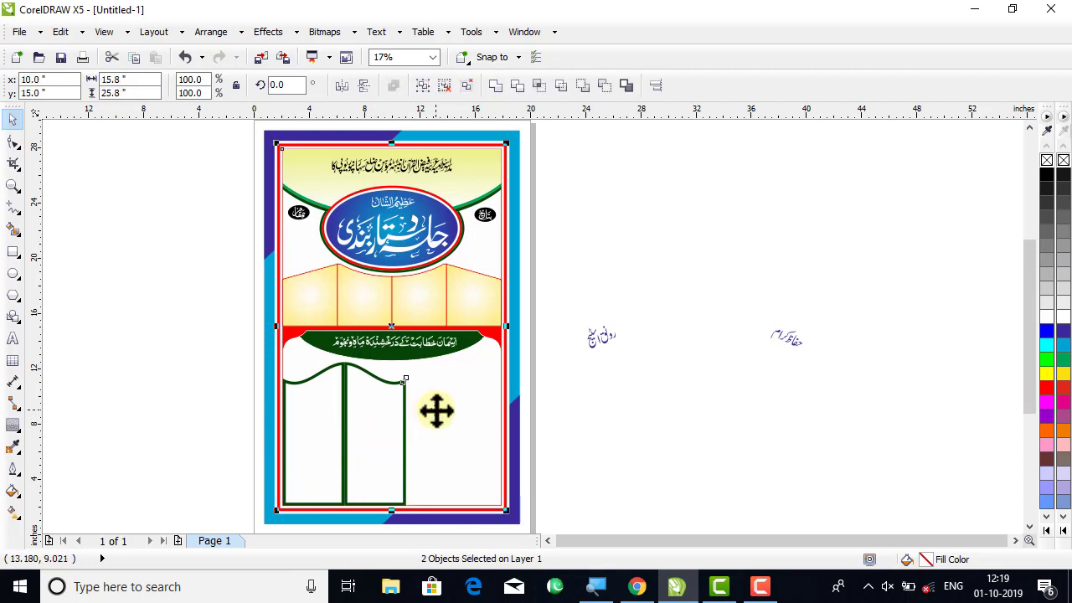
pyautogui.press('r')
pyautogui.click(617, 435)
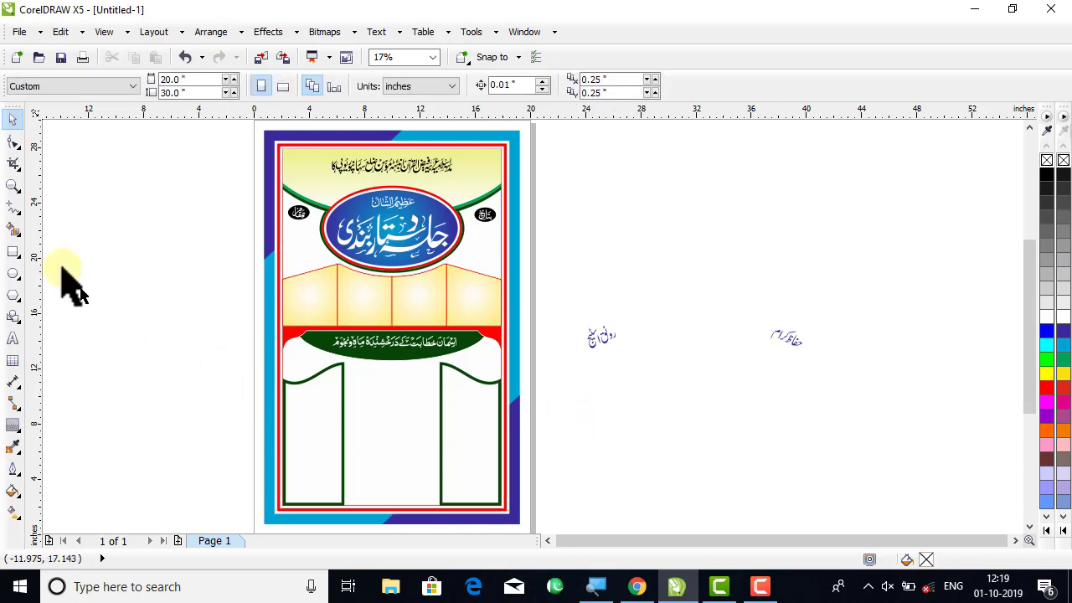
pyautogui.click(13, 186)
pyautogui.moveTo(222, 337); pyautogui.dragTo(567, 507)
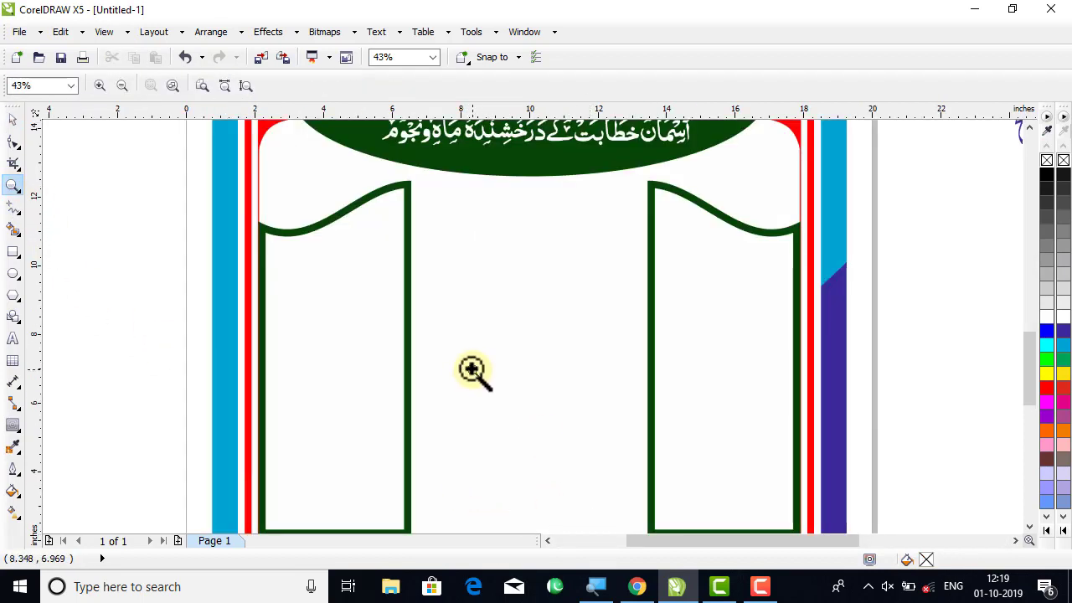
pyautogui.click(12, 119)
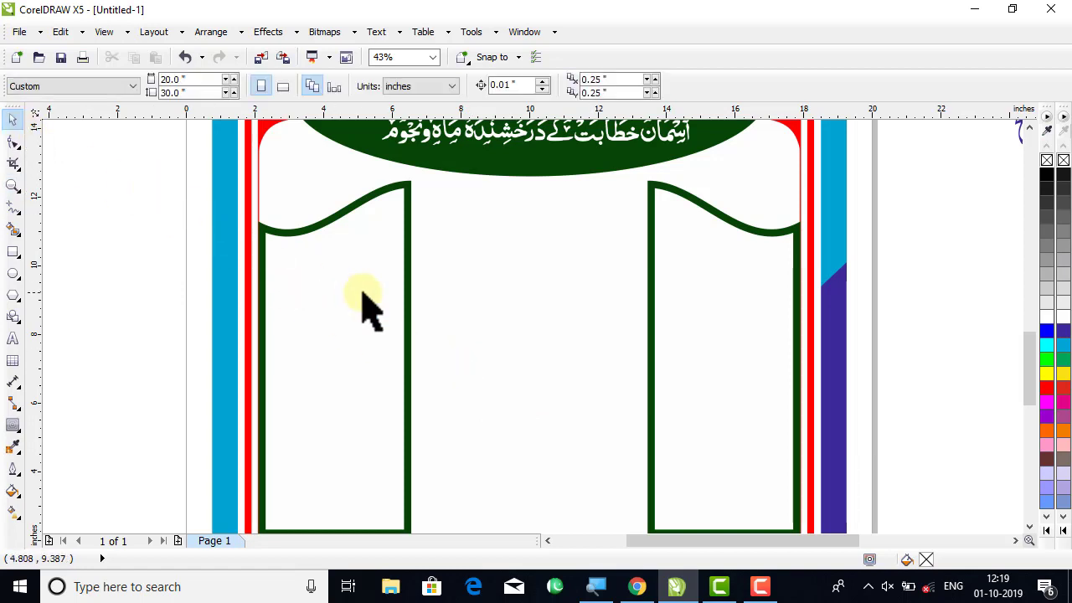
pyautogui.click(362, 289)
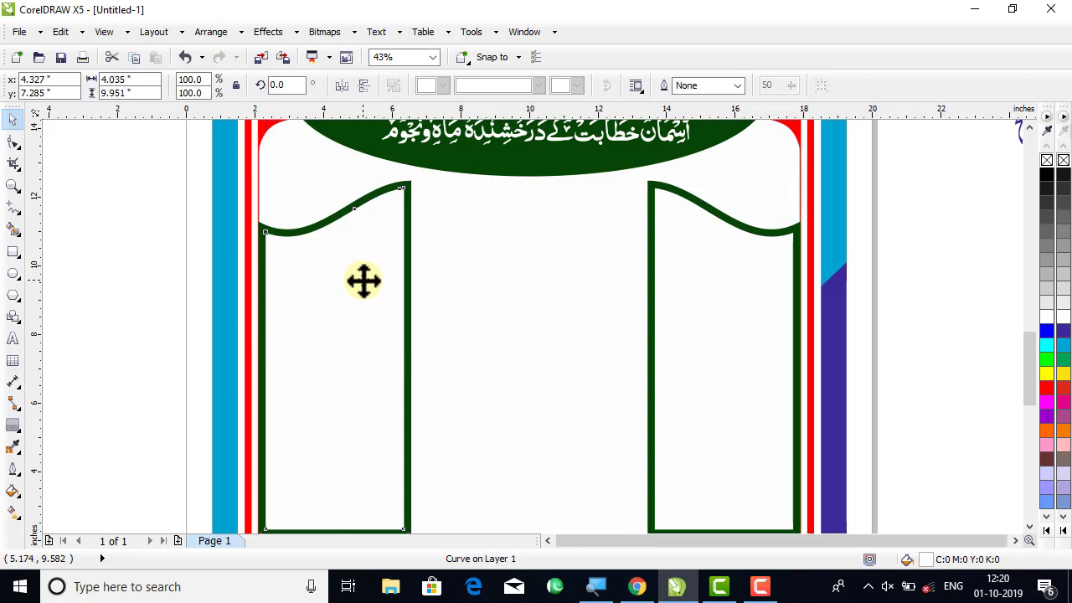
pyautogui.press('F4')
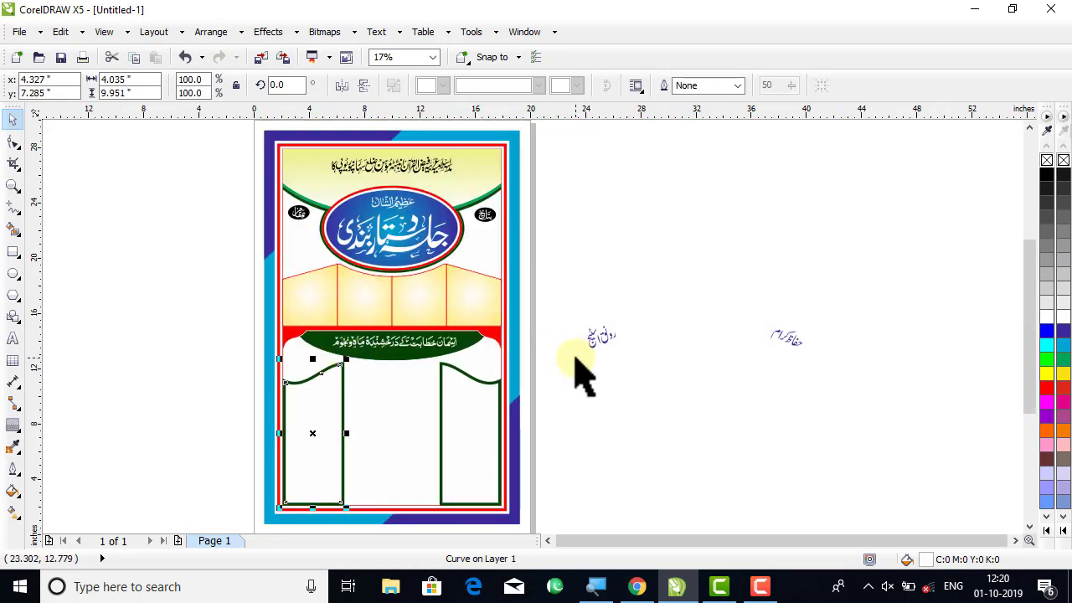
pyautogui.click(574, 412)
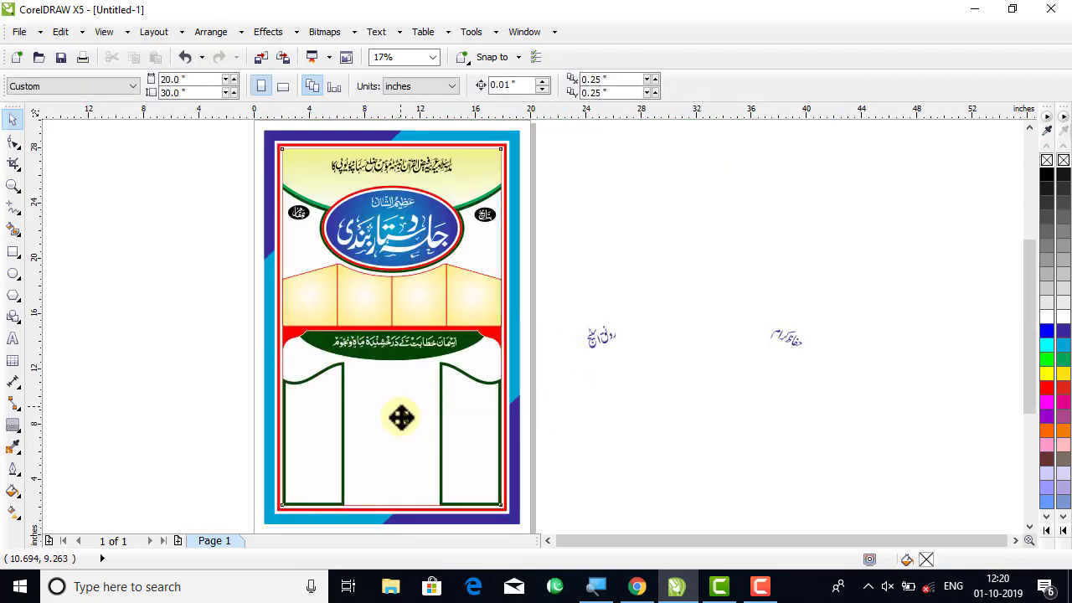
pyautogui.moveTo(402, 418); pyautogui.dragTo(407, 441)
pyautogui.hotkey('ctrl', 'z')
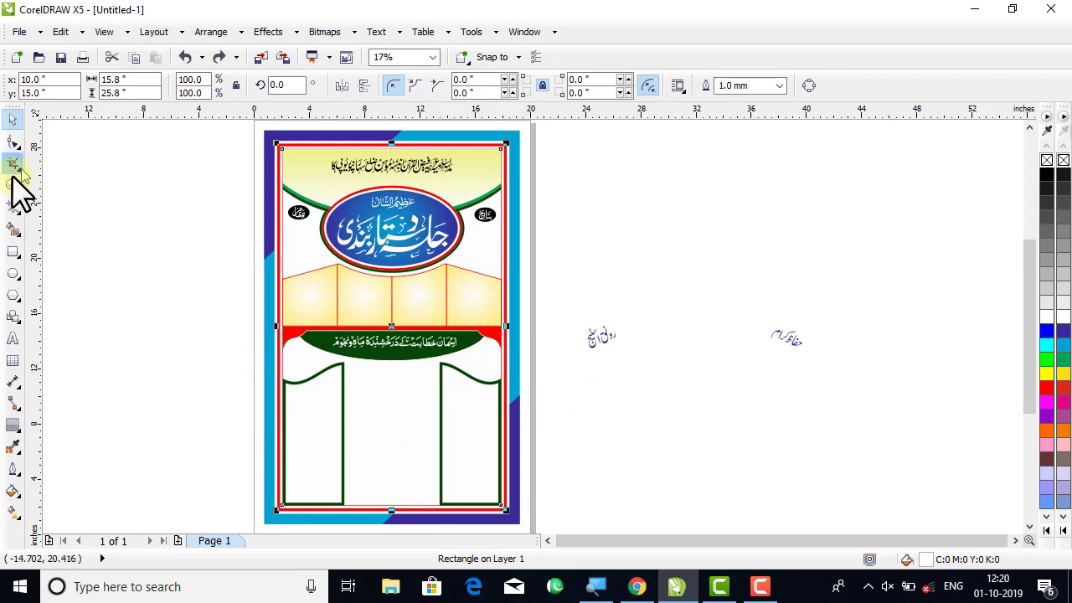
# - Create a smart-filled shape from the empty area below the banner and between the side panels, coloured C20 M0 Y60 K0
pyautogui.click(14, 227)
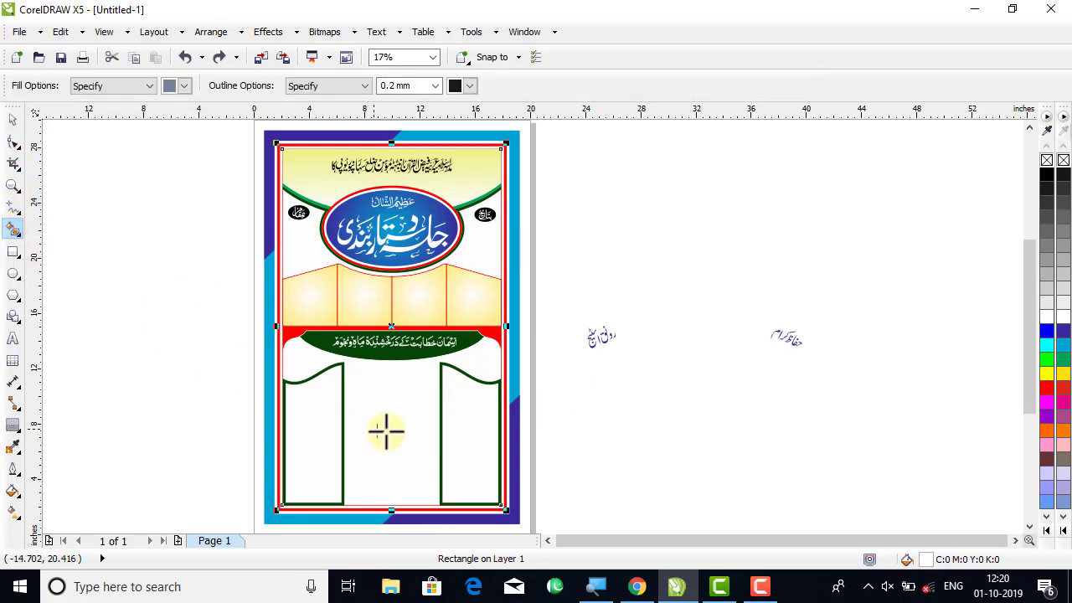
pyautogui.click(393, 450)
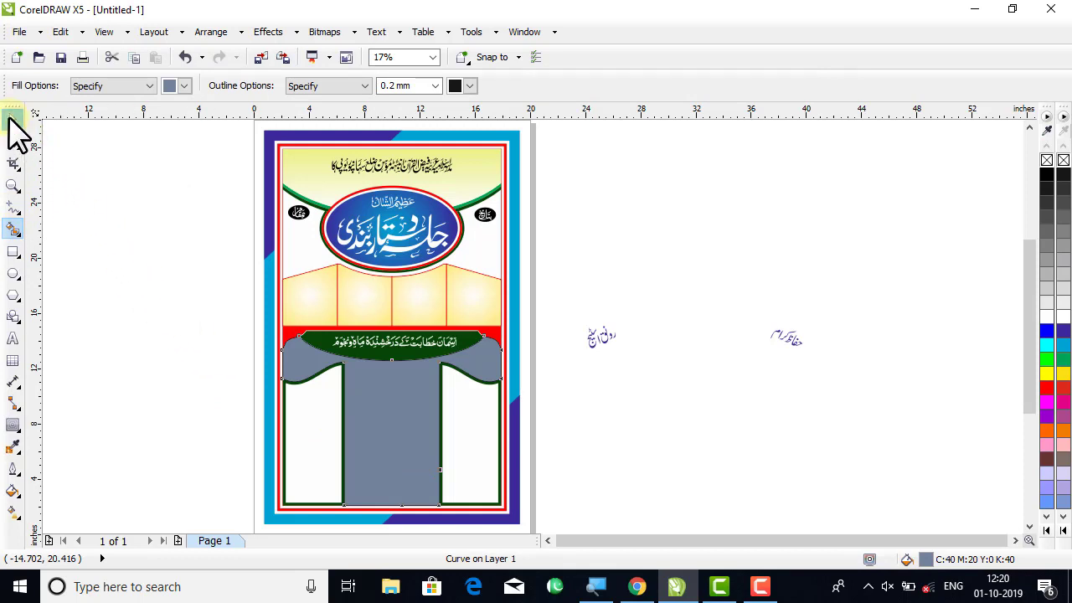
pyautogui.click(13, 120)
pyautogui.click(1046, 530)
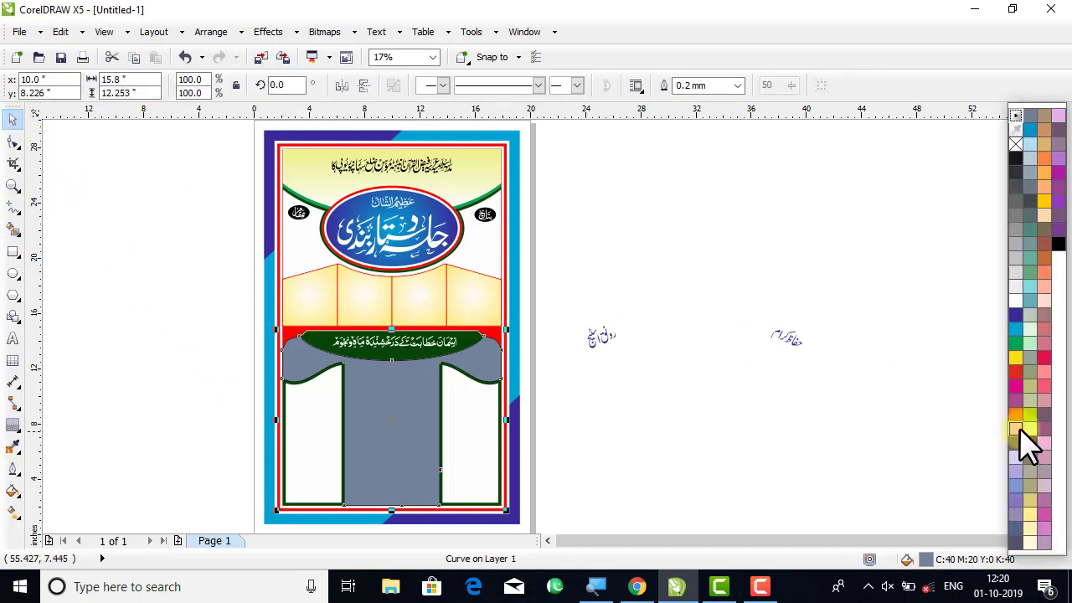
pyautogui.click(1023, 429)
pyautogui.click(662, 419)
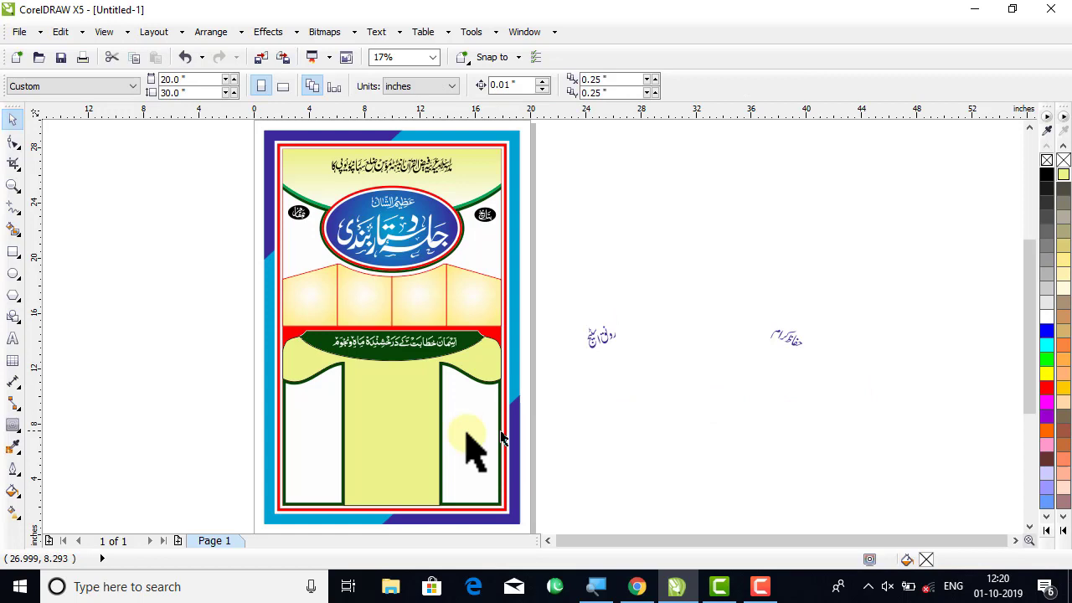
# - Apply a vertical linear fountain fill to the central shape, running from Moon Green at its base to white at the banner
pyautogui.click(431, 455)
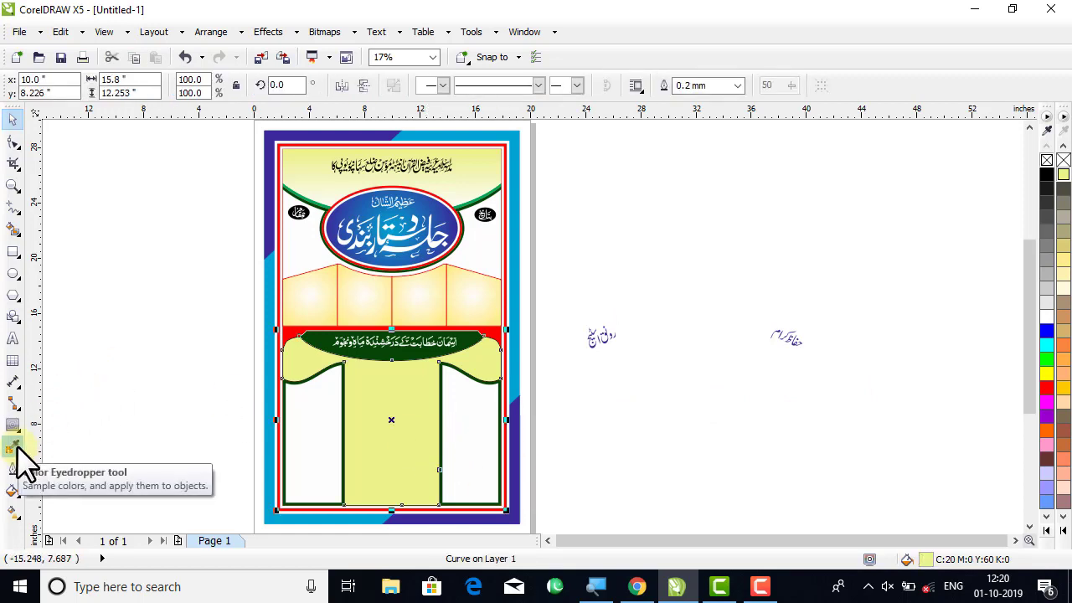
pyautogui.click(13, 513)
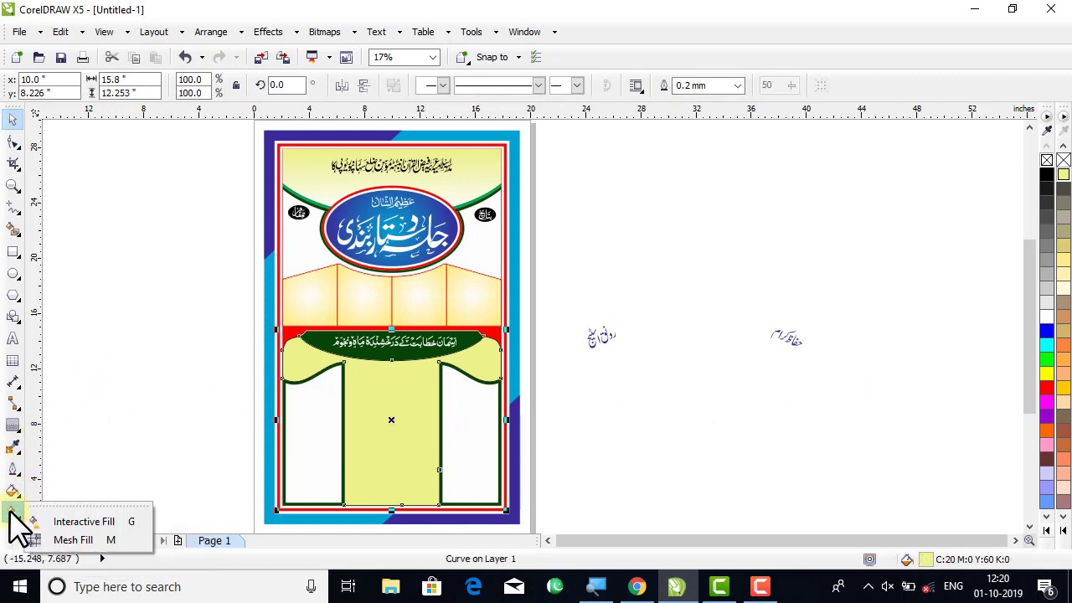
pyautogui.click(80, 522)
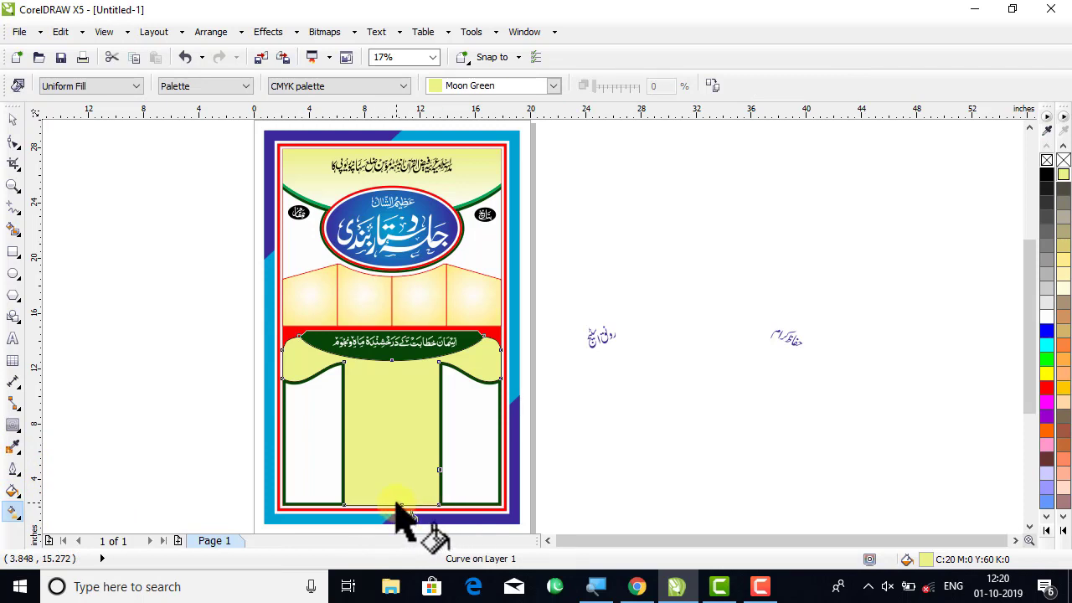
pyautogui.moveTo(397, 505); pyautogui.dragTo(396, 339)
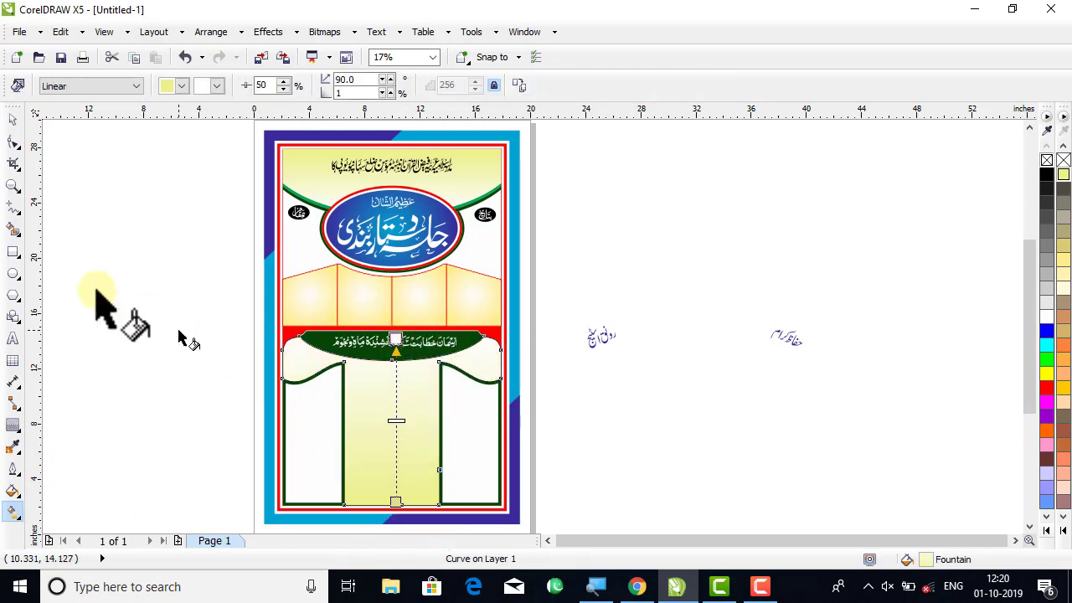
pyautogui.click(13, 119)
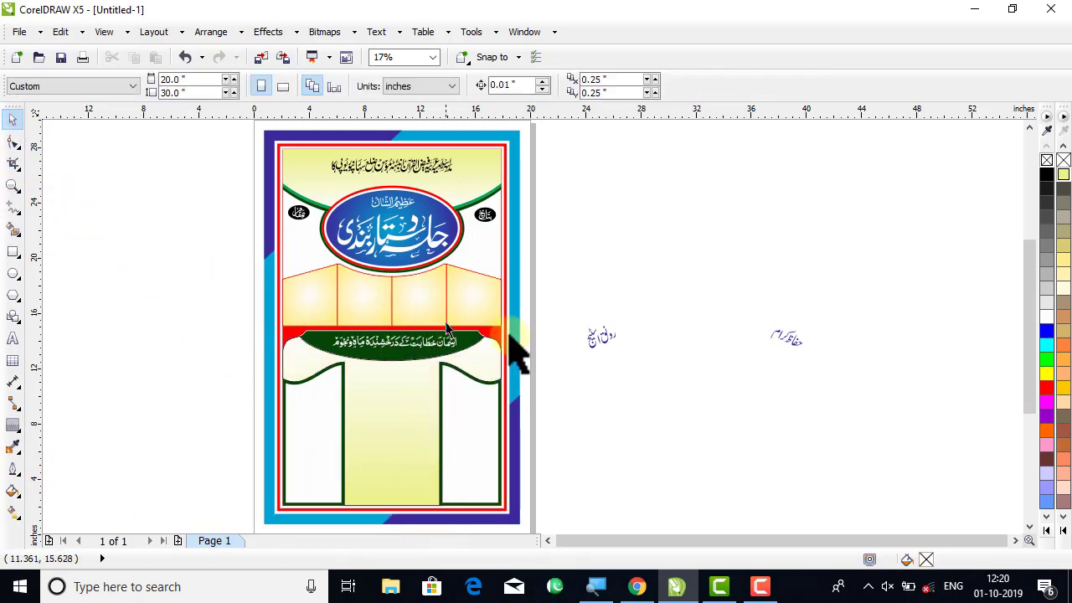
# - Move the Urdu label رونق اسٹیج above the left wavy-topped panel and حفاظ کرام above the right one
pyautogui.click(598, 336)
pyautogui.moveTo(598, 336); pyautogui.dragTo(270, 361)
pyautogui.press('Escape')
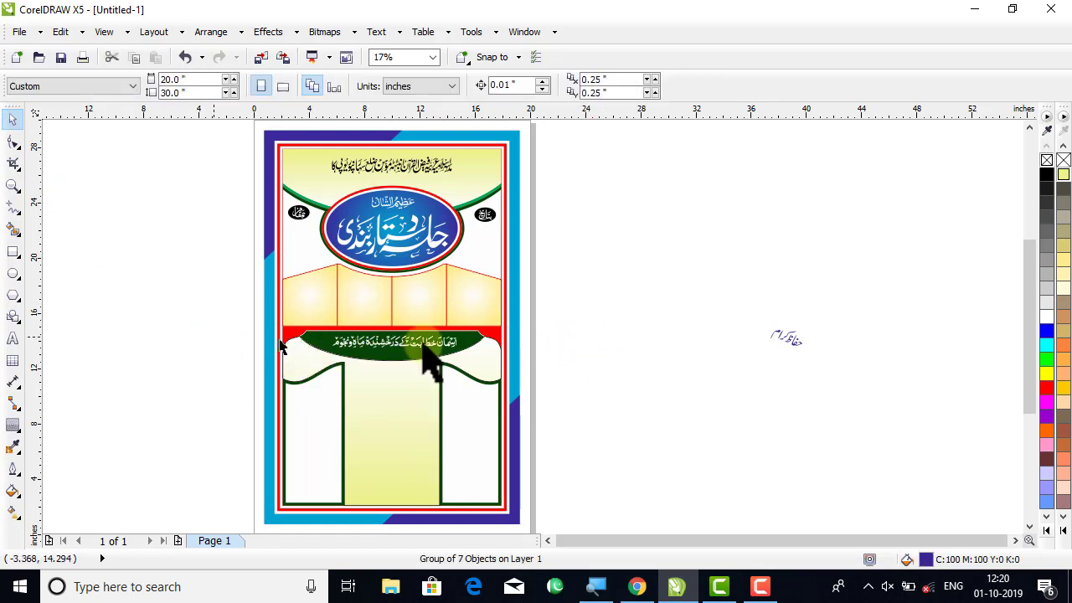
pyautogui.click(791, 345)
pyautogui.moveTo(782, 337); pyautogui.dragTo(482, 364)
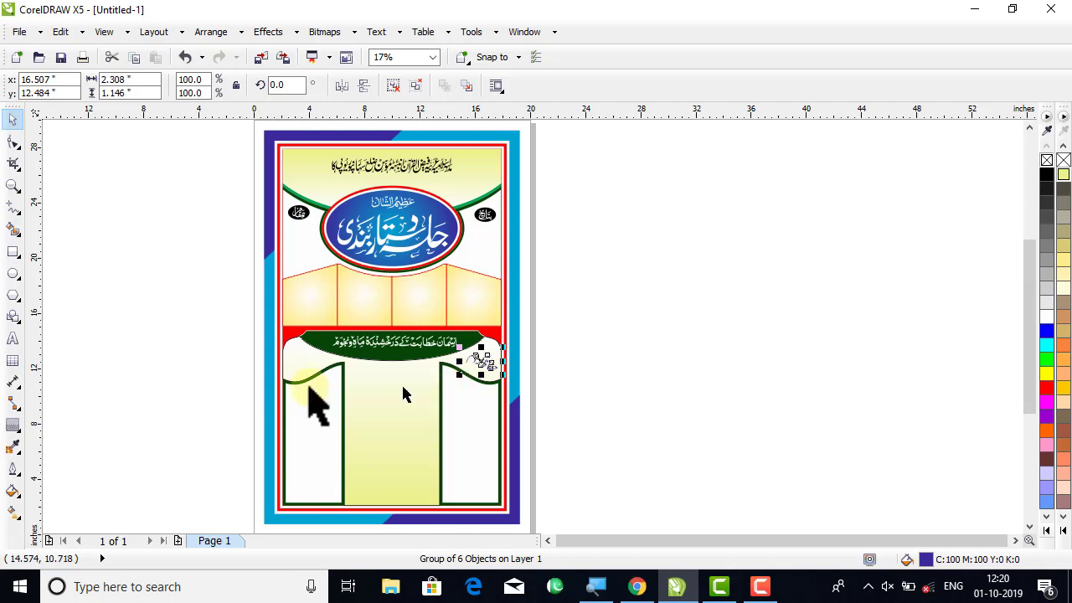
pyautogui.moveTo(208, 328); pyautogui.dragTo(339, 394)
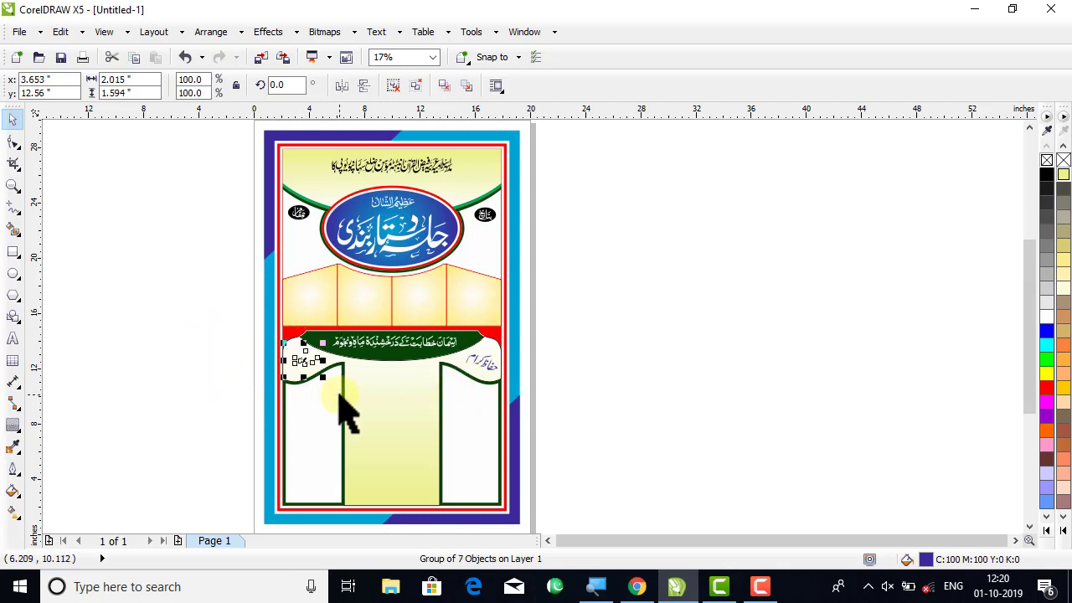
pyautogui.click(617, 388)
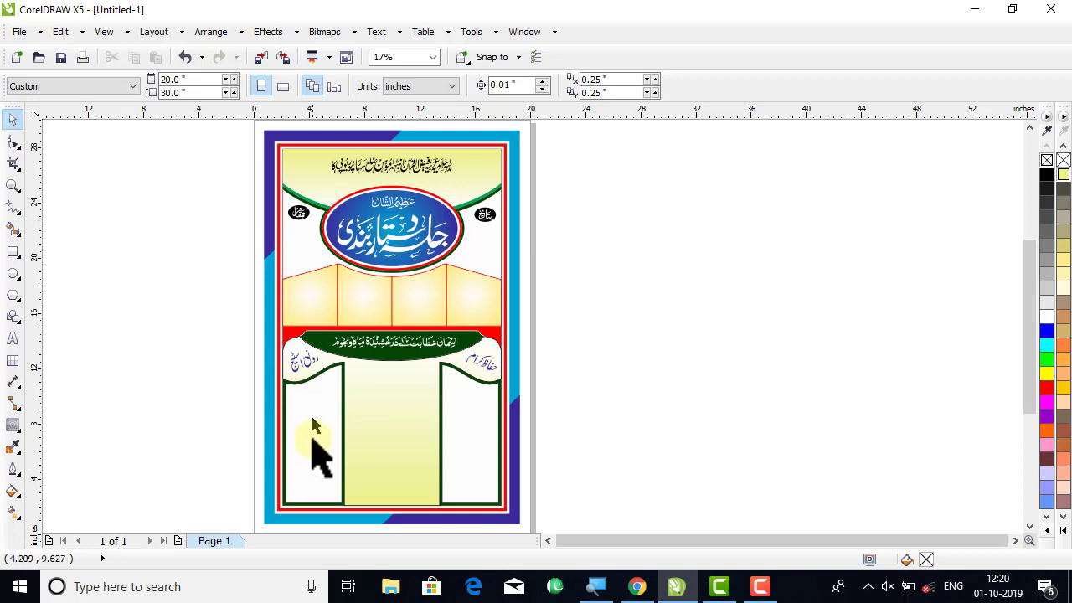
# - Draw a rectangle about 15.8 by 1.5 inches along the bottom of the inner frame, spanning its full width
pyautogui.click(13, 185)
pyautogui.moveTo(235, 394); pyautogui.dragTo(591, 494)
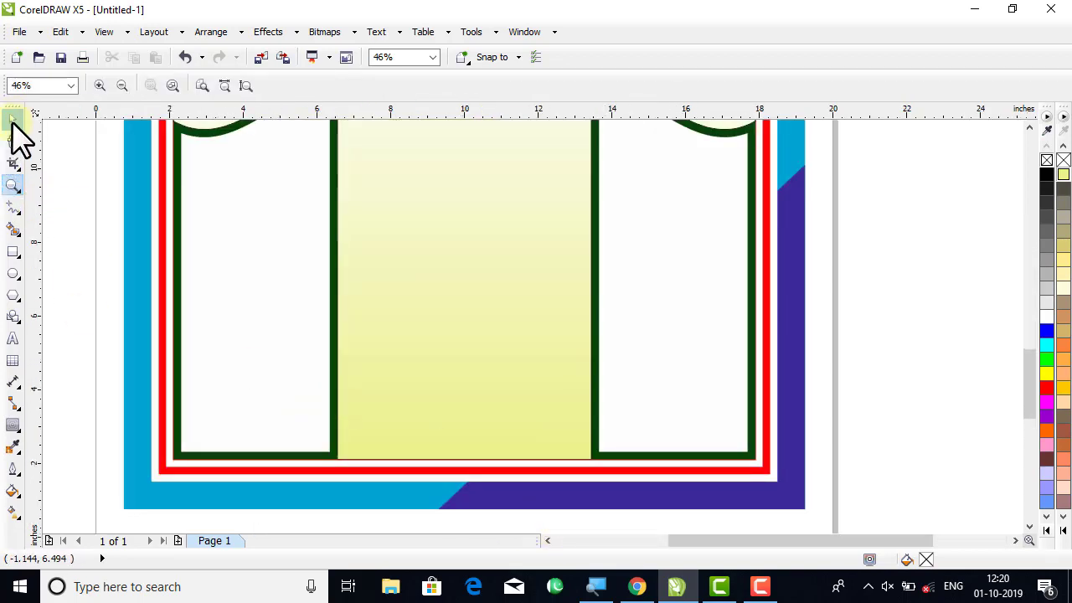
pyautogui.click(13, 121)
pyautogui.click(13, 251)
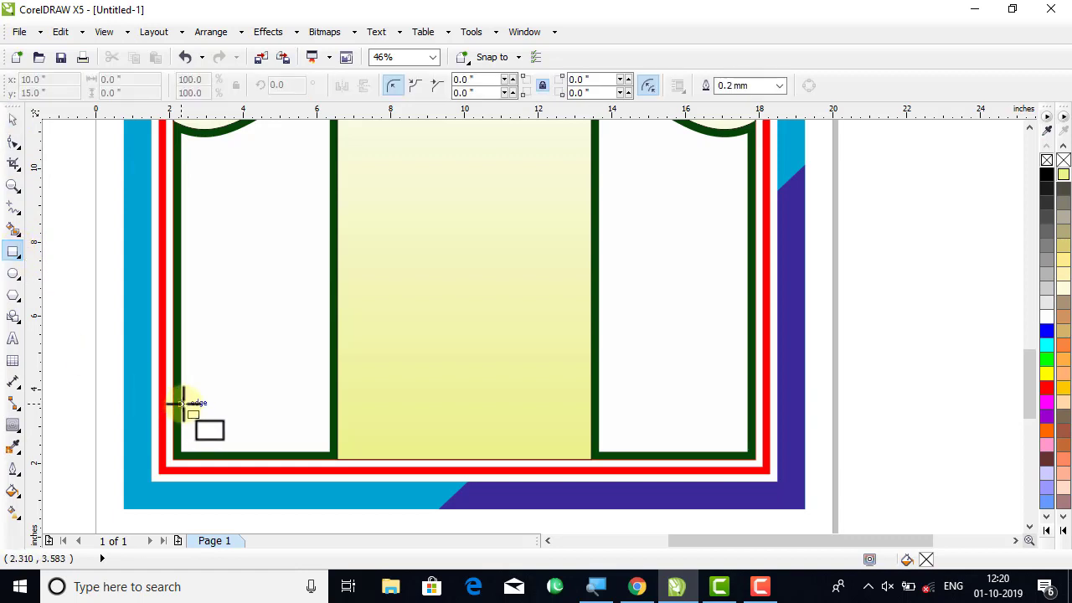
pyautogui.moveTo(173, 405)
pyautogui.mouseDown()
pyautogui.moveTo(264, 439)
pyautogui.moveTo(758, 459)
pyautogui.mouseUp()
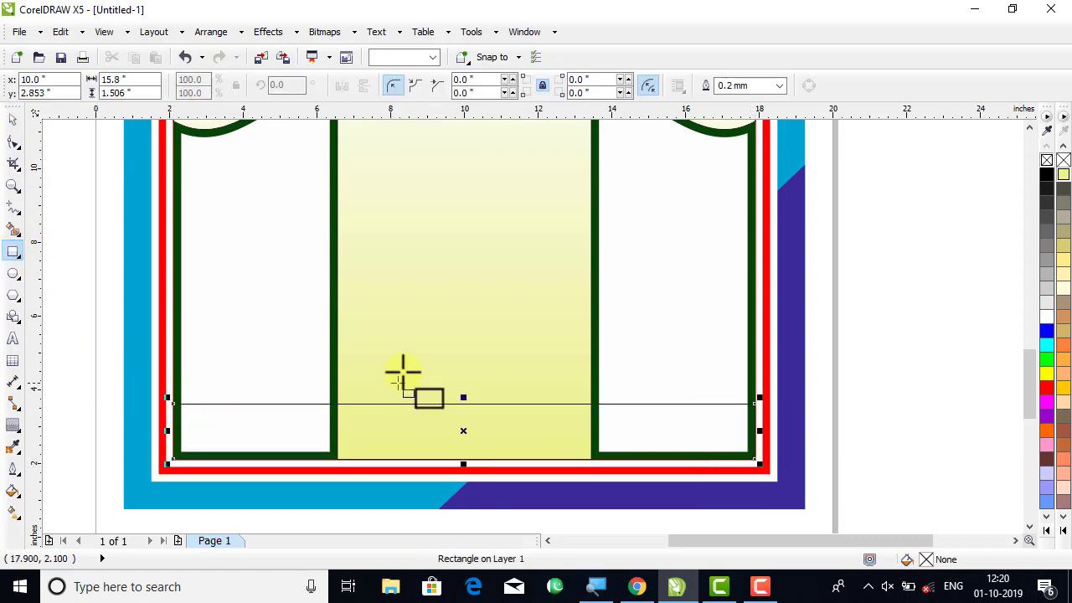
pyautogui.click(10, 121)
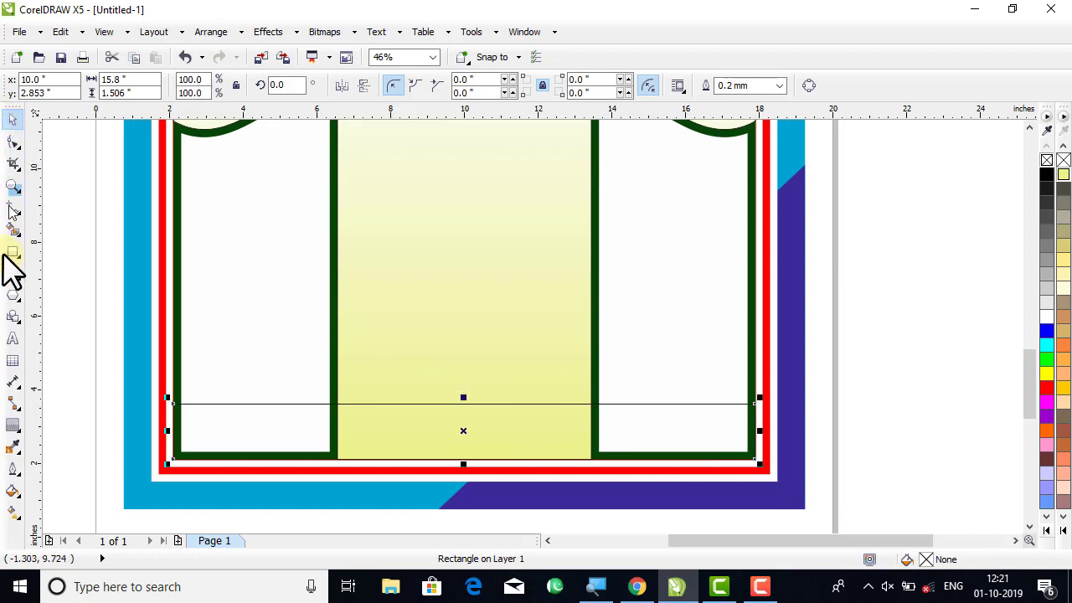
pyautogui.click(12, 446)
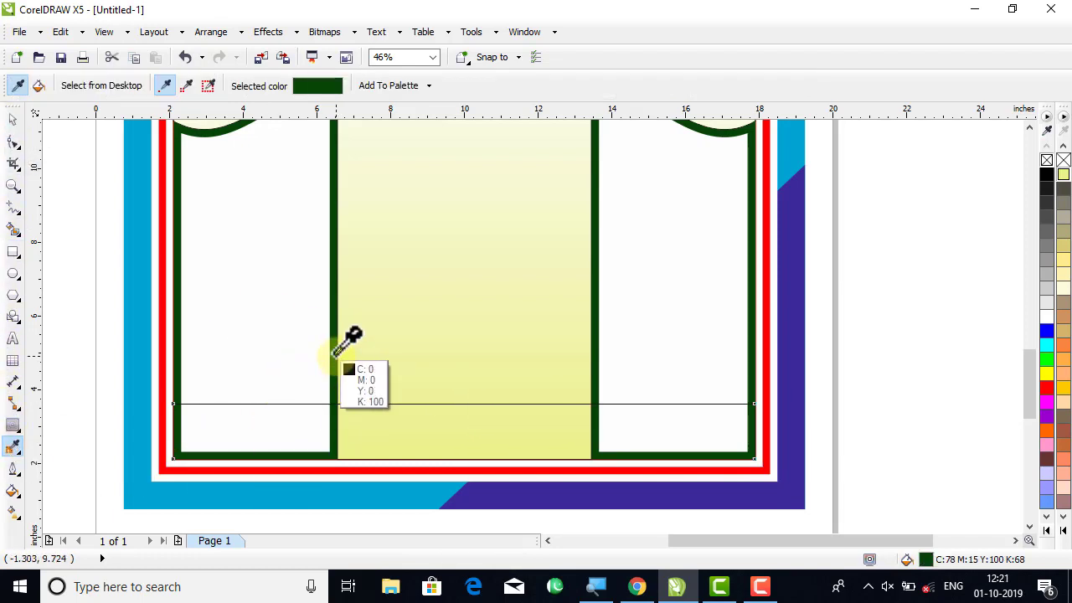
pyautogui.click(331, 353)
pyautogui.click(330, 423)
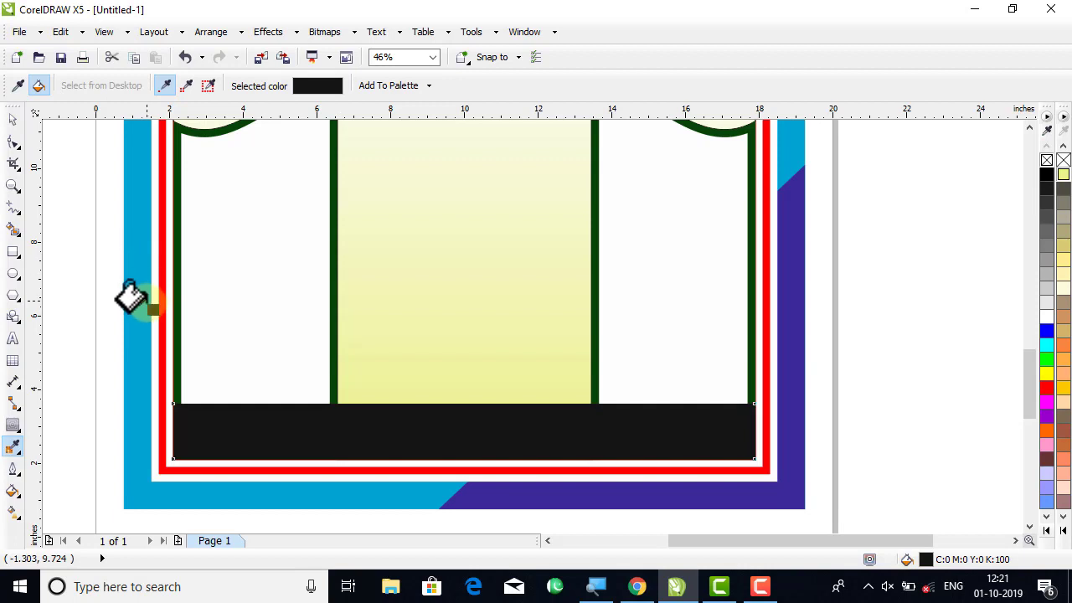
pyautogui.hotkey('ctrl', 'z')
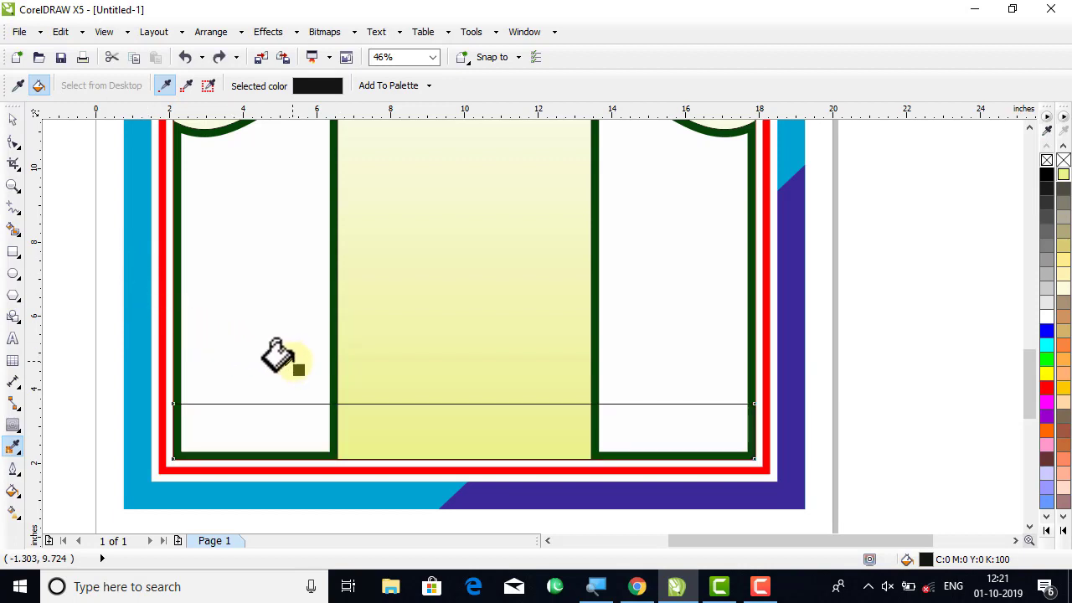
# - Fill the bottom rectangle with the dark green C78 M15 Y100 K68 sampled from the panel border and remove its outline
pyautogui.click(12, 448)
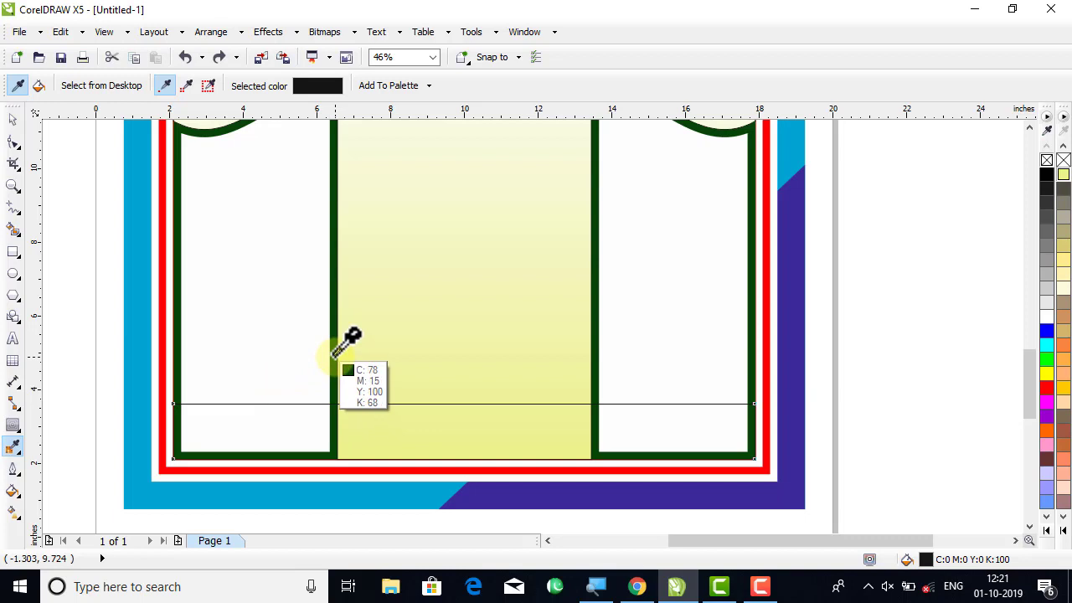
pyautogui.click(335, 355)
pyautogui.click(325, 423)
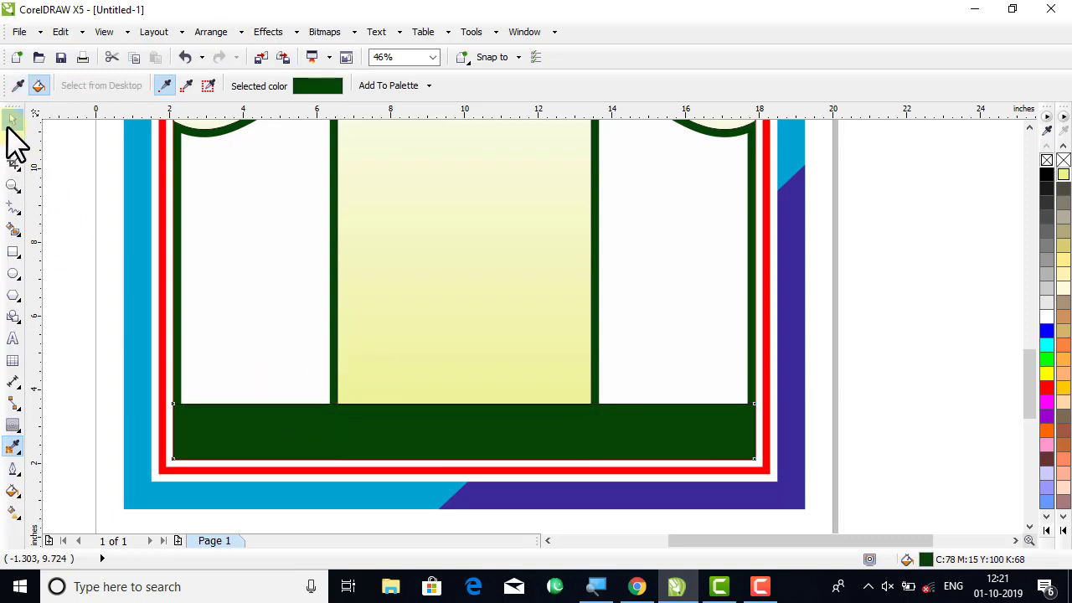
pyautogui.click(12, 120)
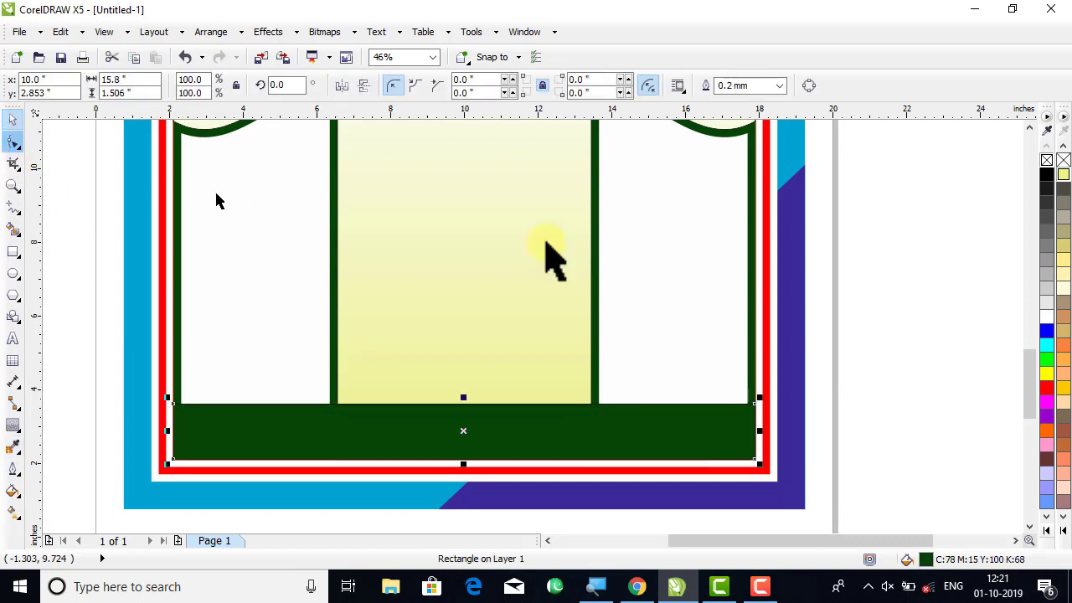
pyautogui.rightClick(1063, 160)
pyautogui.press('F4')
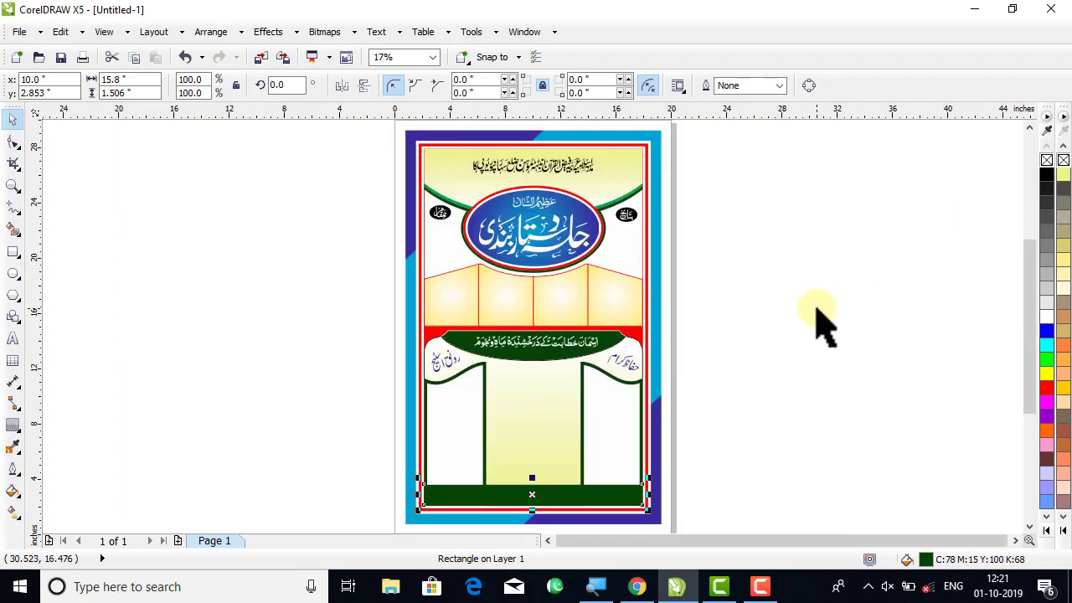
# - Deselect everything and preview the whole poster in full-screen mode
pyautogui.click(816, 323)
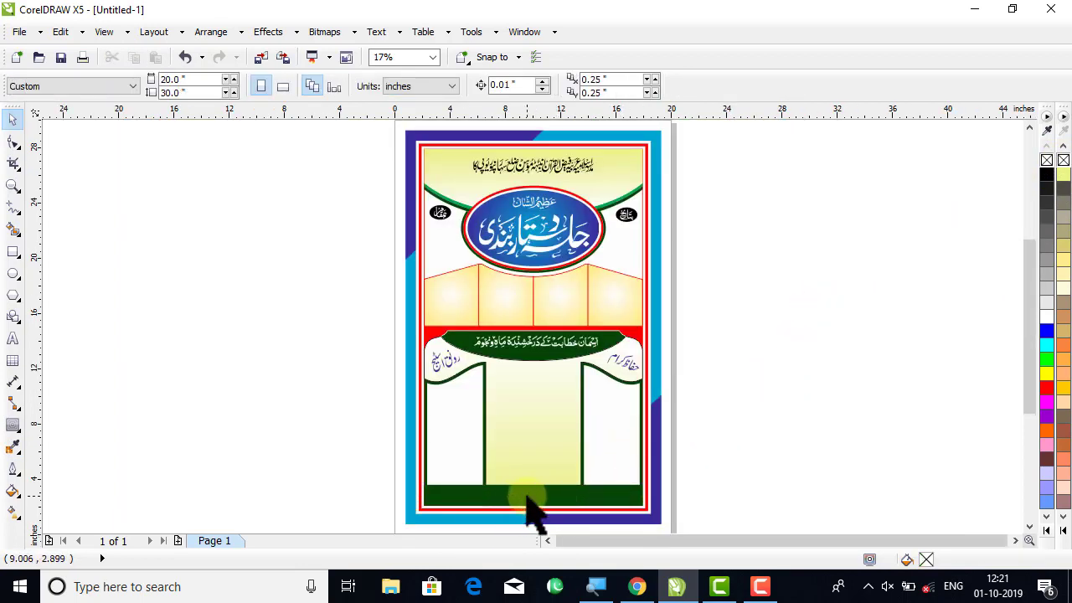
pyautogui.click(104, 32)
pyautogui.click(226, 213)
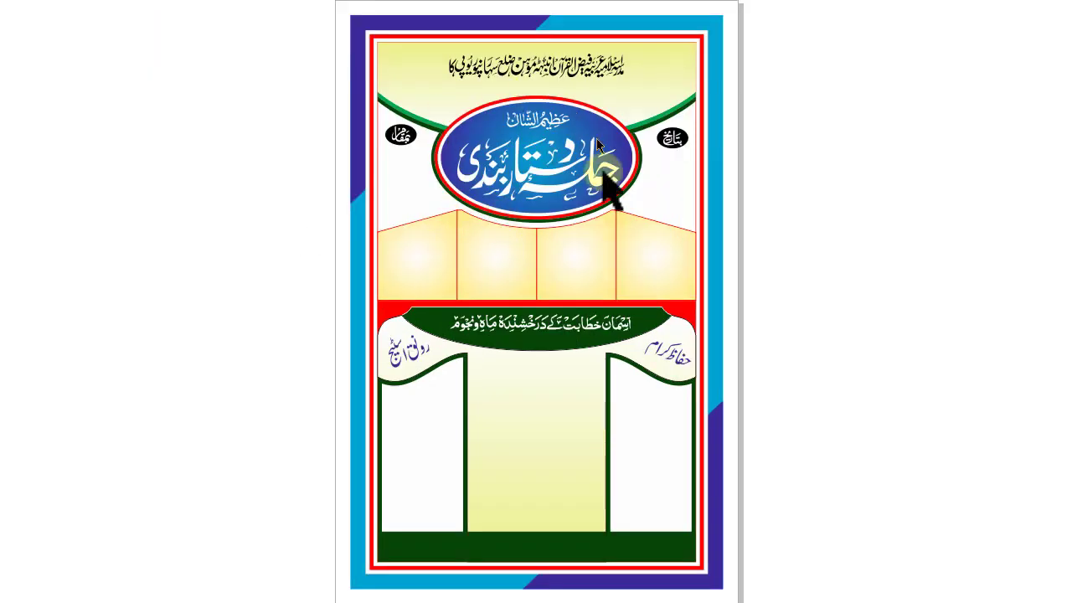